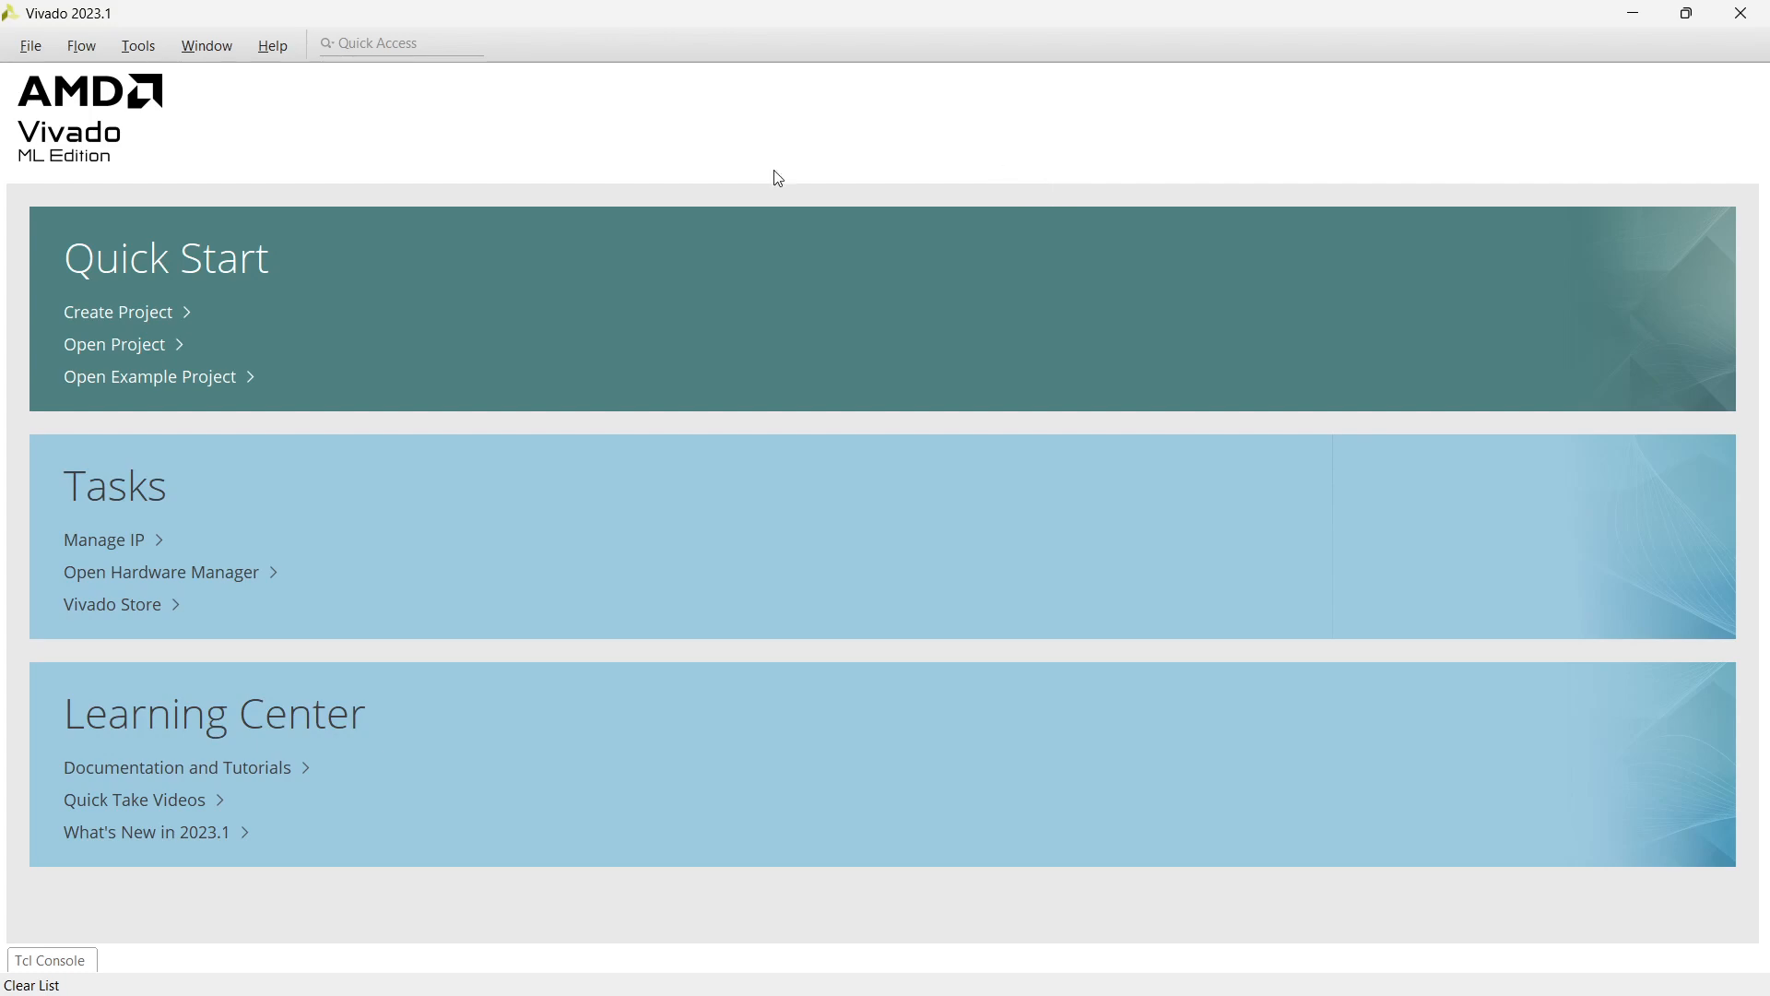
Start a new RTL project named calling_custom_ip, with no source or constraint files added
{"action": "left_click", "coordinate": [140, 313]}
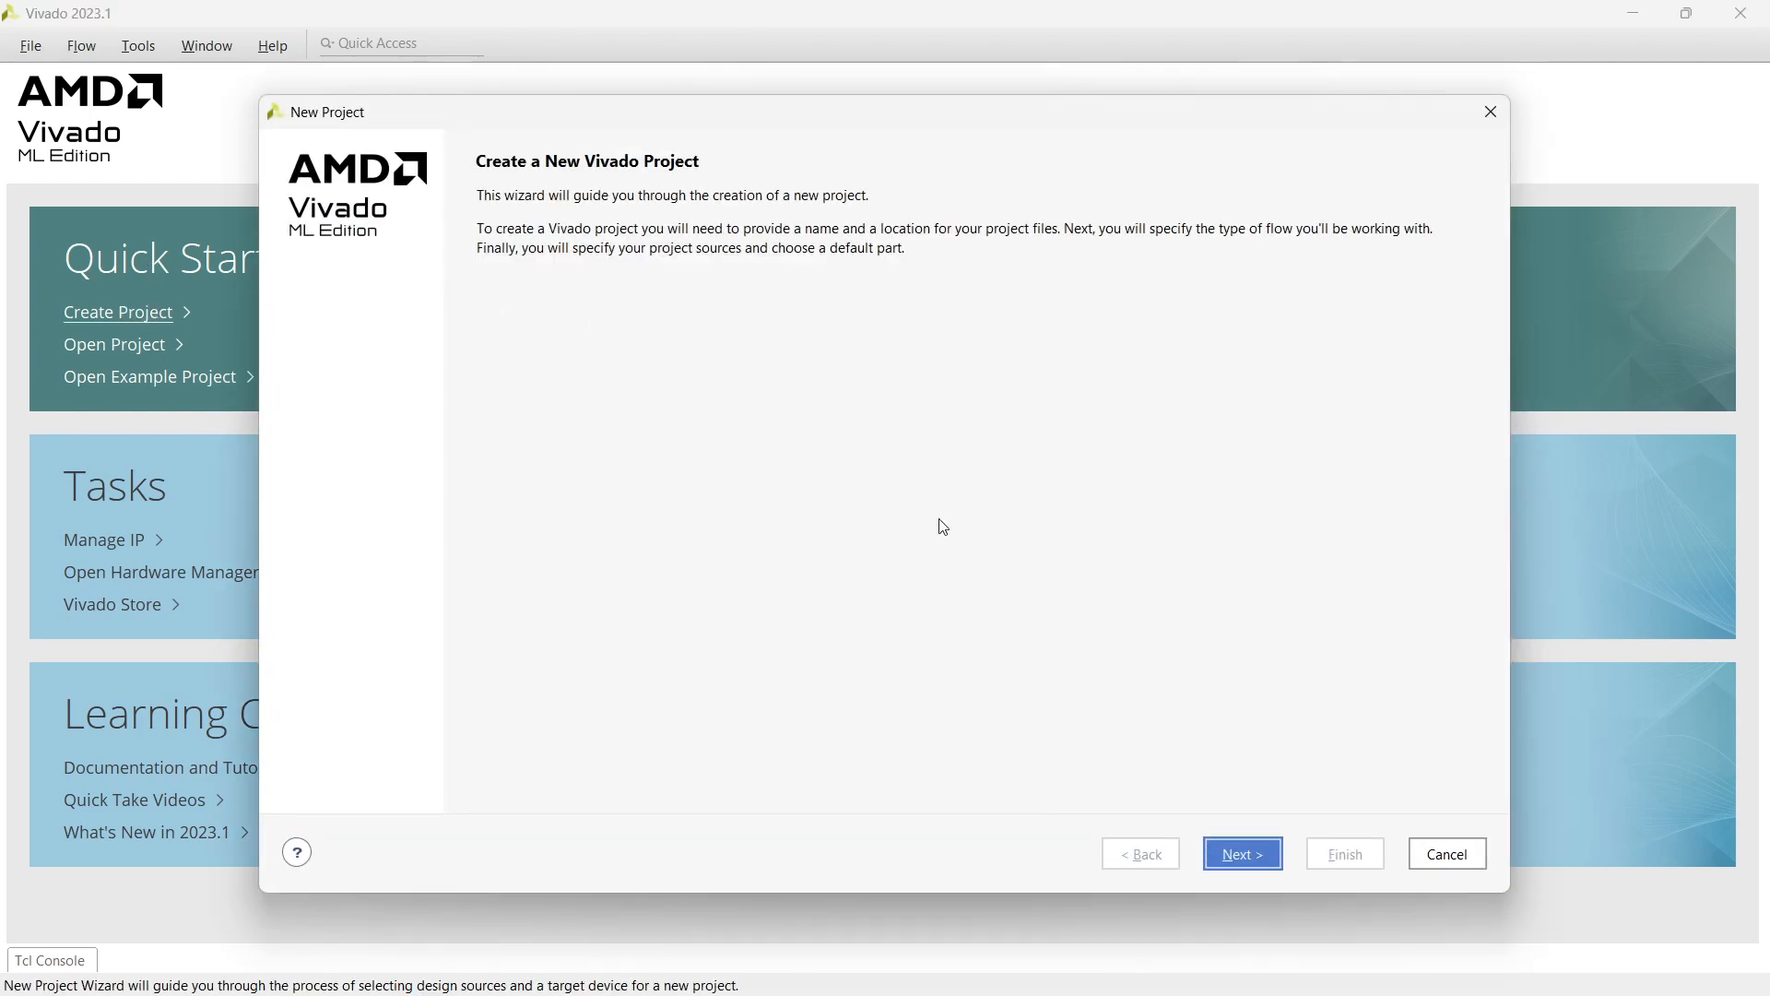
{"action": "left_click", "coordinate": [1244, 853]}
{"action": "left_click", "coordinate": [717, 271]}
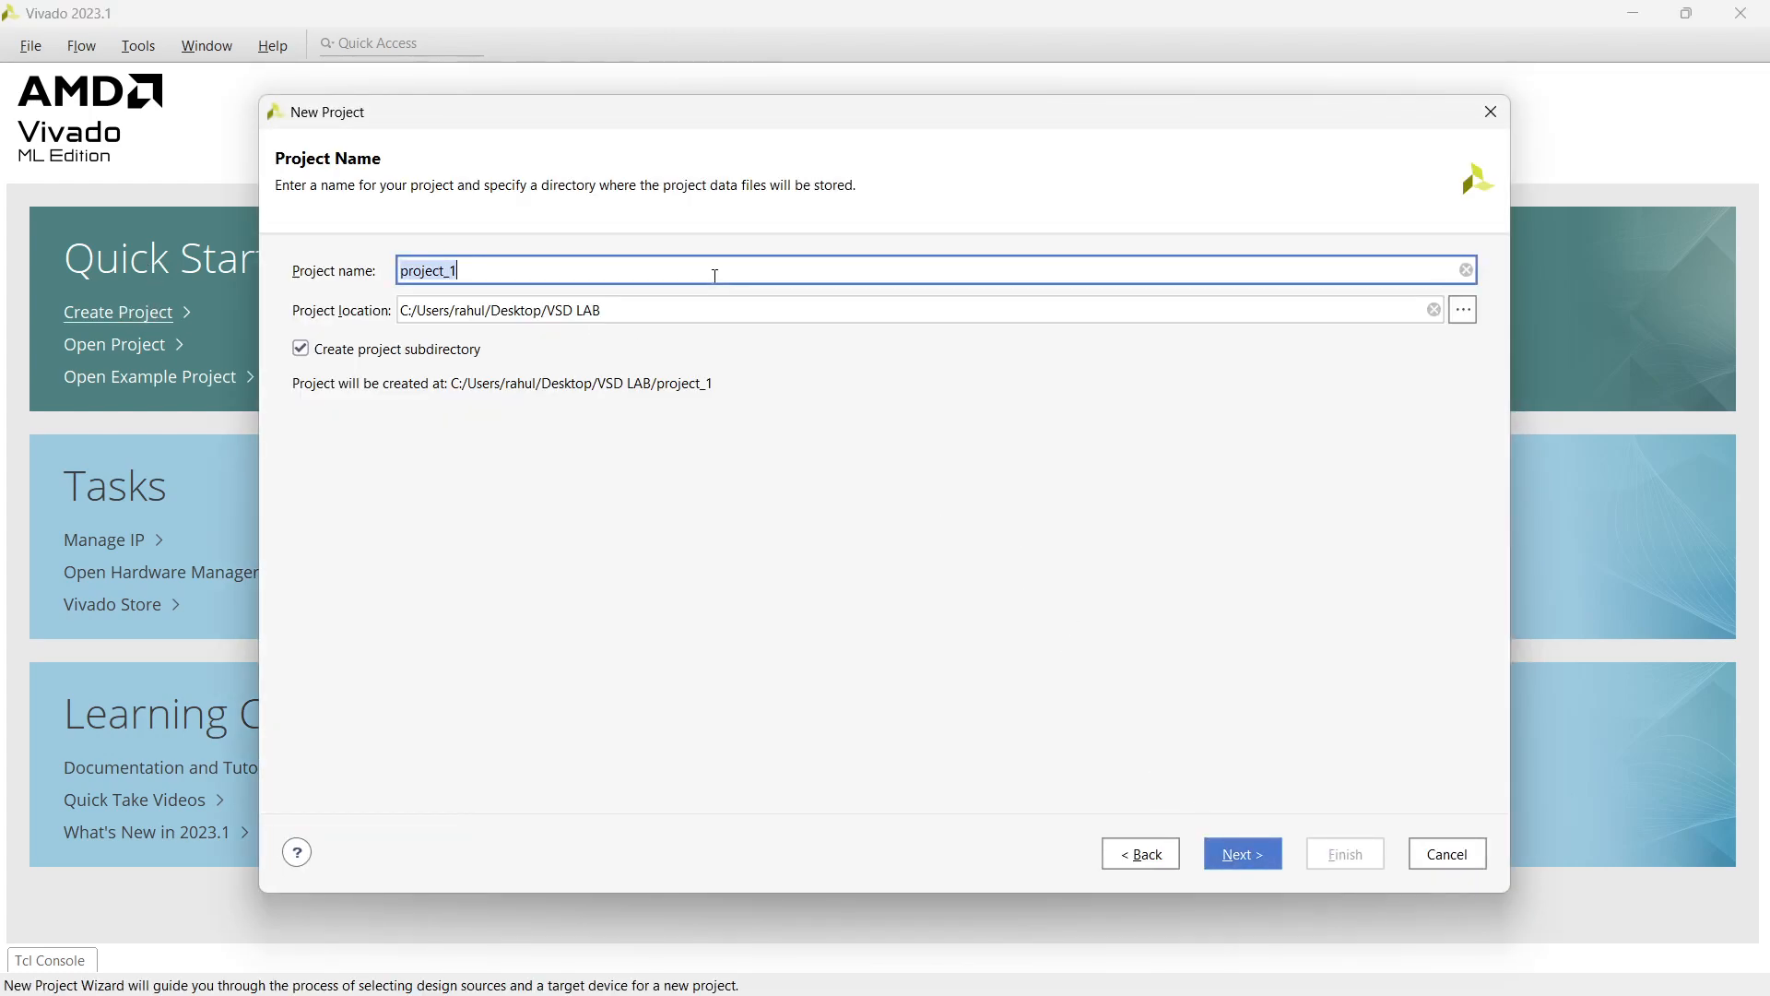
{"action": "type", "text": "callinf"}
{"action": "type", "text": "_cust"}
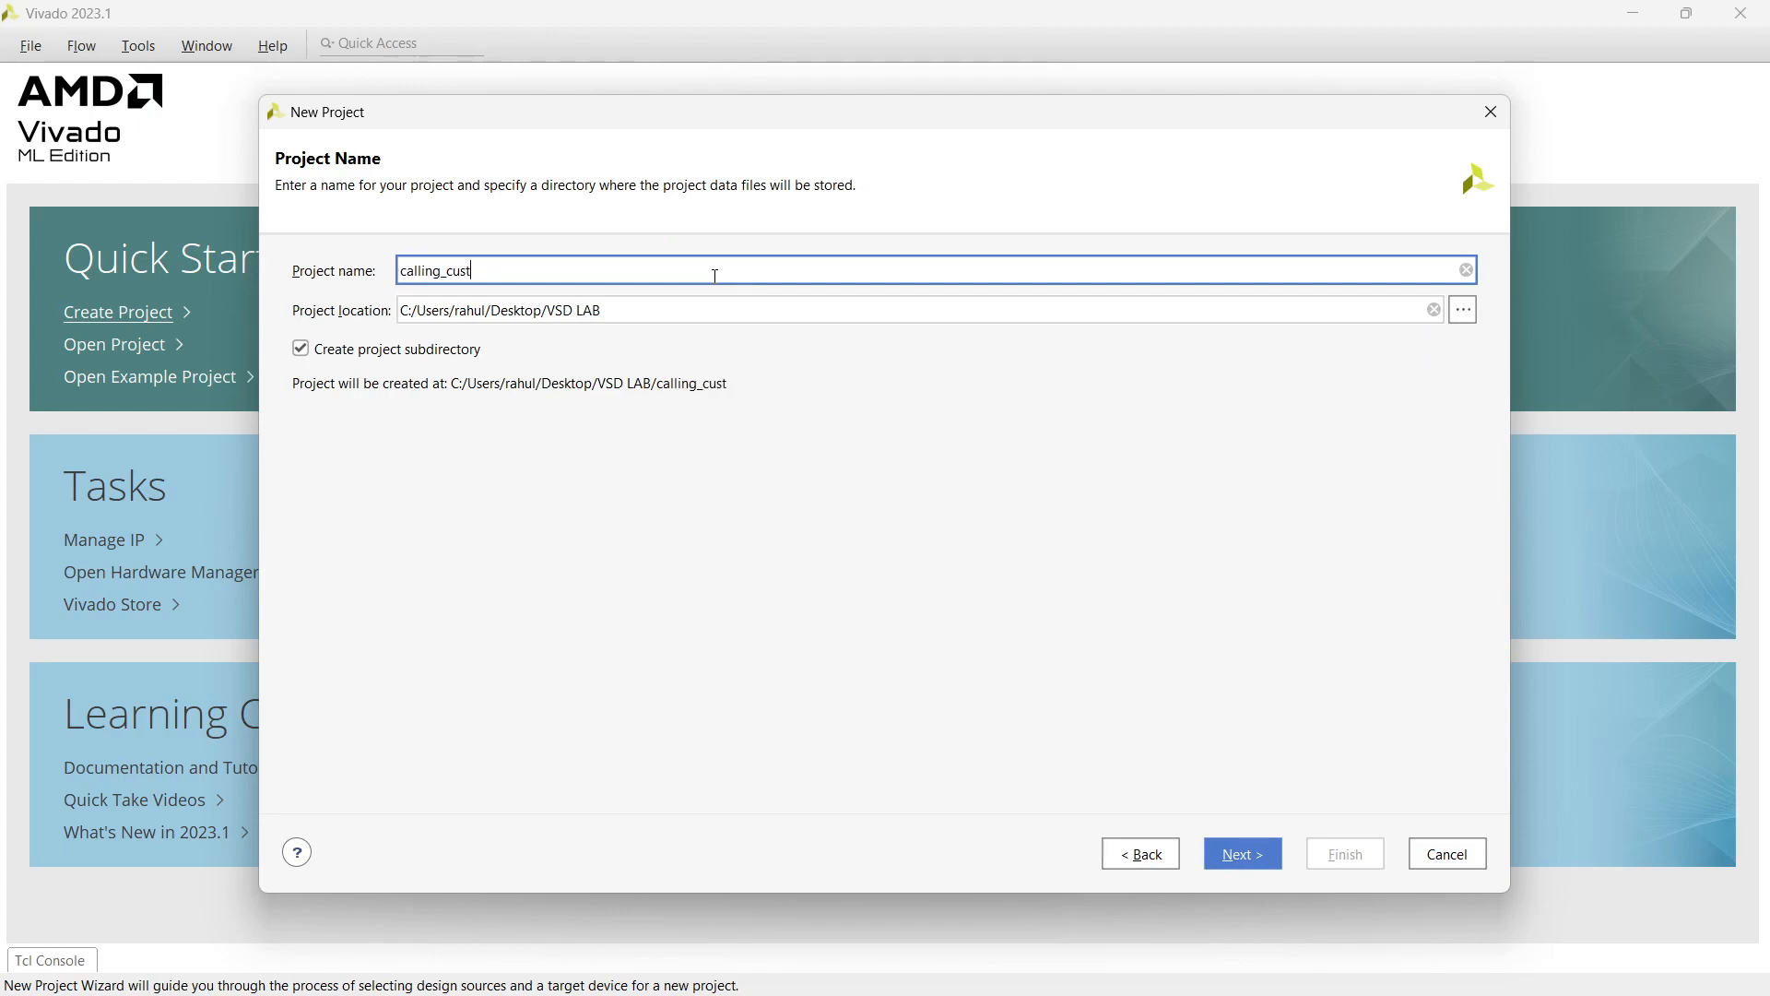
{"action": "type", "text": "om_ip"}
{"action": "key", "text": "Return"}
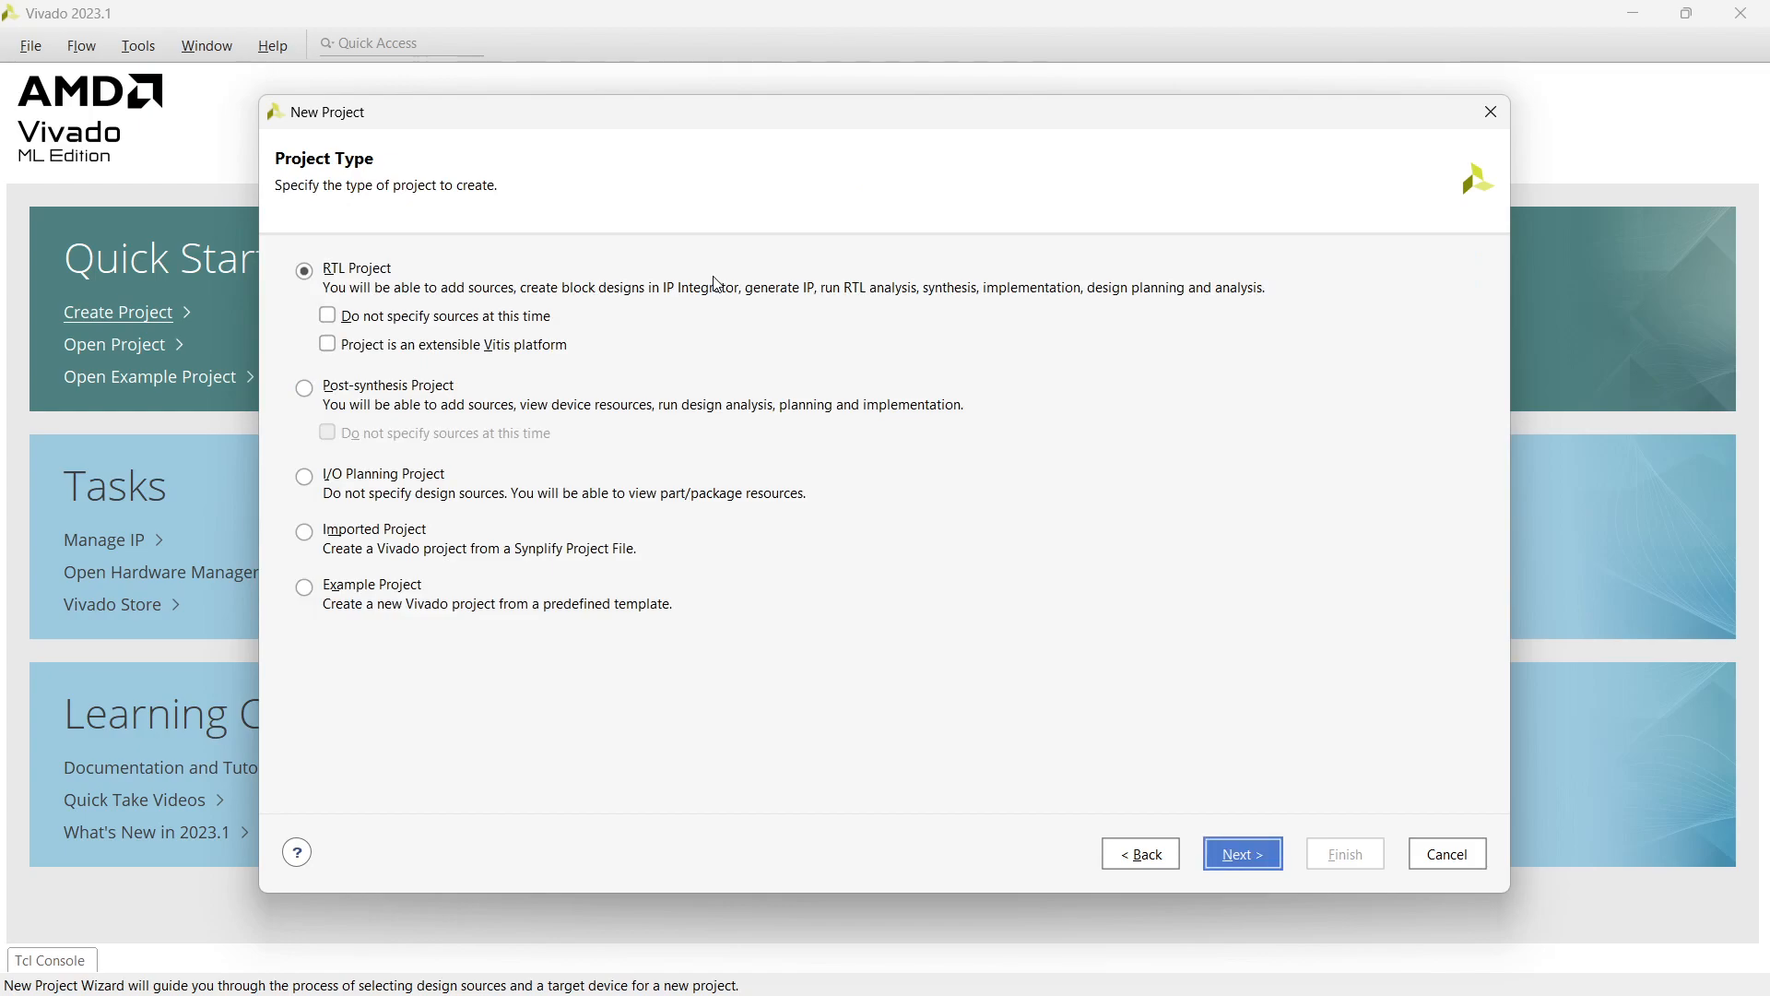
{"action": "left_click", "coordinate": [1250, 857]}
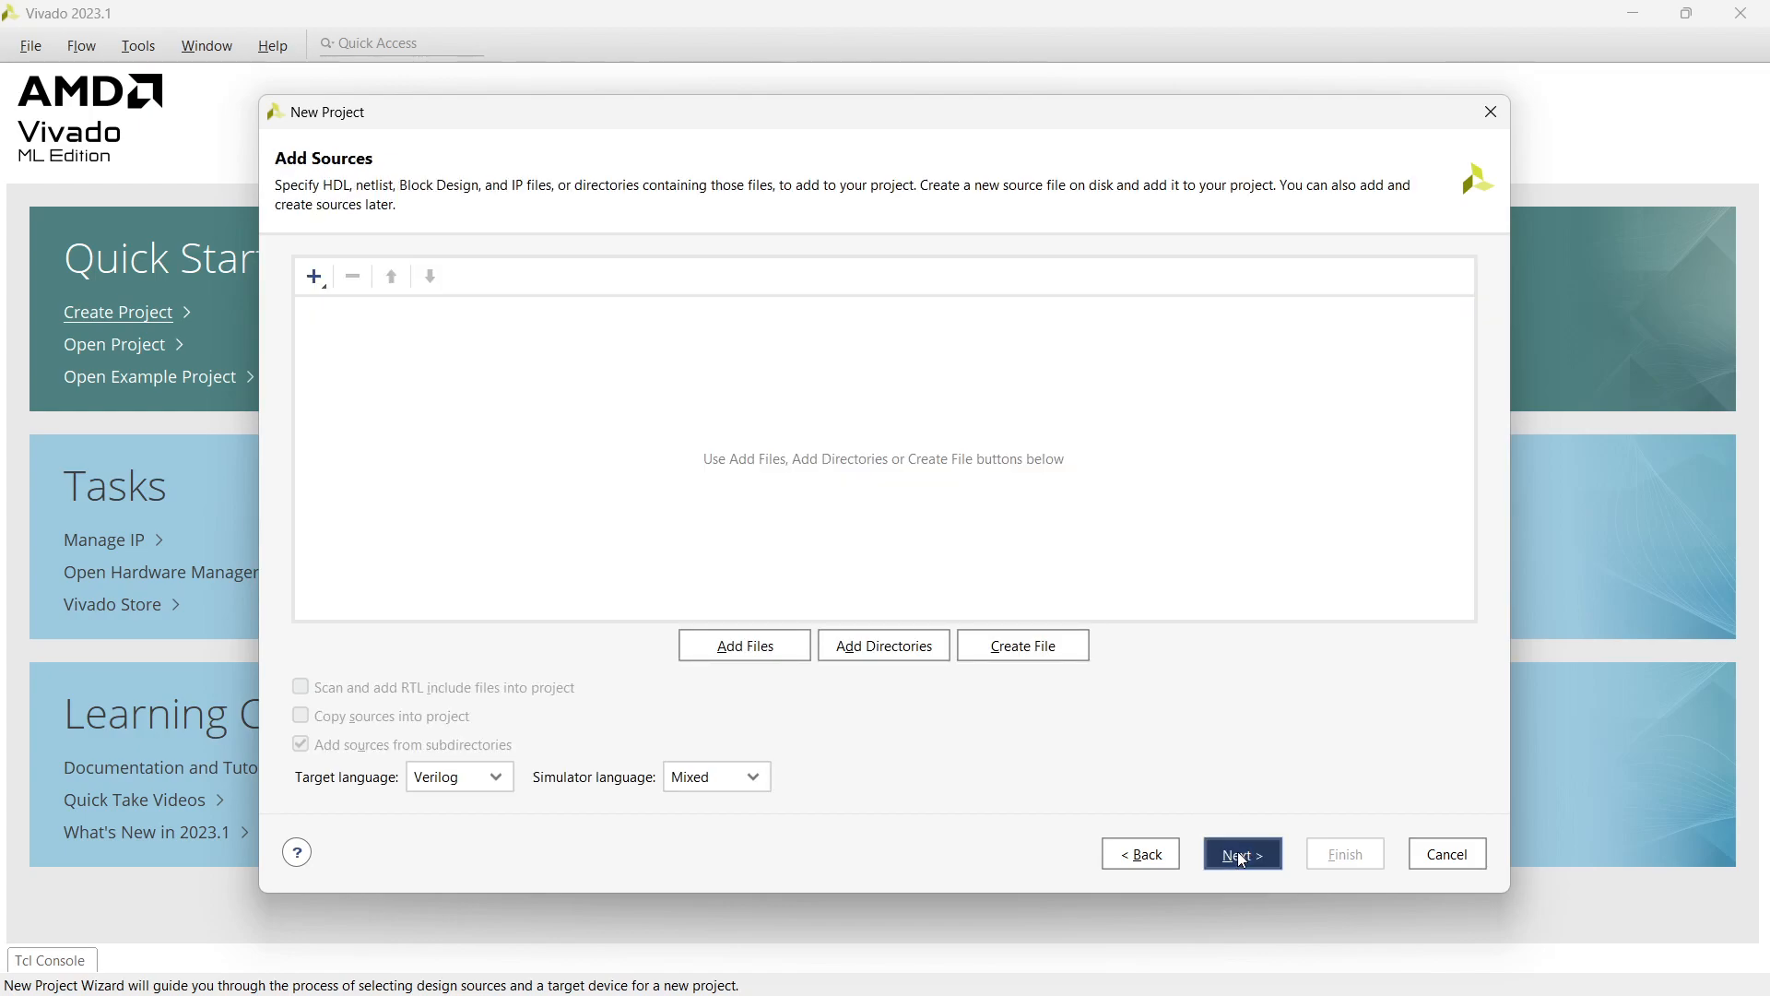
{"action": "left_click", "coordinate": [1243, 852]}
{"action": "left_click", "coordinate": [1230, 850]}
Choose the Basys3 board as the project's default part and finish creating the project
{"action": "left_click", "coordinate": [382, 270]}
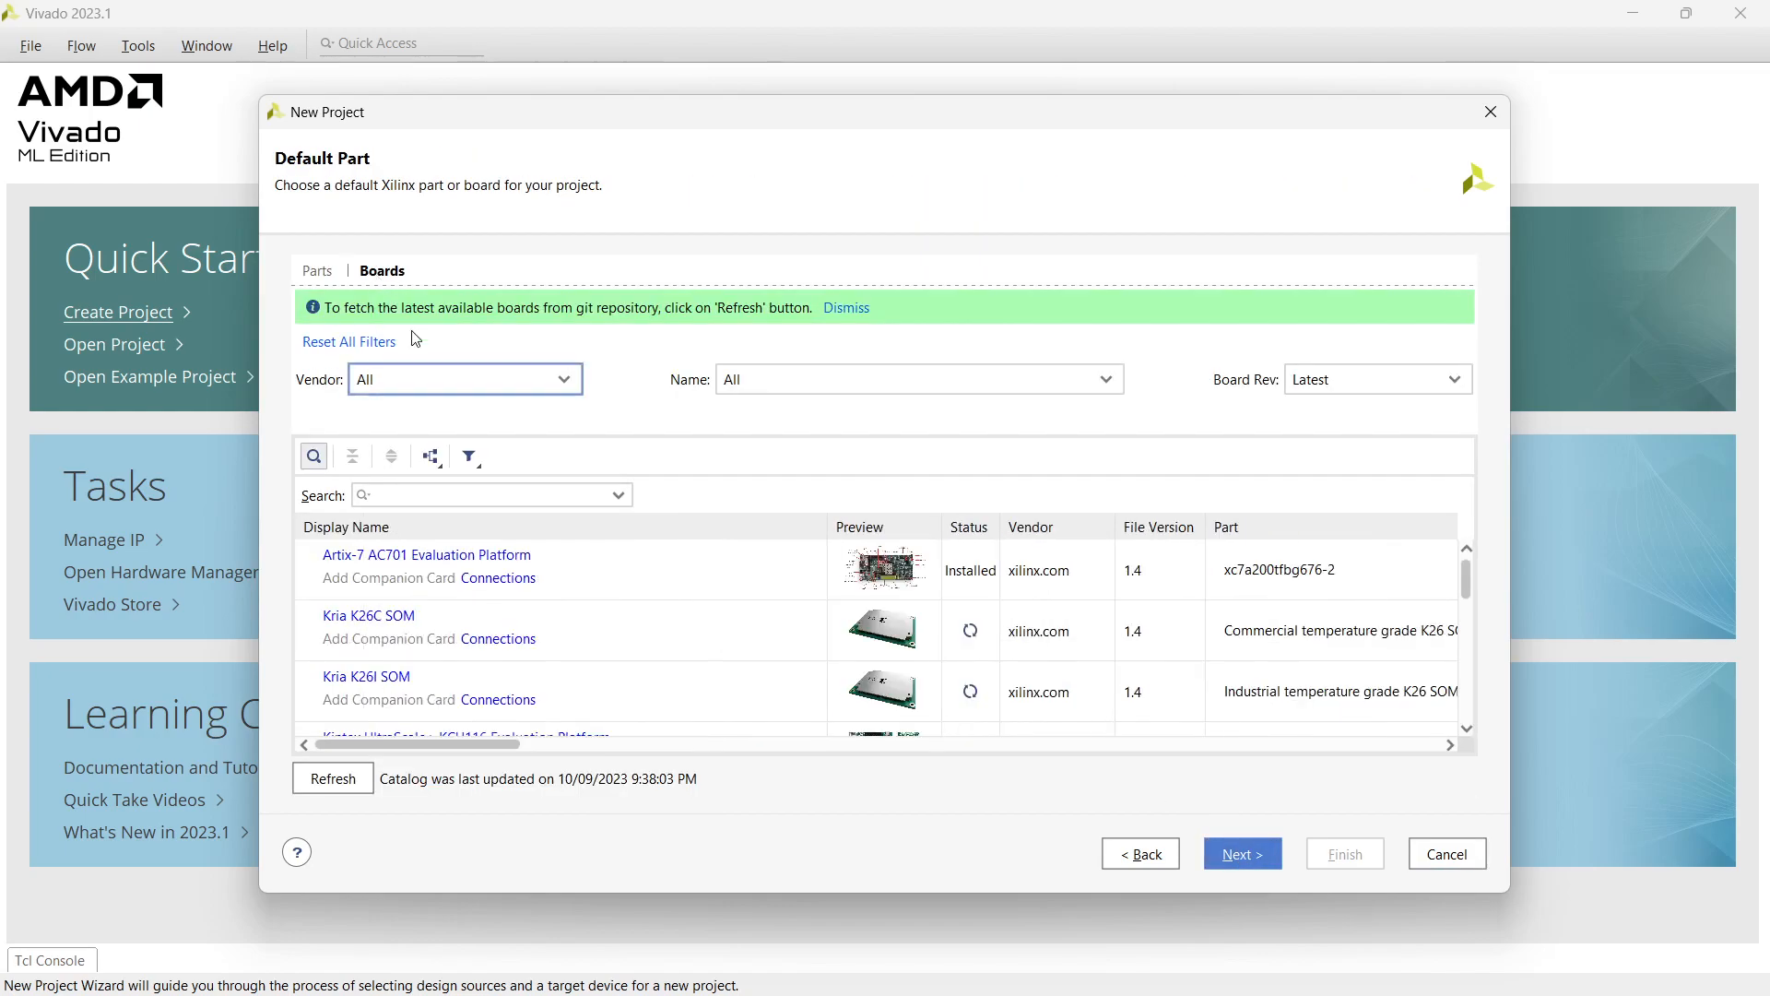
{"action": "left_click", "coordinate": [470, 498]}
{"action": "type", "text": "bas"}
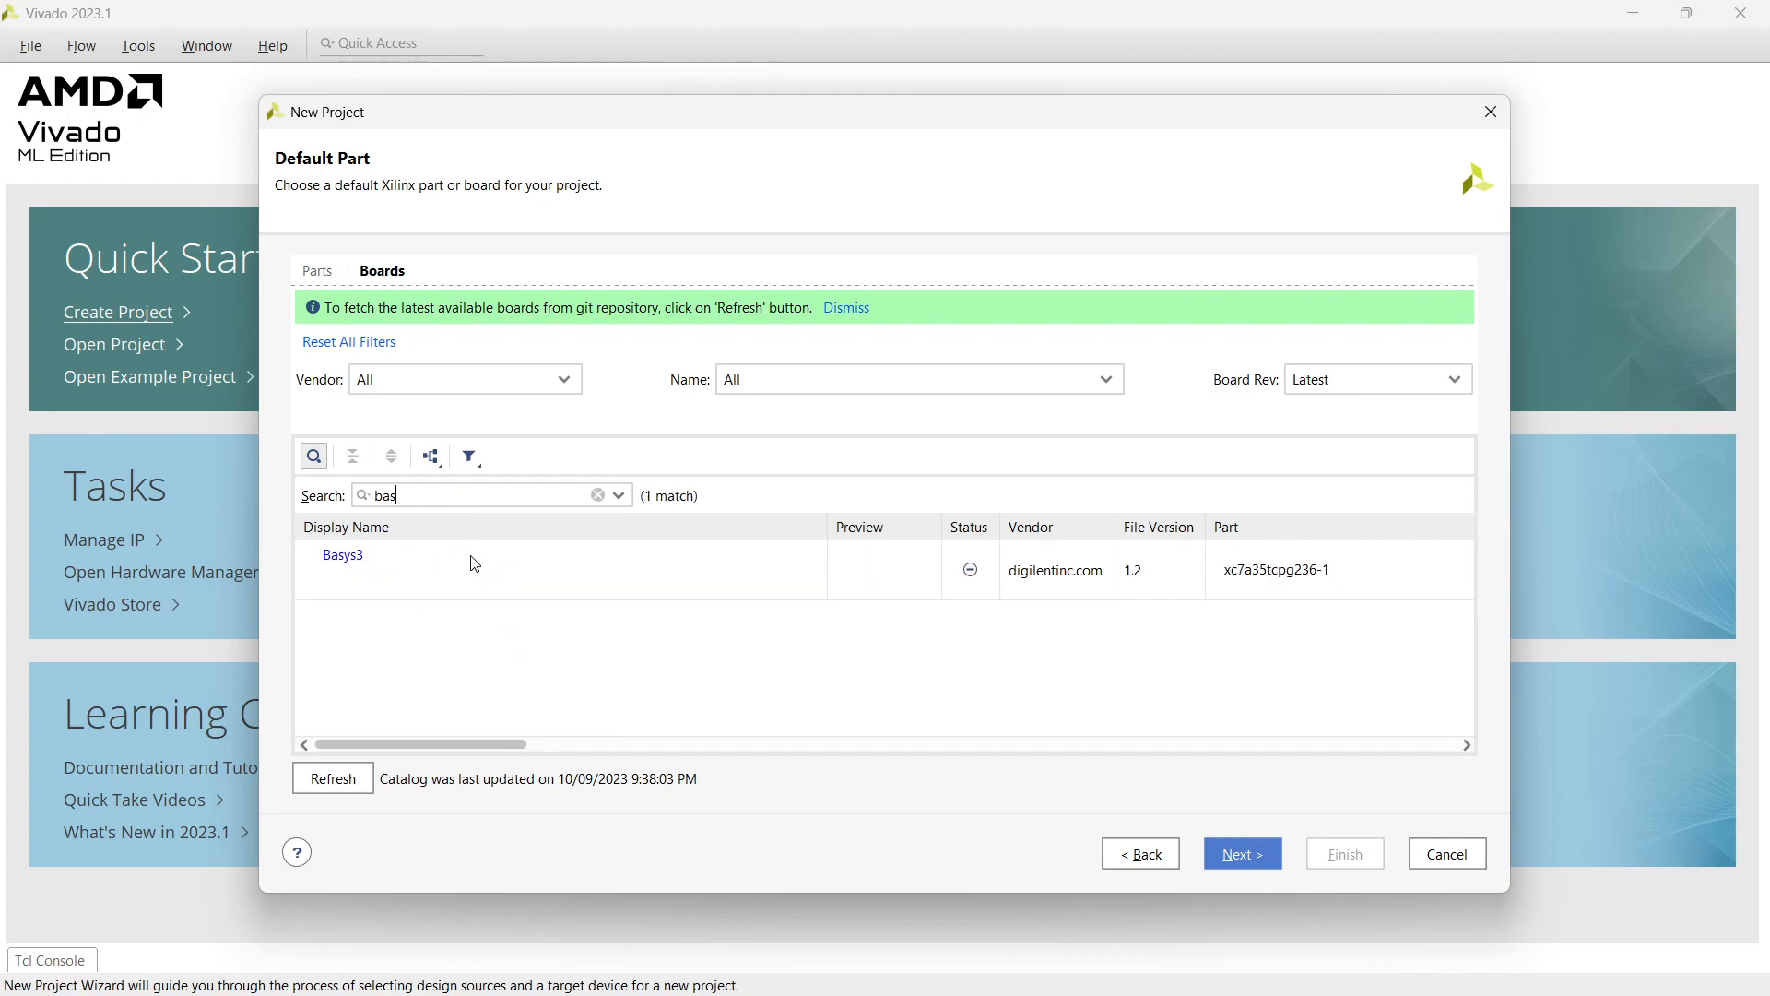
{"action": "left_click", "coordinate": [472, 557]}
{"action": "left_click", "coordinate": [1223, 858]}
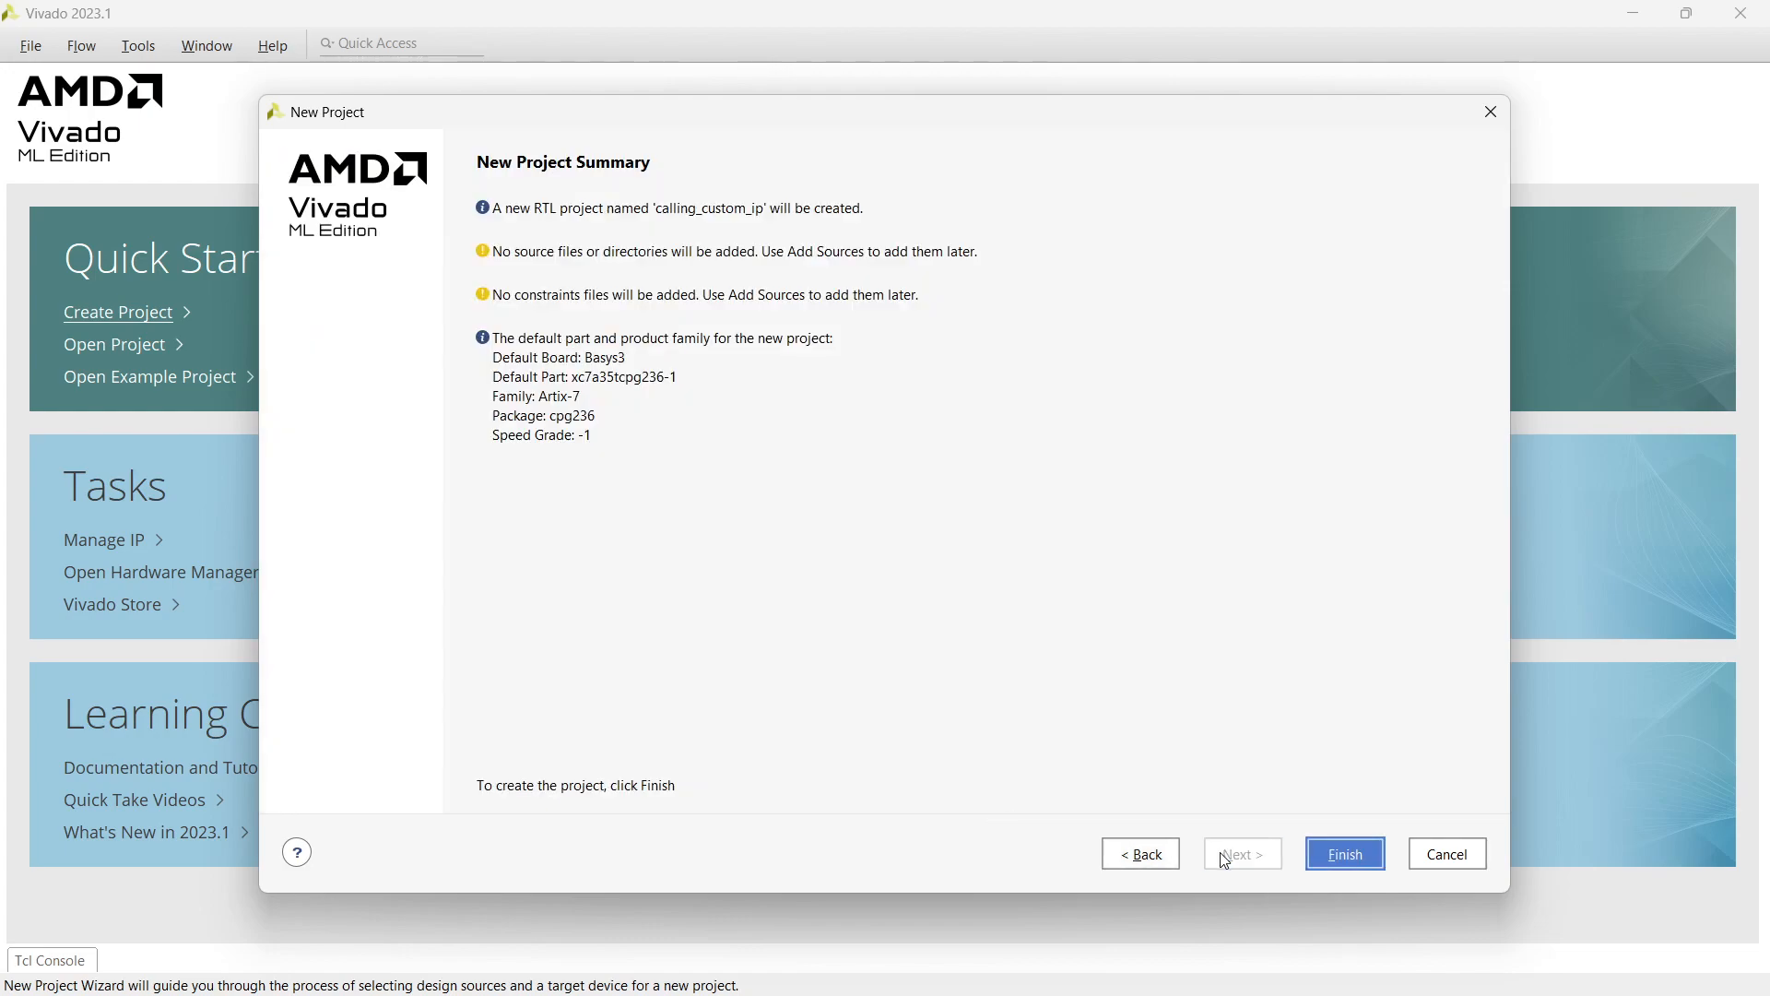
{"action": "left_click", "coordinate": [1315, 853]}
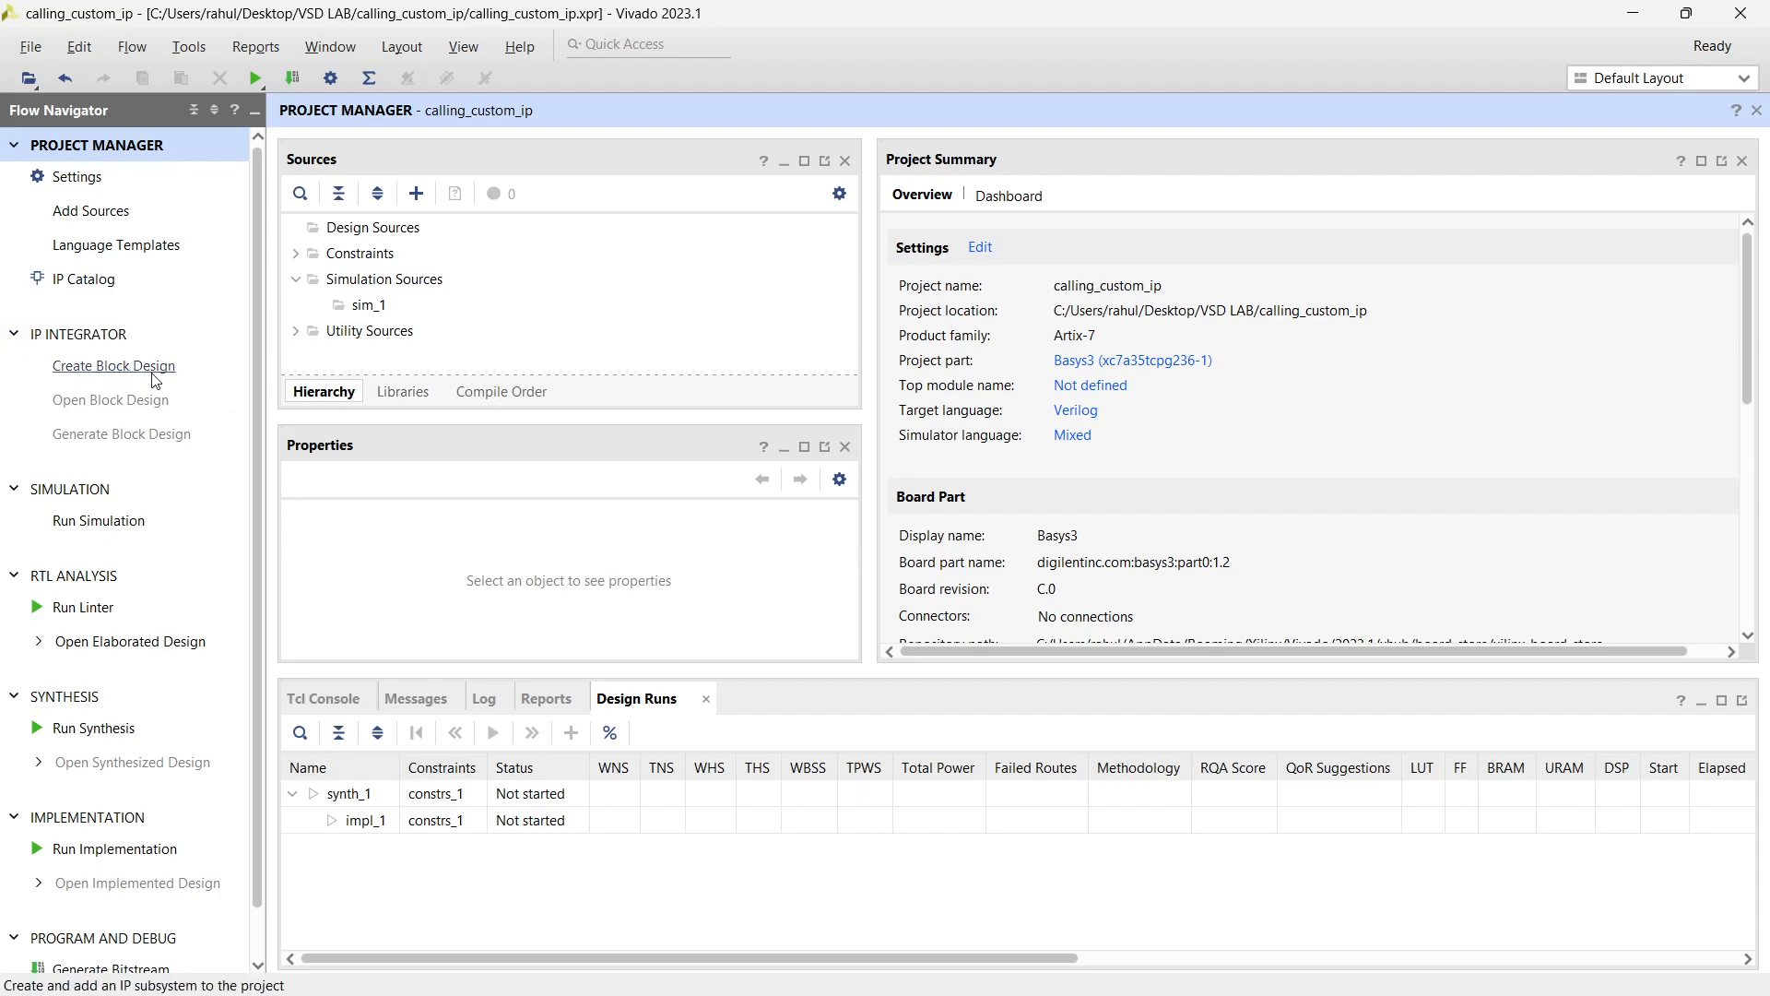
Create a block design named RCA, local to the project
{"action": "left_click", "coordinate": [110, 366]}
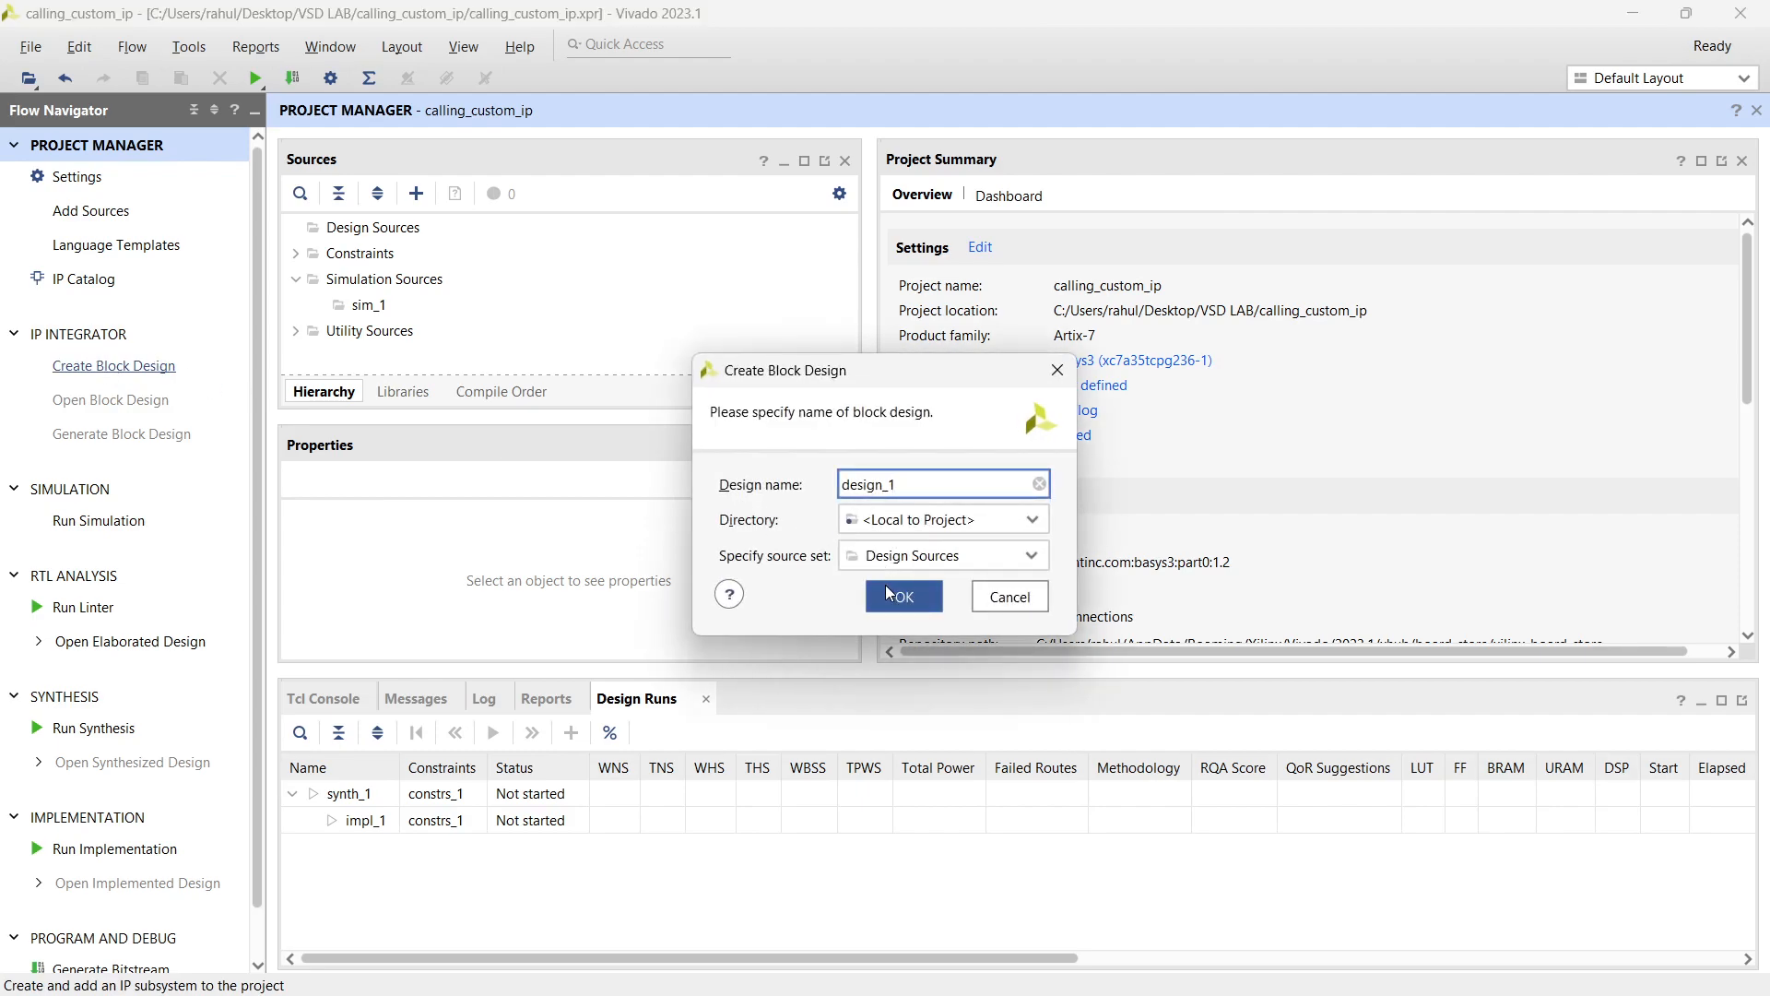
{"action": "double_click", "coordinate": [855, 486]}
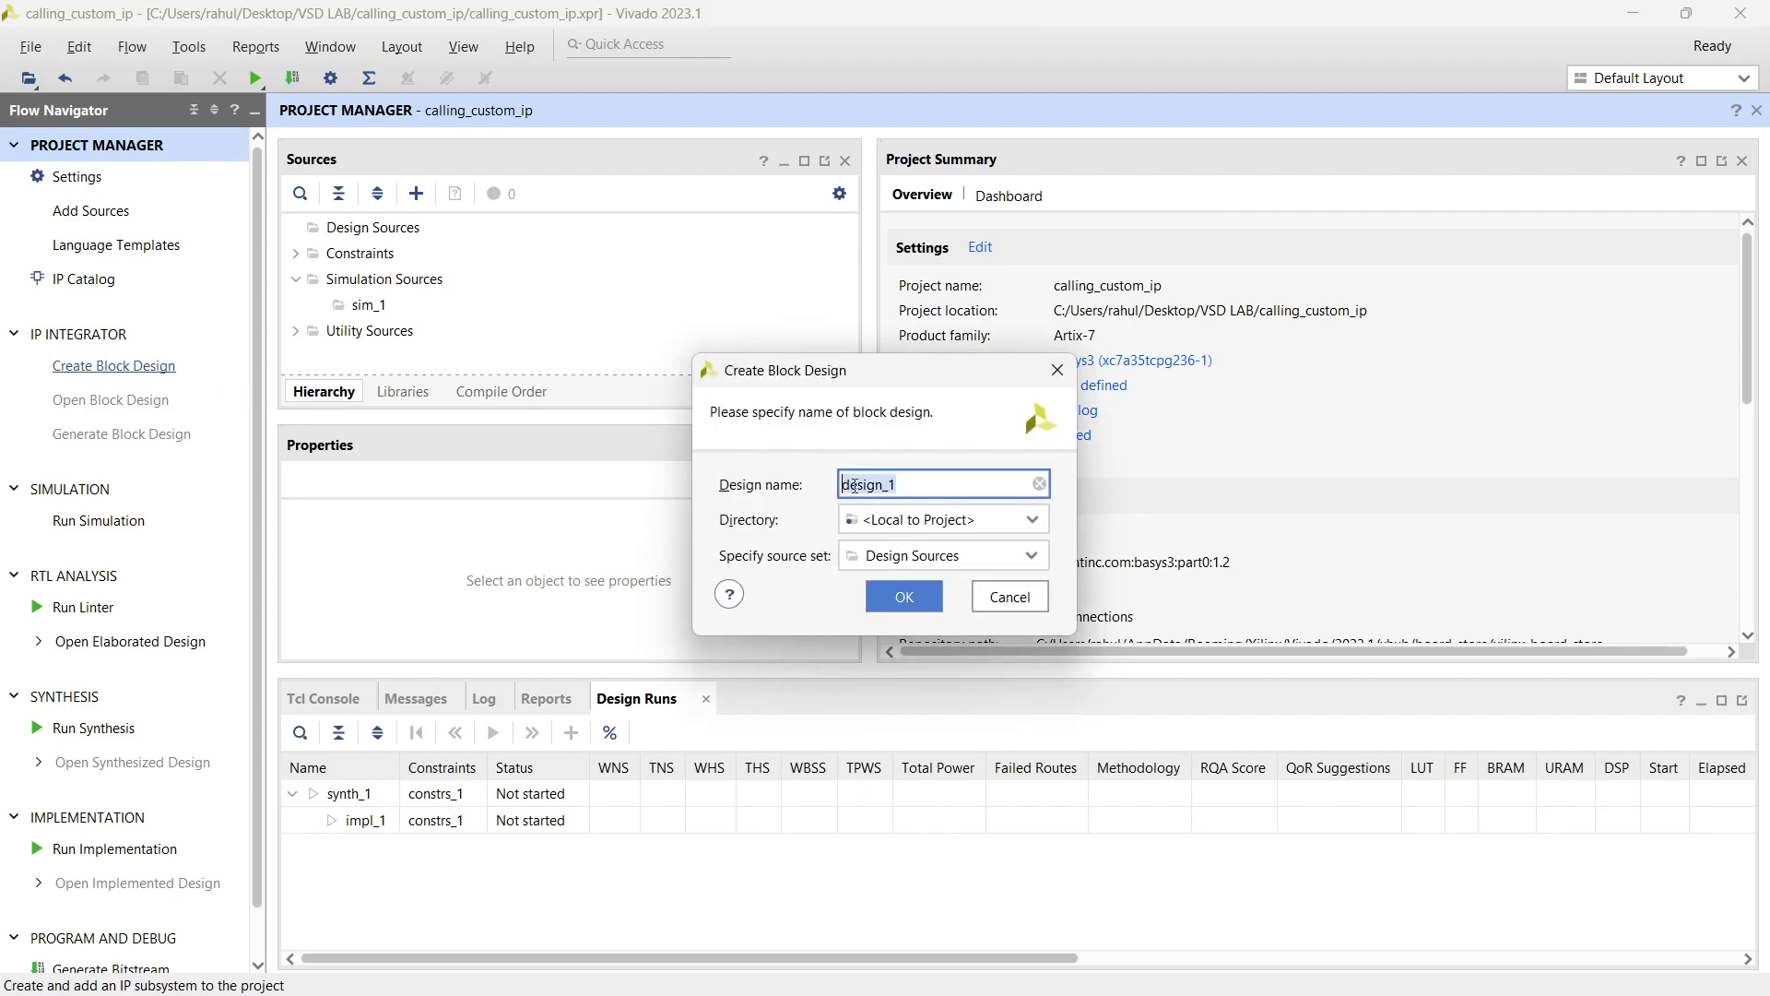
{"action": "type", "text": "RCA"}
{"action": "left_click", "coordinate": [902, 598]}
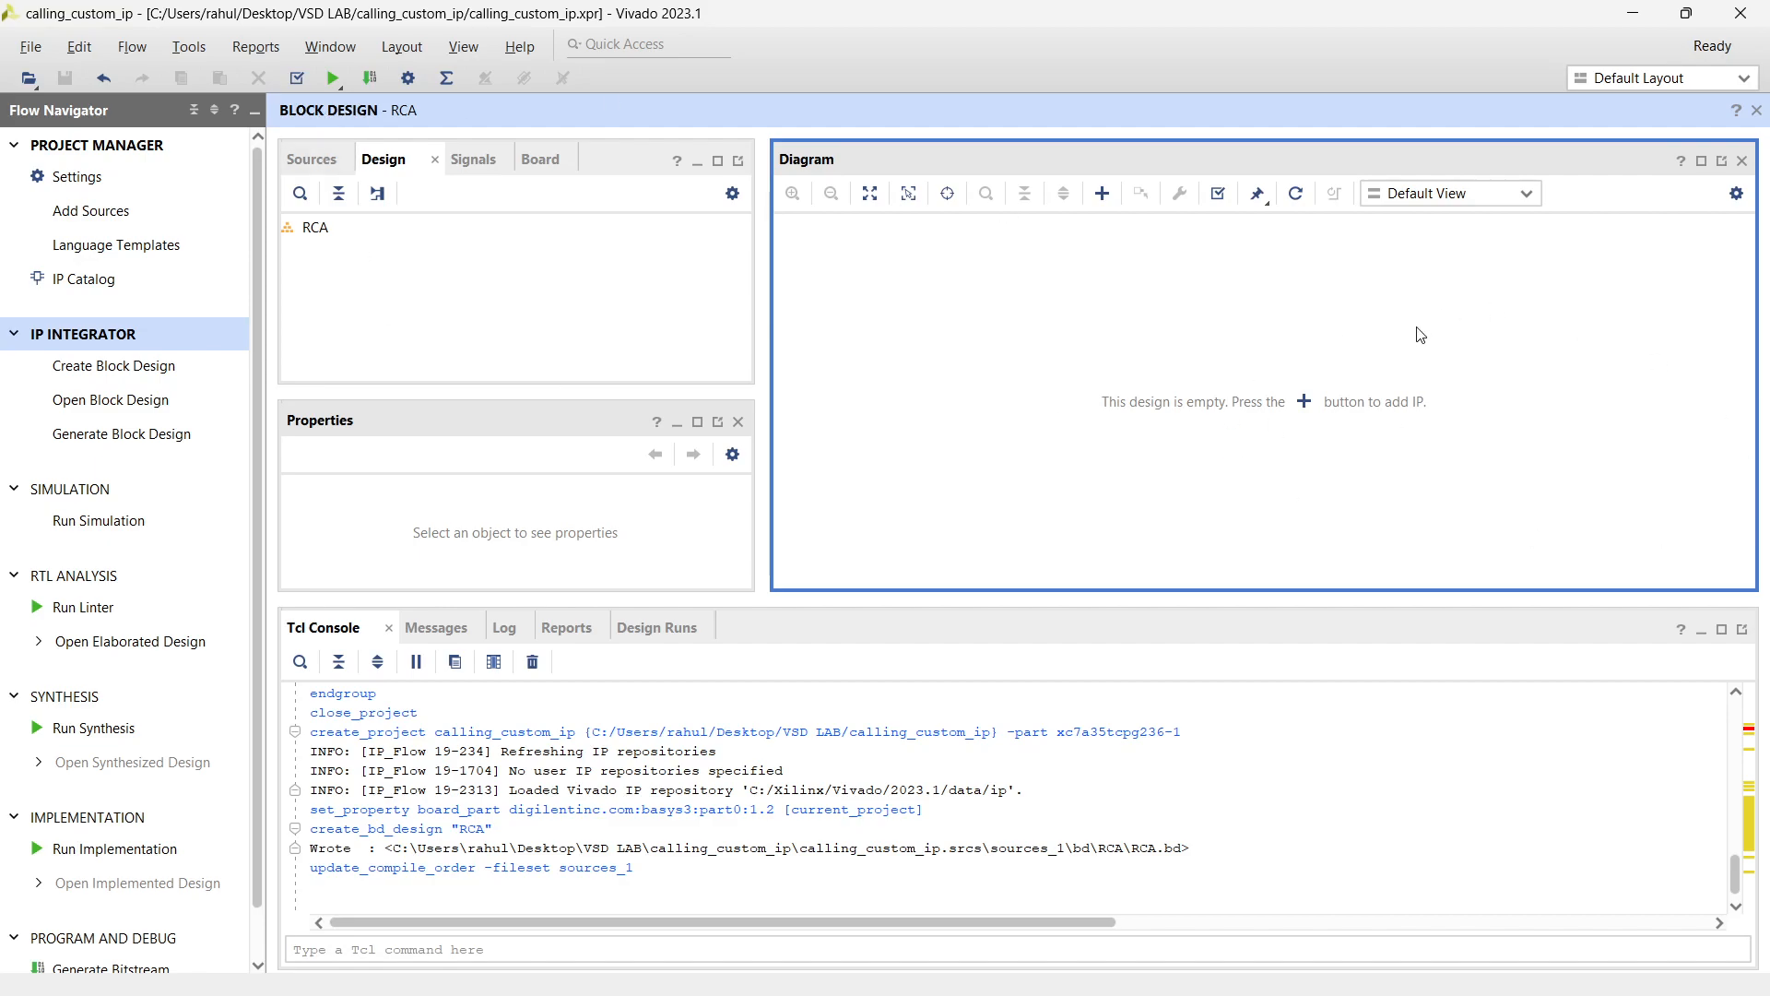
Search the list of IPs available to the block design for "ripple" and close the list
{"action": "left_click", "coordinate": [534, 950]}
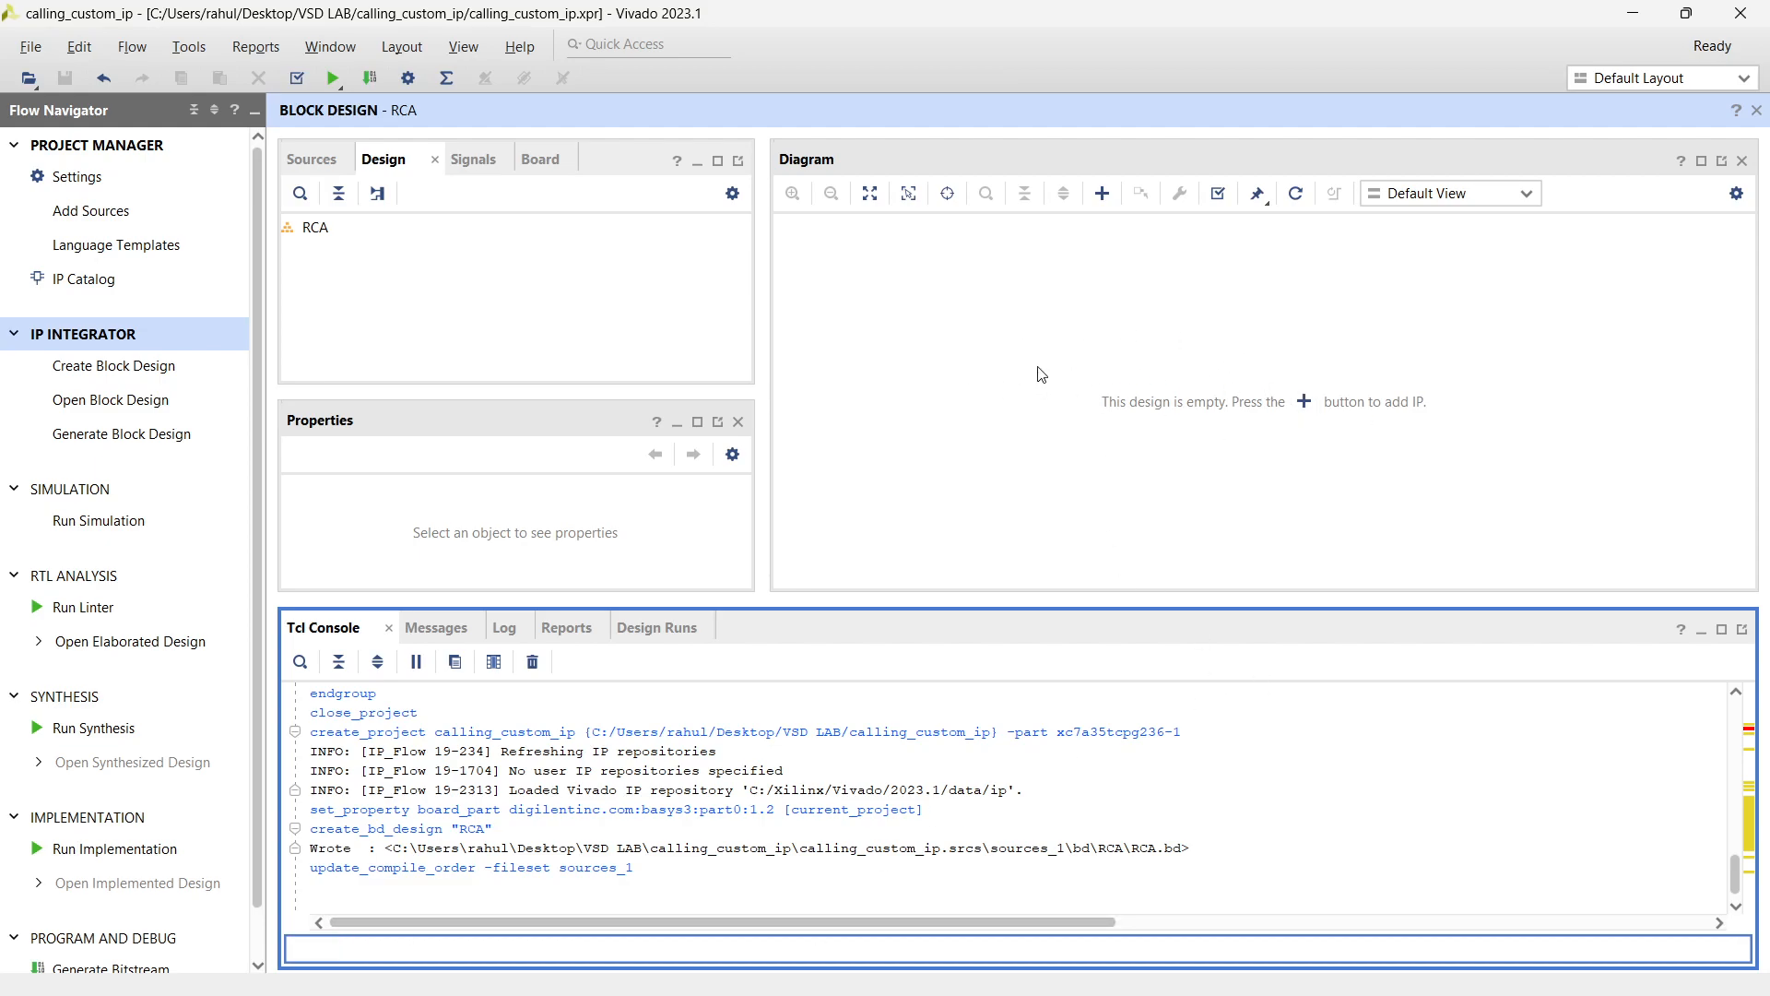
{"action": "left_click", "coordinate": [1026, 318]}
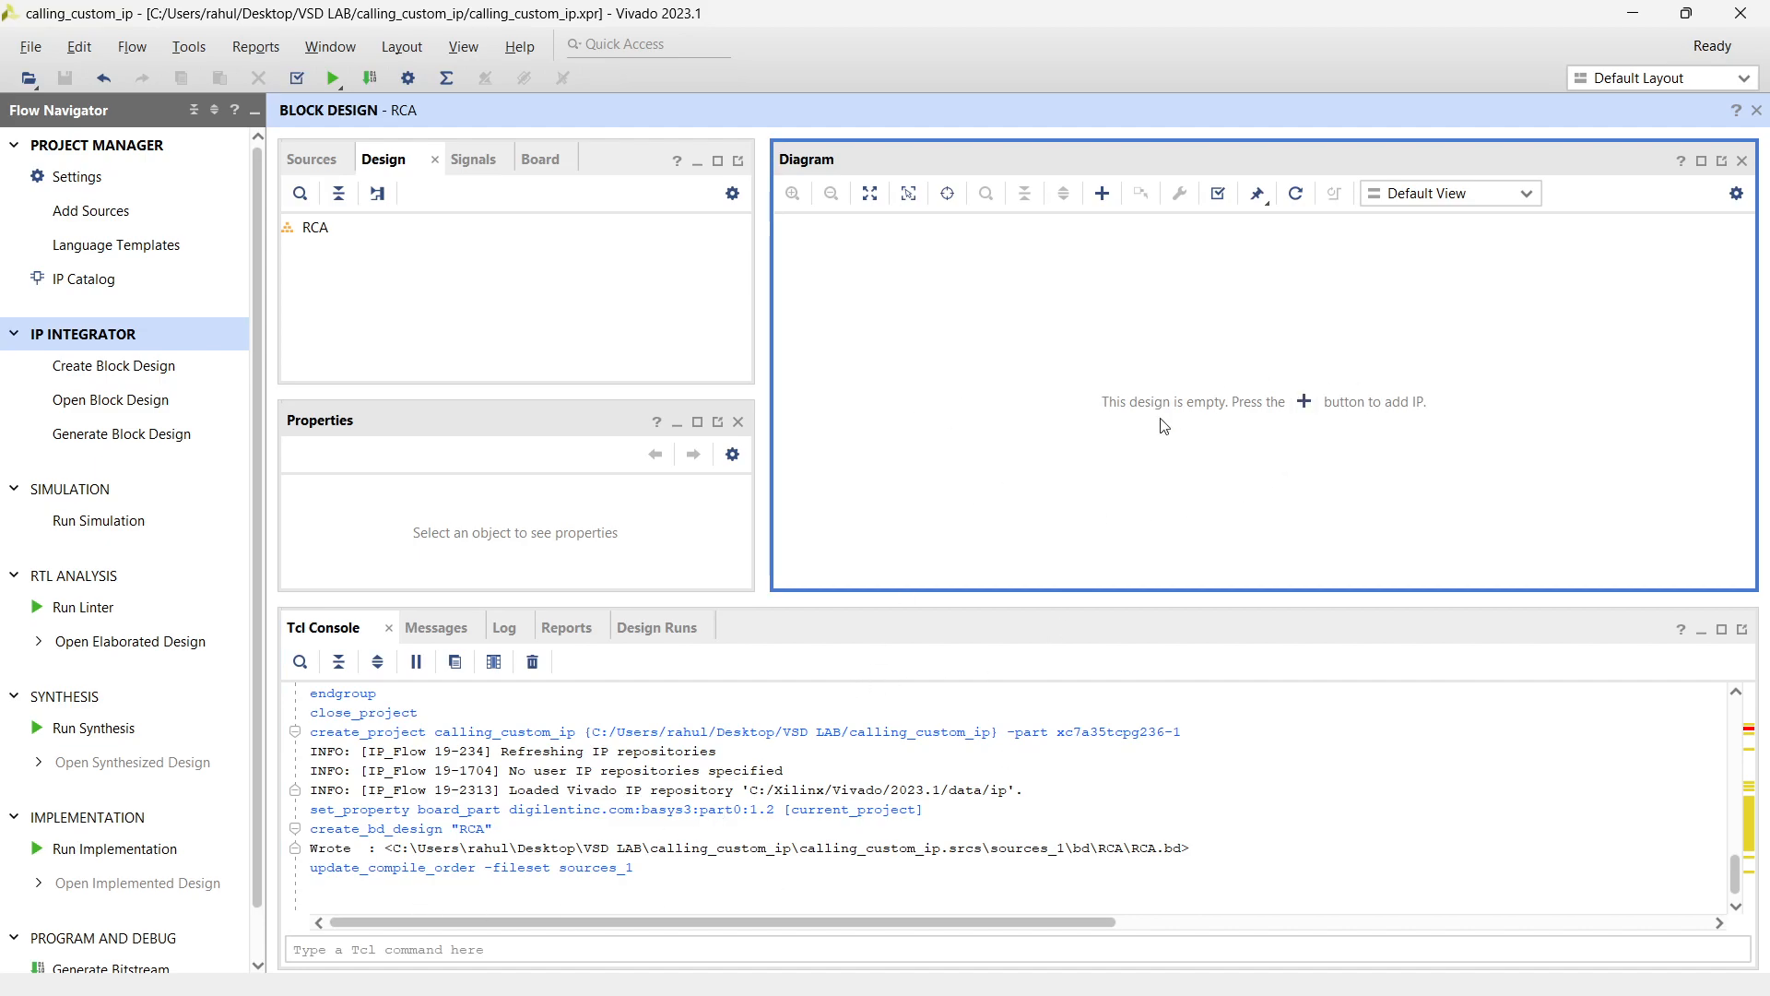
{"action": "left_click", "coordinate": [1304, 402]}
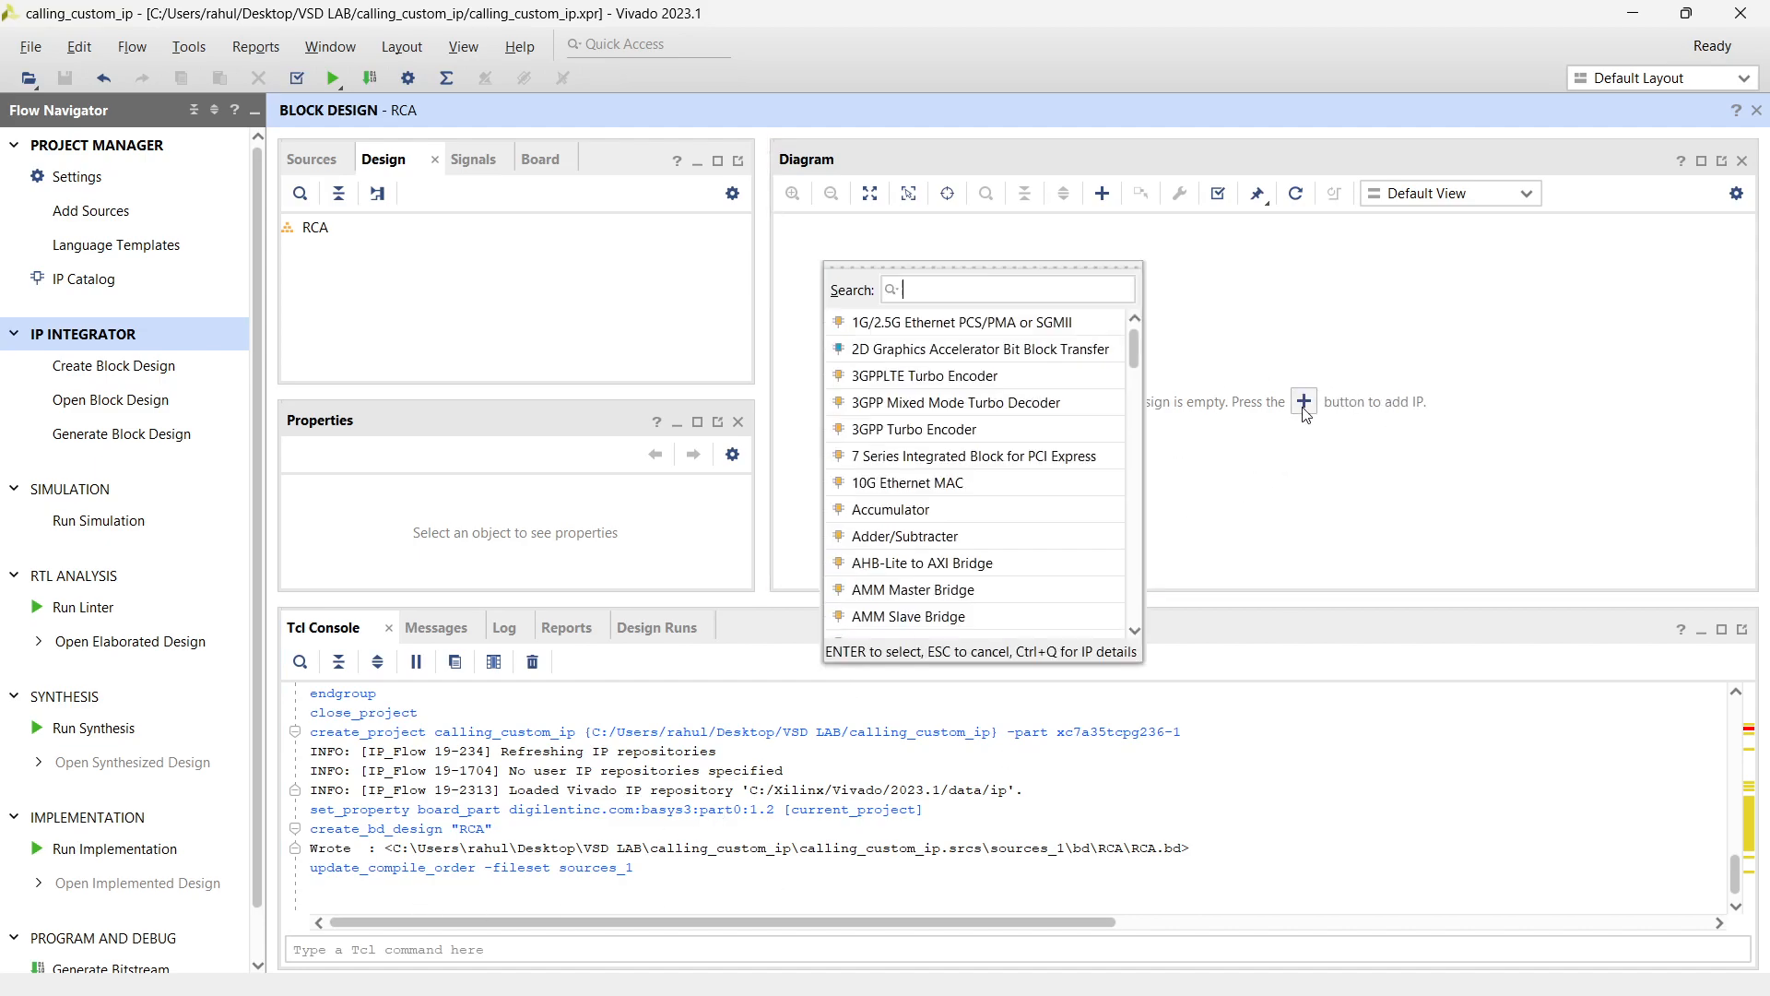
{"action": "type", "text": "ripple"}
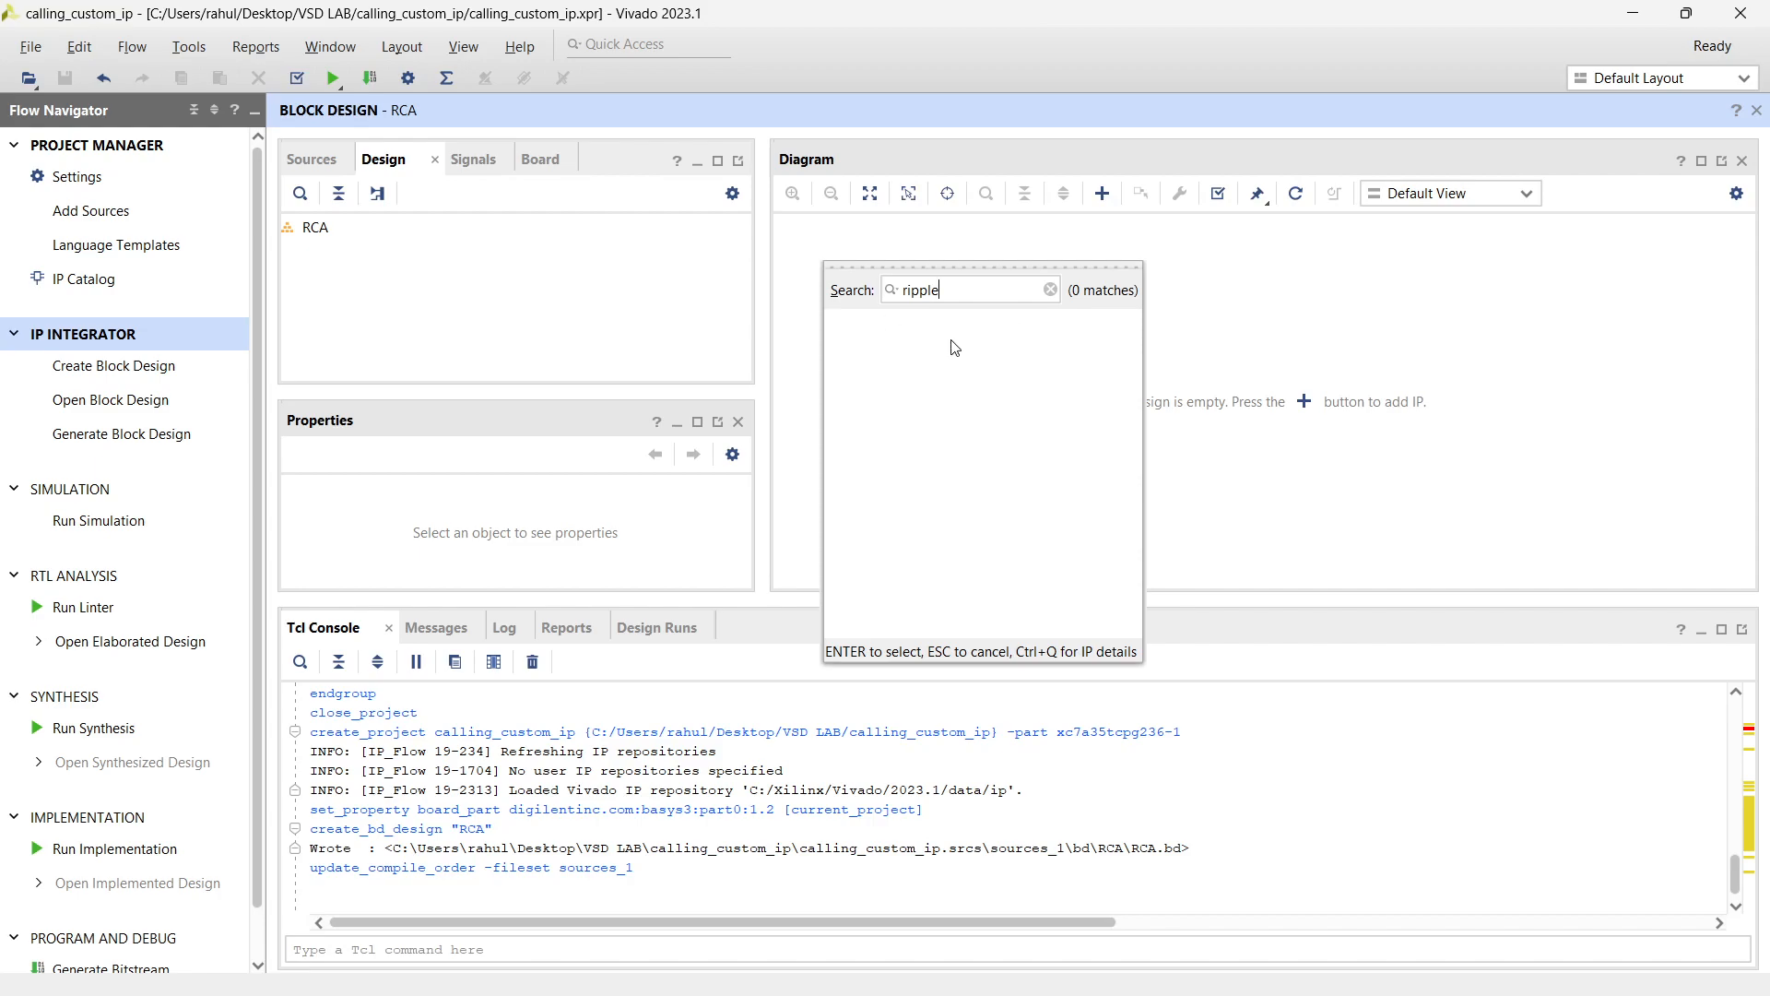
{"action": "left_click", "coordinate": [1265, 324]}
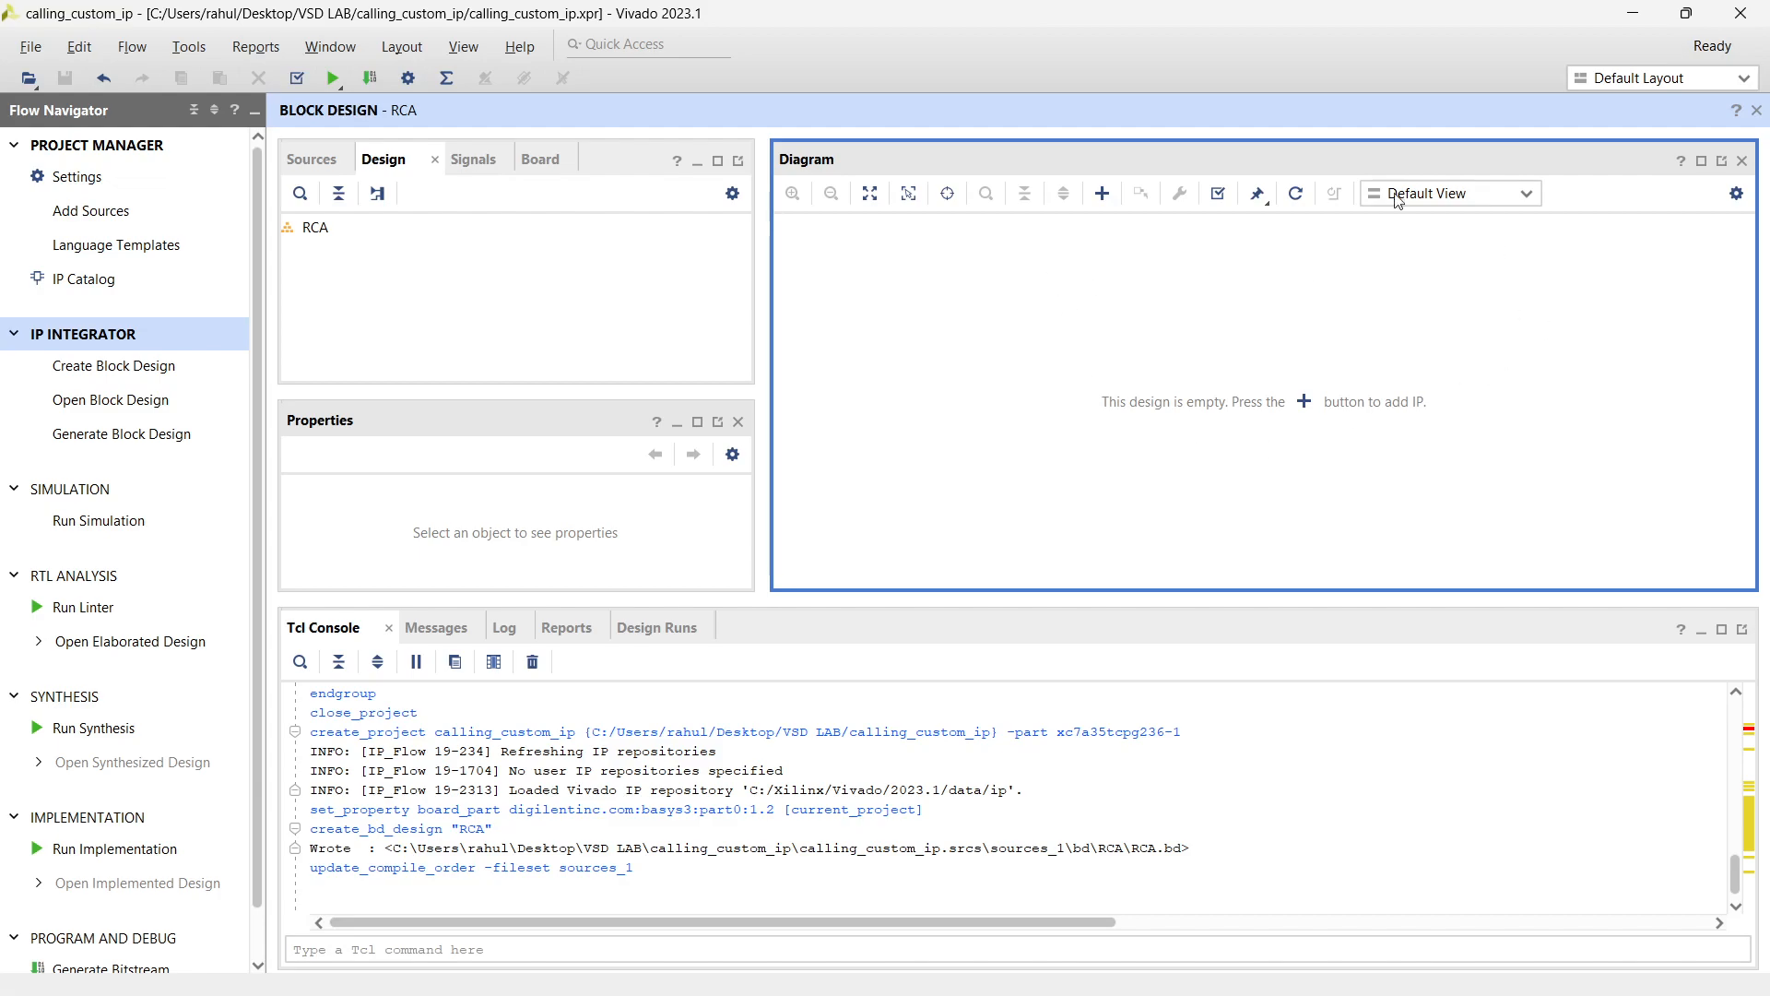
Add the ip_repo folder in the user's Xilinx application data as an IP repository in the project settings
{"action": "left_click", "coordinate": [70, 178]}
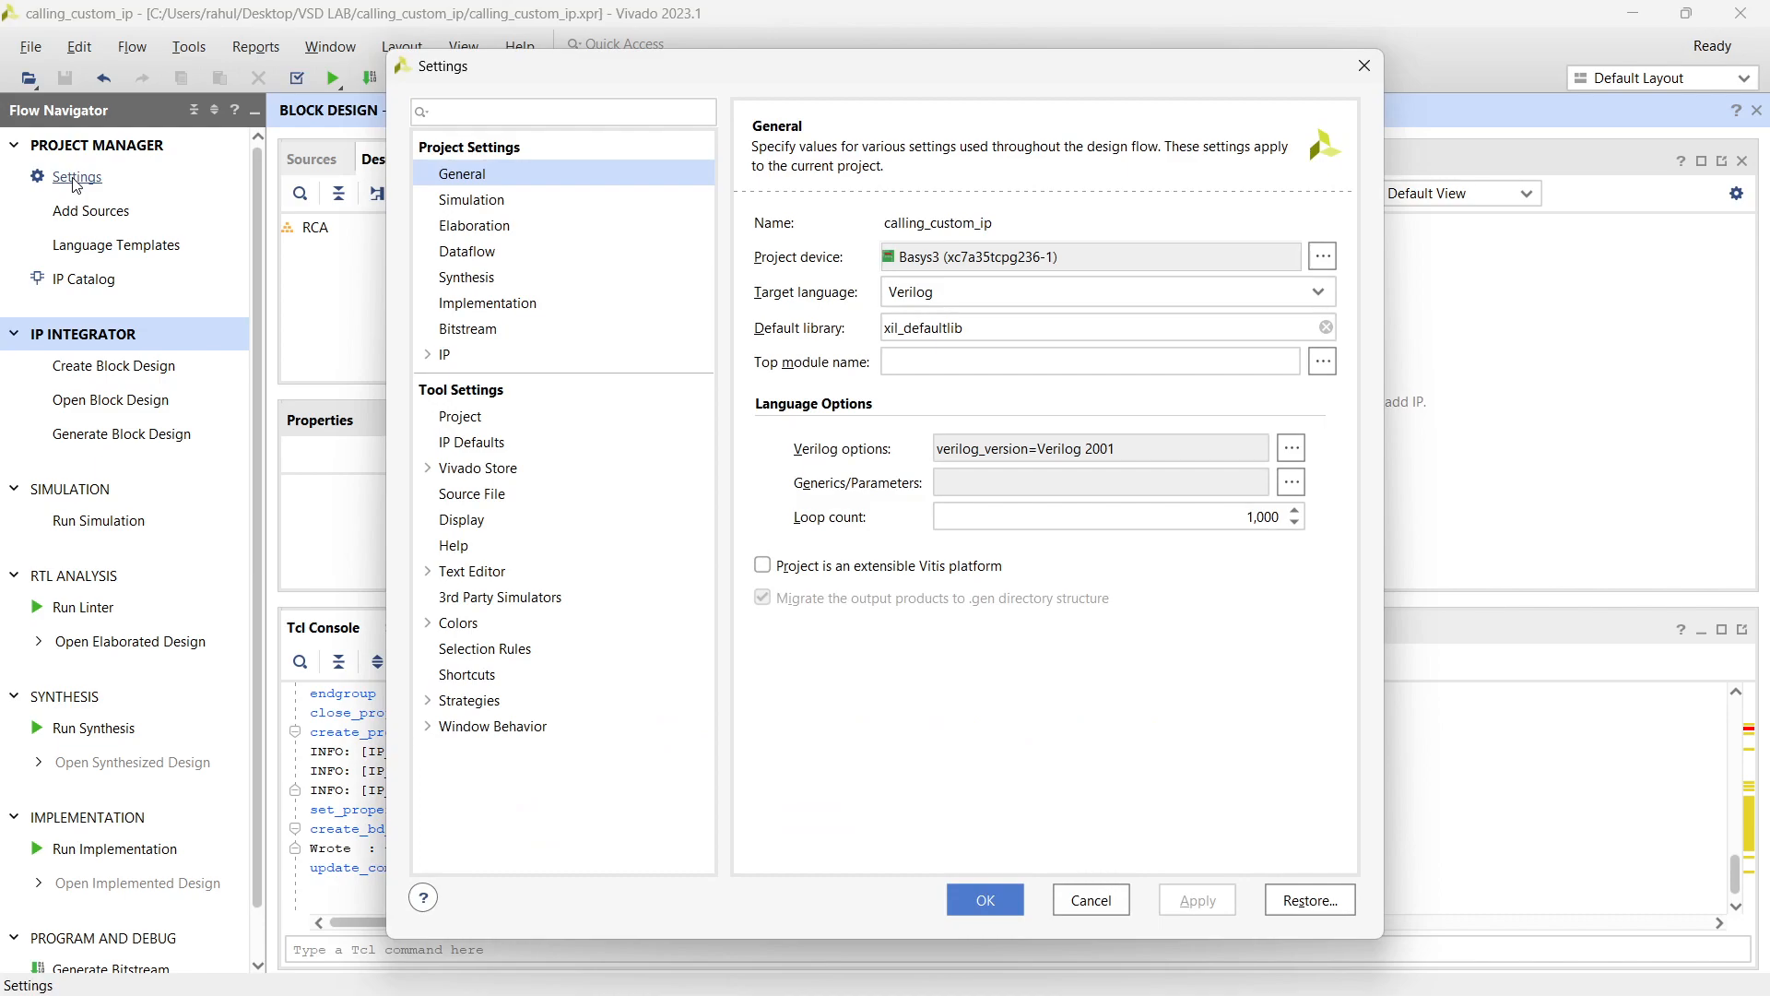
{"action": "left_click", "coordinate": [428, 355]}
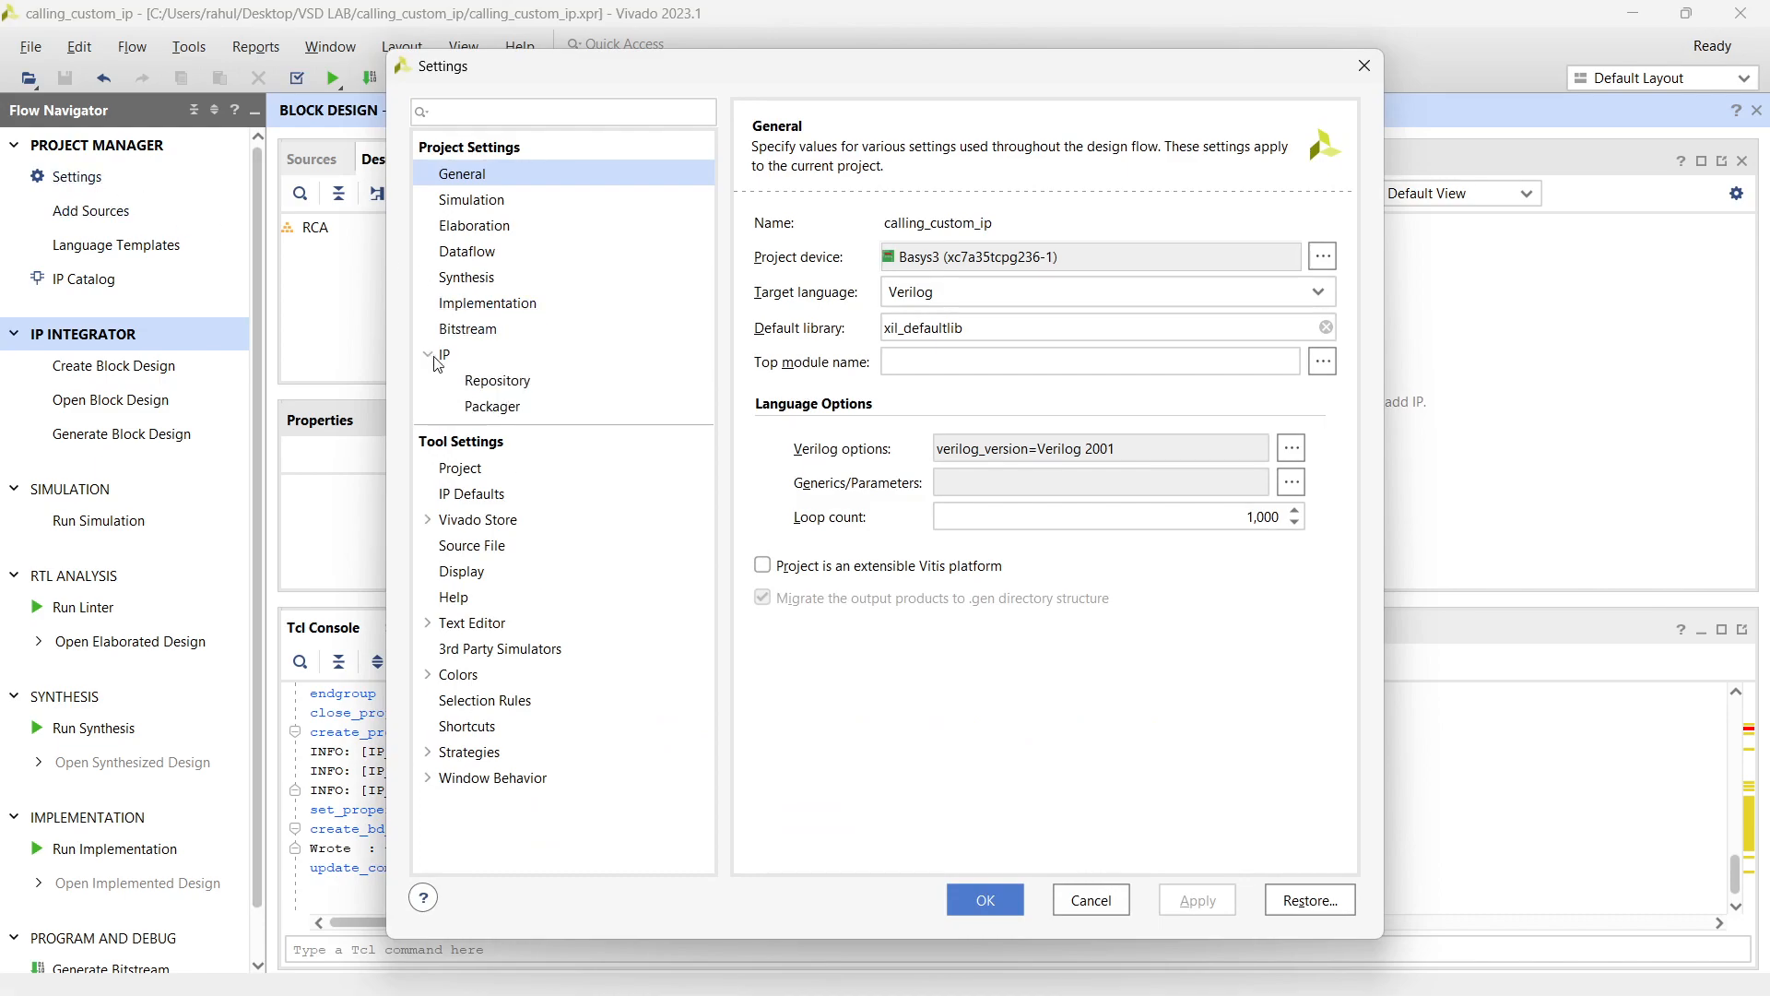
{"action": "left_click", "coordinate": [500, 382]}
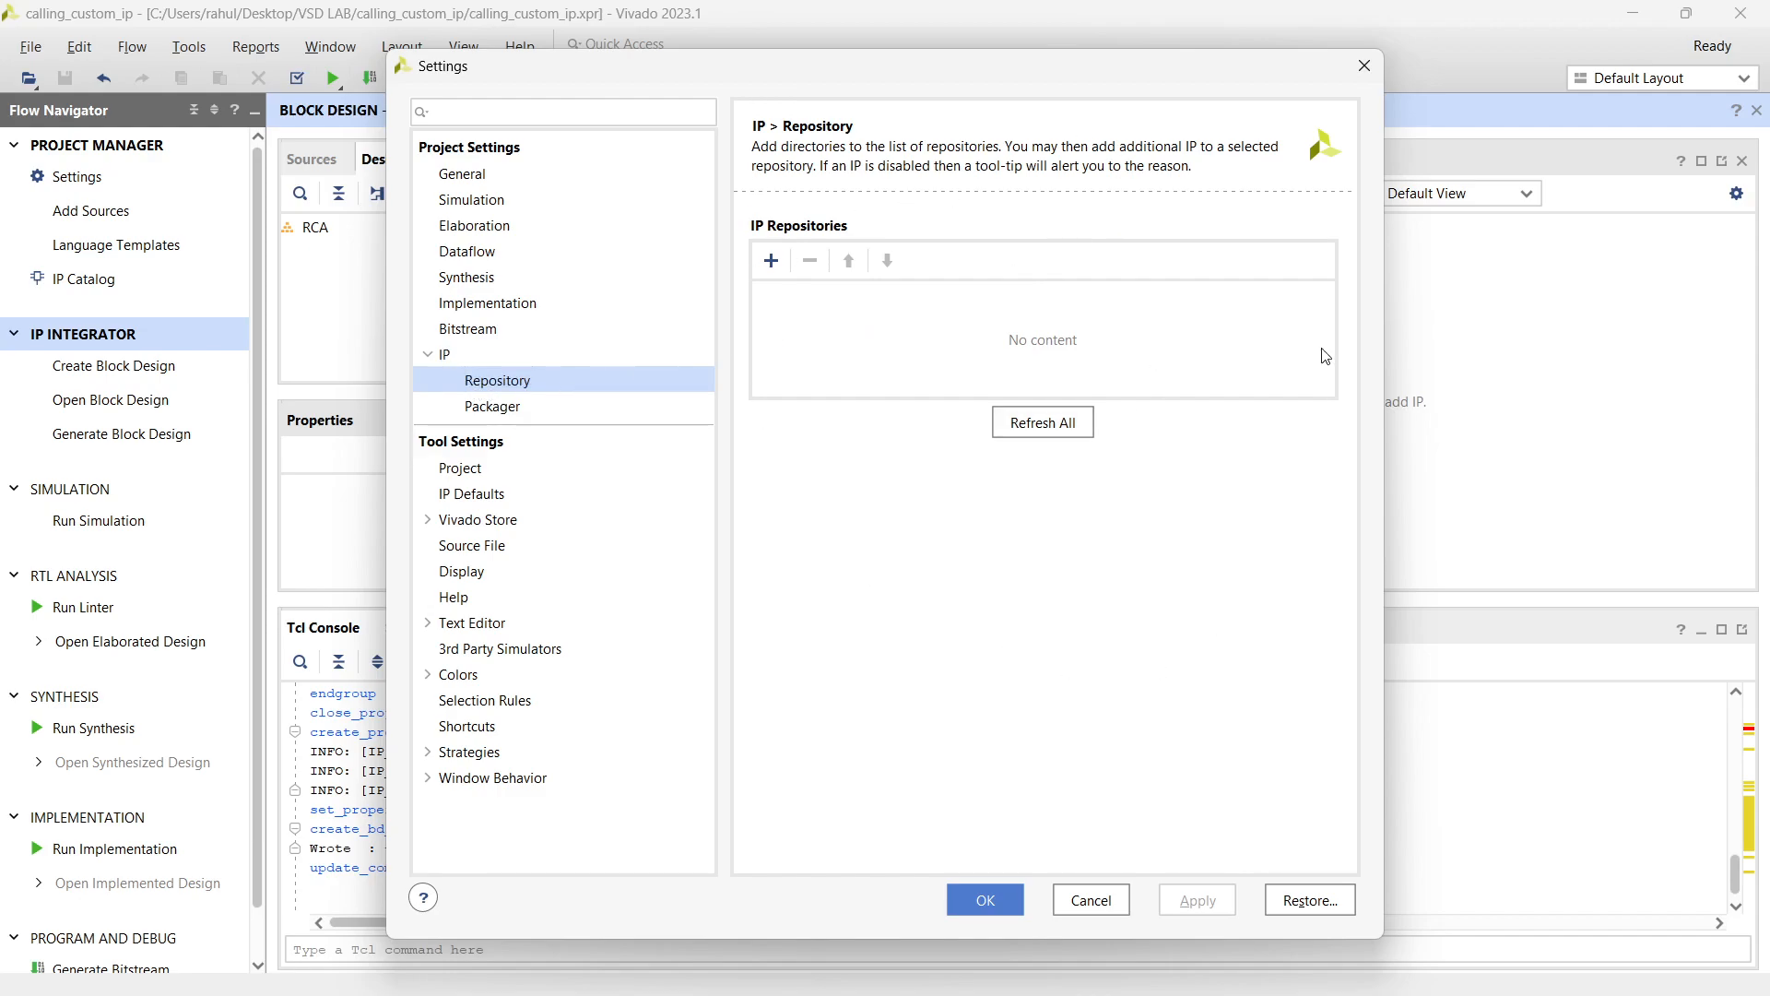
{"action": "left_click", "coordinate": [773, 261]}
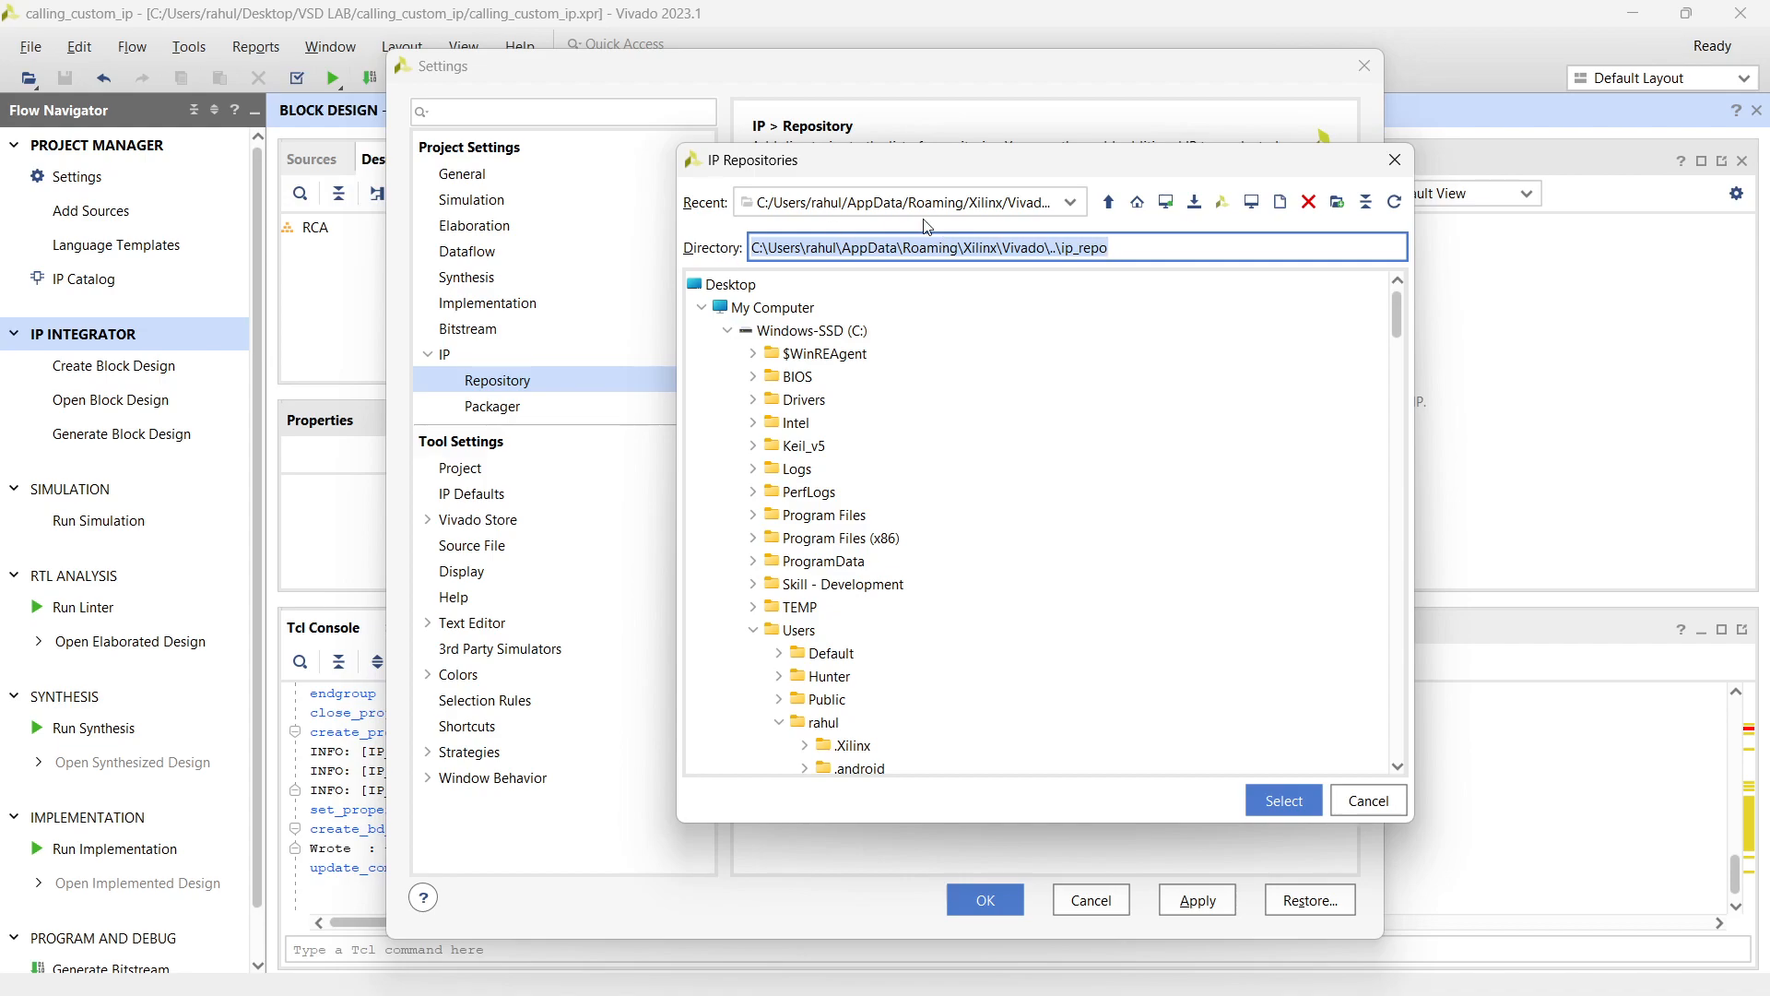
{"action": "left_click", "coordinate": [1295, 801]}
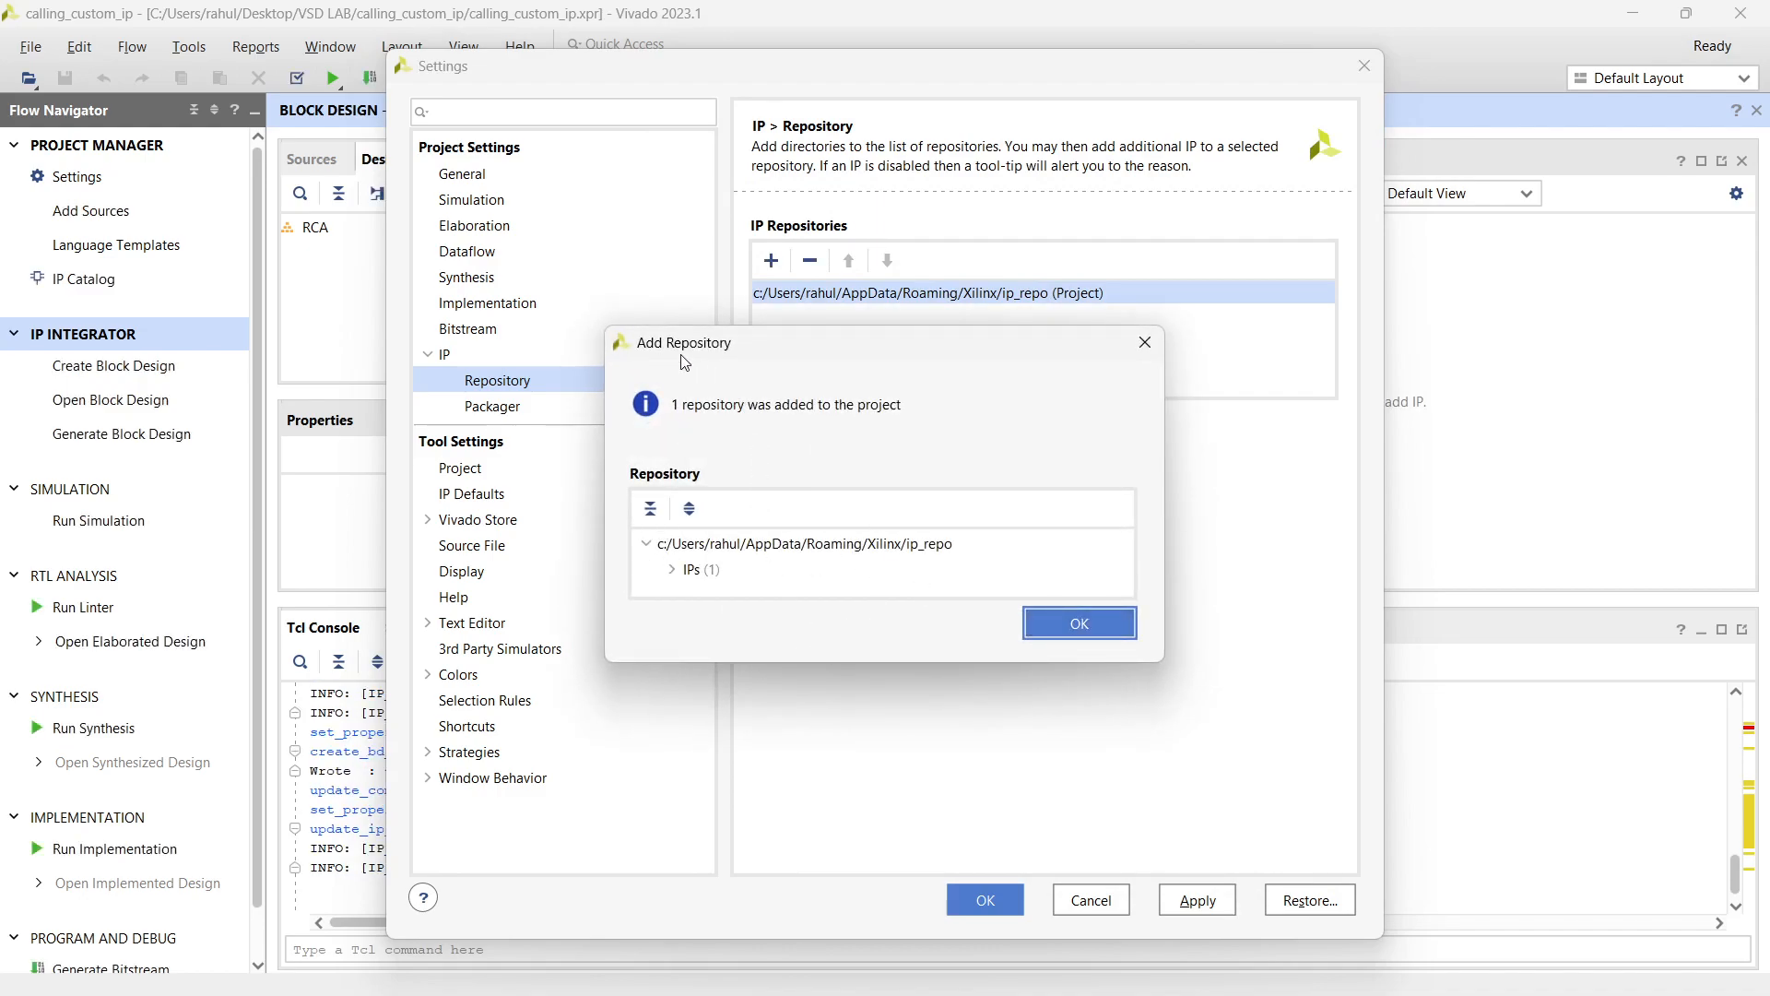
Inspect the IPs contained in the added repository, then apply and close the project settings
{"action": "left_click", "coordinate": [672, 570]}
{"action": "left_click", "coordinate": [756, 586]}
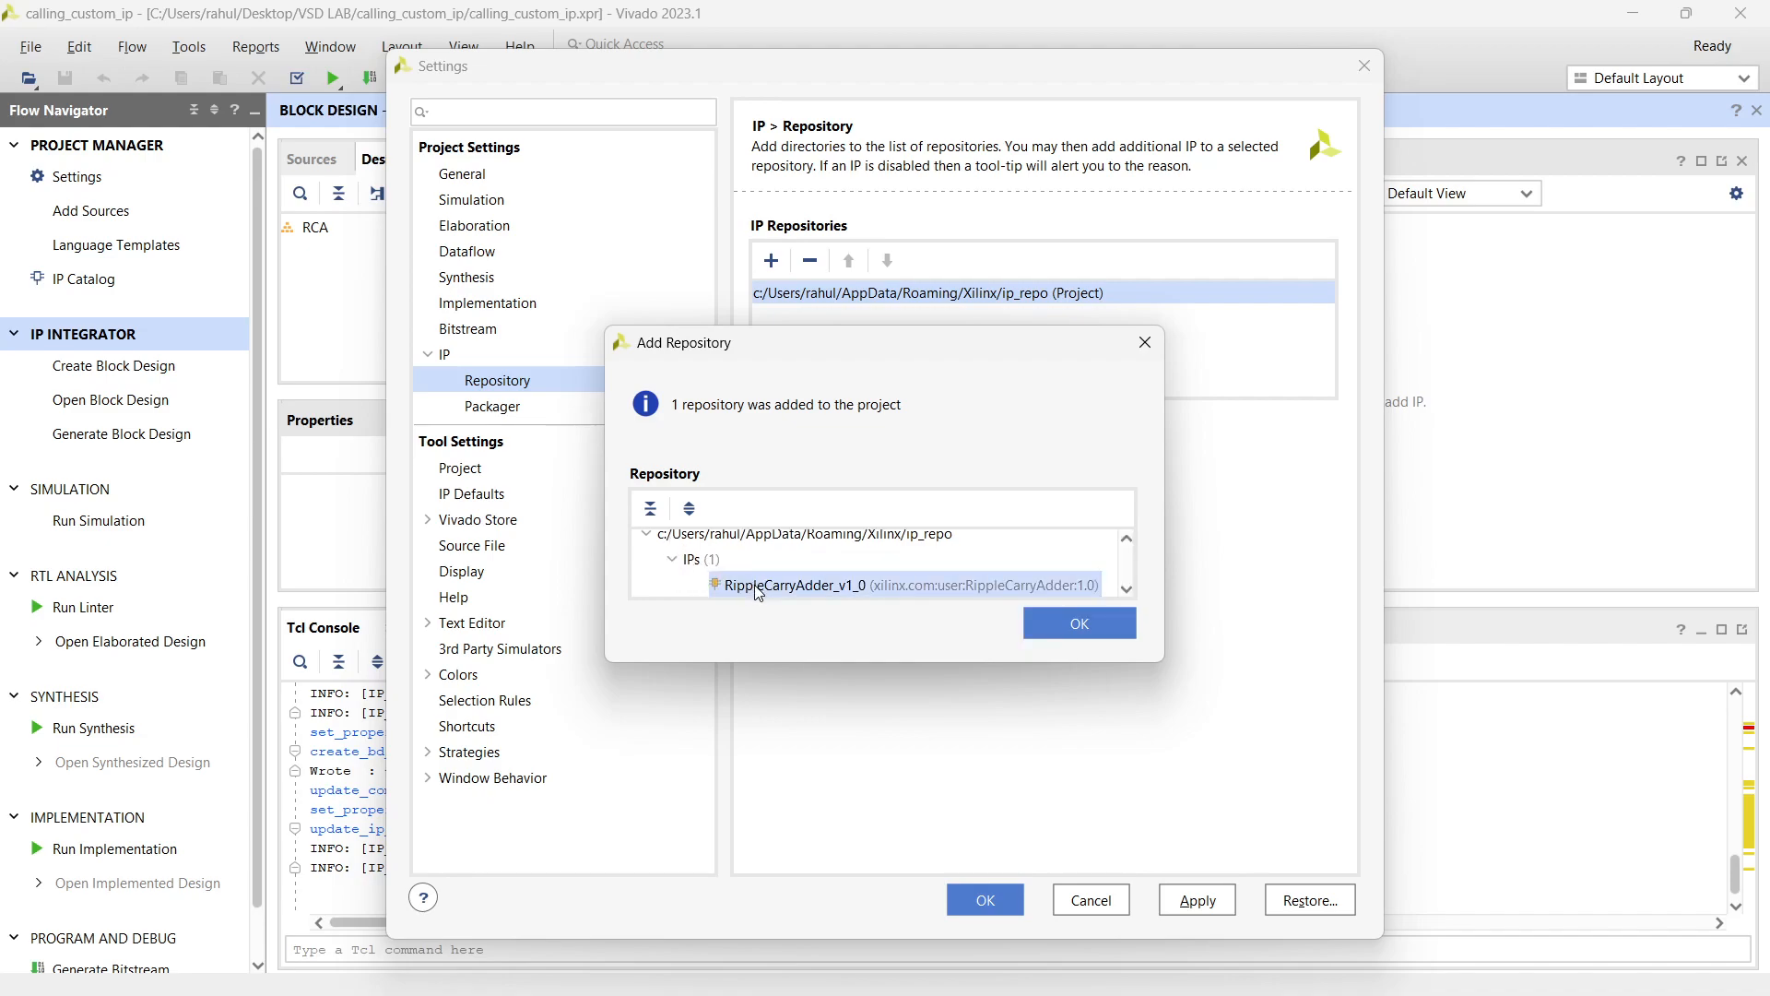
{"action": "left_click", "coordinate": [1065, 640]}
{"action": "left_click", "coordinate": [1199, 900]}
{"action": "left_click", "coordinate": [986, 901]}
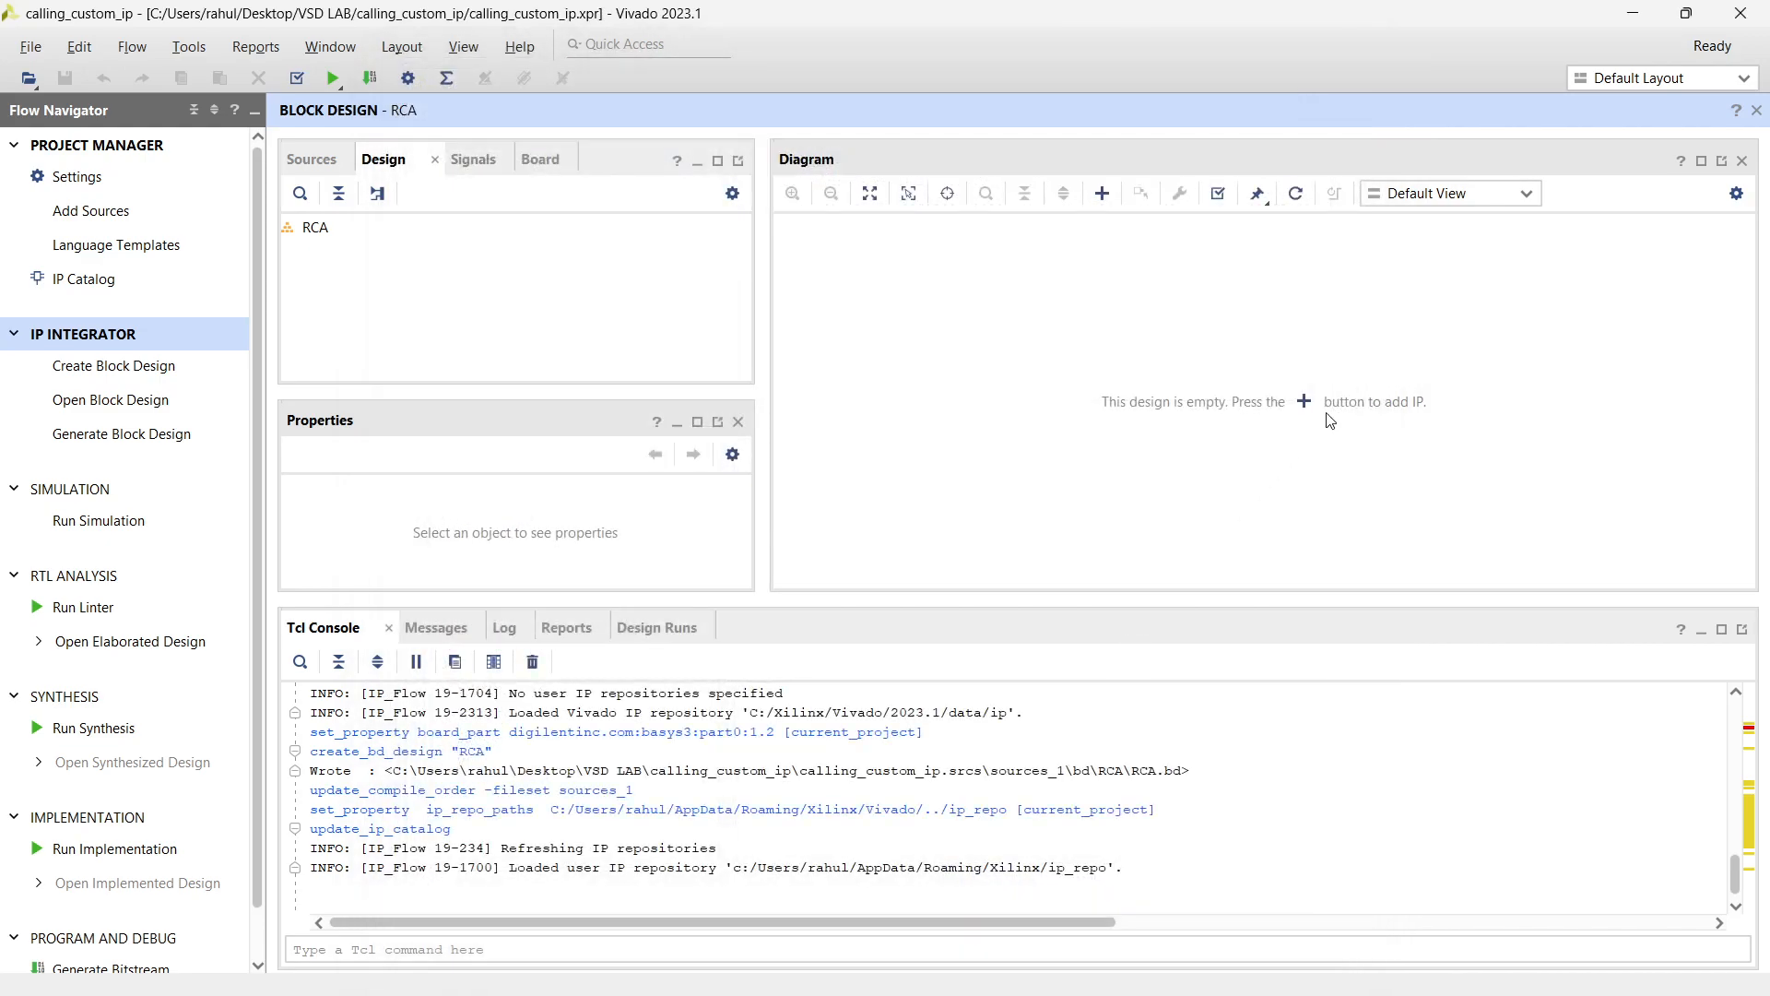
Find the RippleCarryAdder_v1_0 IP by searching for "rippl" and add it to the RCA block design
{"action": "left_click", "coordinate": [1304, 402]}
{"action": "scroll", "coordinate": [918, 519], "scroll_direction": "down", "scroll_amount": 10}
{"action": "scroll", "coordinate": [917, 518], "scroll_direction": "down", "scroll_amount": 15}
{"action": "left_click_drag", "start_coordinate": [1131, 468], "coordinate": [1168, 325]}
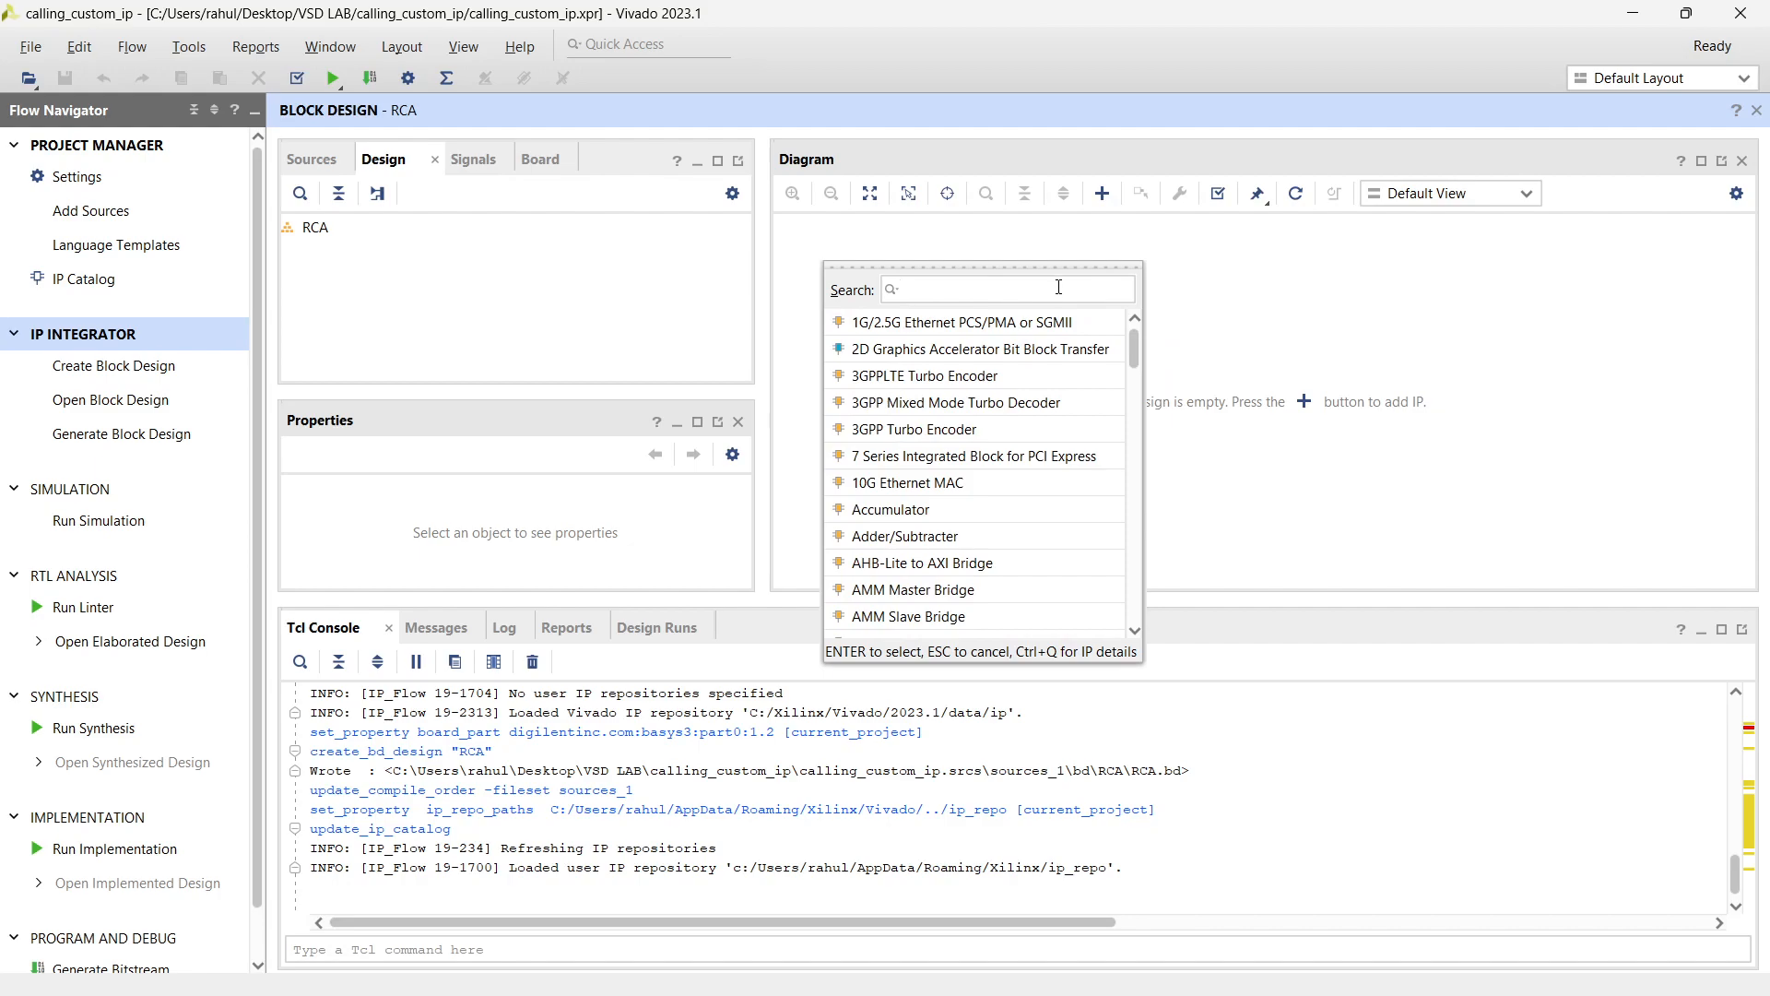
{"action": "scroll", "coordinate": [912, 443], "scroll_direction": "down", "scroll_amount": 12}
{"action": "scroll", "coordinate": [885, 489], "scroll_direction": "up", "scroll_amount": 12}
{"action": "scroll", "coordinate": [912, 540], "scroll_direction": "down", "scroll_amount": 2}
{"action": "scroll", "coordinate": [911, 539], "scroll_direction": "down", "scroll_amount": 10}
{"action": "scroll", "coordinate": [922, 425], "scroll_direction": "up", "scroll_amount": 12}
{"action": "type", "text": "rippl"}
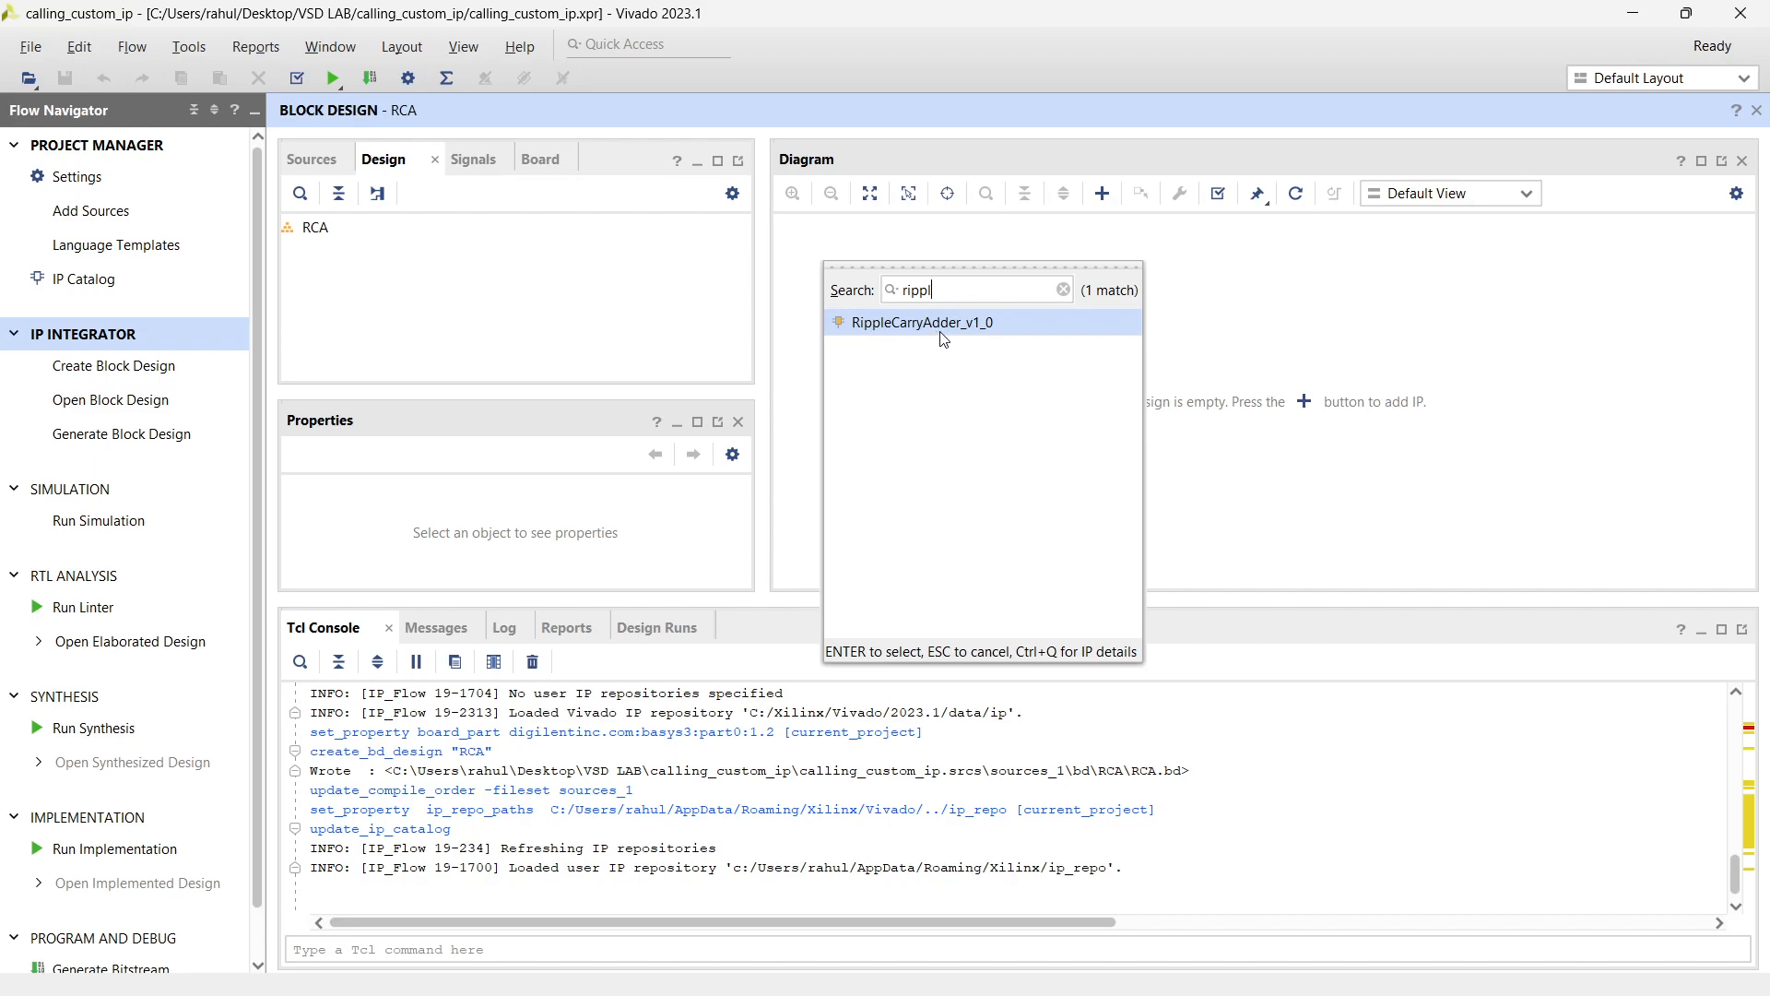
{"action": "double_click", "coordinate": [953, 324]}
Move the ripple carry adder block to another spot in the diagram and deselect it
{"action": "left_click", "coordinate": [1244, 425]}
{"action": "left_click_drag", "start_coordinate": [1256, 443], "coordinate": [1121, 413]}
{"action": "left_click", "coordinate": [1344, 467]}
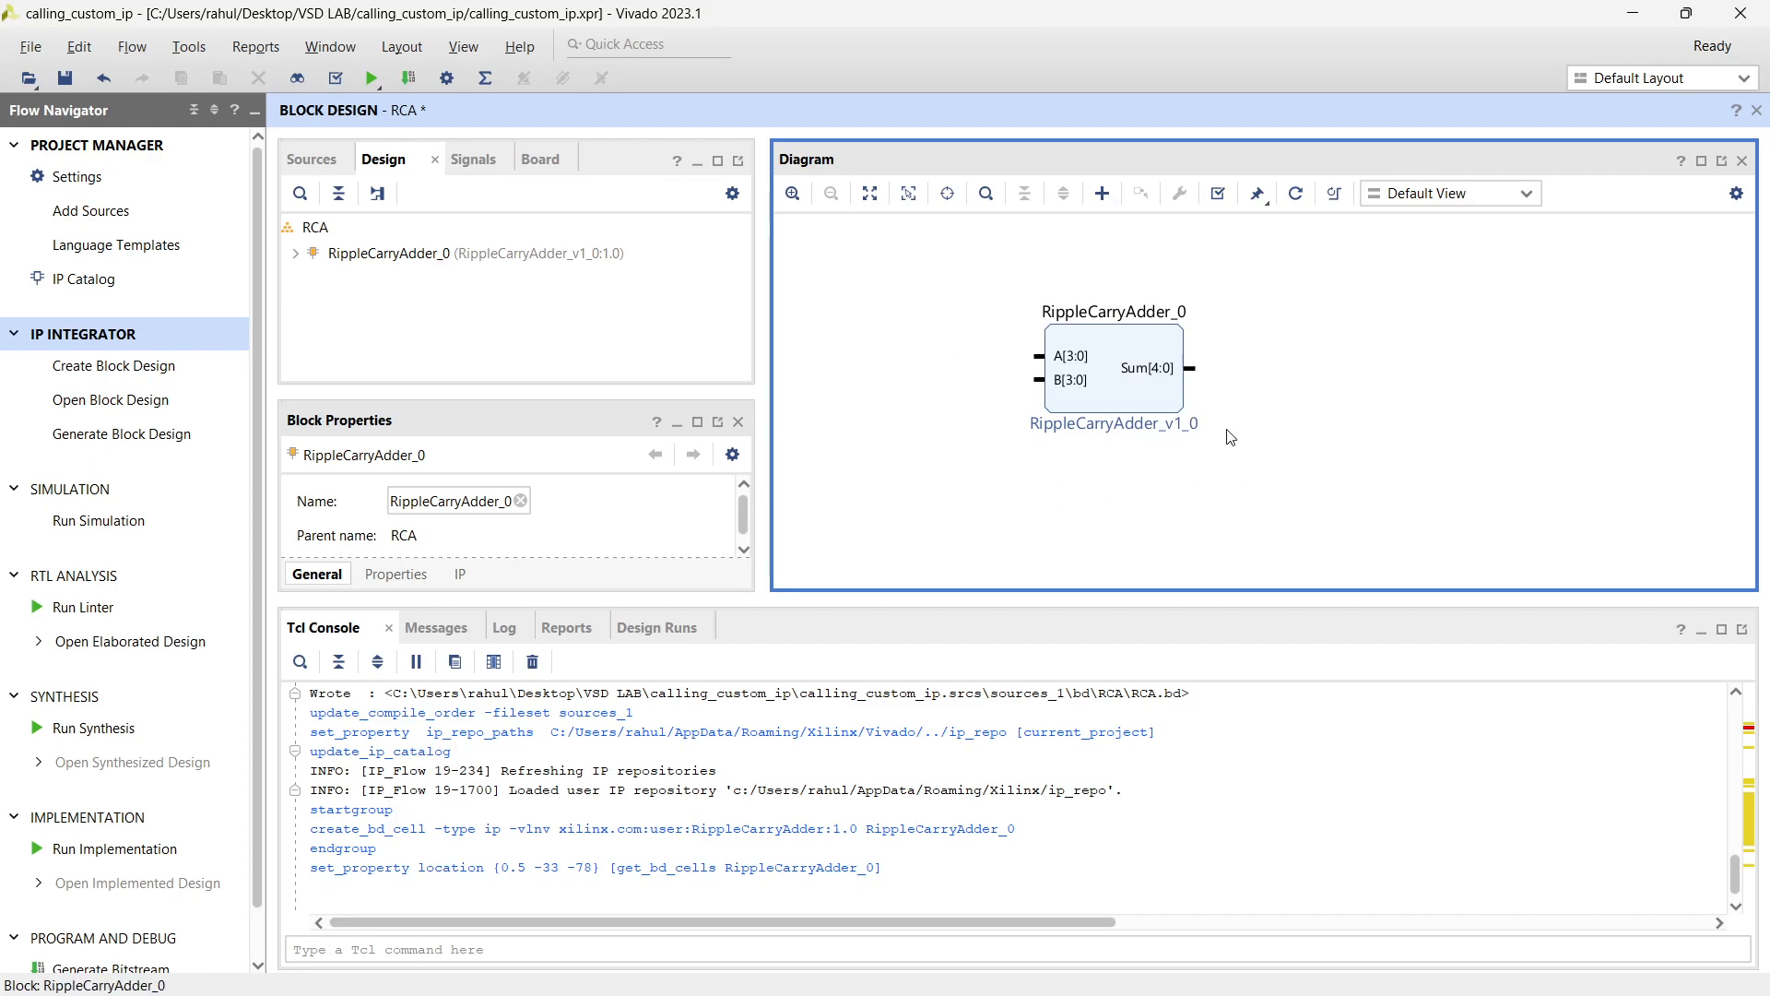
{"action": "left_click", "coordinate": [1305, 349]}
Add the Adder/Subtracter IP to the diagram using the search "adder", and delete that block again
{"action": "left_click", "coordinate": [1102, 193]}
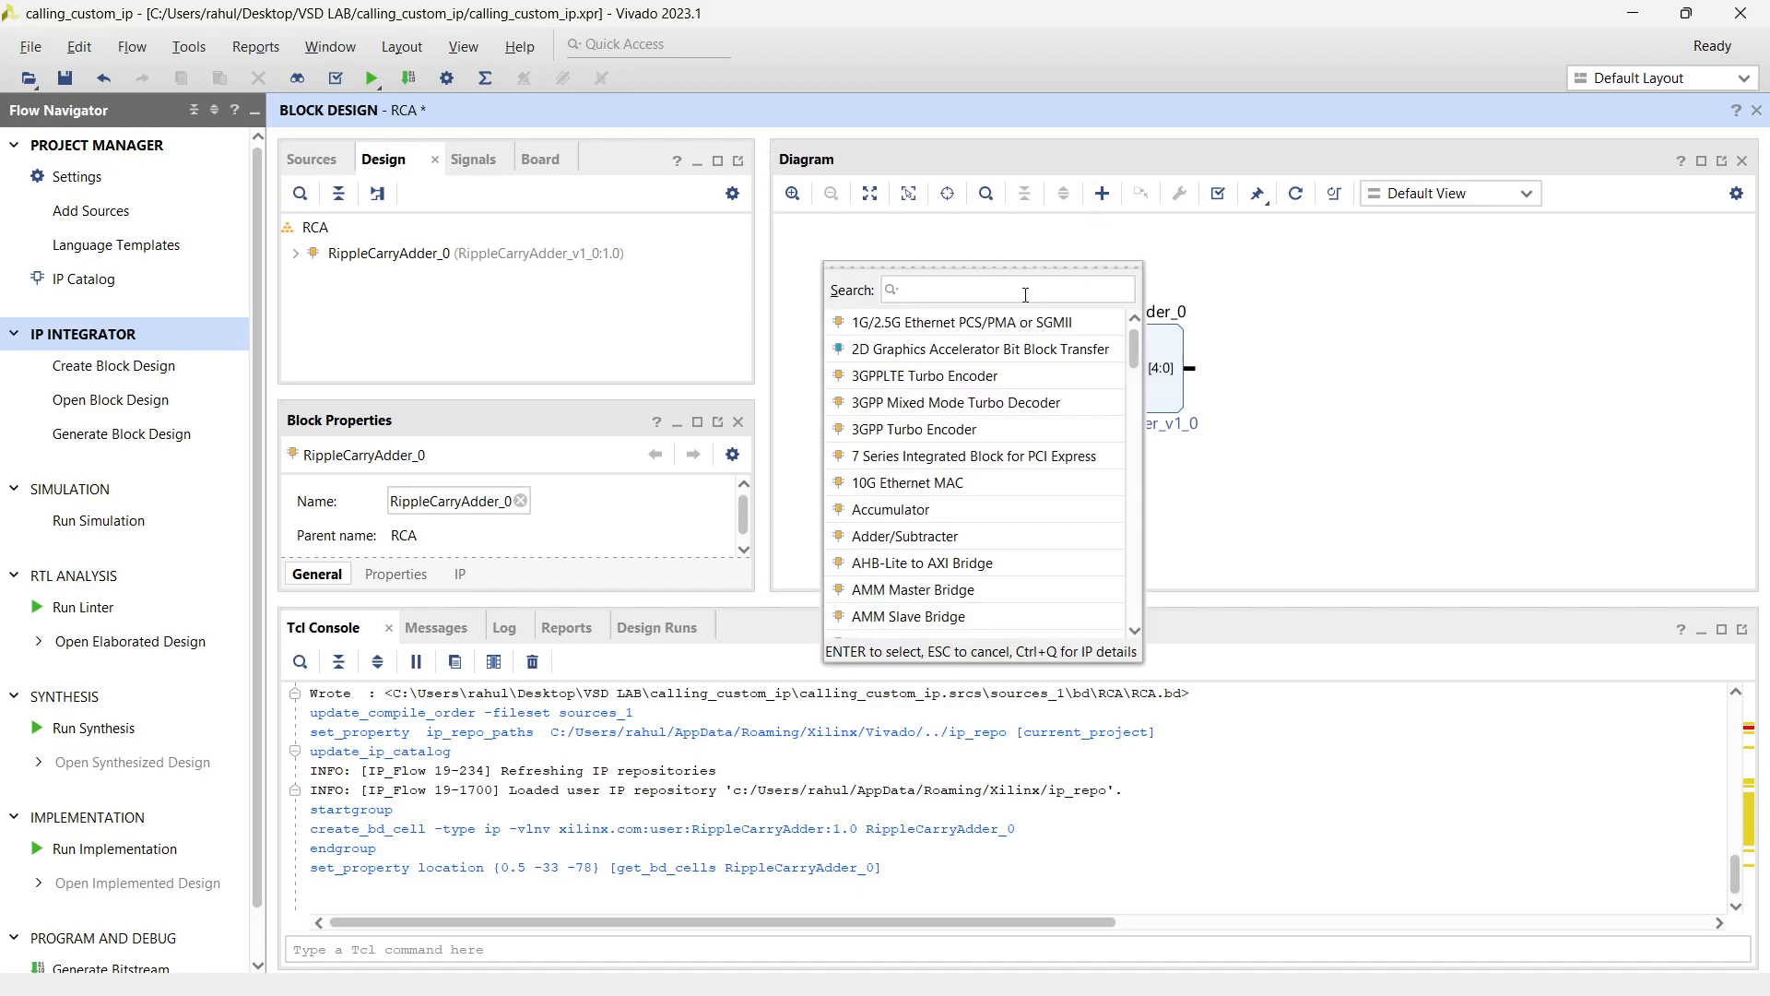
{"action": "type", "text": "adder"}
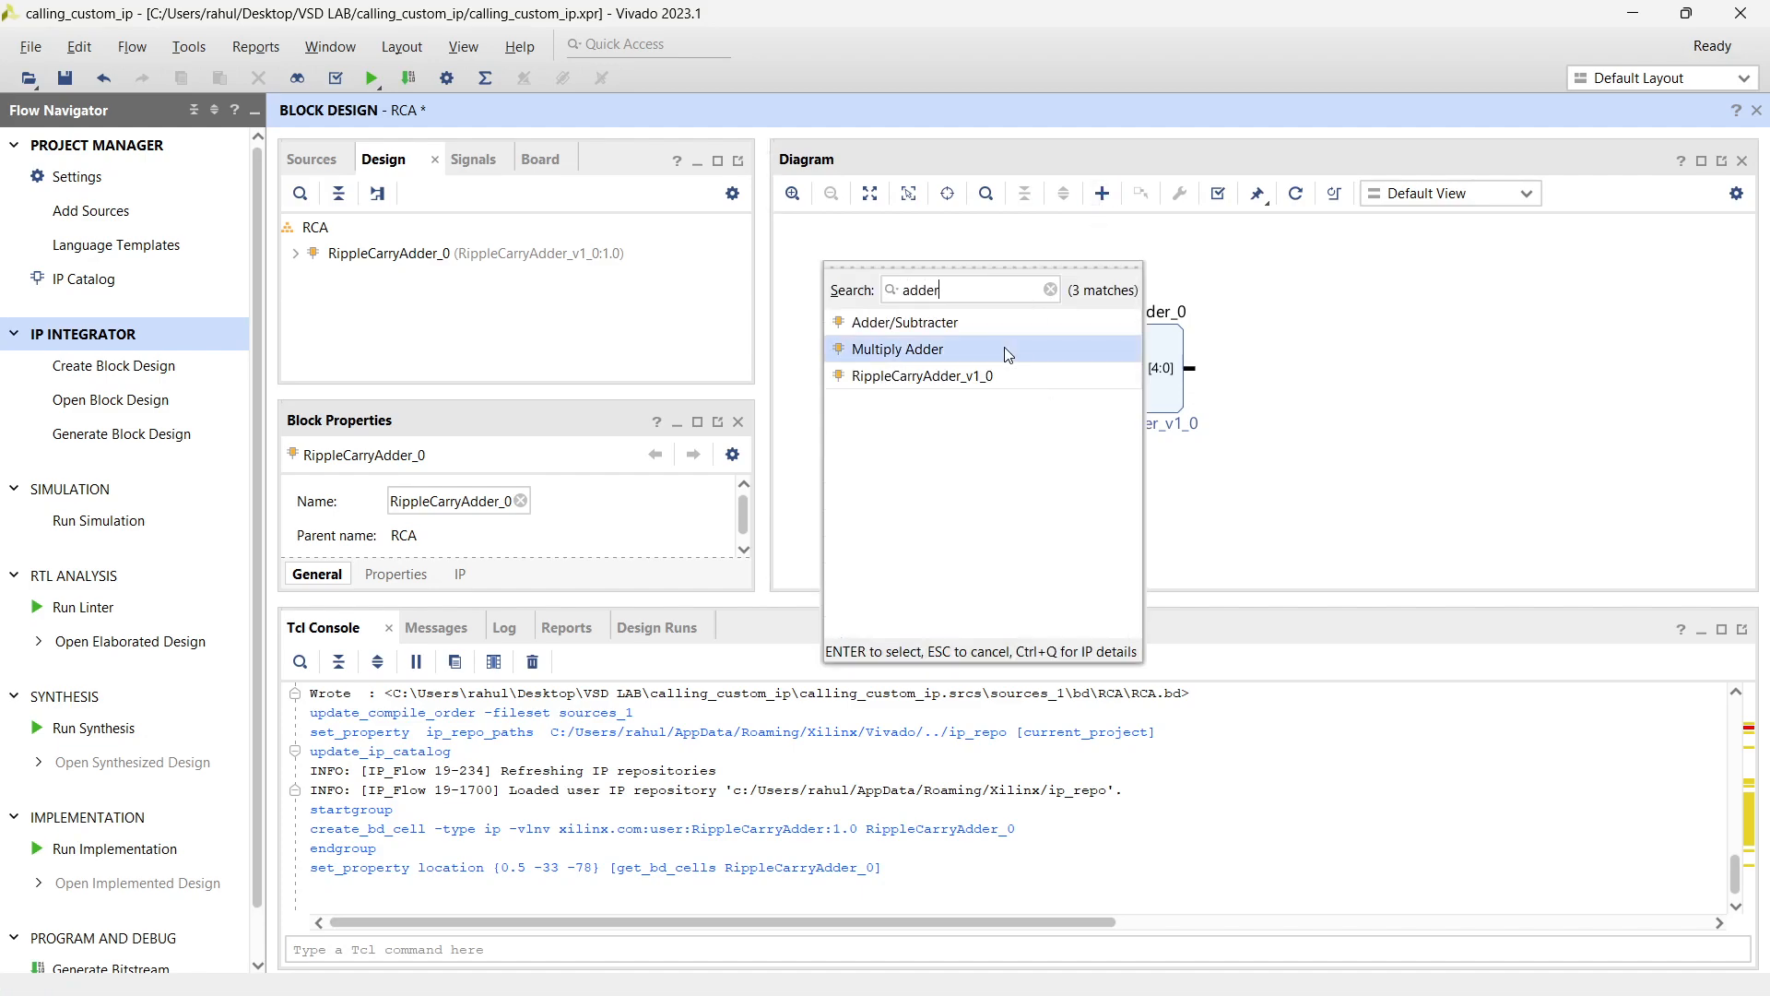
{"action": "double_click", "coordinate": [1009, 322]}
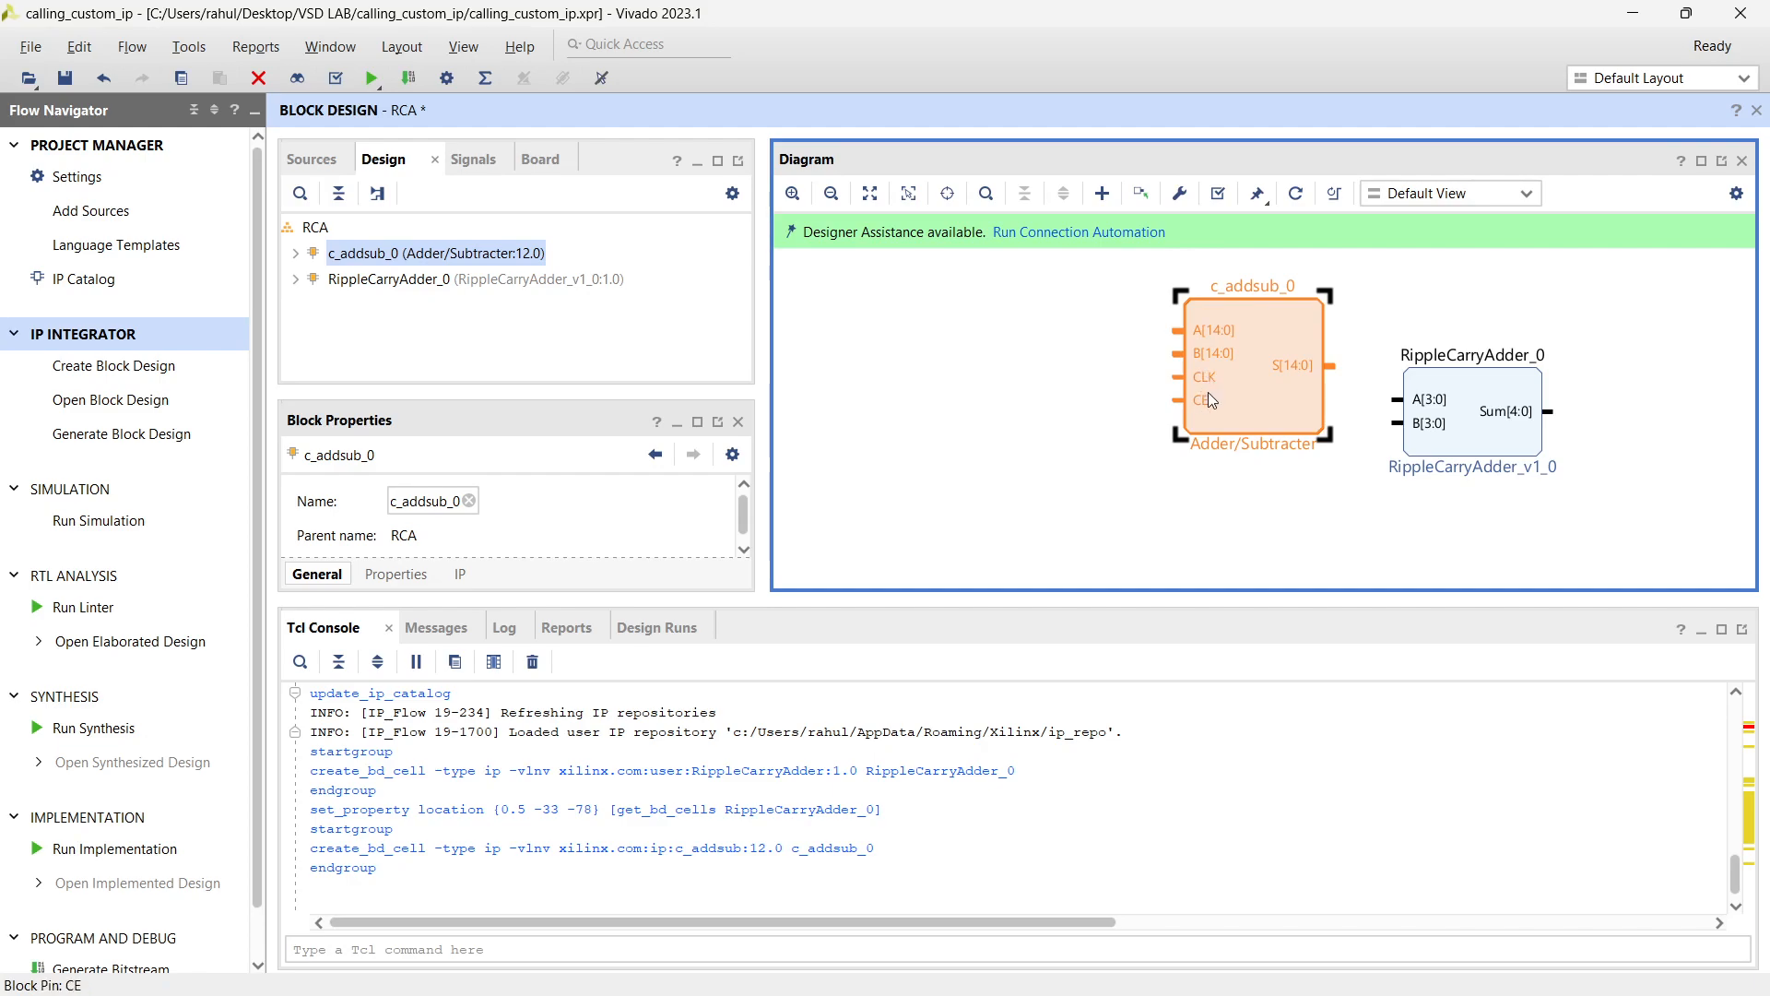
{"action": "left_click", "coordinate": [1151, 404]}
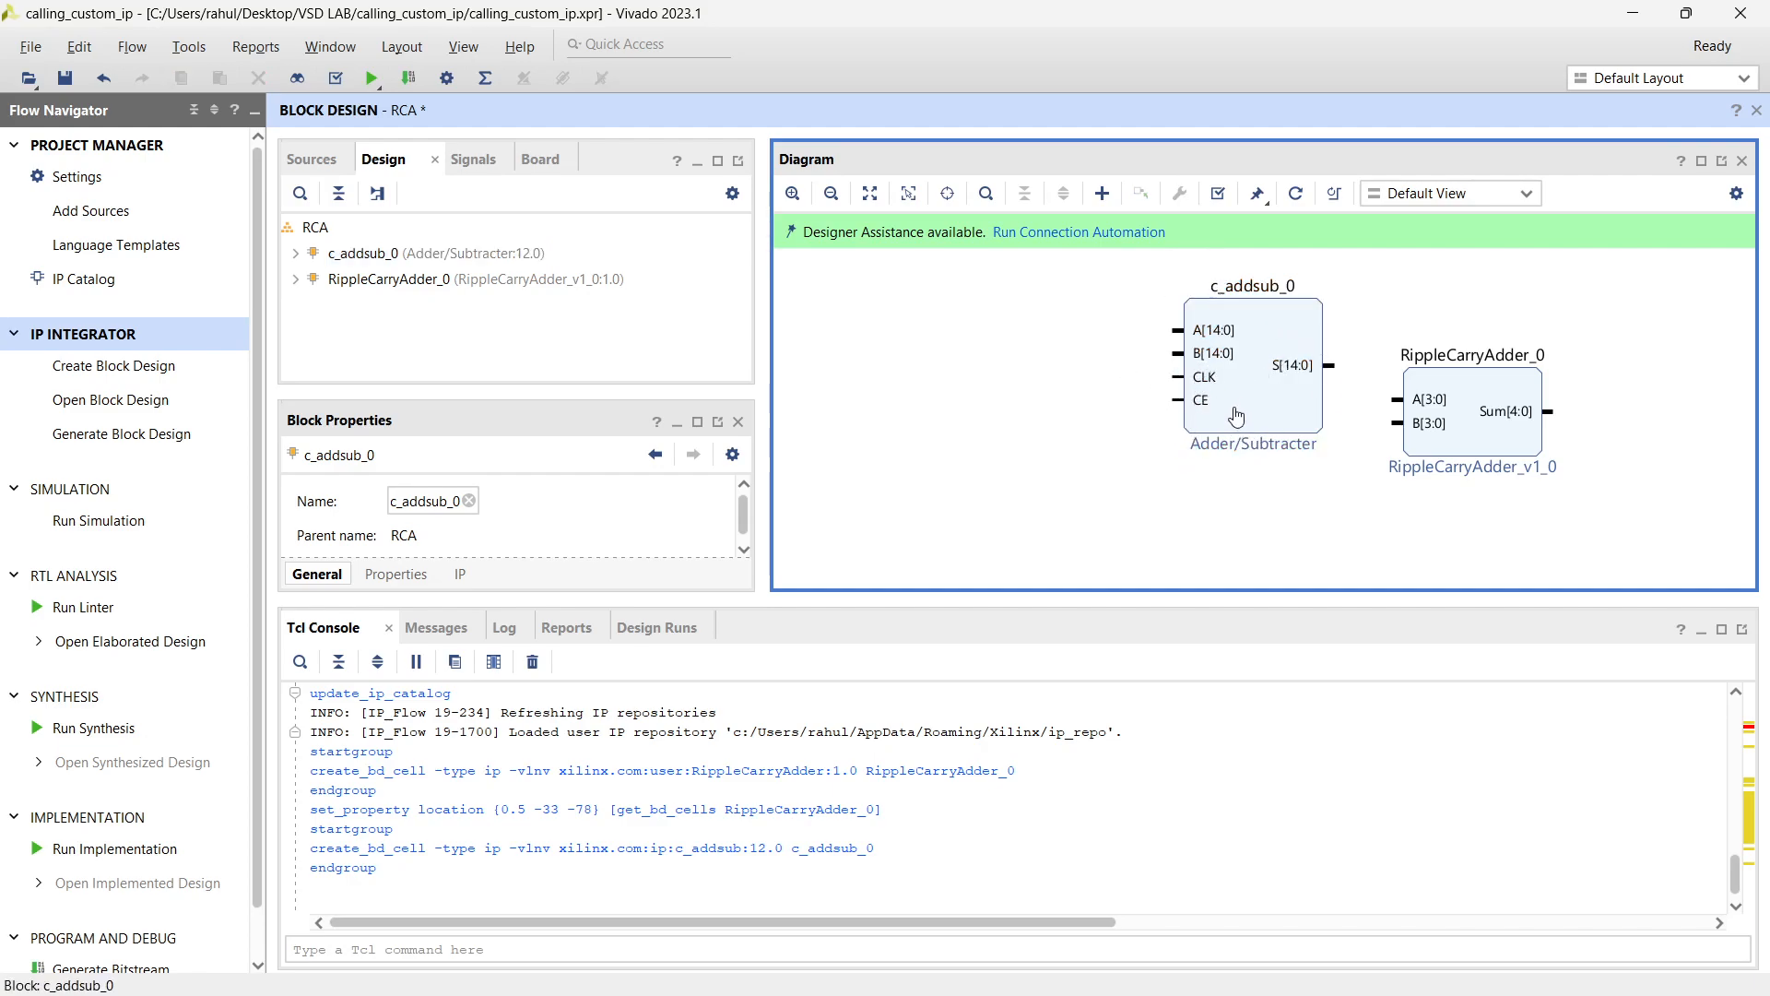
{"action": "left_click", "coordinate": [1236, 424]}
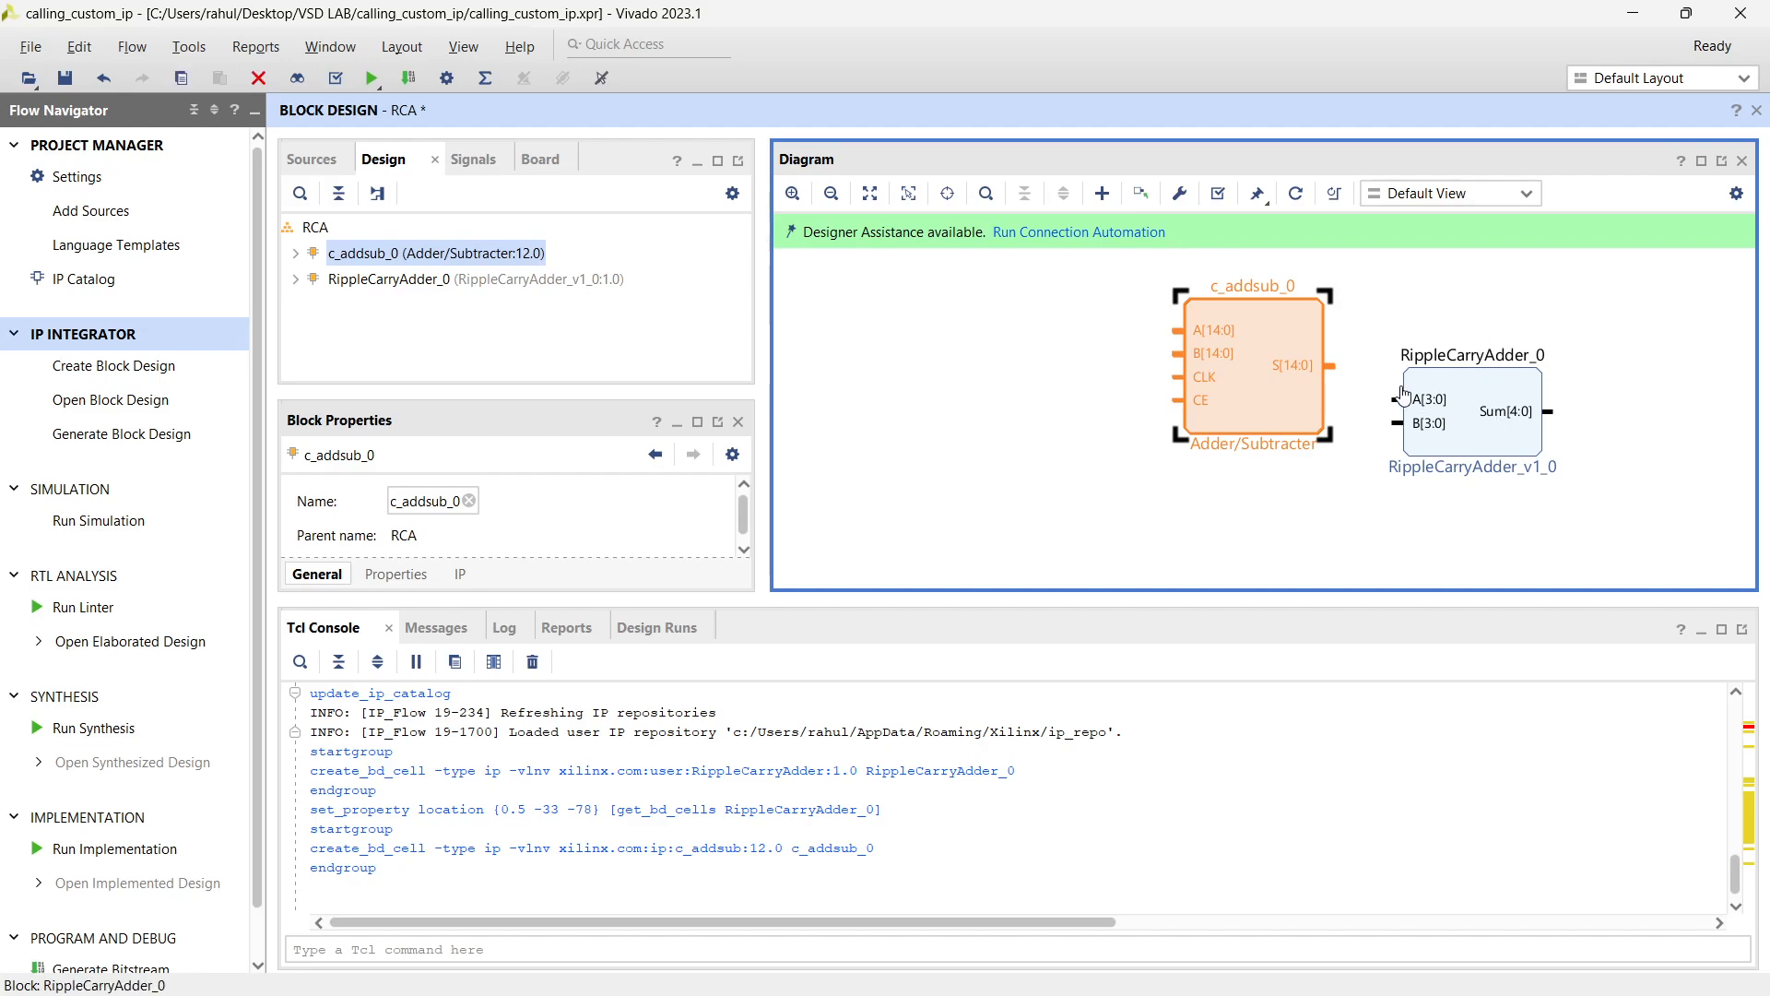
{"action": "key", "text": "Delete"}
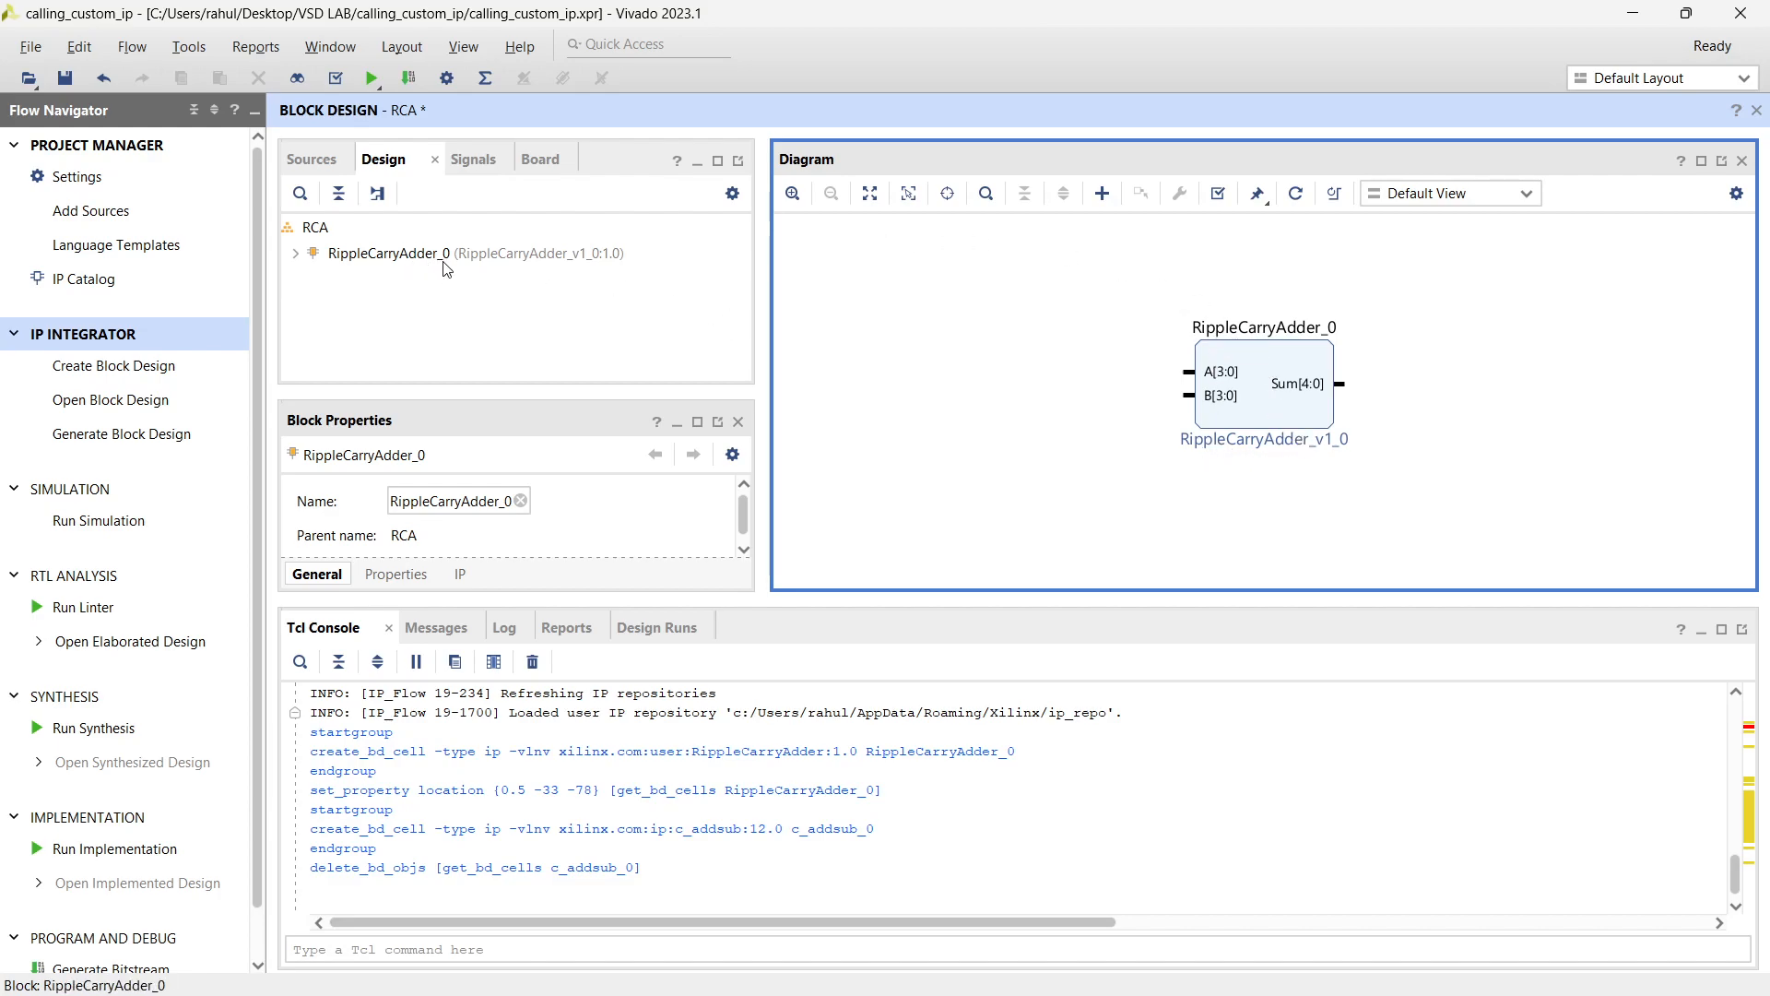
Rename the ripple carry adder block to adder1 in its block properties
{"action": "left_click", "coordinate": [1300, 328]}
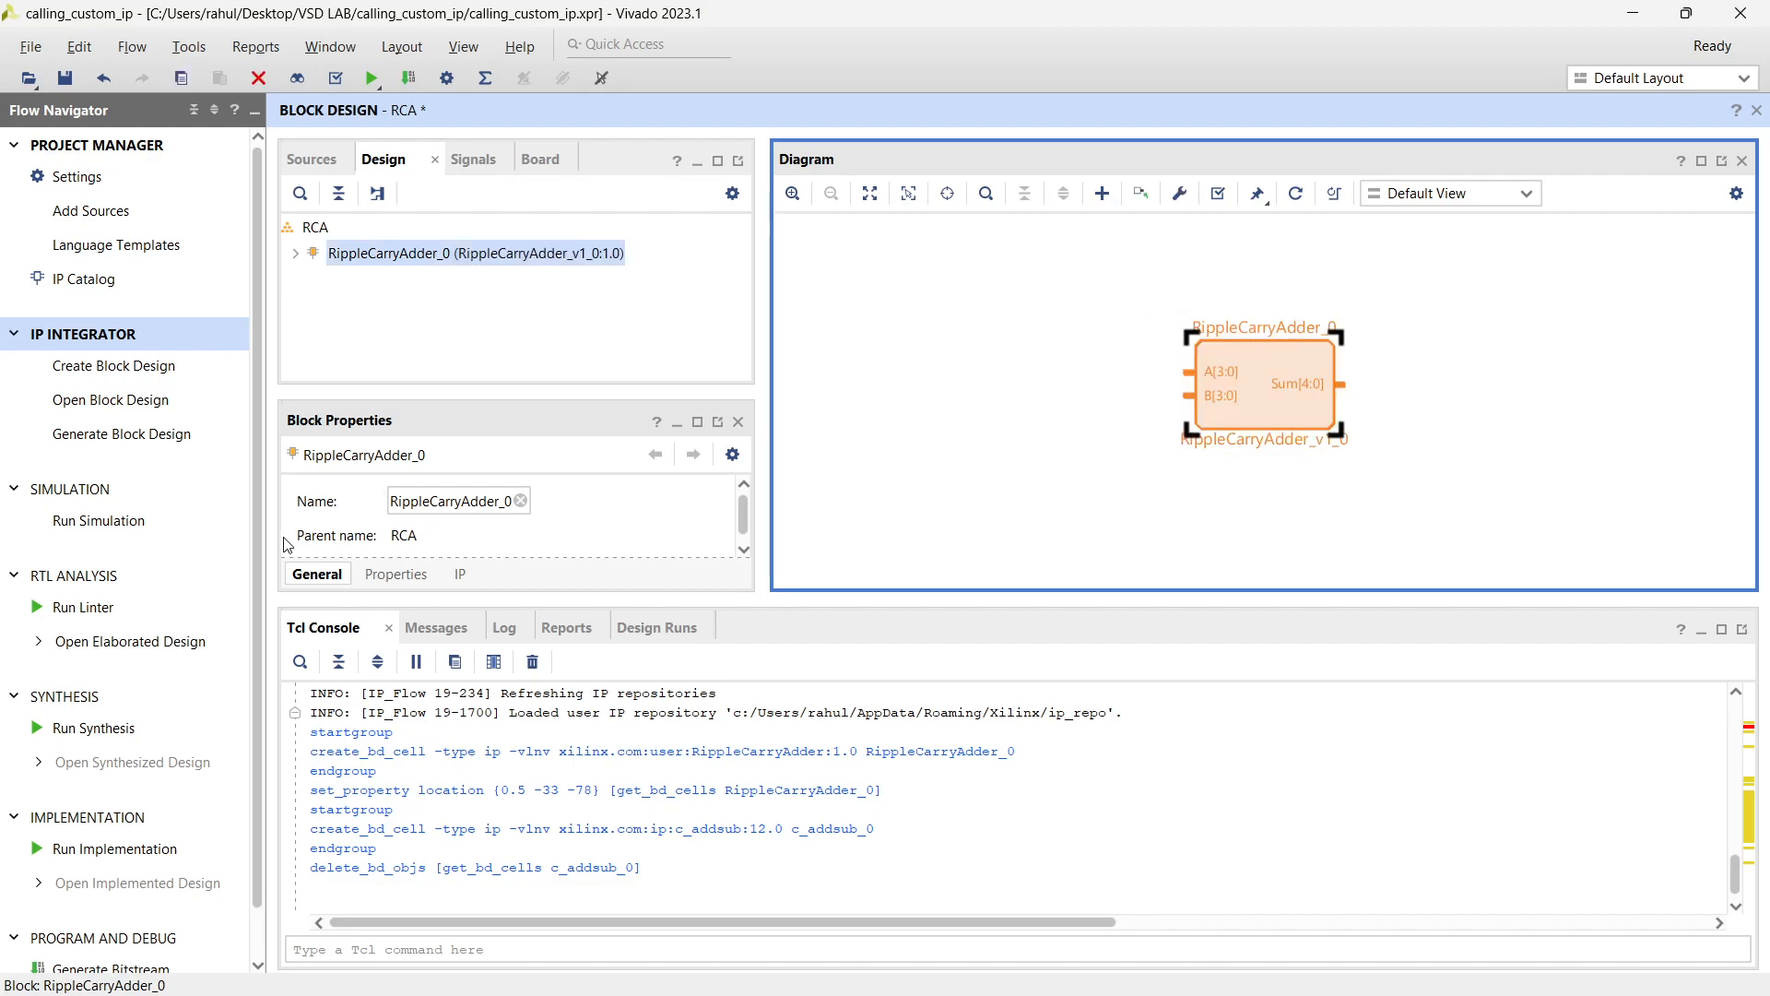
{"action": "left_click", "coordinate": [469, 503]}
{"action": "key", "text": "ctrl+a"}
{"action": "type", "text": "ad"}
{"action": "key", "text": "Return"}
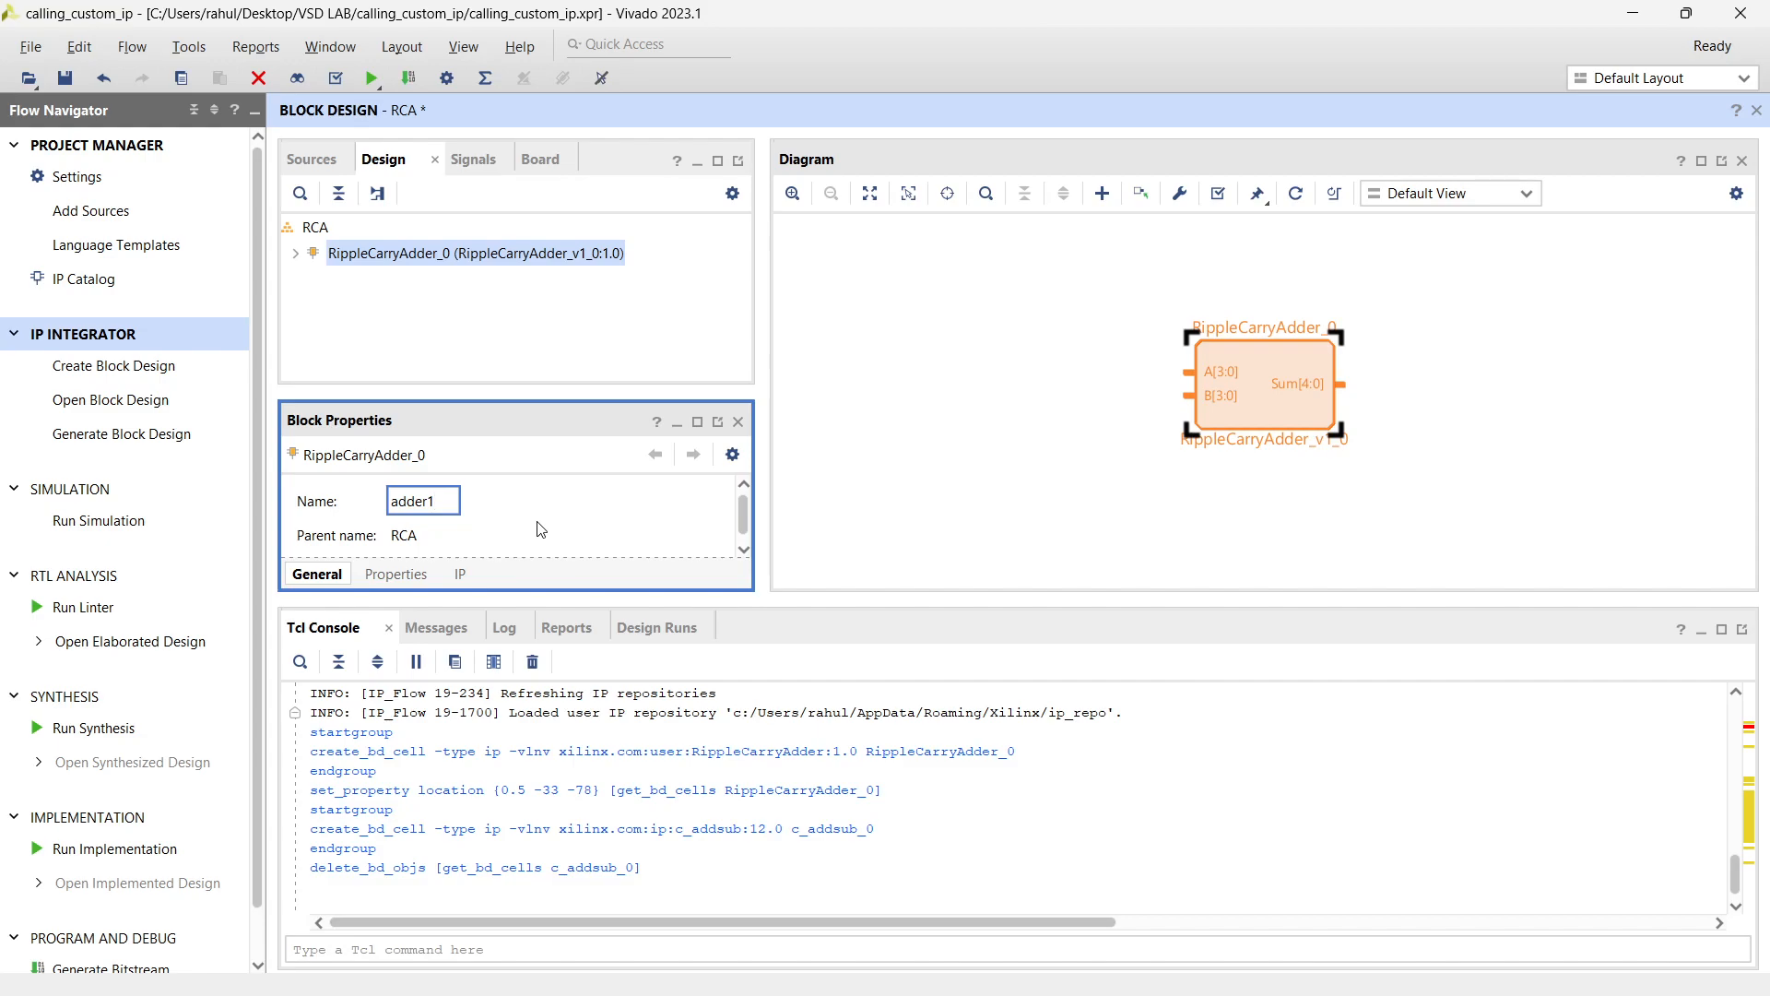
Apply the block name adder1 and re-customize the ripple carry adder with an Inputwidth of 8
{"action": "left_click", "coordinate": [964, 438]}
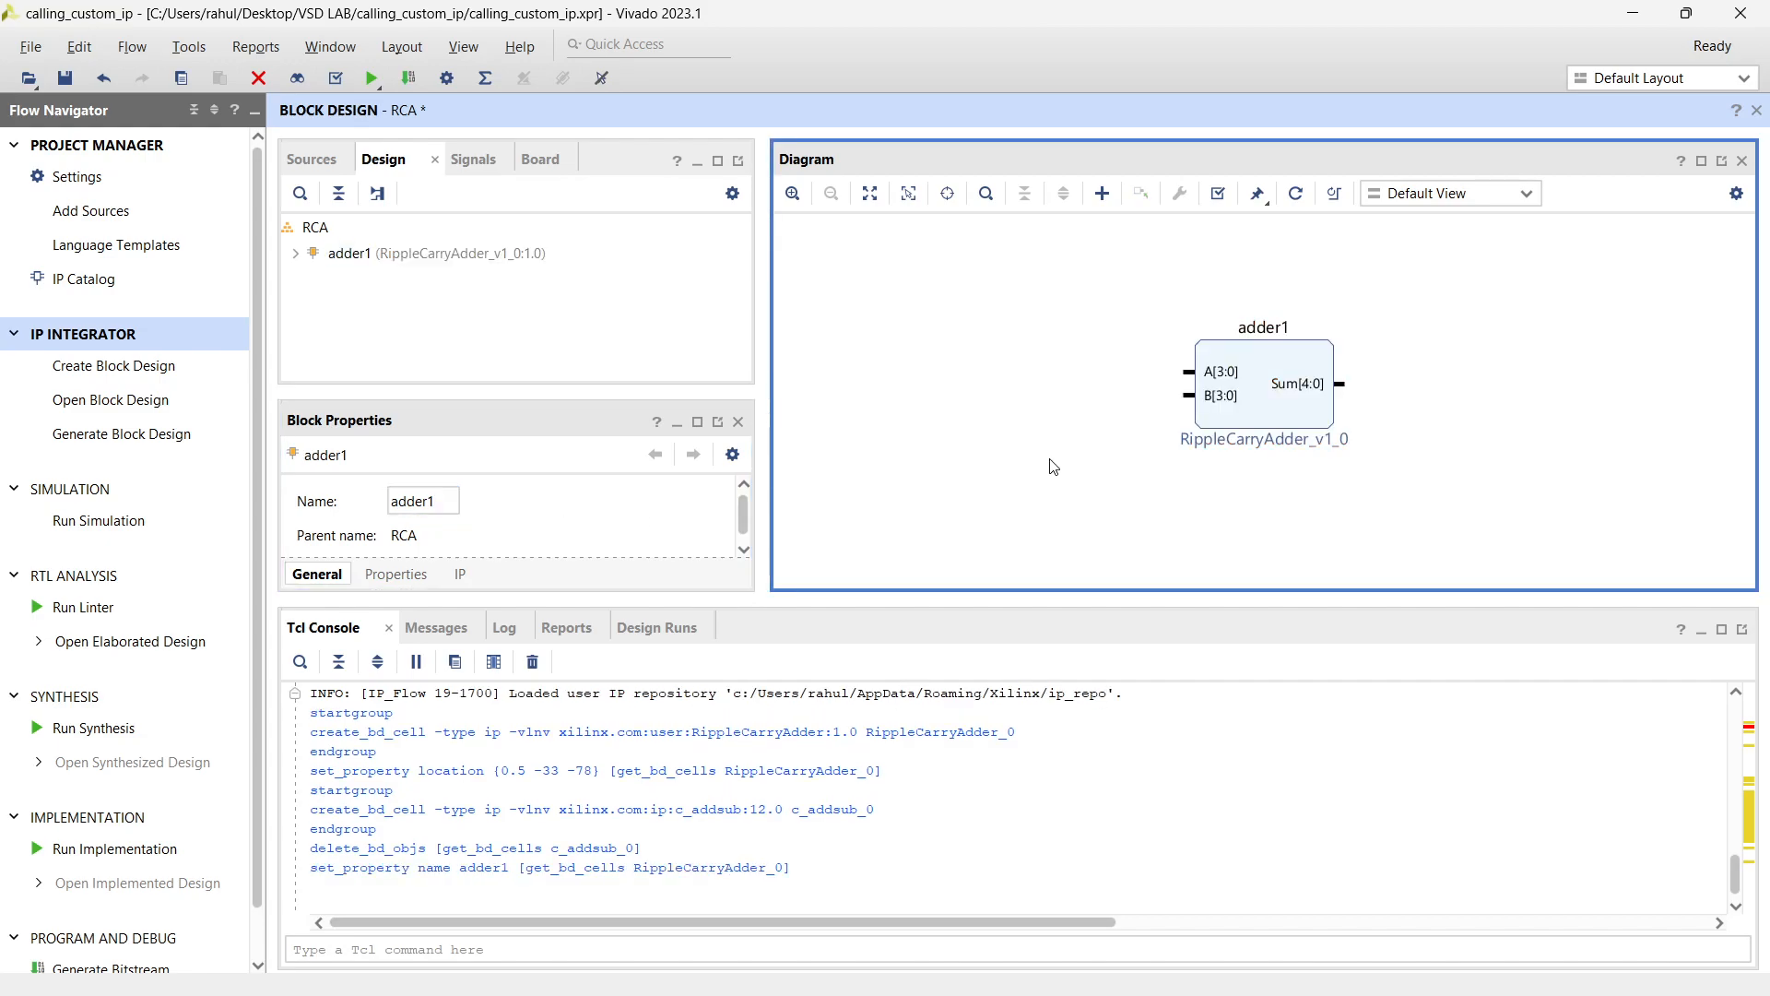
{"action": "left_click", "coordinate": [1286, 384]}
{"action": "left_click", "coordinate": [1268, 412]}
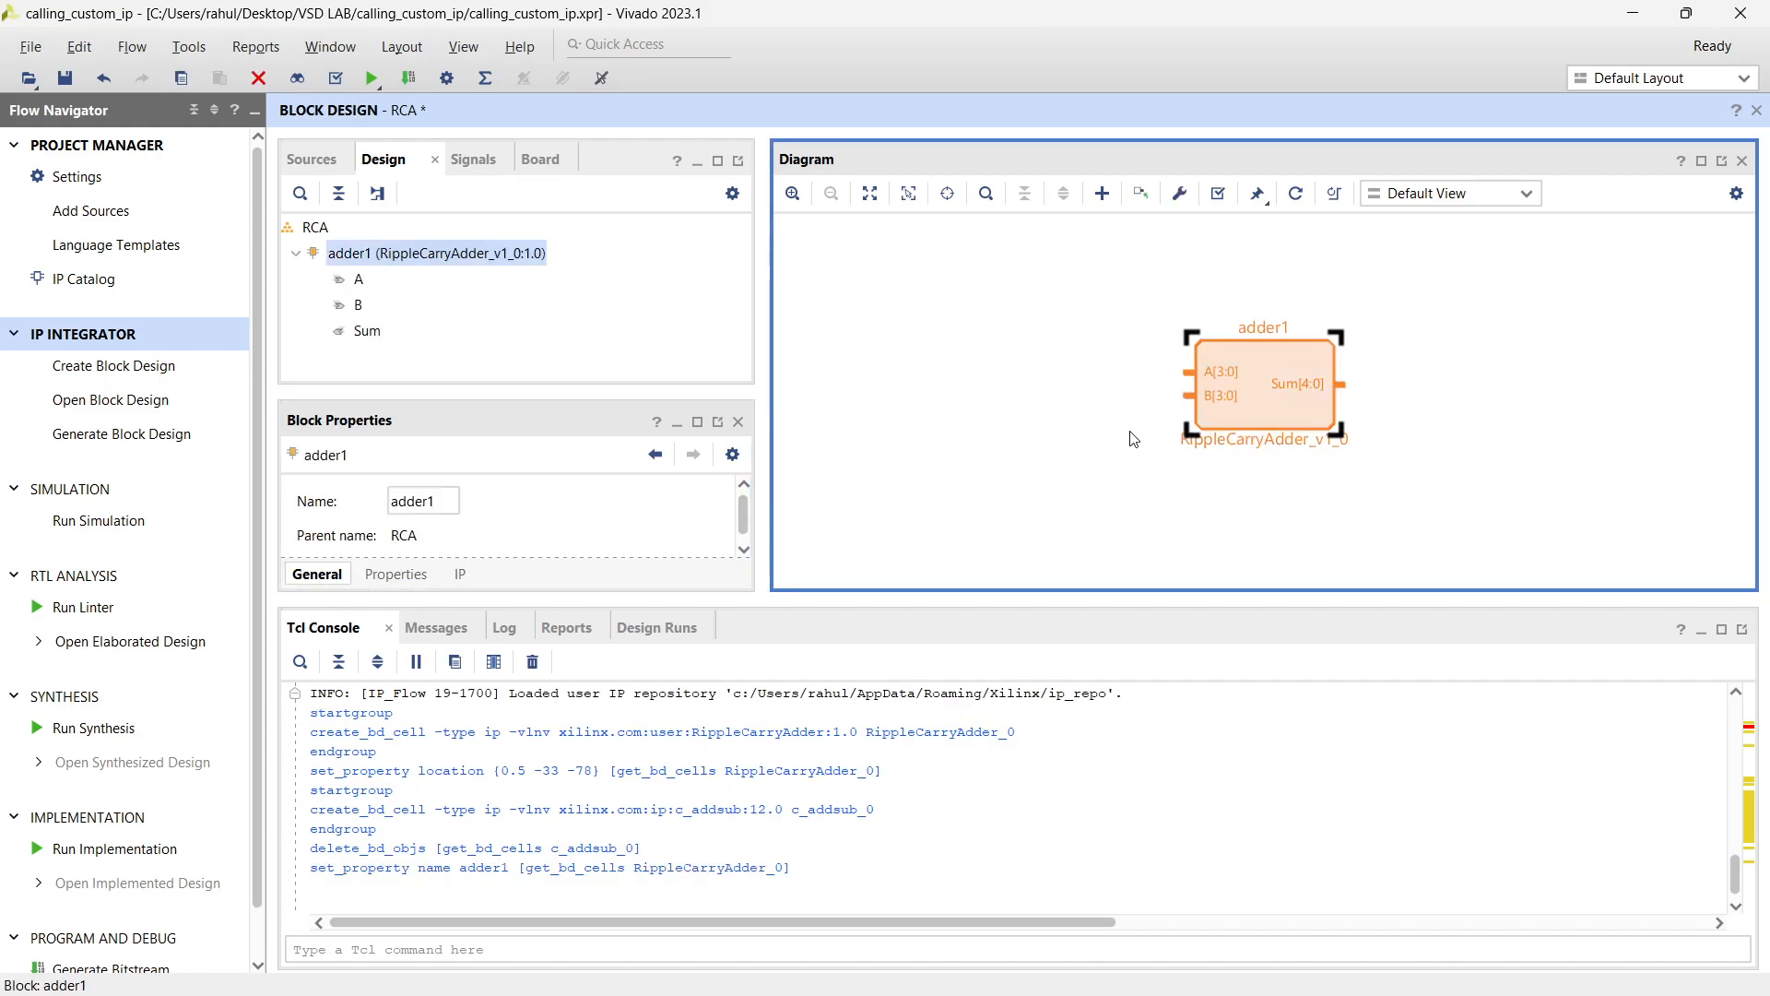
{"action": "left_click", "coordinate": [1086, 343]}
{"action": "left_click", "coordinate": [1255, 374]}
{"action": "left_click", "coordinate": [1178, 193]}
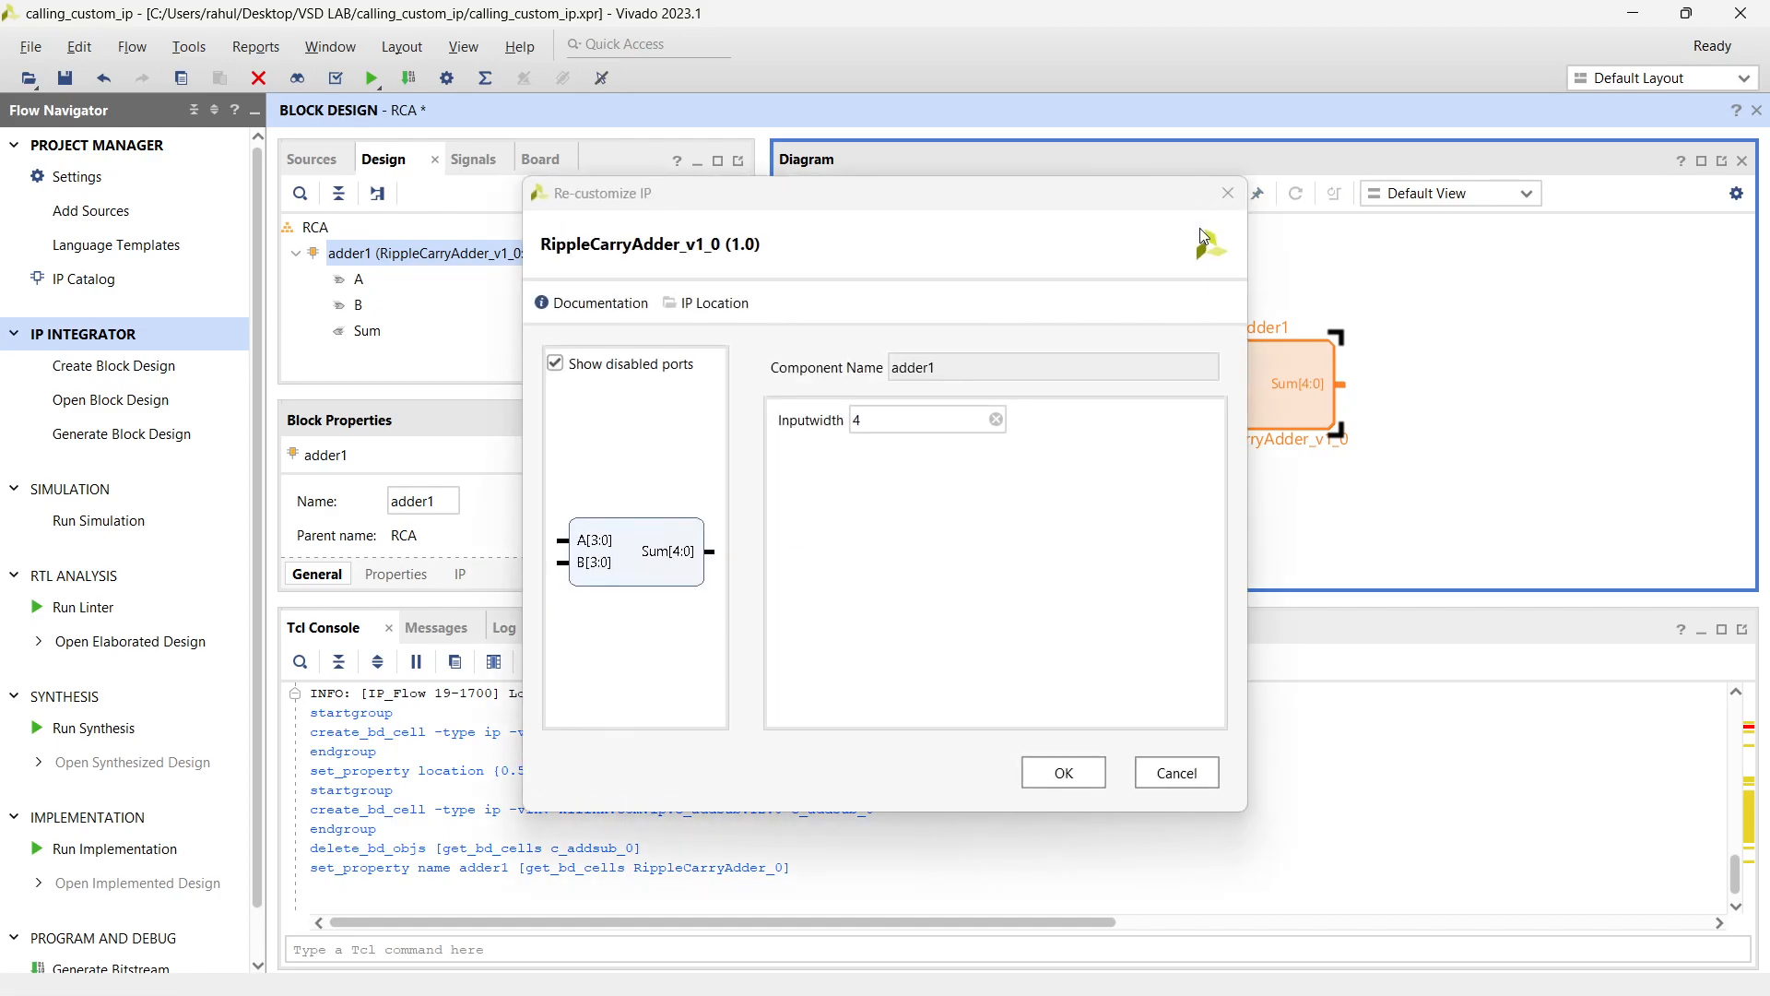
{"action": "left_click", "coordinate": [953, 423]}
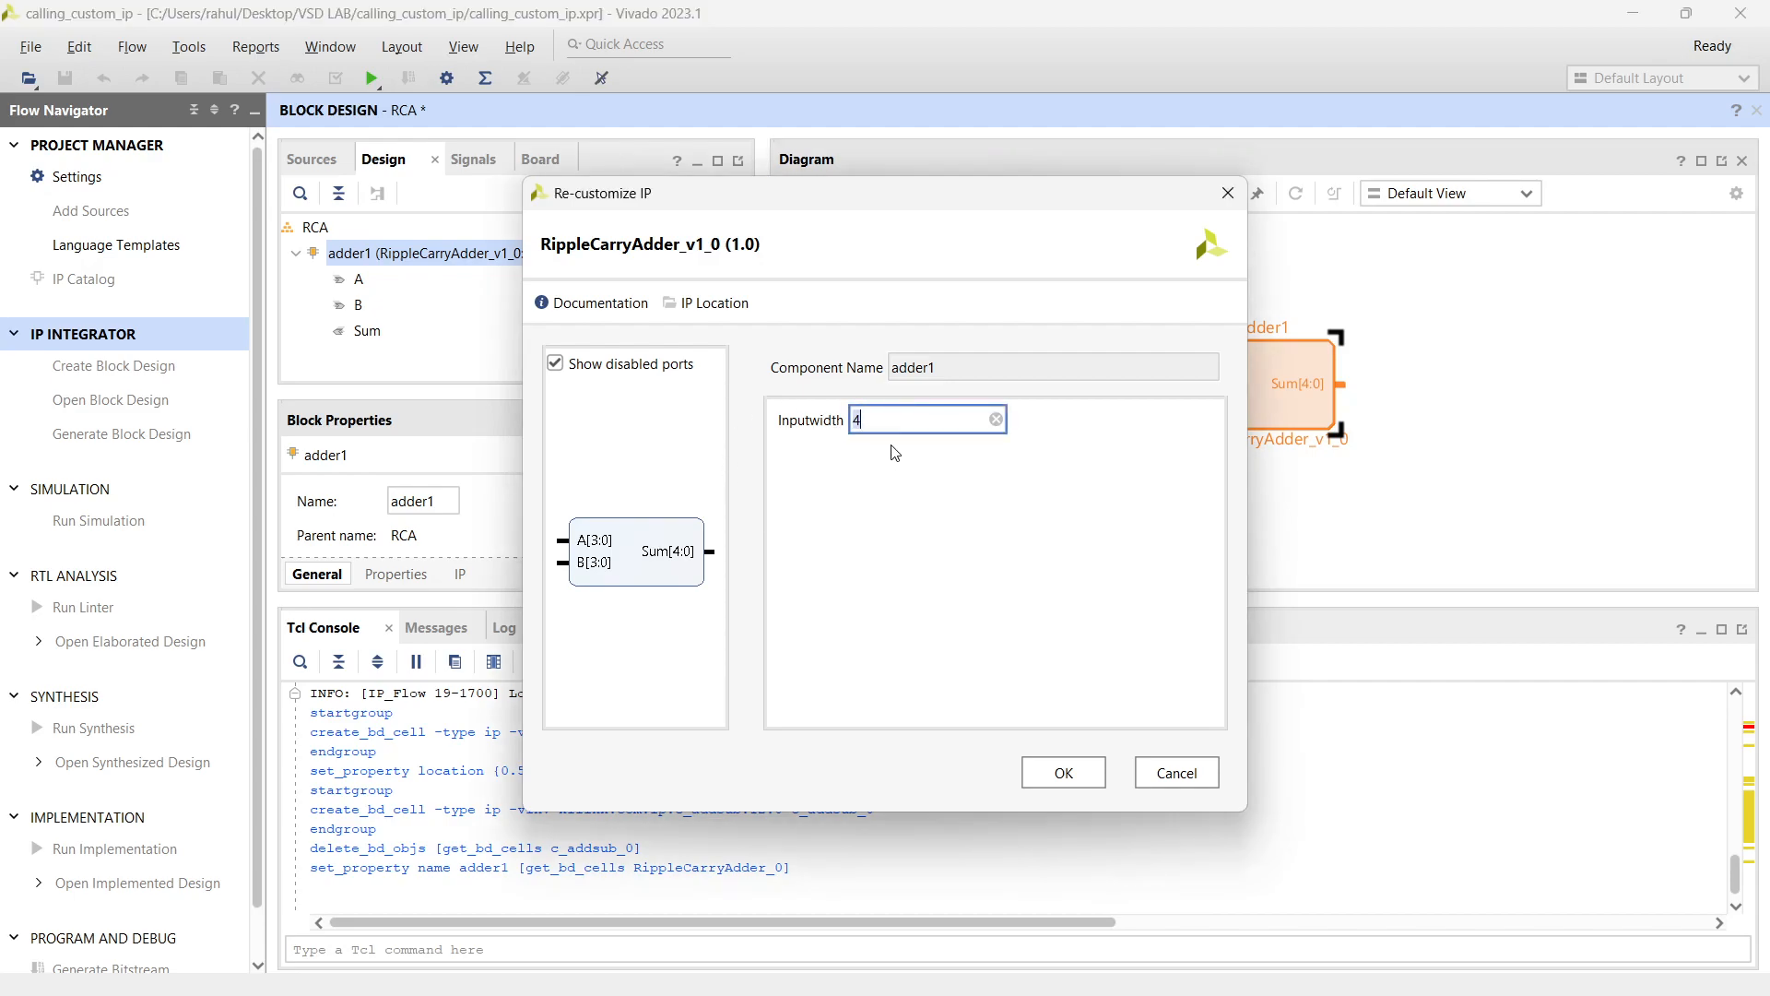
{"action": "left_click", "coordinate": [1063, 773]}
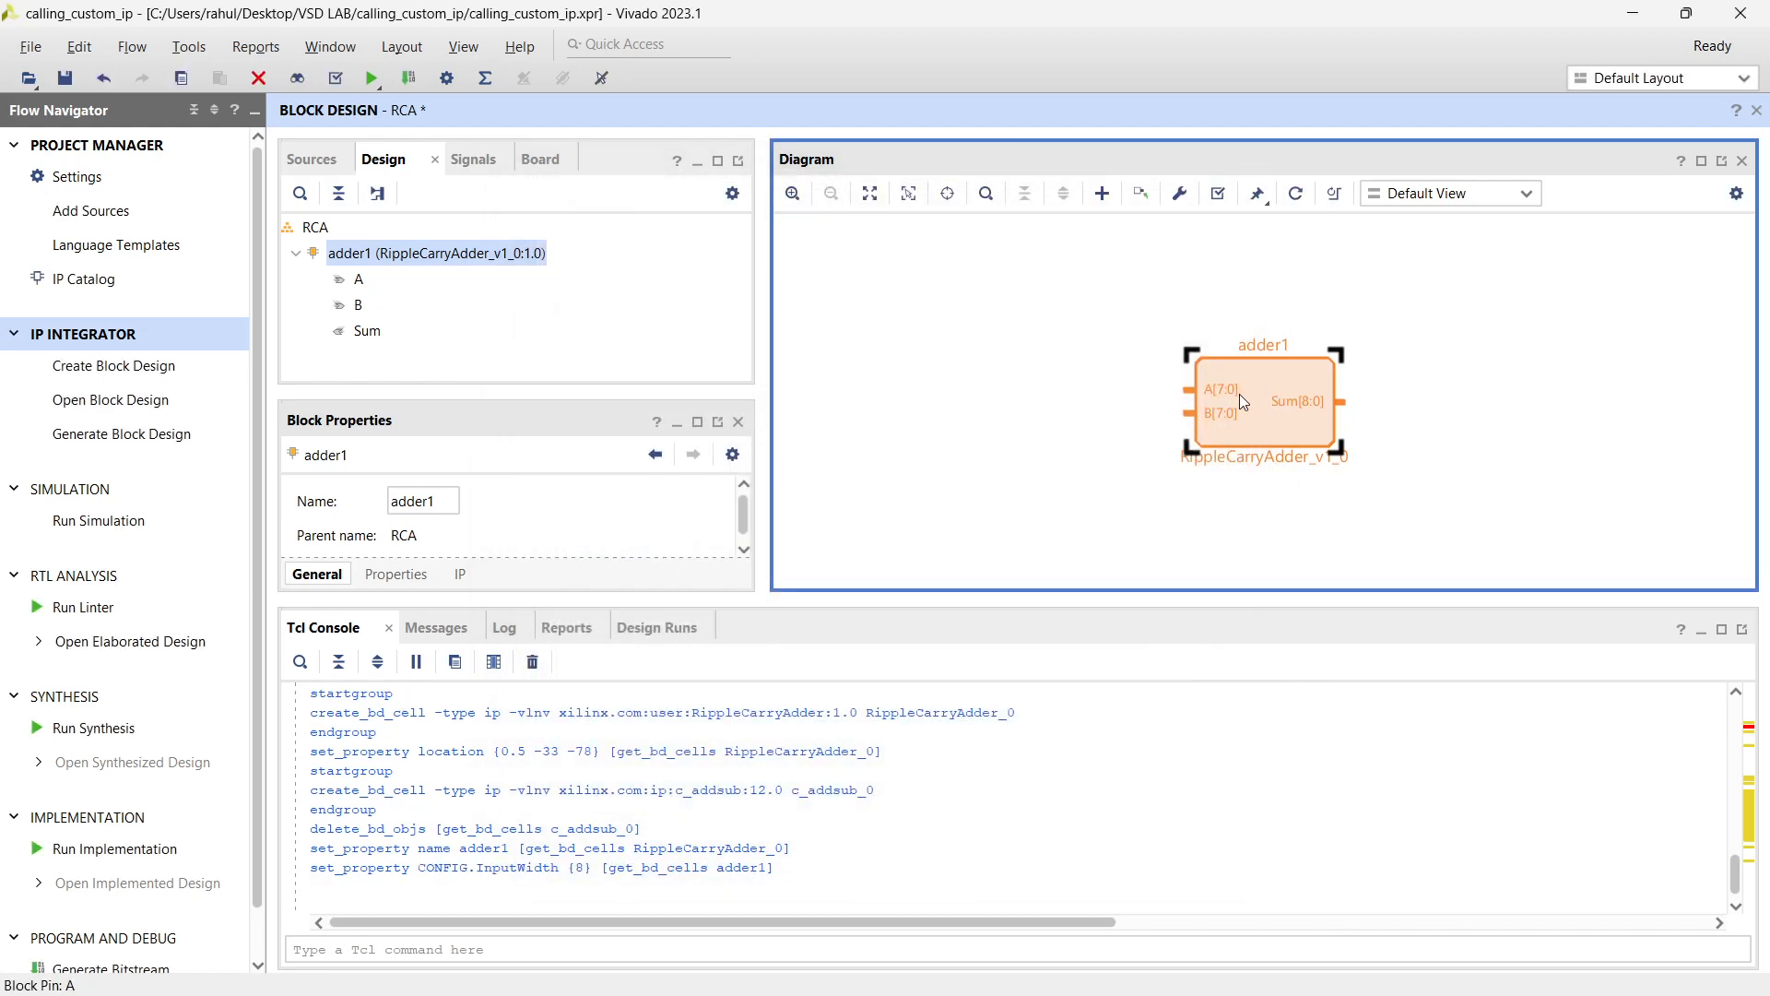
{"action": "left_click", "coordinate": [1413, 399]}
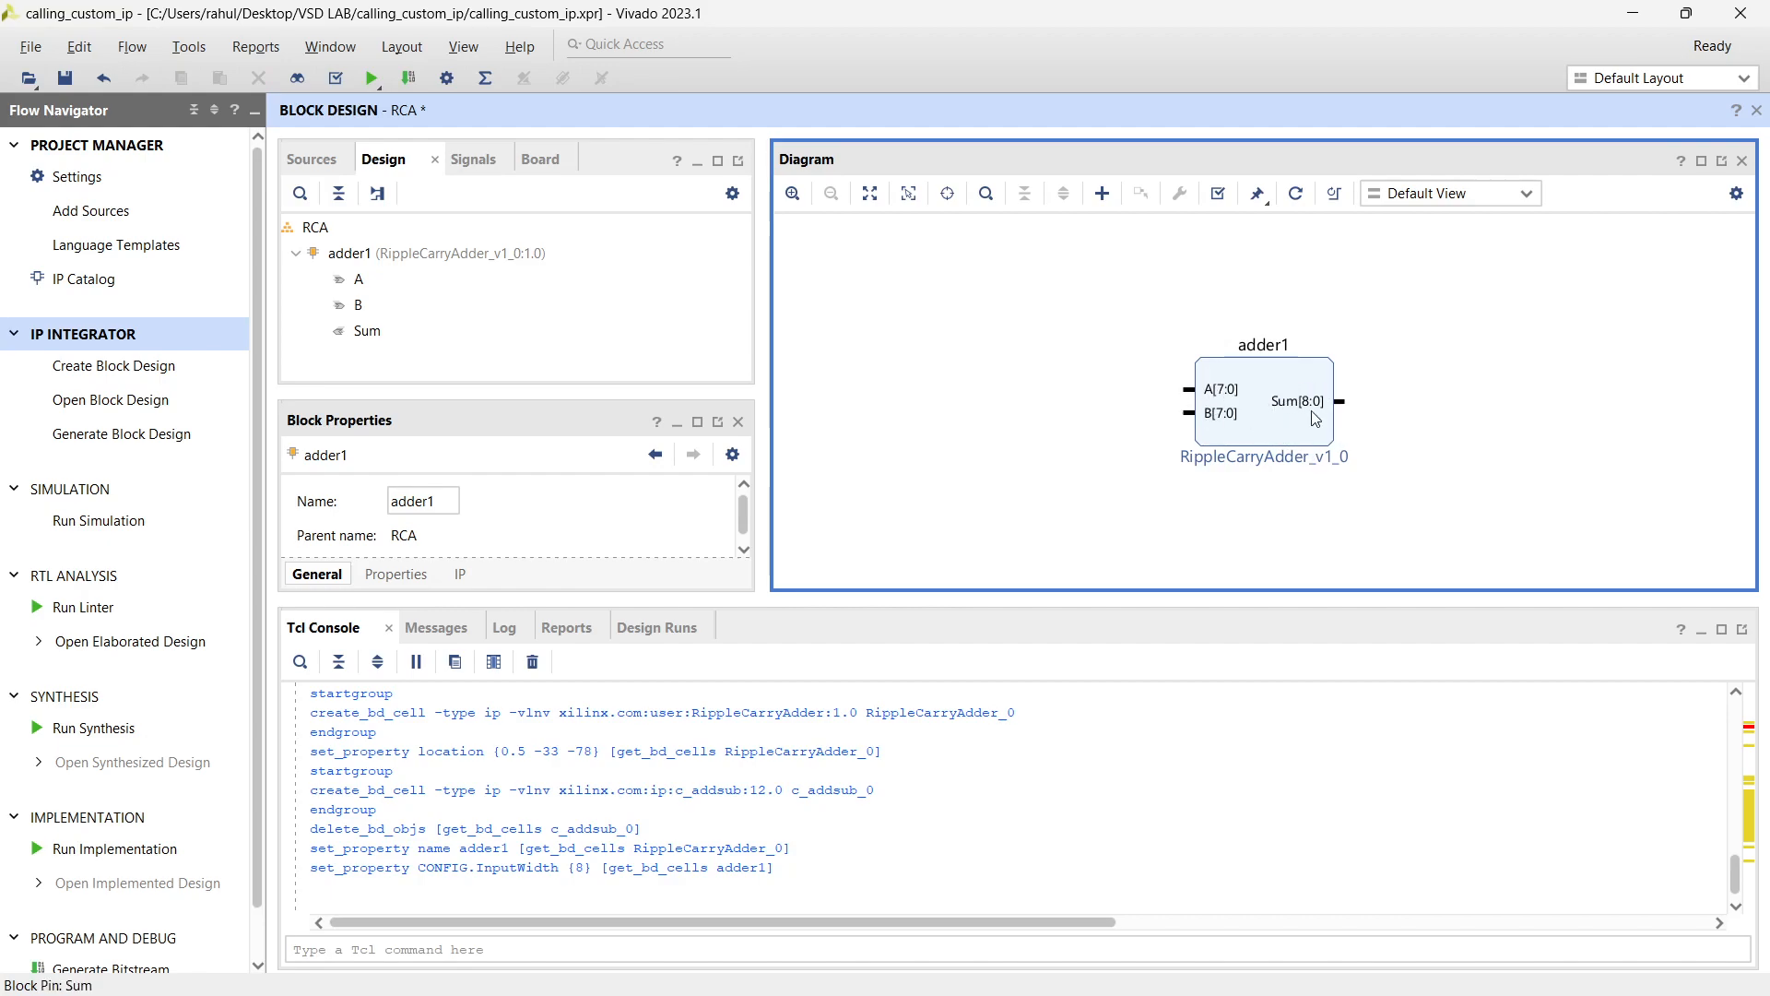
Move adder1 aside and add another RippleCarryAdder_v1_0 IP to the diagram using the search "rippl"
{"action": "left_click_drag", "start_coordinate": [1249, 377], "coordinate": [1042, 366]}
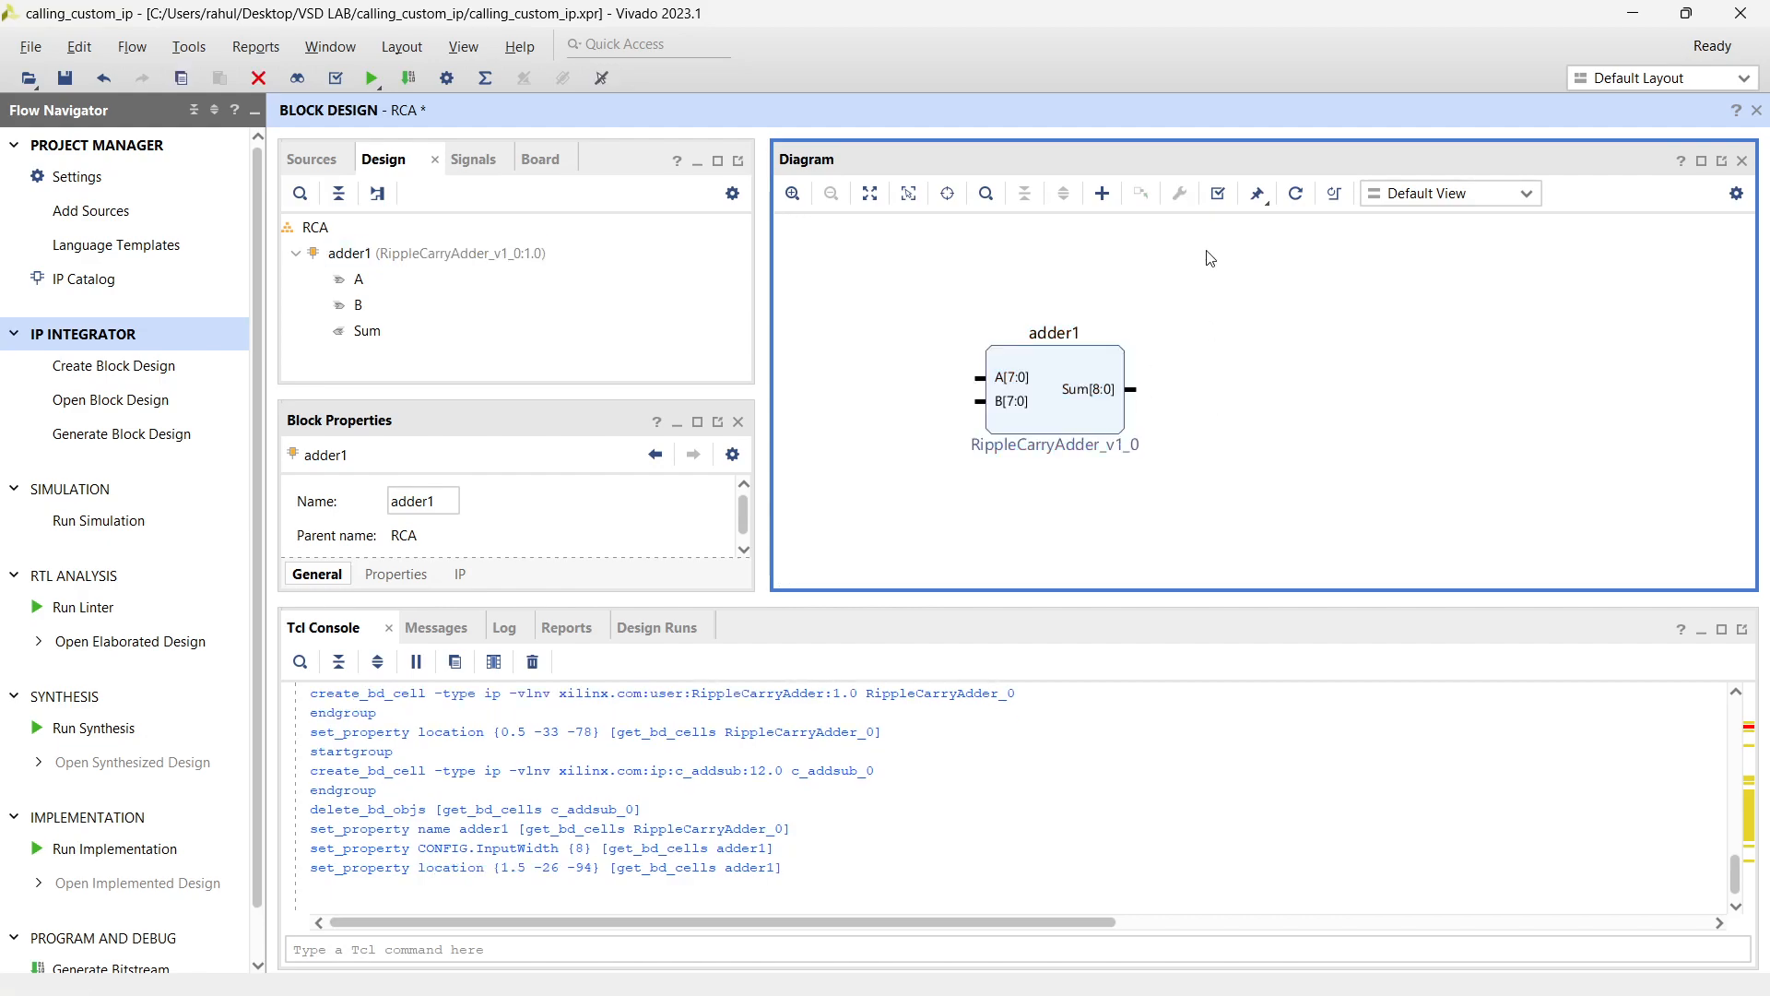
{"action": "left_click", "coordinate": [1103, 195]}
{"action": "type", "text": "riiple"}
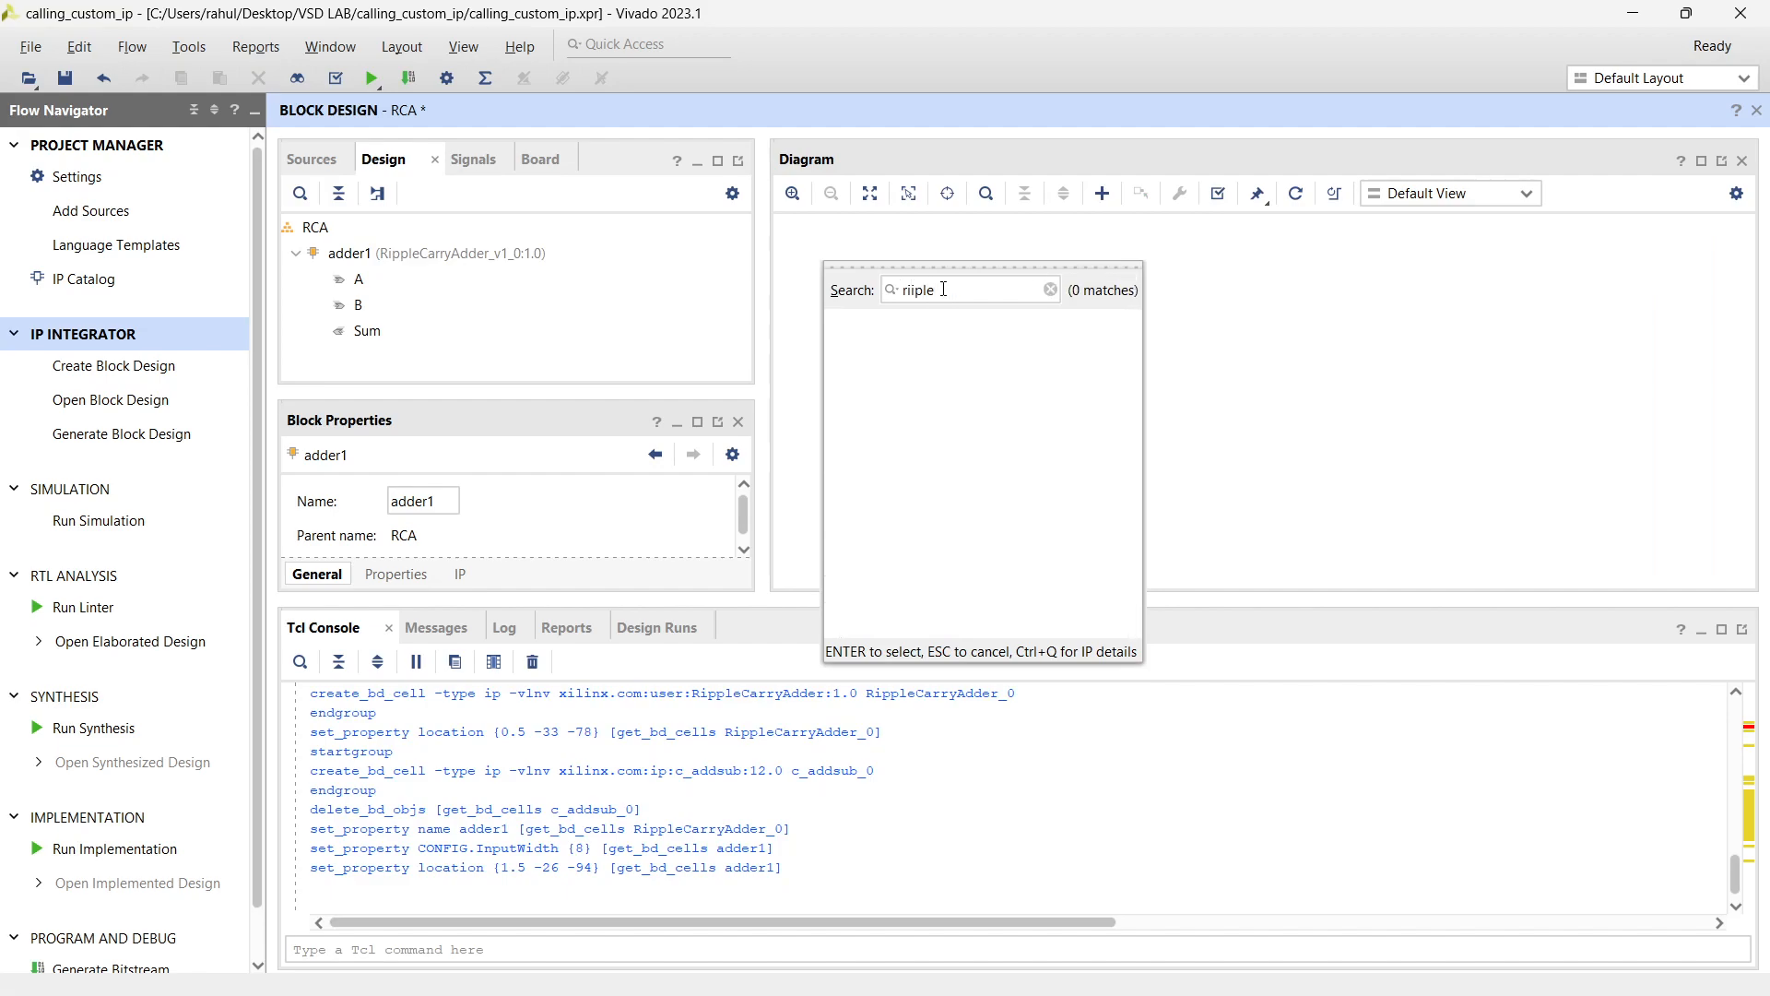
{"action": "key", "text": "BackSpace"}
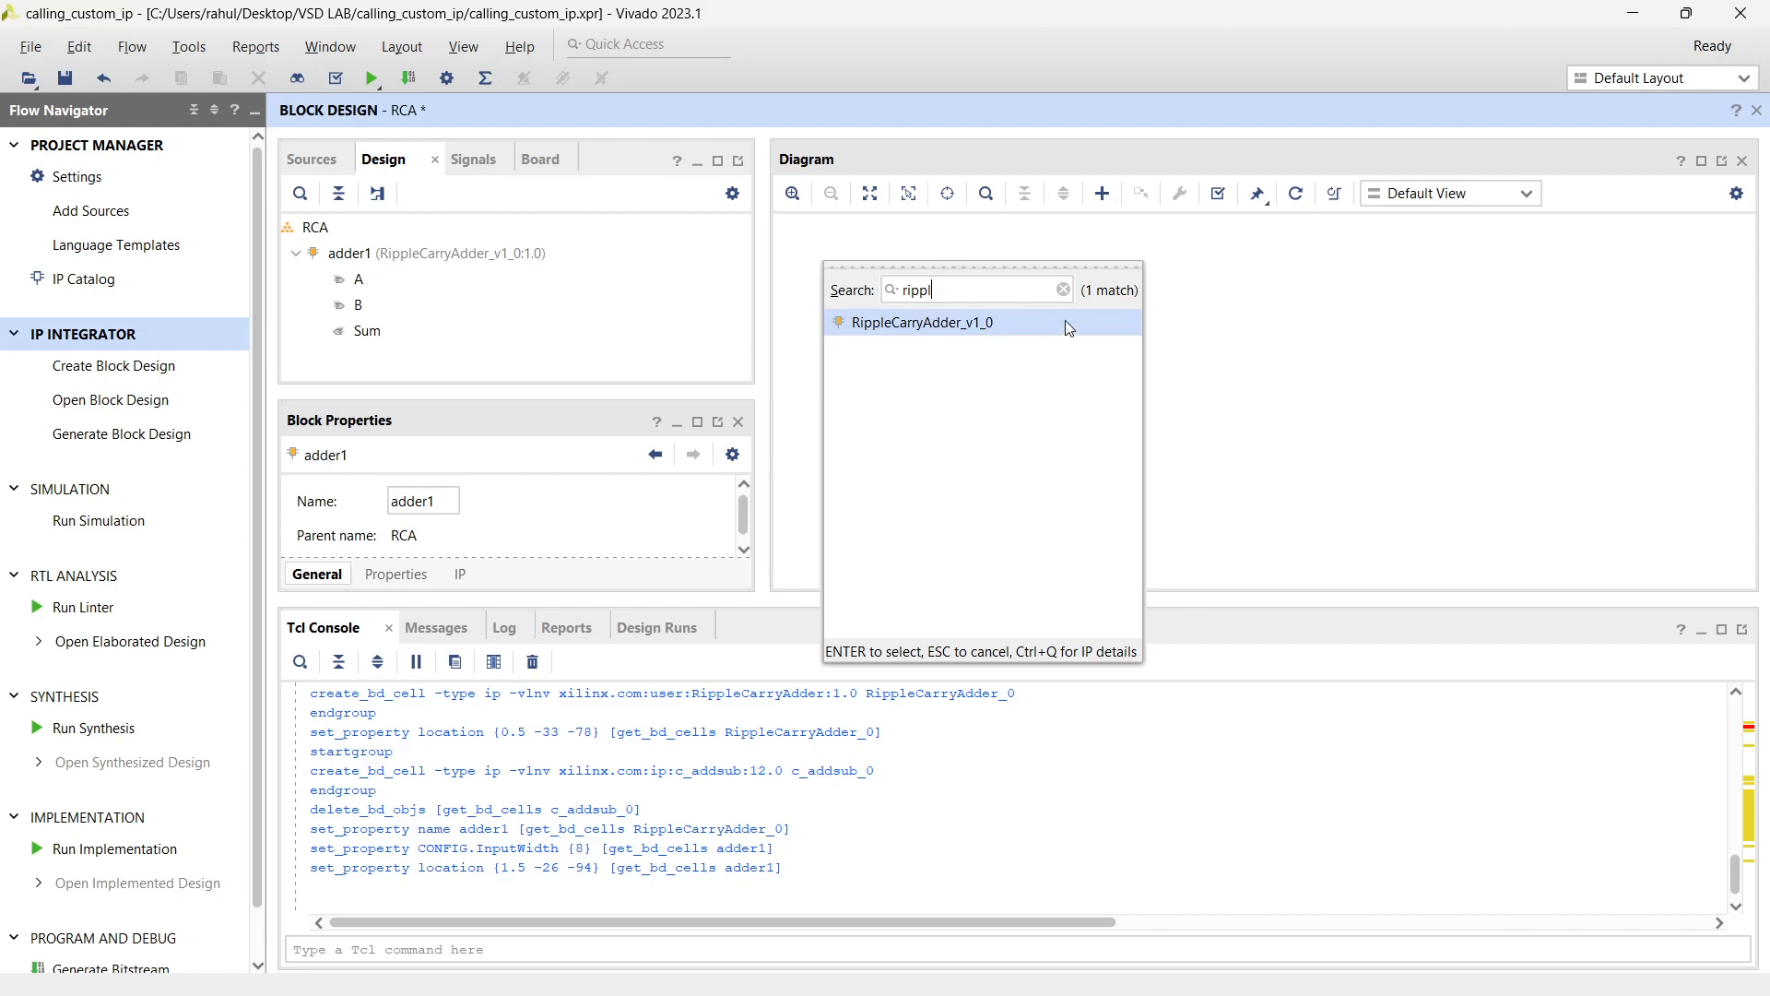
{"action": "double_click", "coordinate": [1065, 322]}
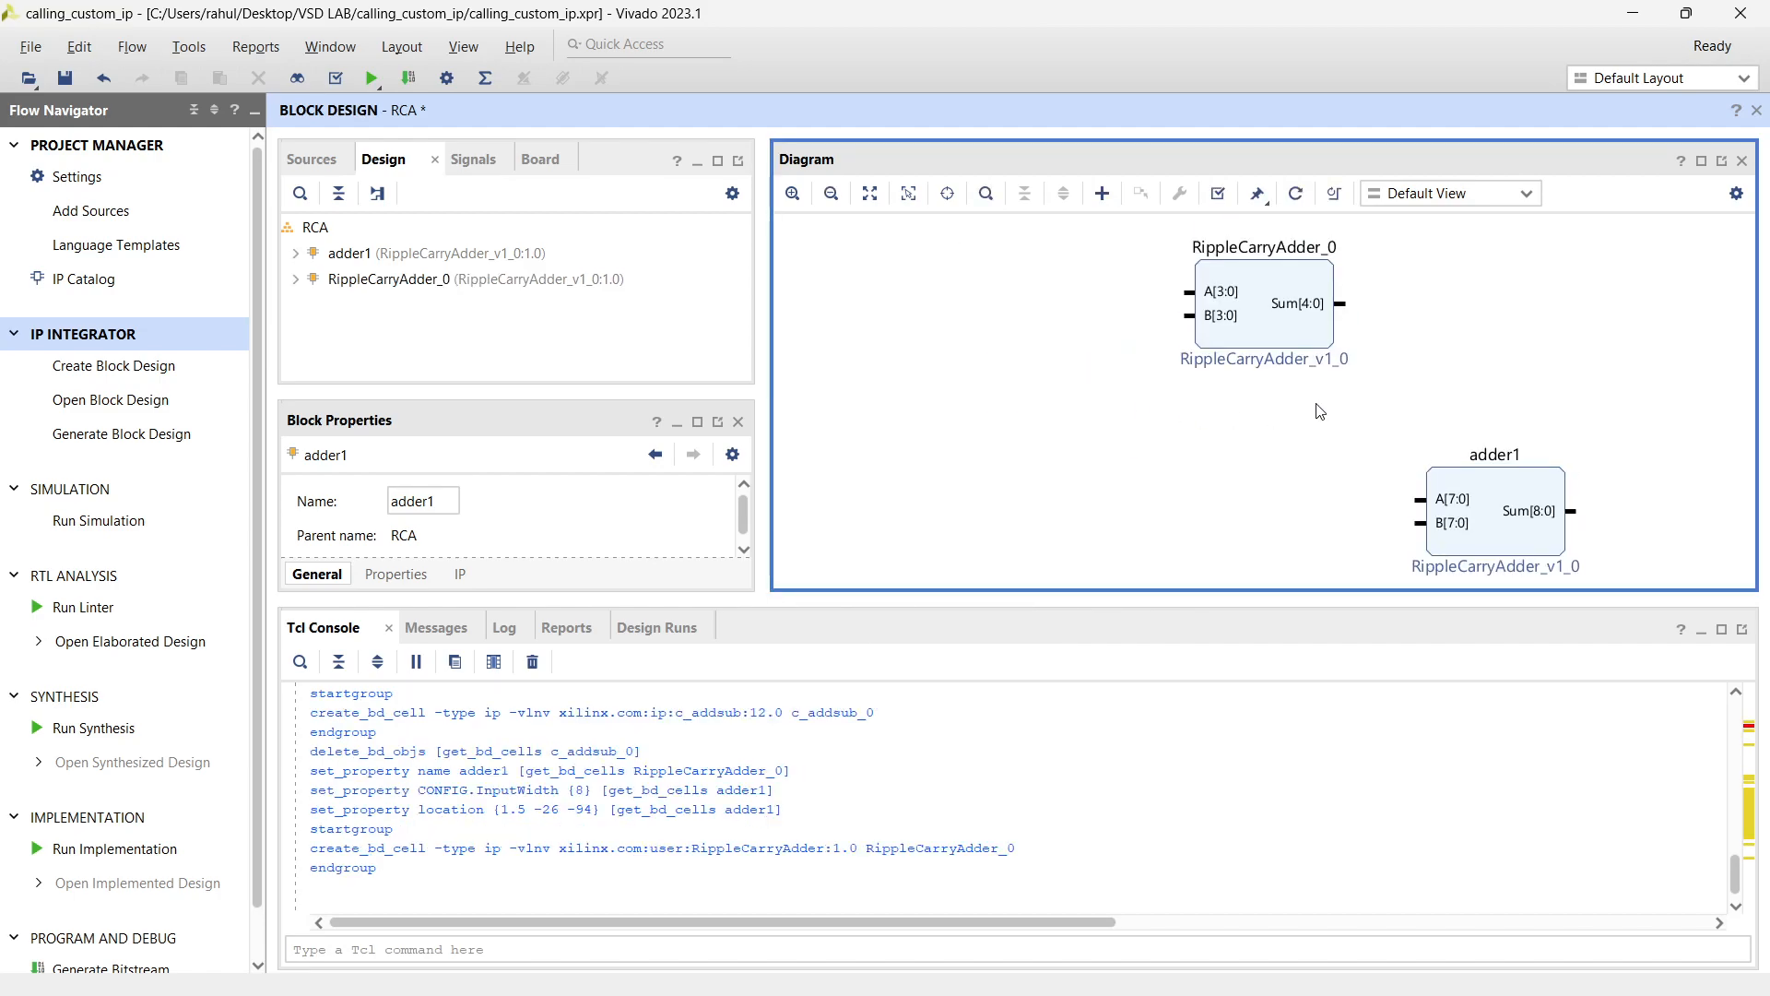
Rearrange the two adder blocks in the diagram and delete the newly added RippleCarryAdder_0 block
{"action": "left_click", "coordinate": [1282, 277]}
{"action": "left_click_drag", "start_coordinate": [1273, 294], "coordinate": [1734, 385]}
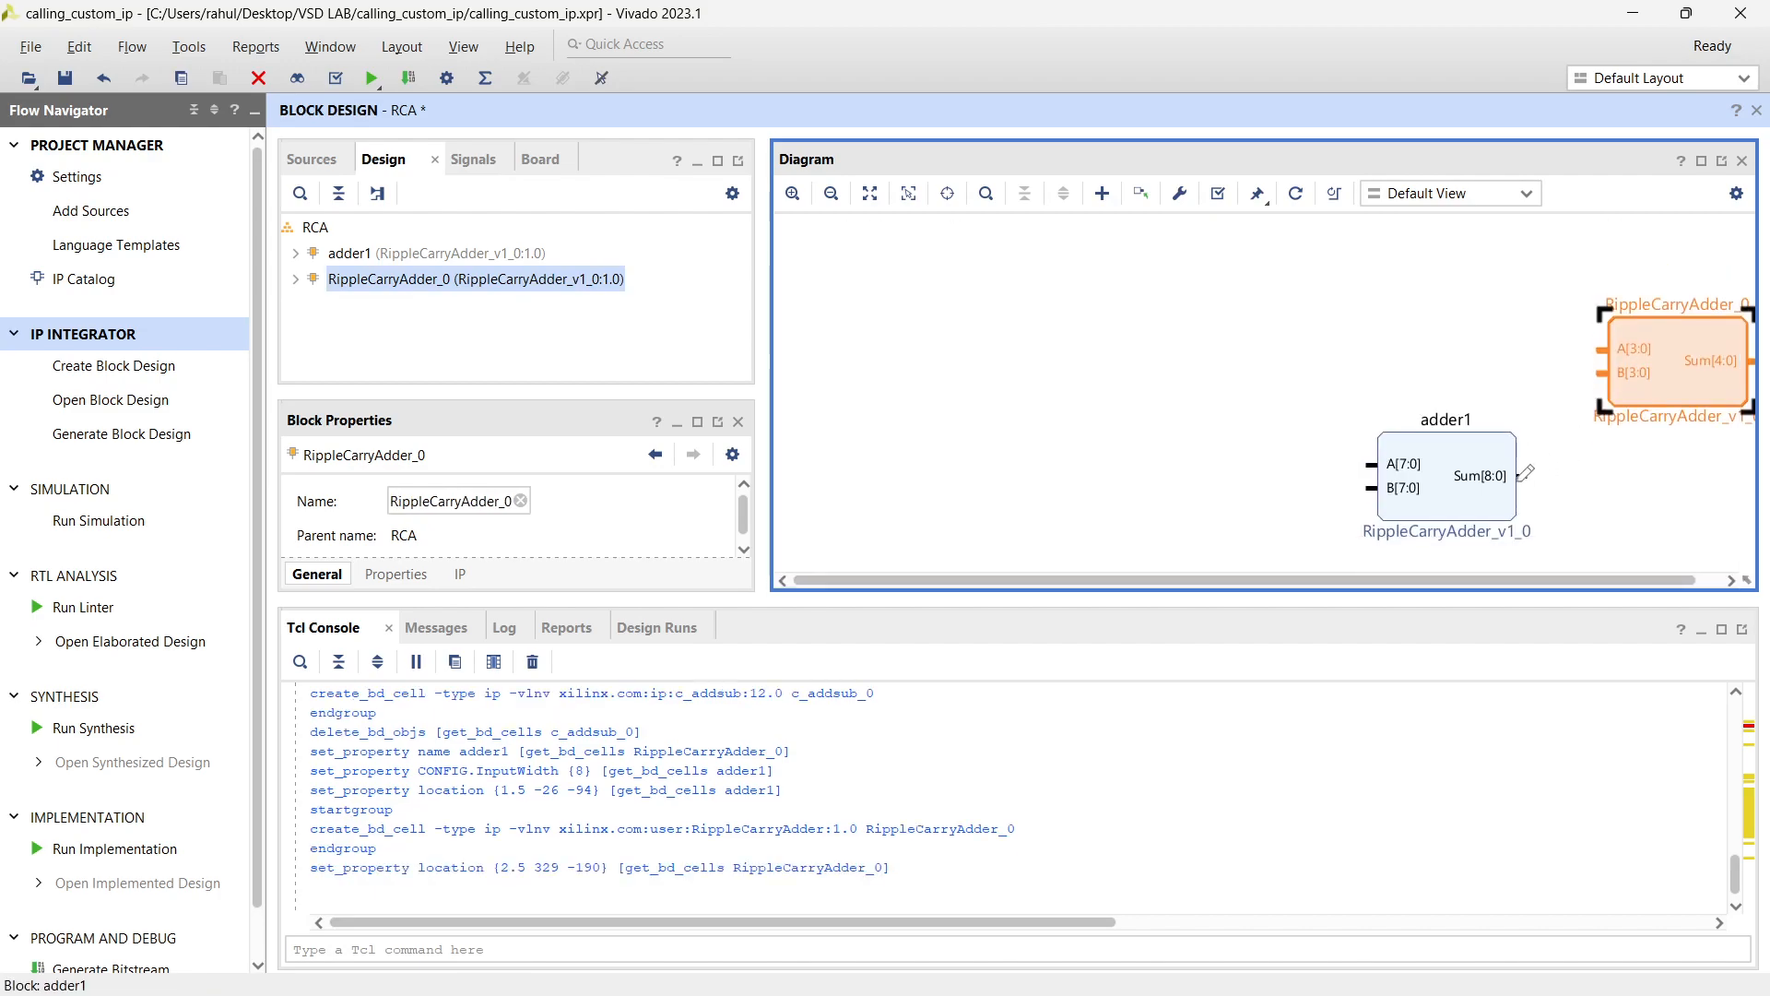
{"action": "left_click", "coordinate": [1447, 472]}
{"action": "left_click_drag", "start_coordinate": [1448, 472], "coordinate": [1134, 359]}
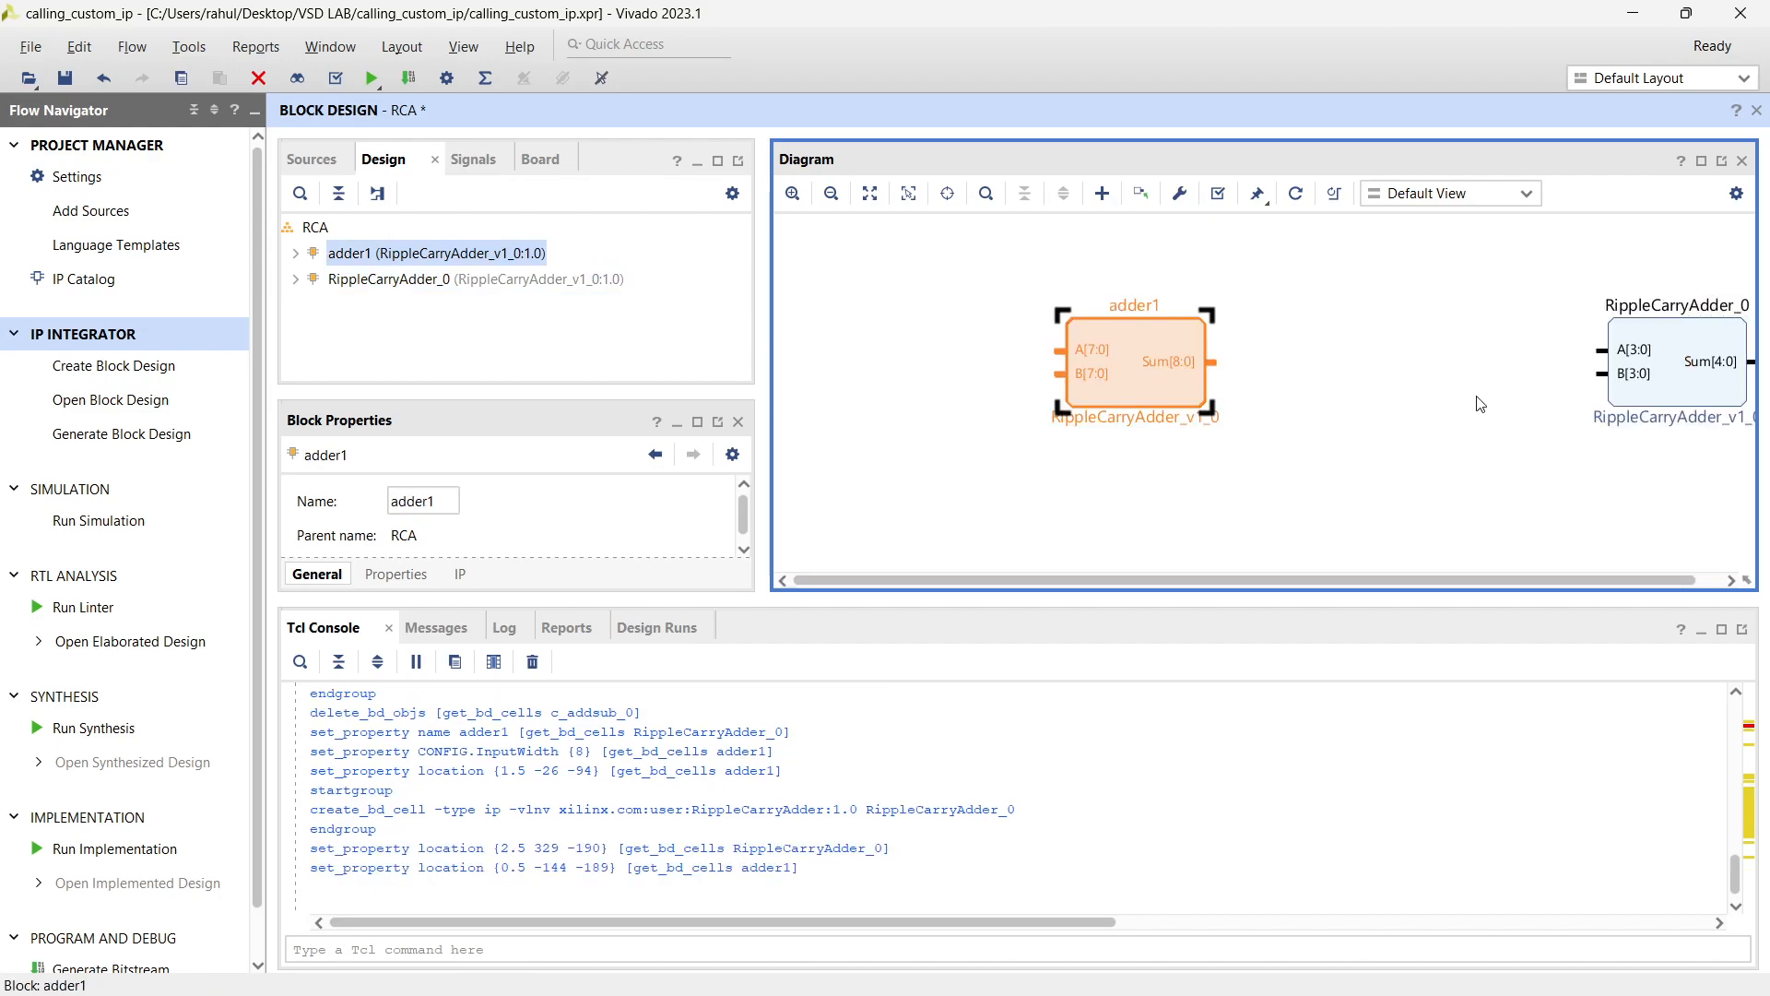
{"action": "left_click_drag", "start_coordinate": [1684, 394], "coordinate": [1326, 417]}
{"action": "left_click", "coordinate": [1325, 417]}
{"action": "key", "text": "Delete"}
Copy the customized adder1 block and paste two copies of it into the diagram
{"action": "left_click", "coordinate": [1285, 379]}
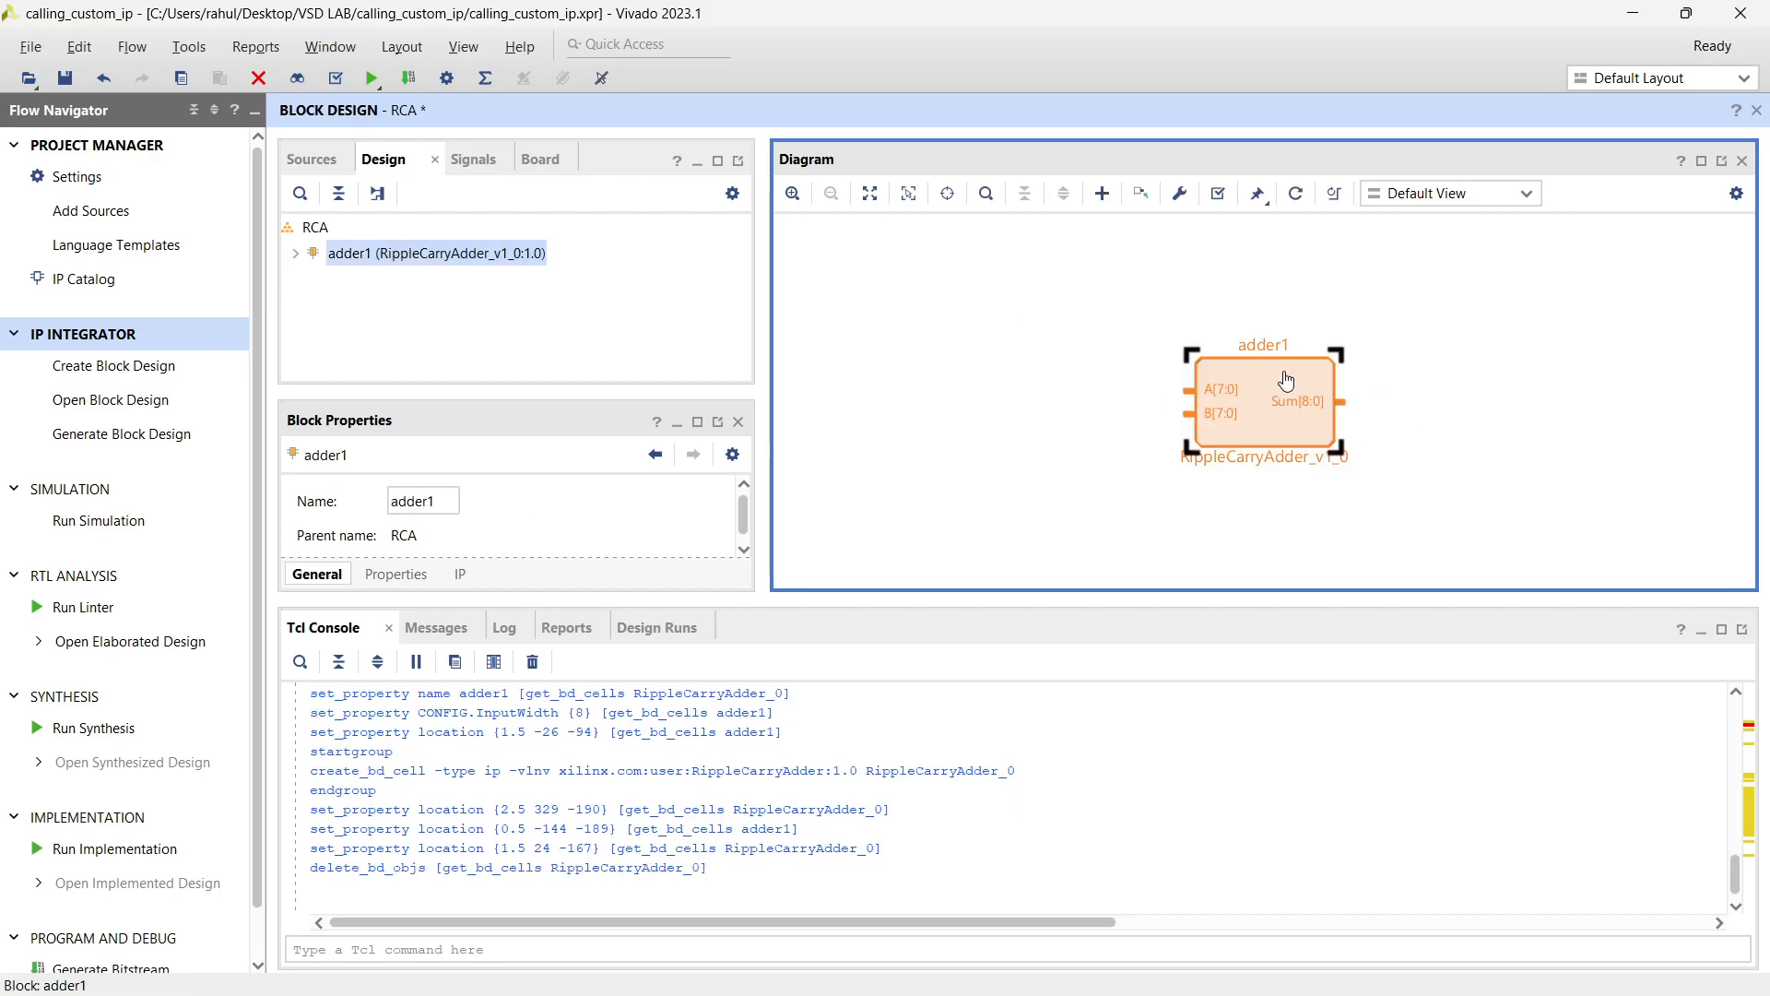
{"action": "key", "text": "ctrl+c"}
{"action": "left_click", "coordinate": [1597, 366]}
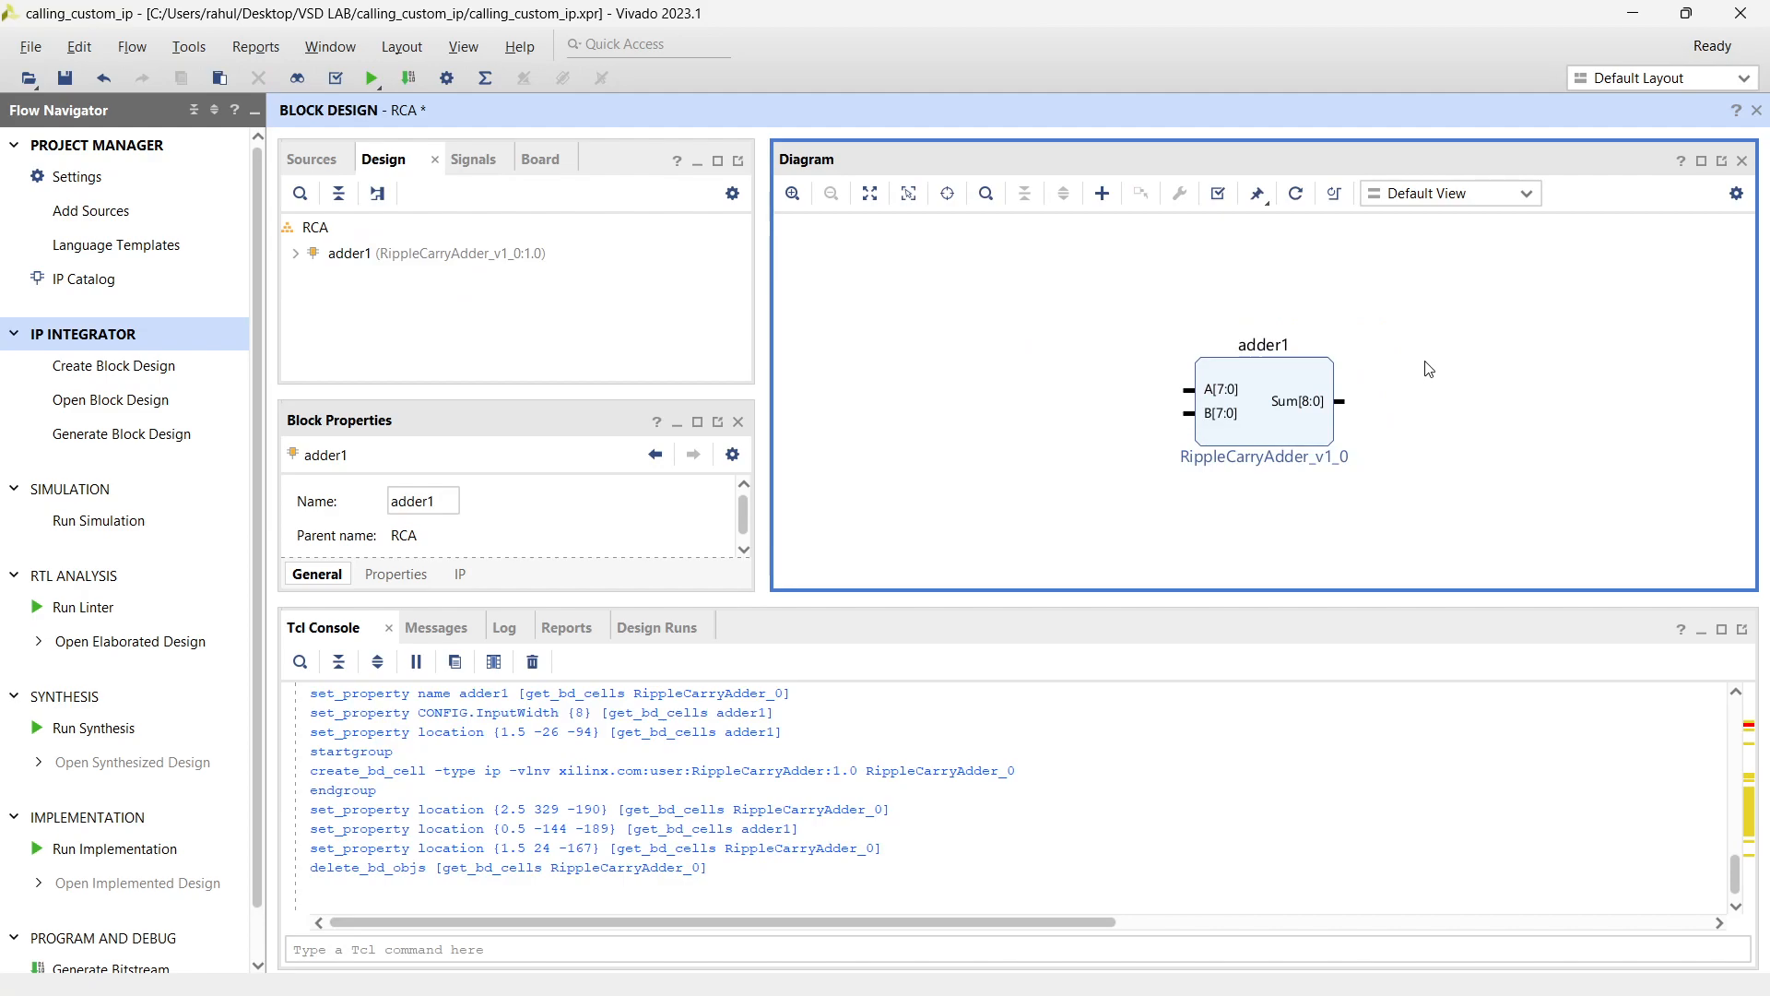
{"action": "key", "text": "ctrl+v"}
{"action": "left_click", "coordinate": [1199, 317]}
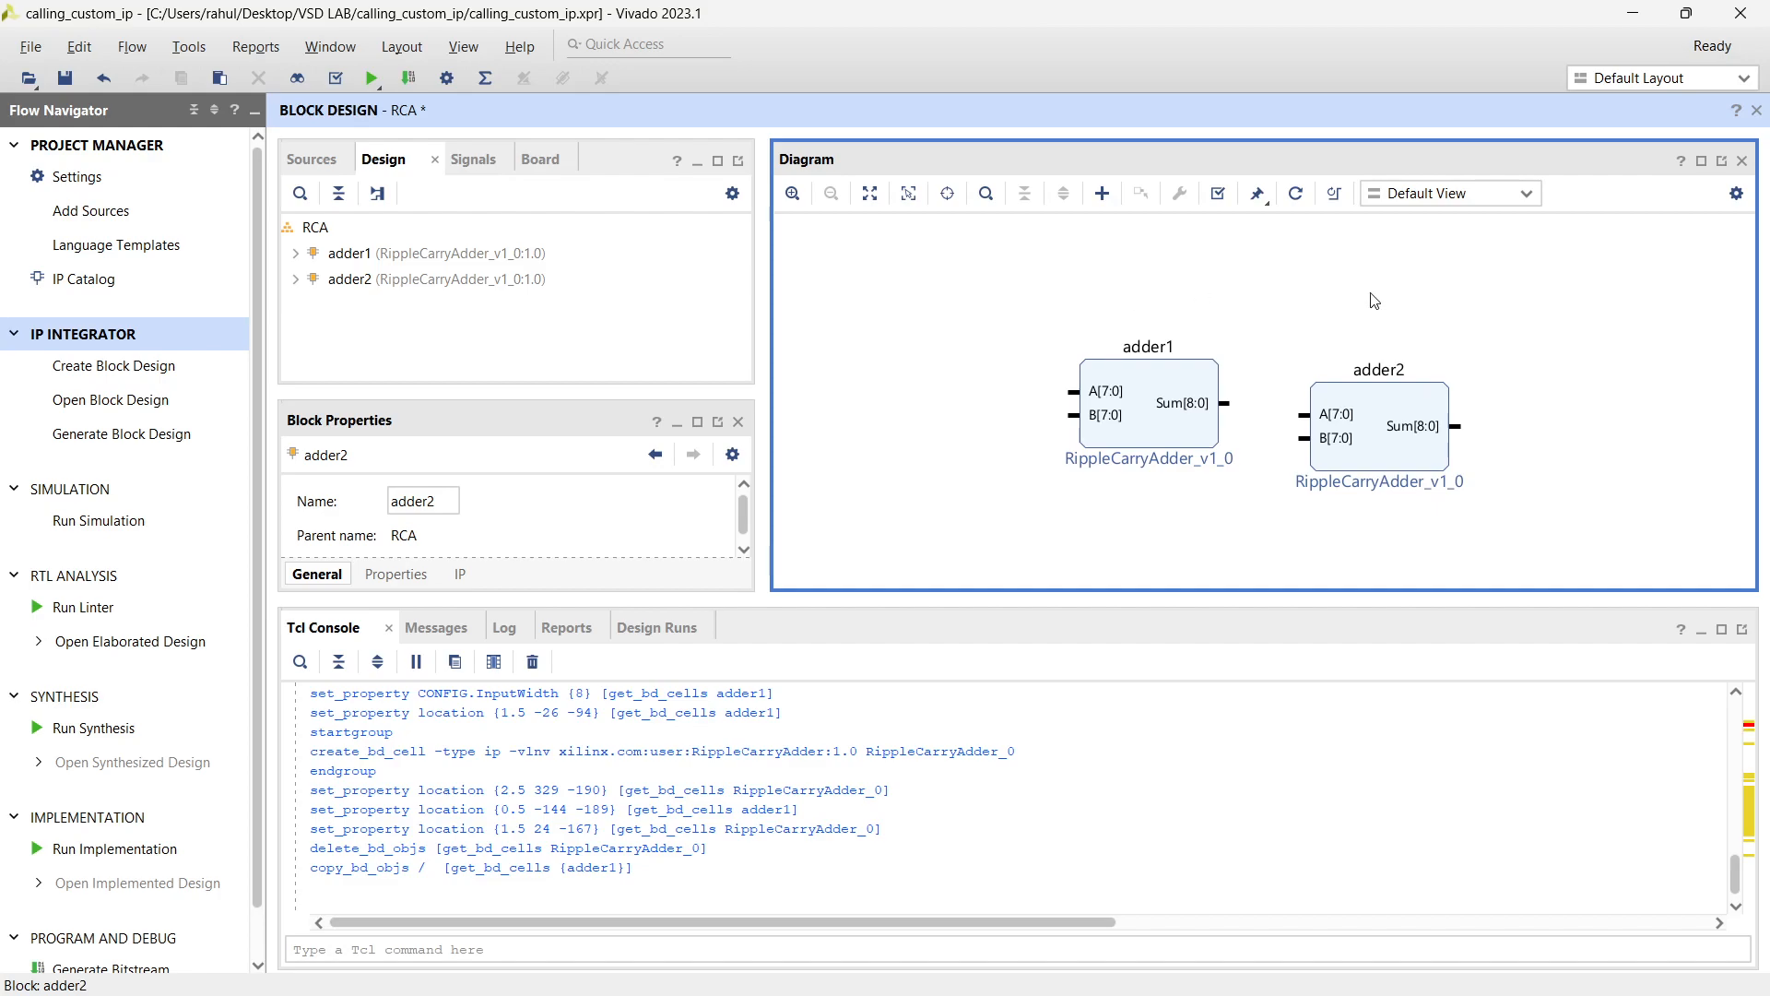
{"action": "scroll", "coordinate": [1420, 401], "scroll_direction": "down", "scroll_amount": 1}
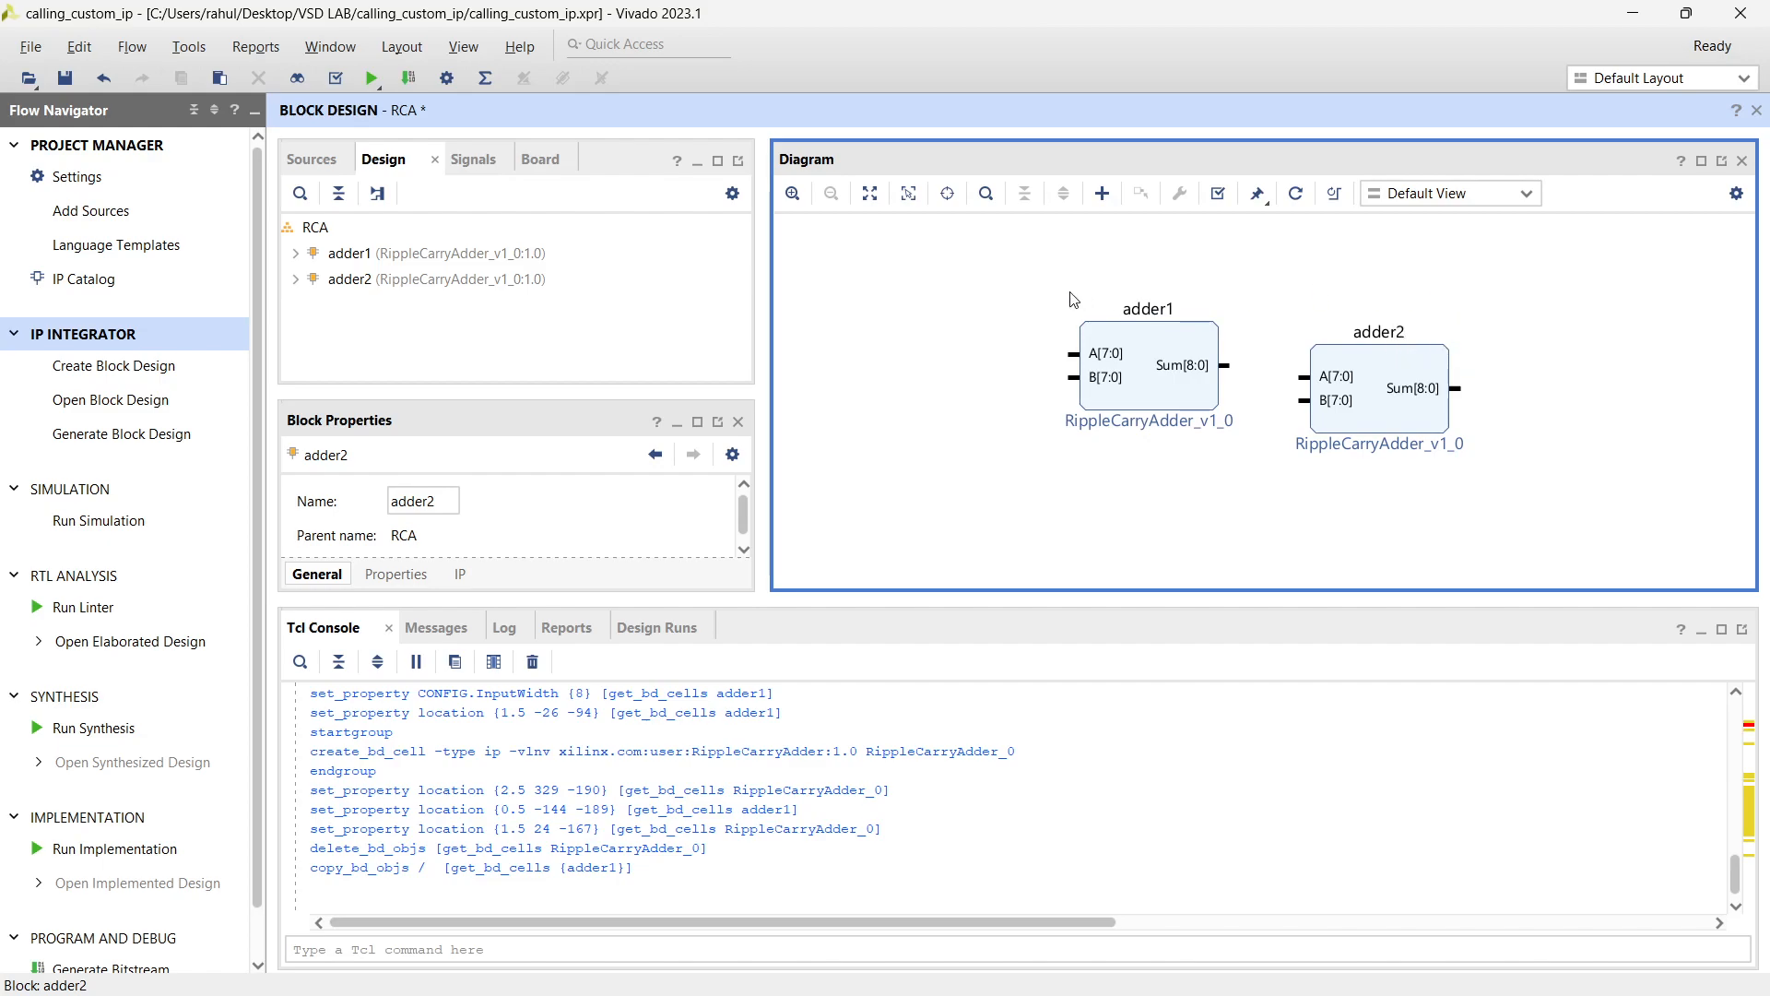
{"action": "left_click", "coordinate": [1374, 417]}
{"action": "left_click", "coordinate": [1281, 510]}
{"action": "key", "text": "ctrl+v"}
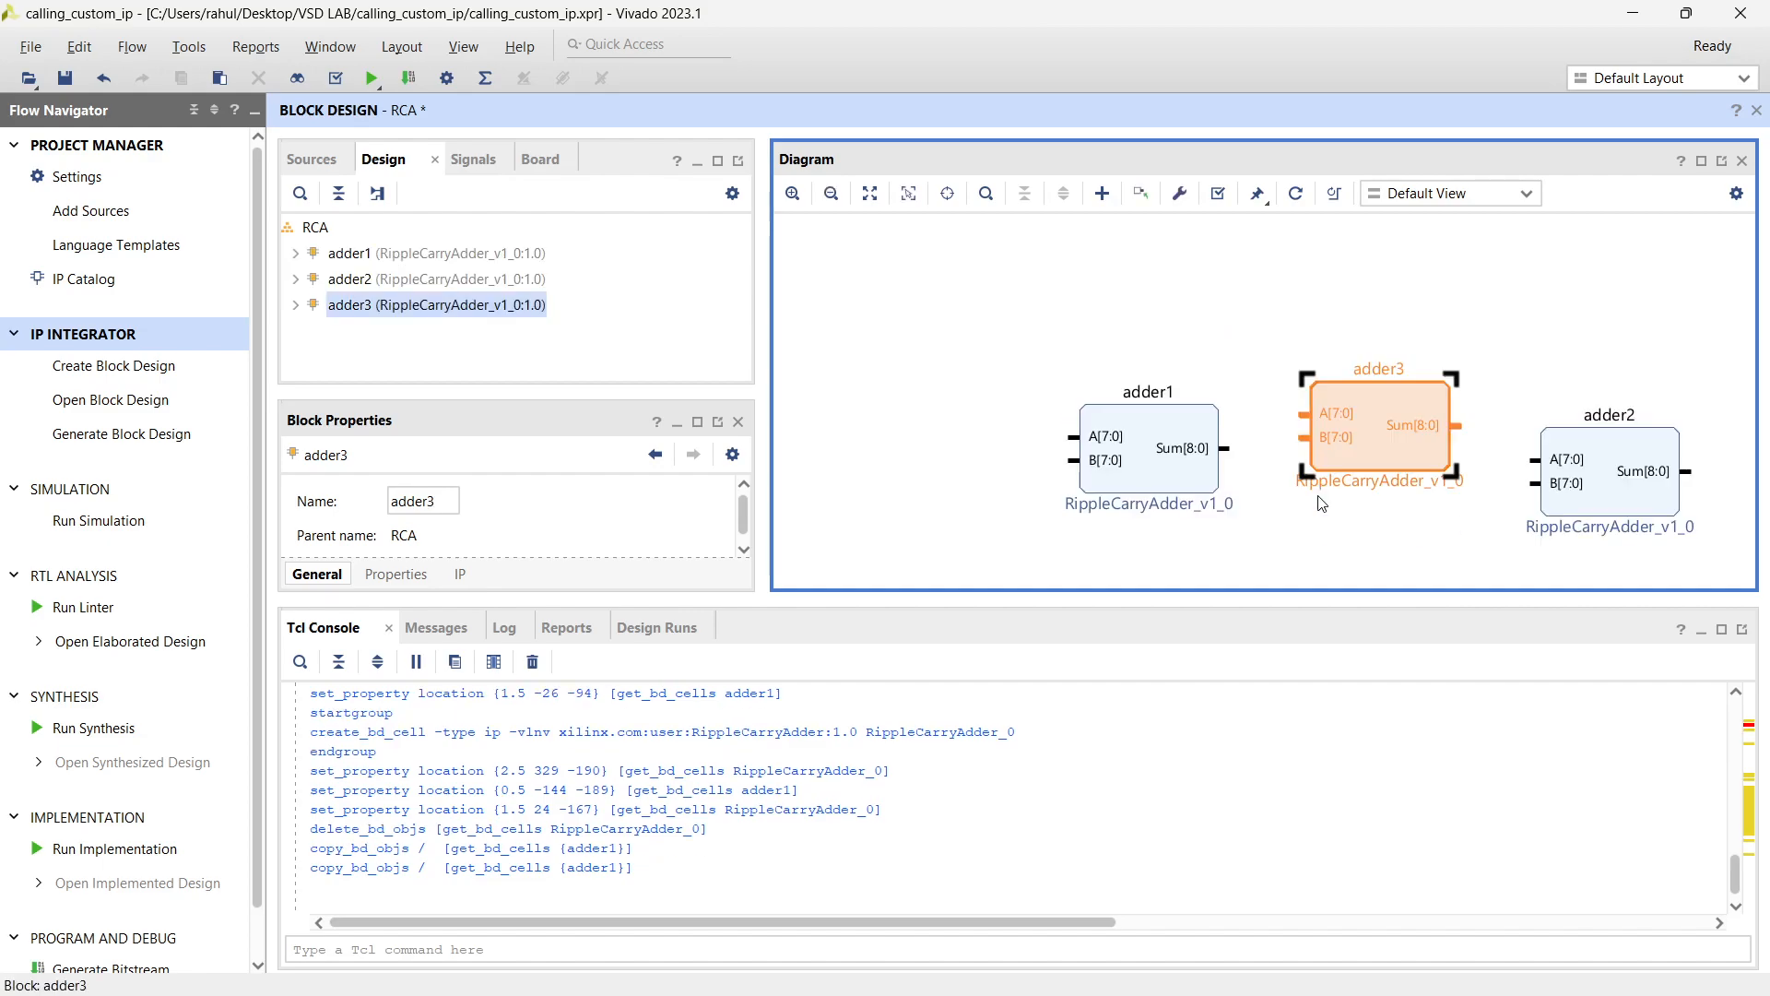
Move the adder2 block directly below adder1 in the diagram
{"action": "left_click_drag", "start_coordinate": [1596, 433], "coordinate": [1135, 546]}
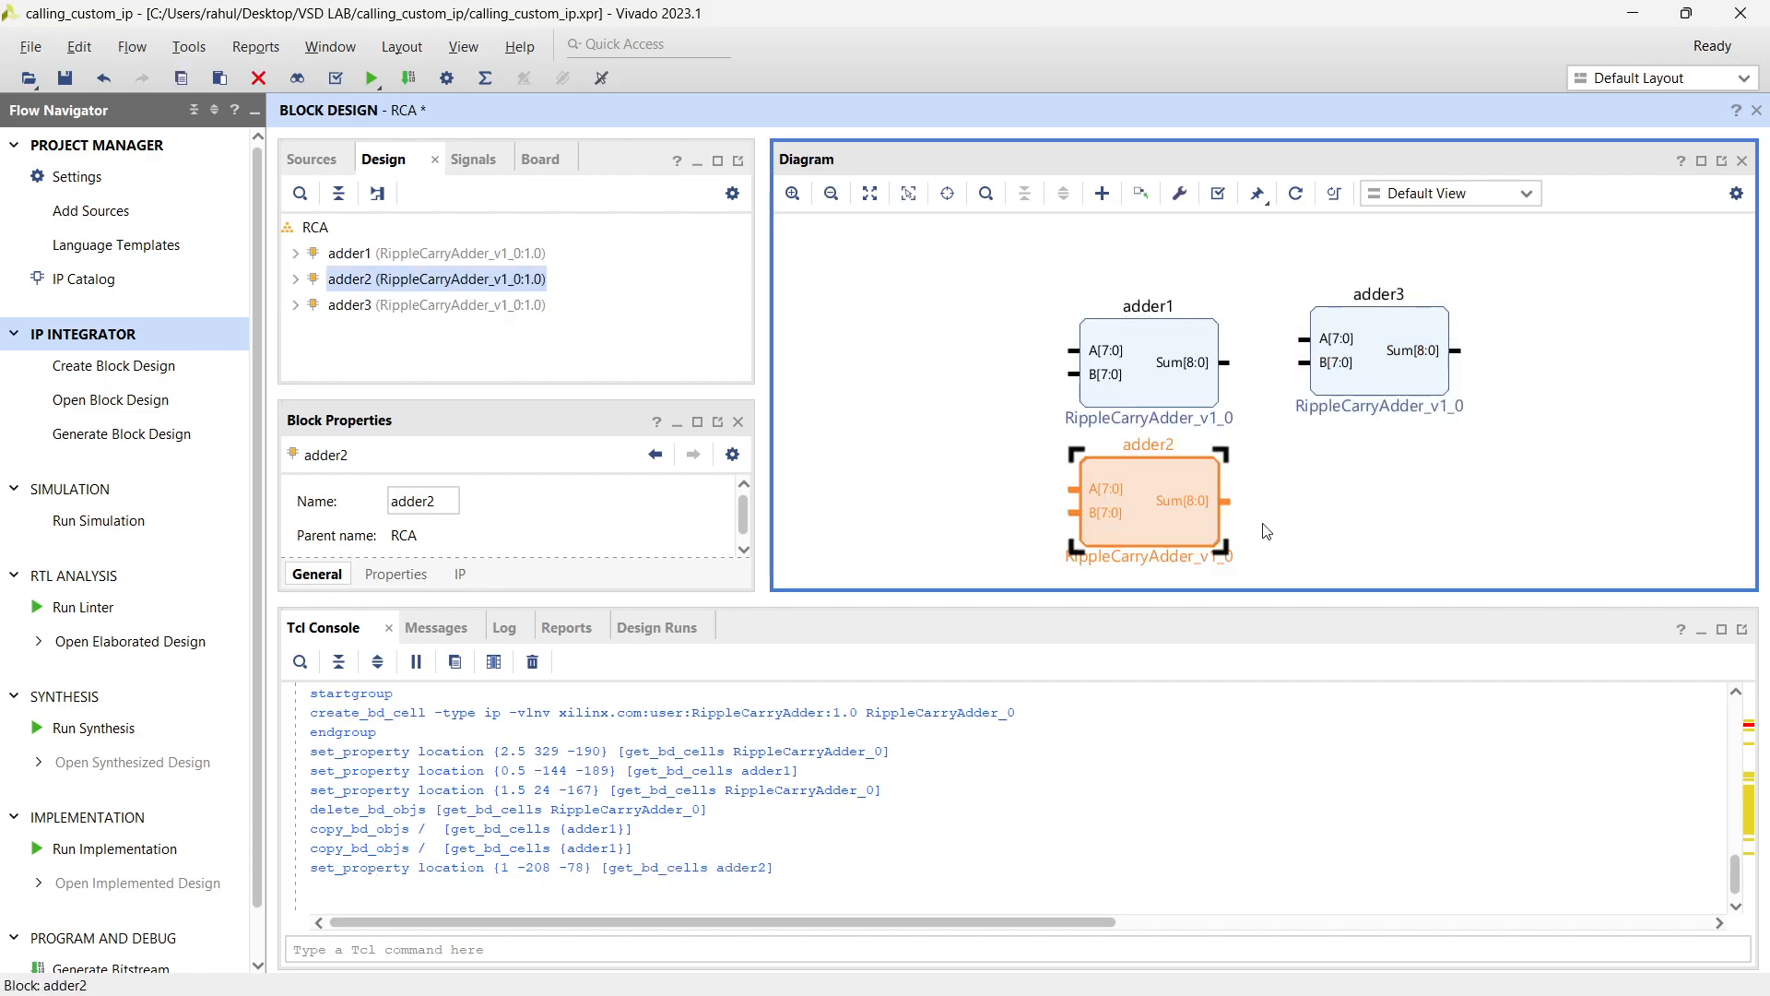
{"action": "left_click", "coordinate": [1256, 532]}
{"action": "left_click", "coordinate": [1114, 376]}
{"action": "left_click", "coordinate": [1155, 378]}
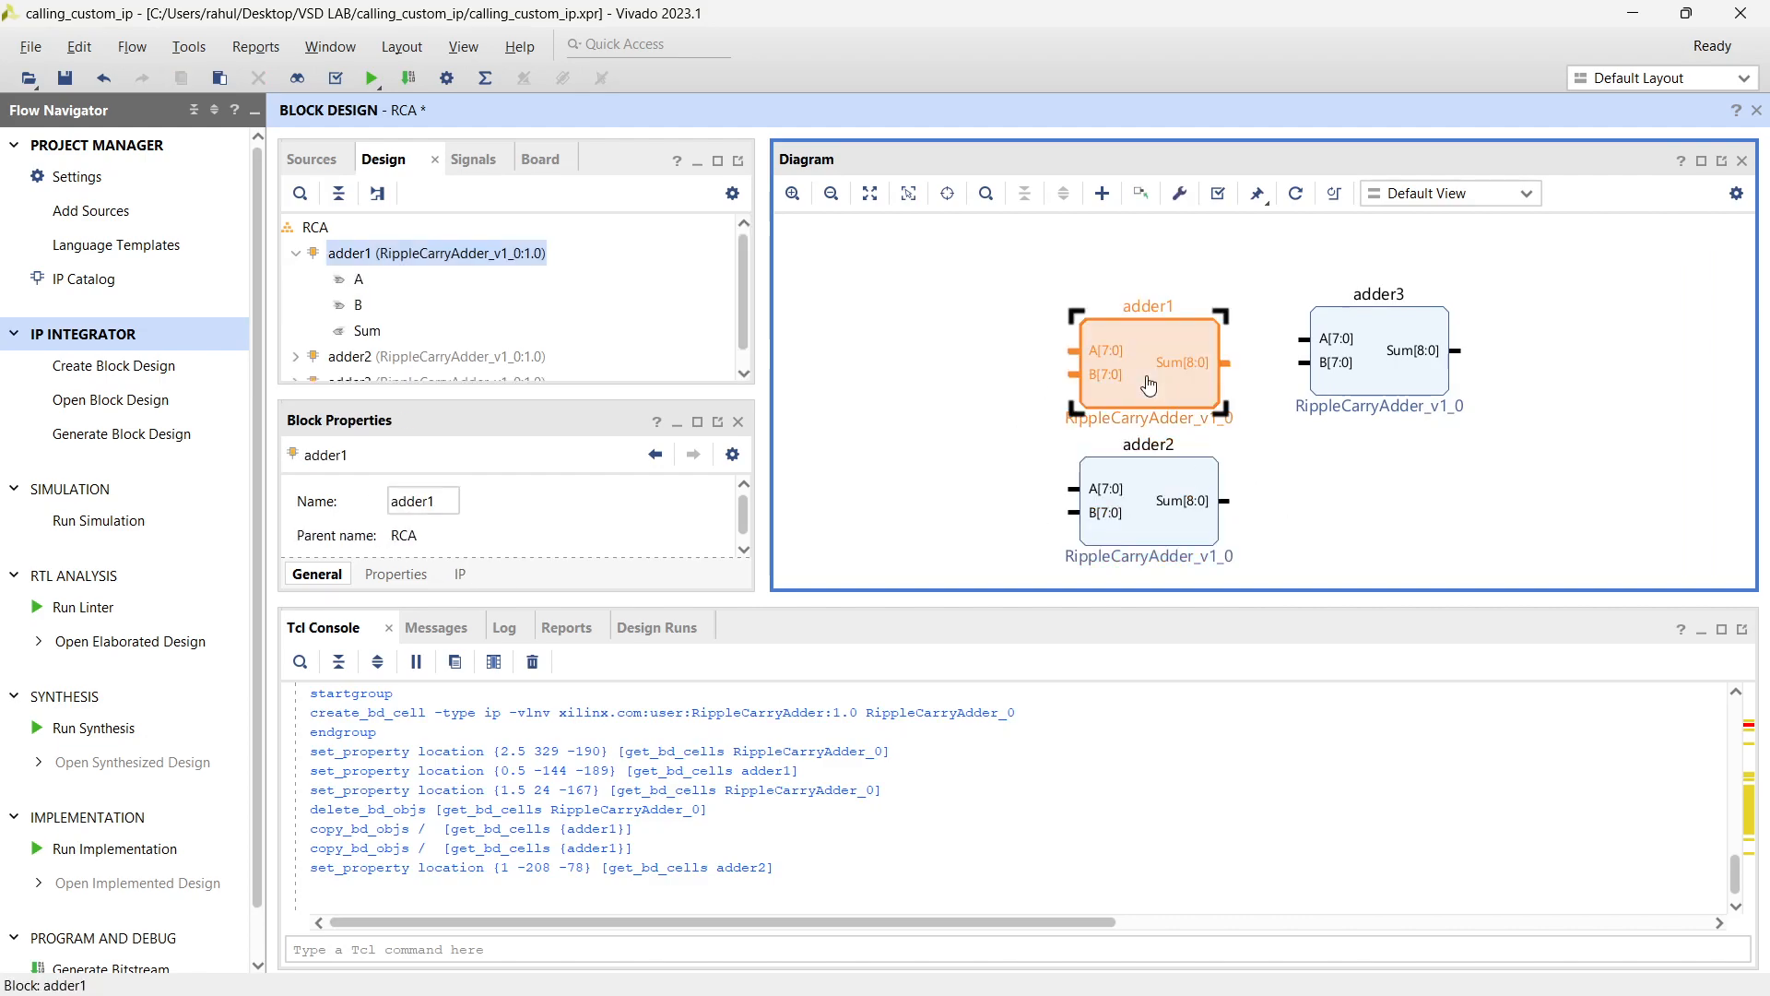
{"action": "right_click", "coordinate": [1147, 374]}
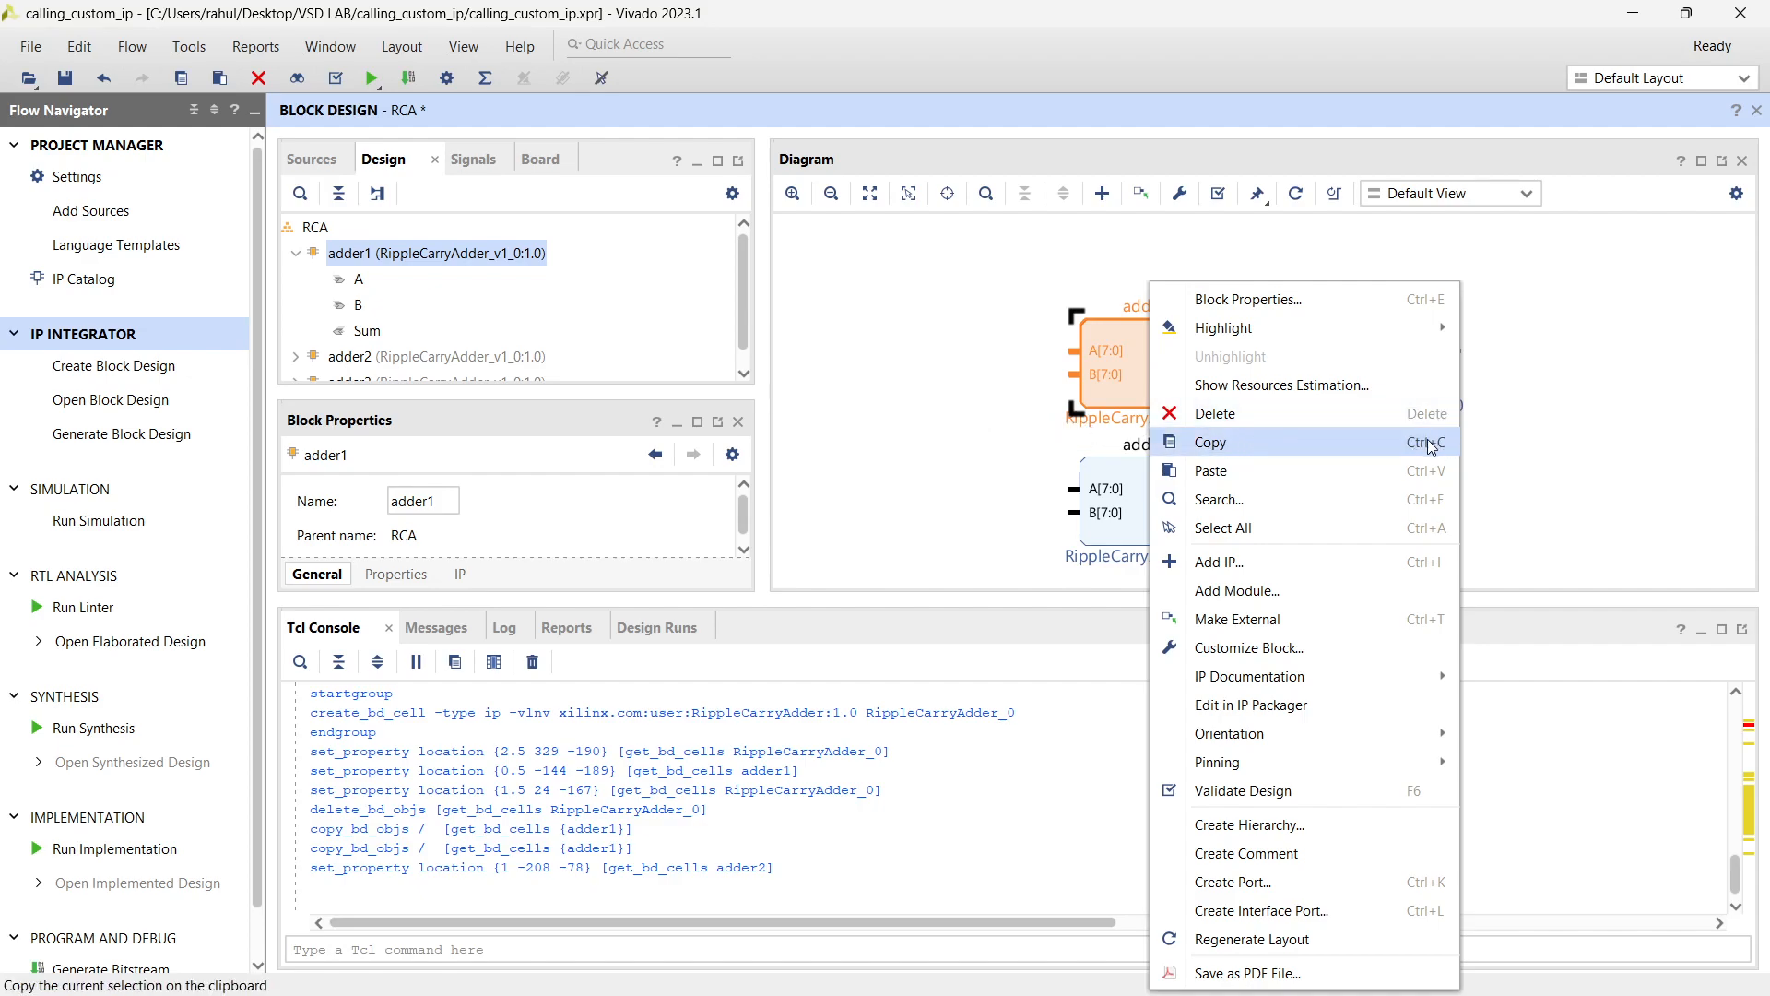
{"action": "left_click", "coordinate": [1626, 364]}
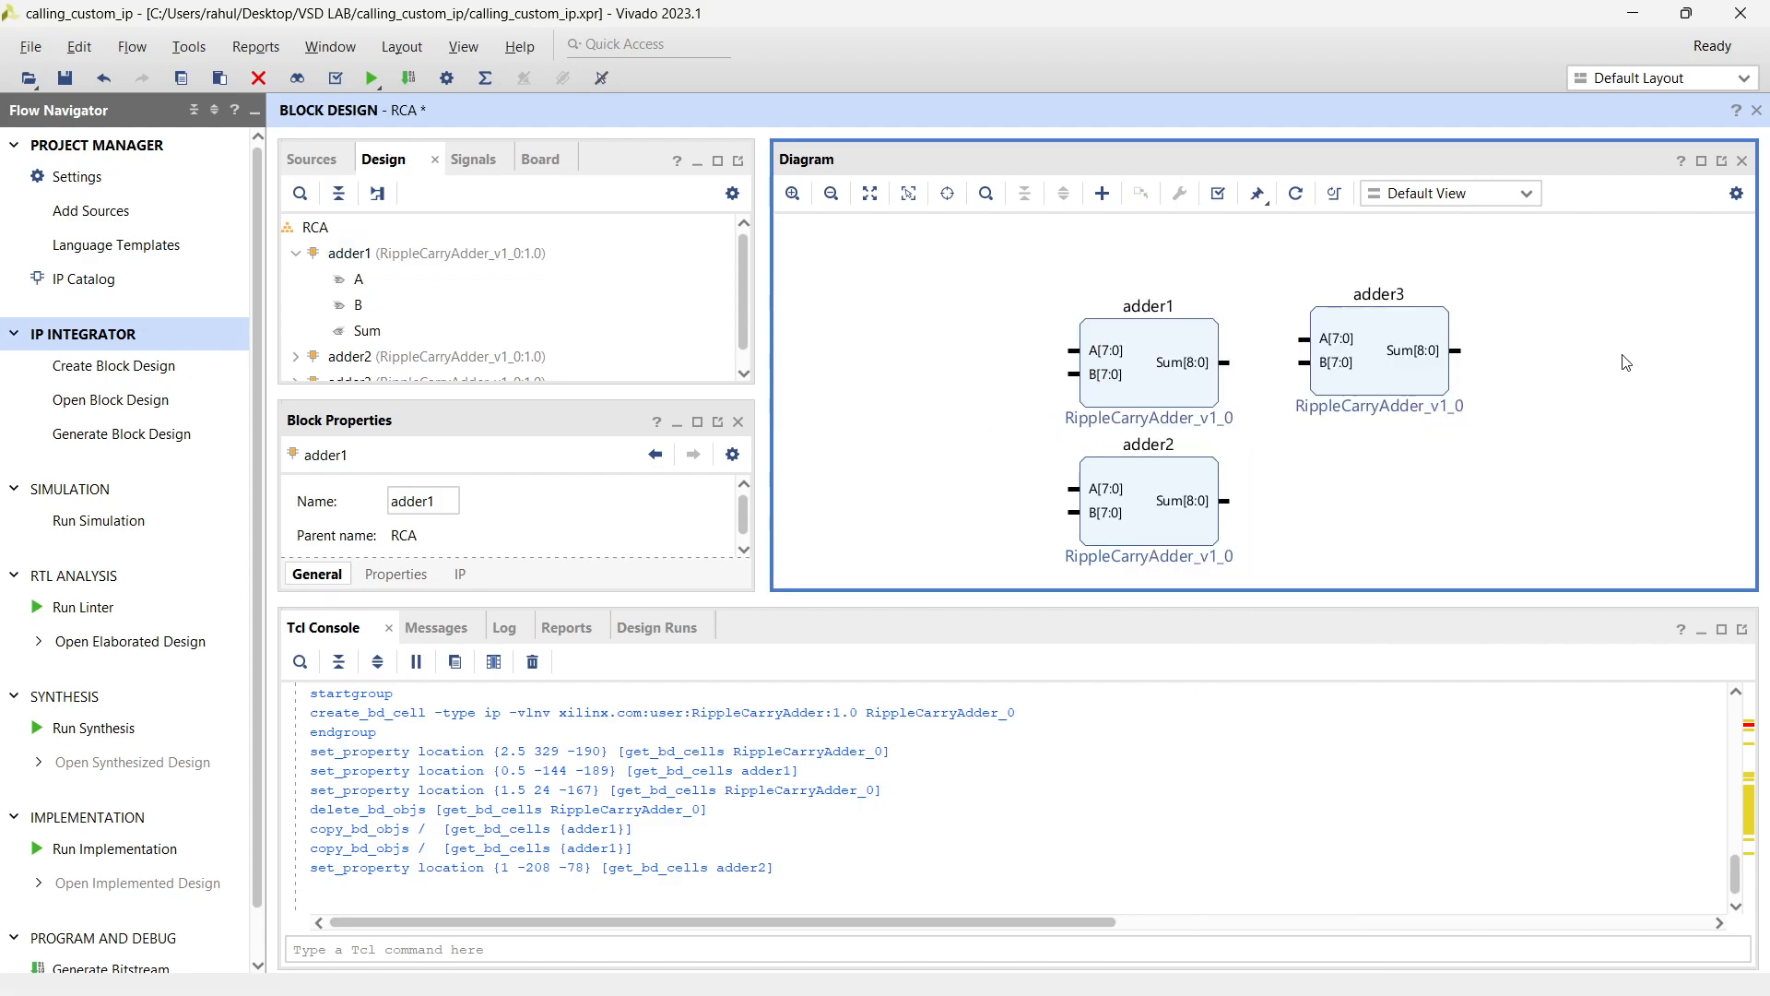
Move the adder3 block down so it sits beside adder1 and adder2, vertically between them
{"action": "left_click_drag", "start_coordinate": [1397, 378], "coordinate": [1425, 471]}
{"action": "left_click", "coordinate": [1268, 433]}
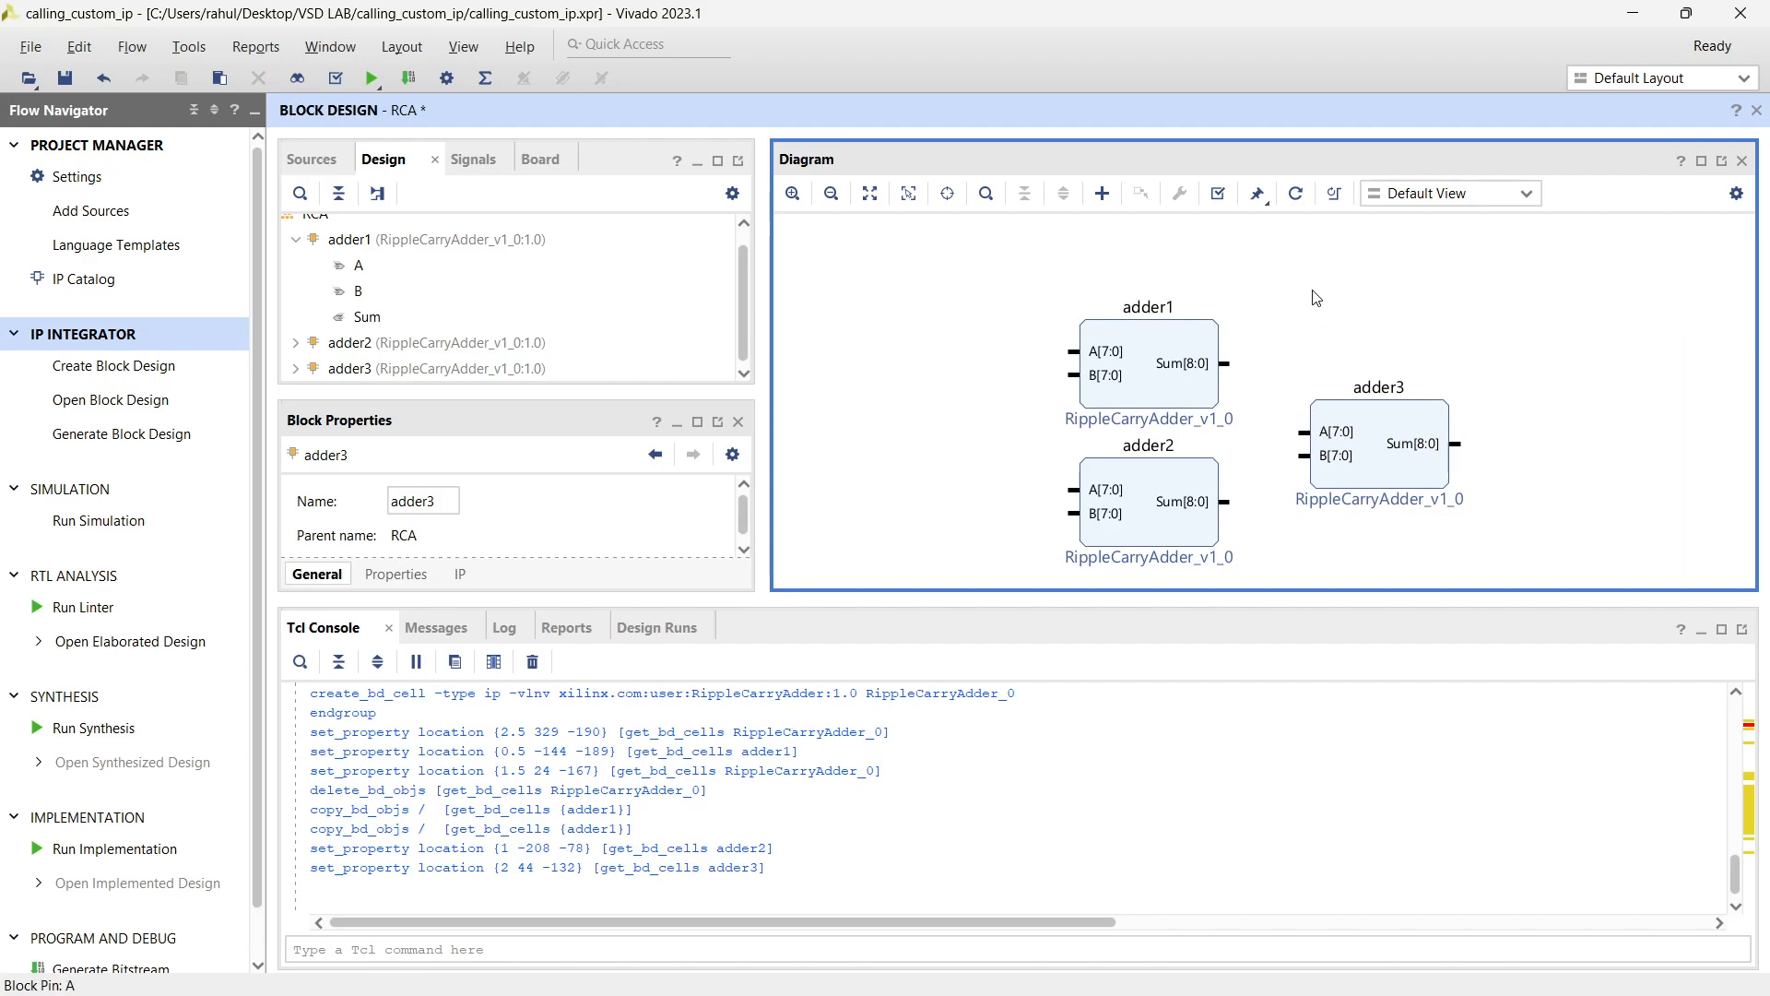
Connect the Sum output of adder1 to input A of adder3, and the Sum output of adder2 to input B of adder3
{"action": "left_click", "coordinate": [1226, 362]}
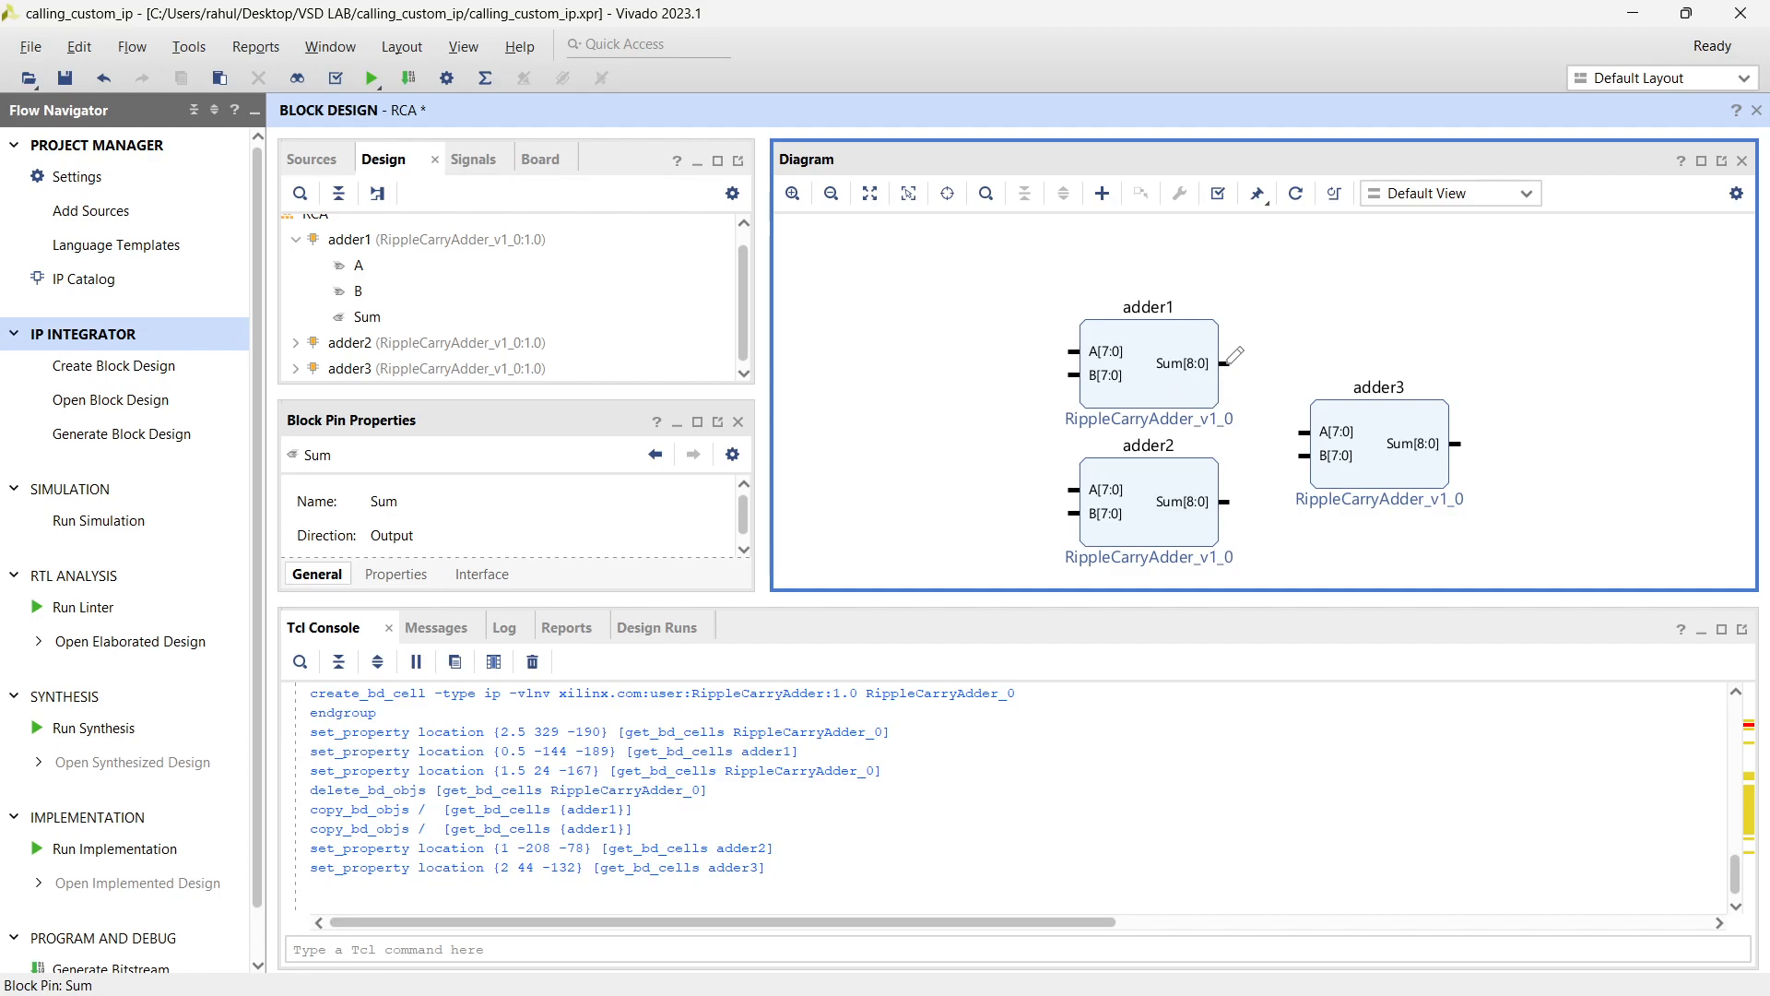
{"action": "left_click_drag", "start_coordinate": [1228, 362], "coordinate": [1307, 424]}
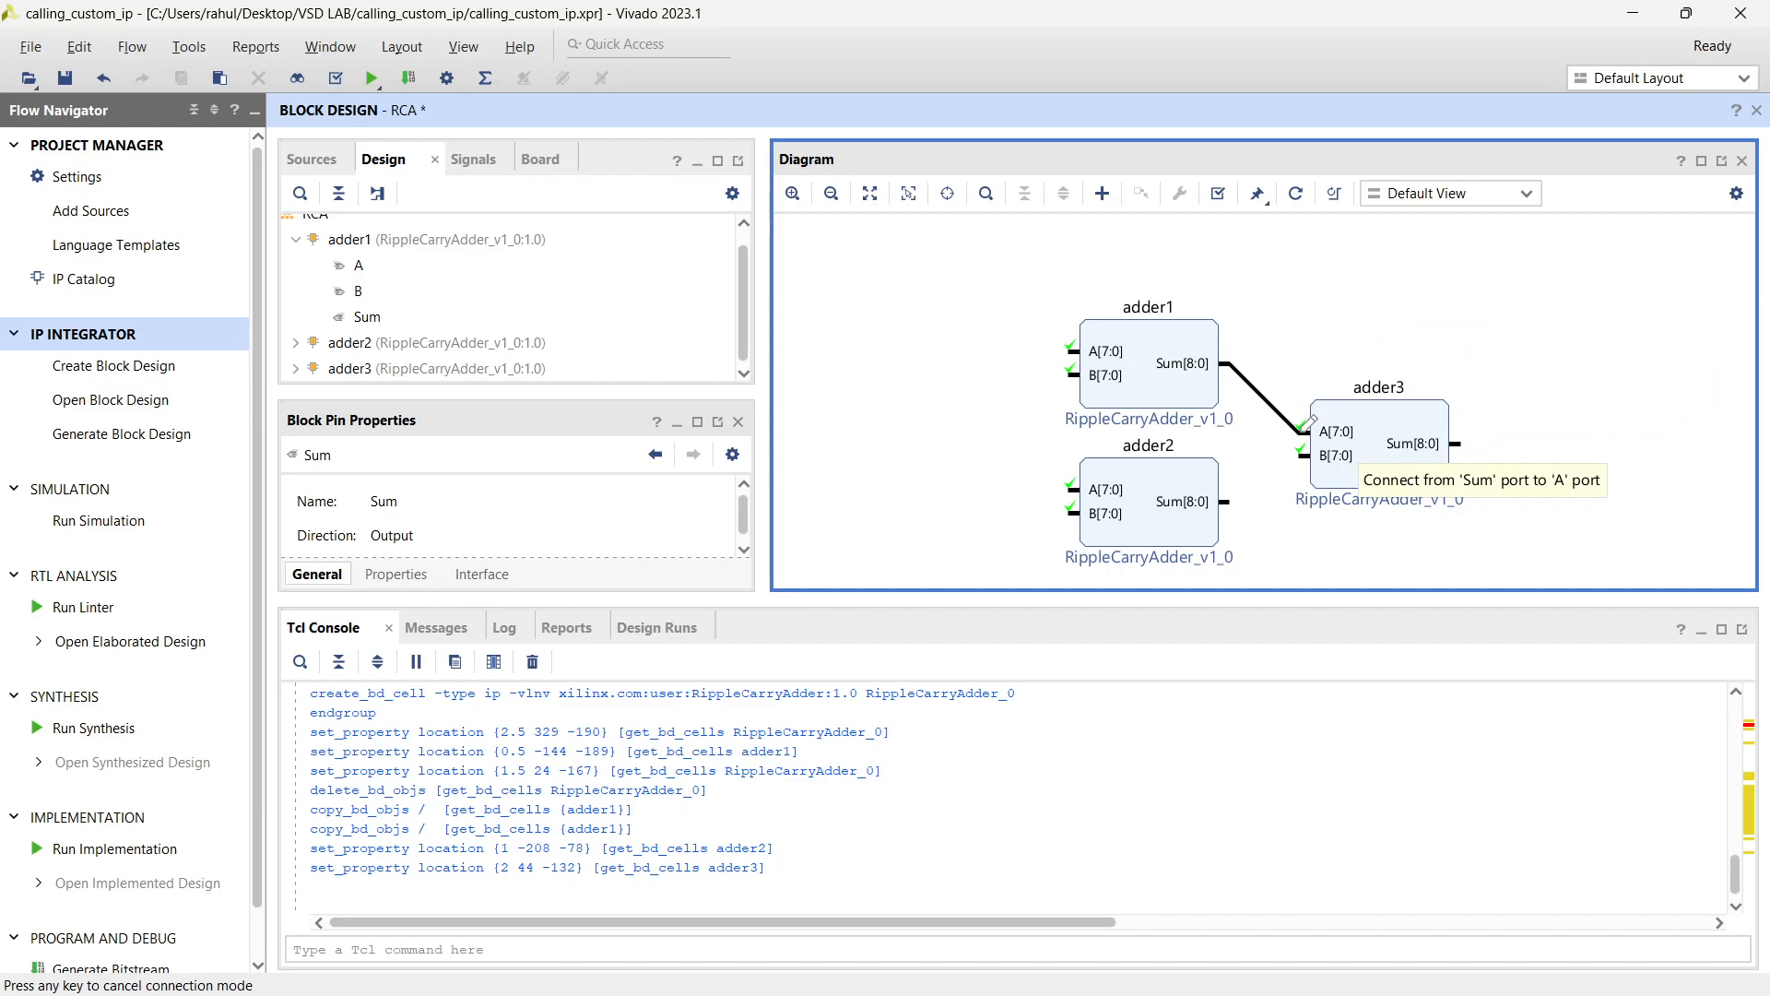
{"action": "mouse_move", "coordinate": [1301, 433]}
{"action": "left_mouse_down"}
{"action": "mouse_move", "coordinate": [1227, 503]}
{"action": "mouse_move", "coordinate": [1316, 458]}
{"action": "mouse_move", "coordinate": [1241, 362]}
{"action": "mouse_move", "coordinate": [1313, 419]}
{"action": "left_mouse_up"}
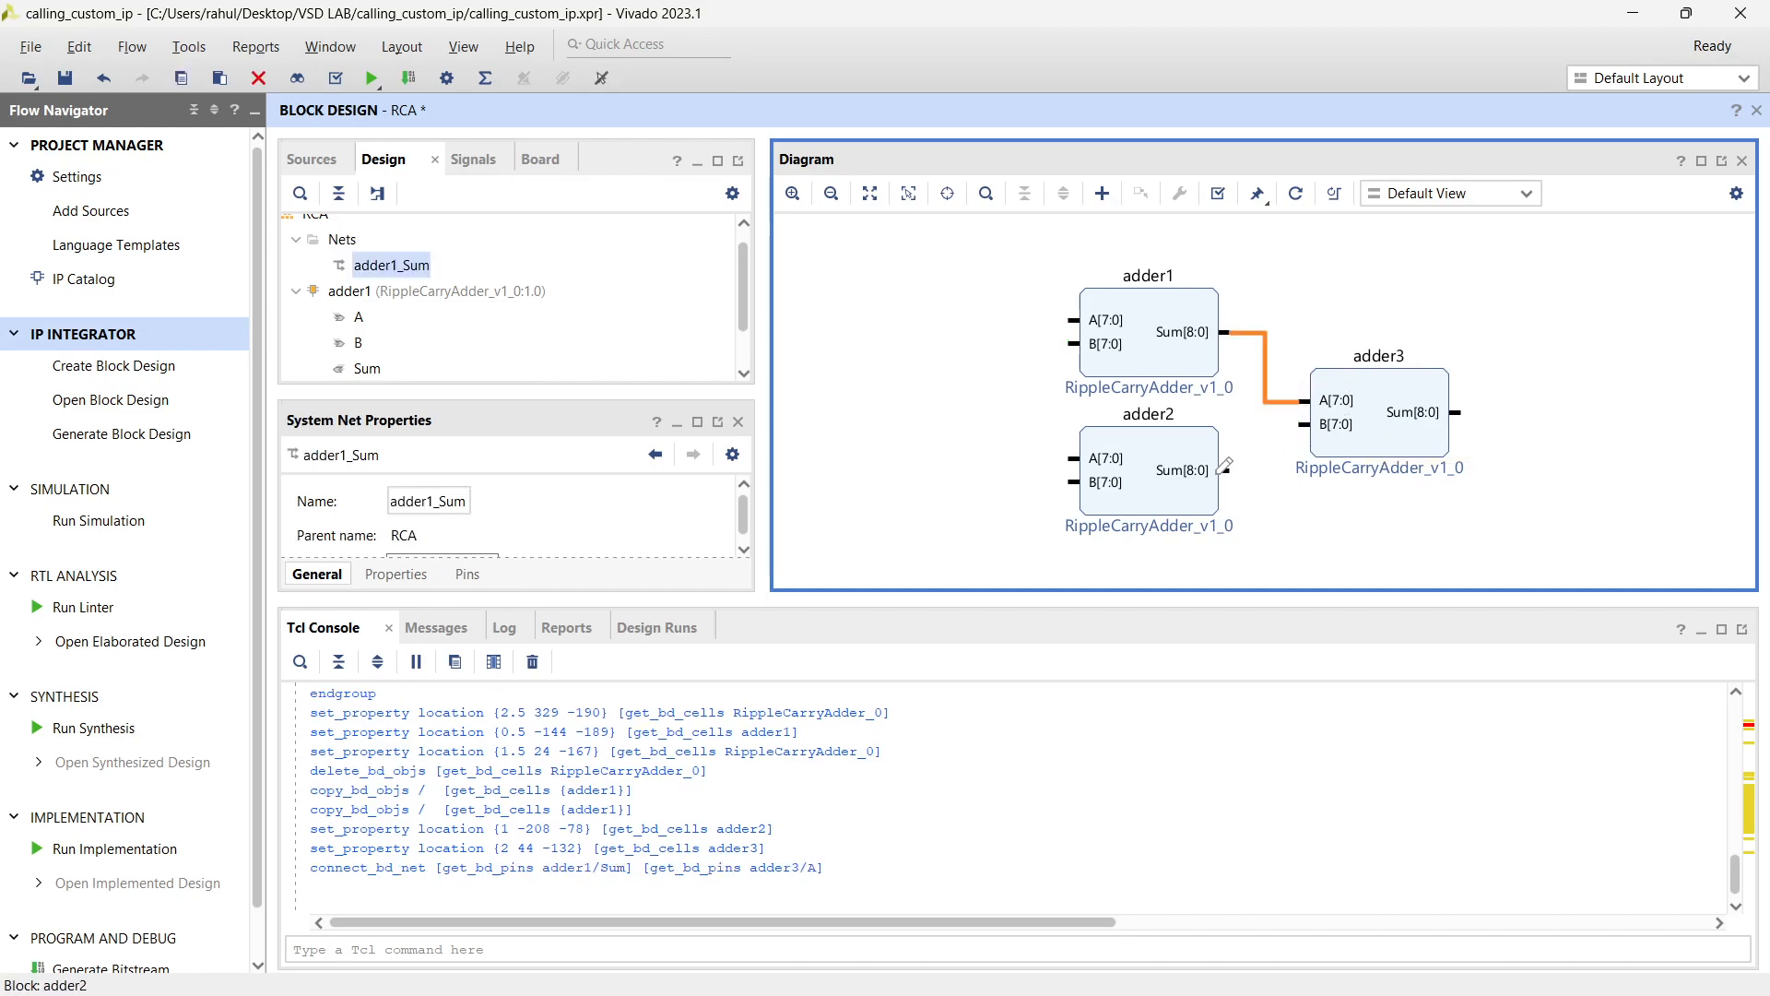
{"action": "left_click_drag", "start_coordinate": [1226, 471], "coordinate": [1308, 425]}
{"action": "left_click", "coordinate": [1380, 505]}
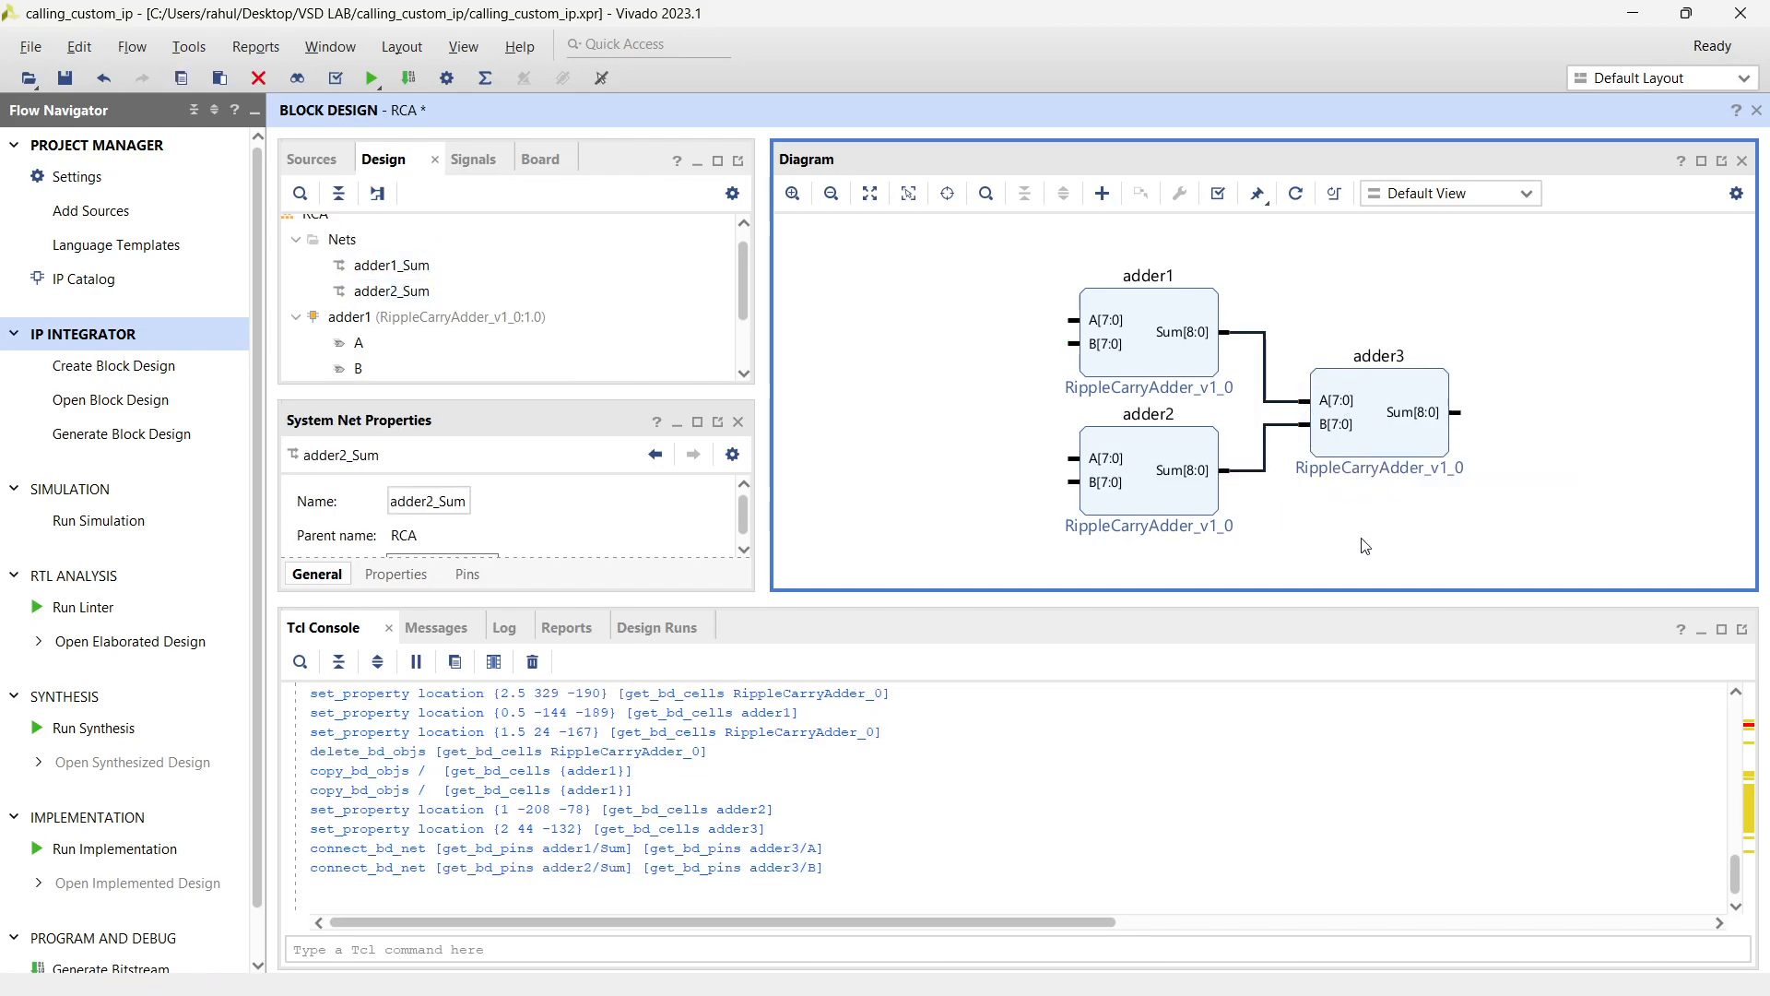
Make the A input pin of adder1 external and rename the resulting port to A
{"action": "left_click", "coordinate": [1080, 319]}
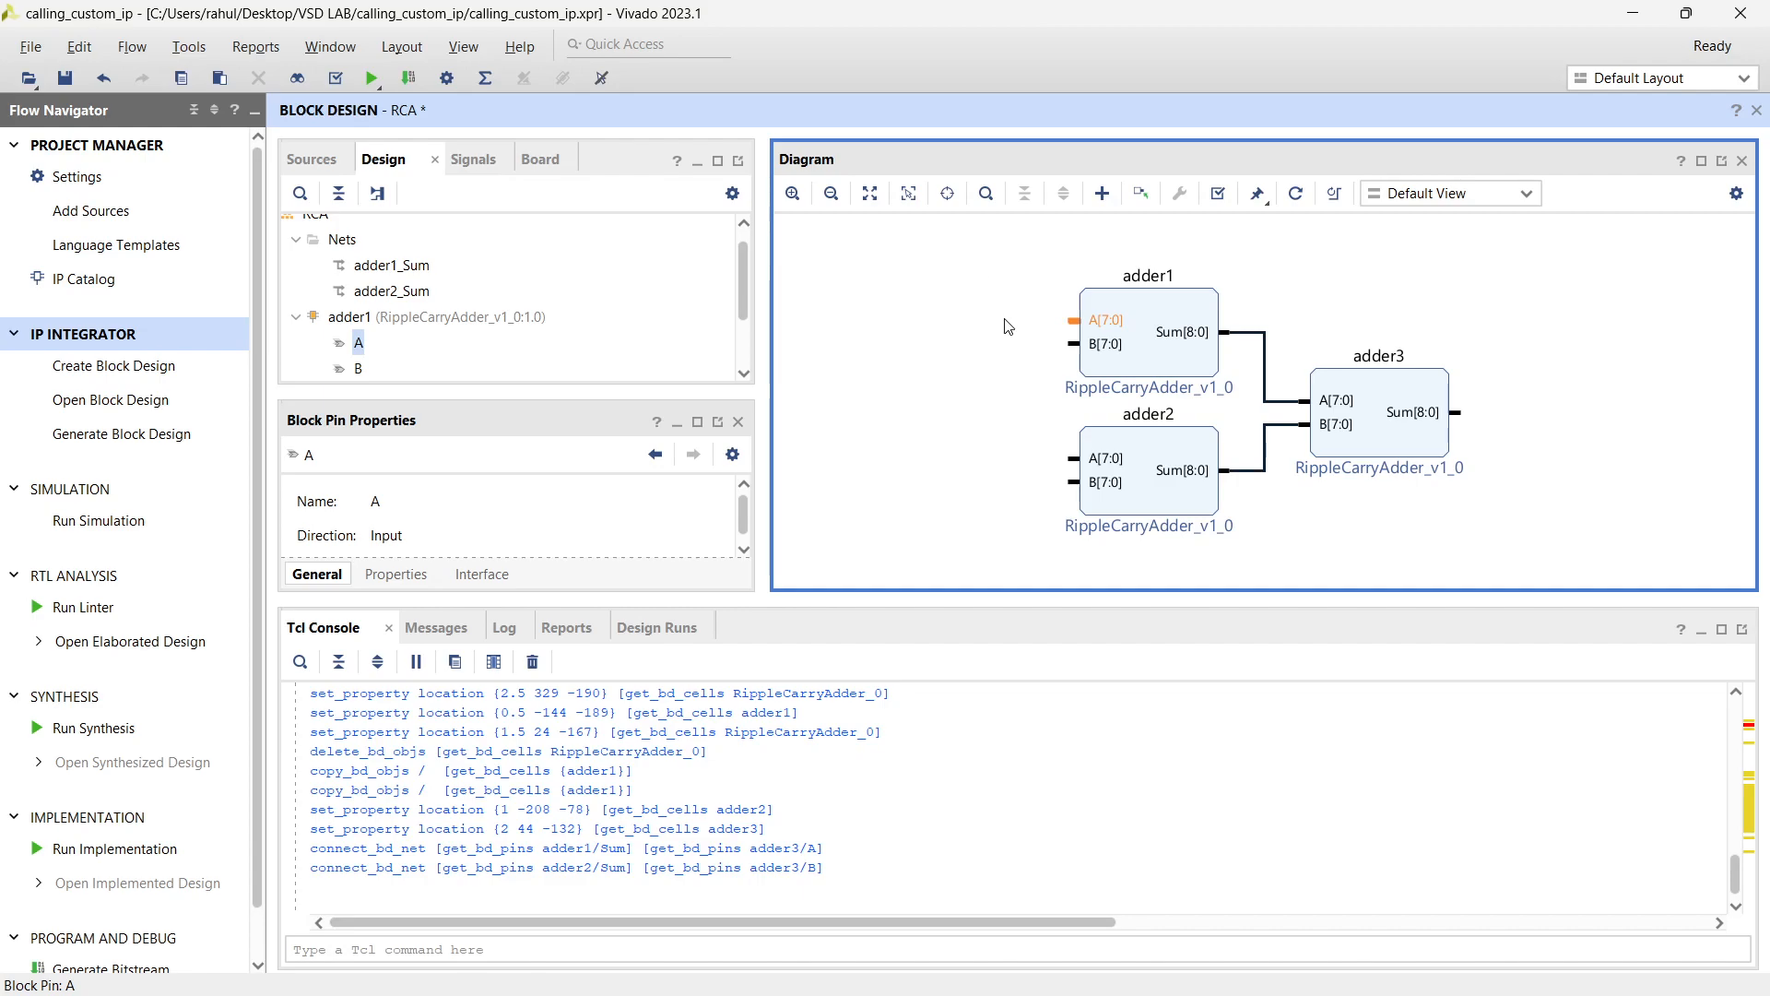
{"action": "right_click", "coordinate": [1073, 326]}
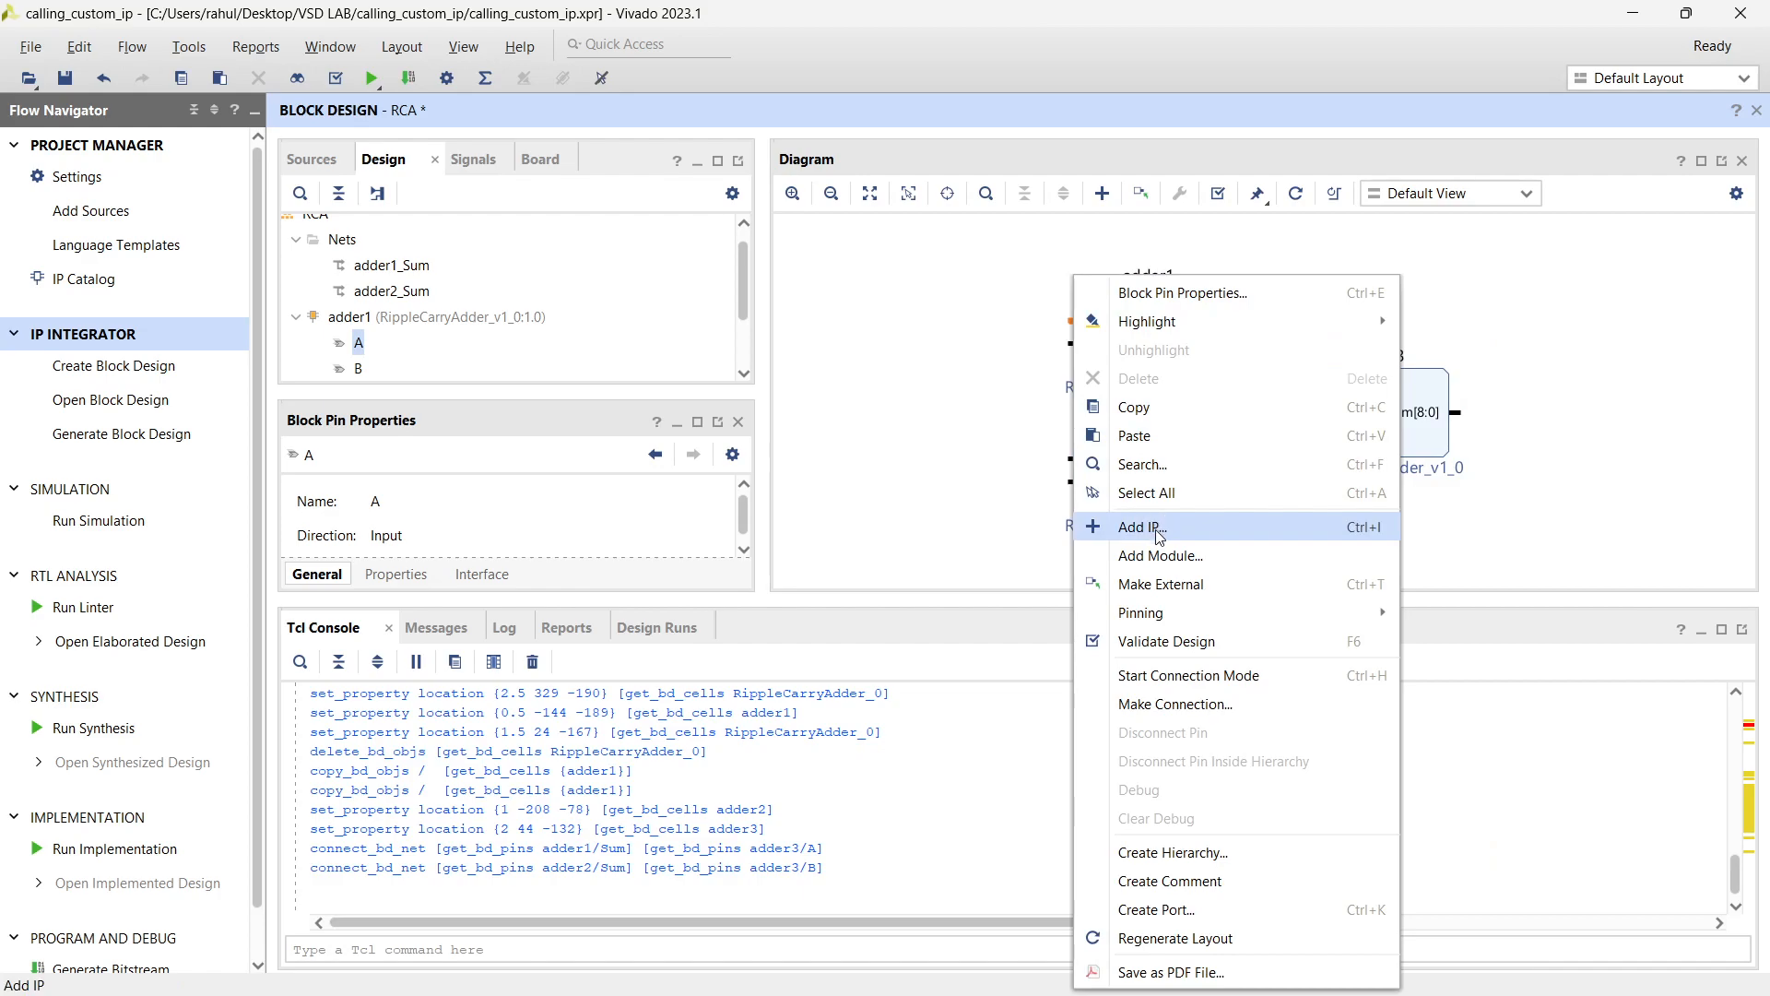
{"action": "left_click", "coordinate": [1160, 586]}
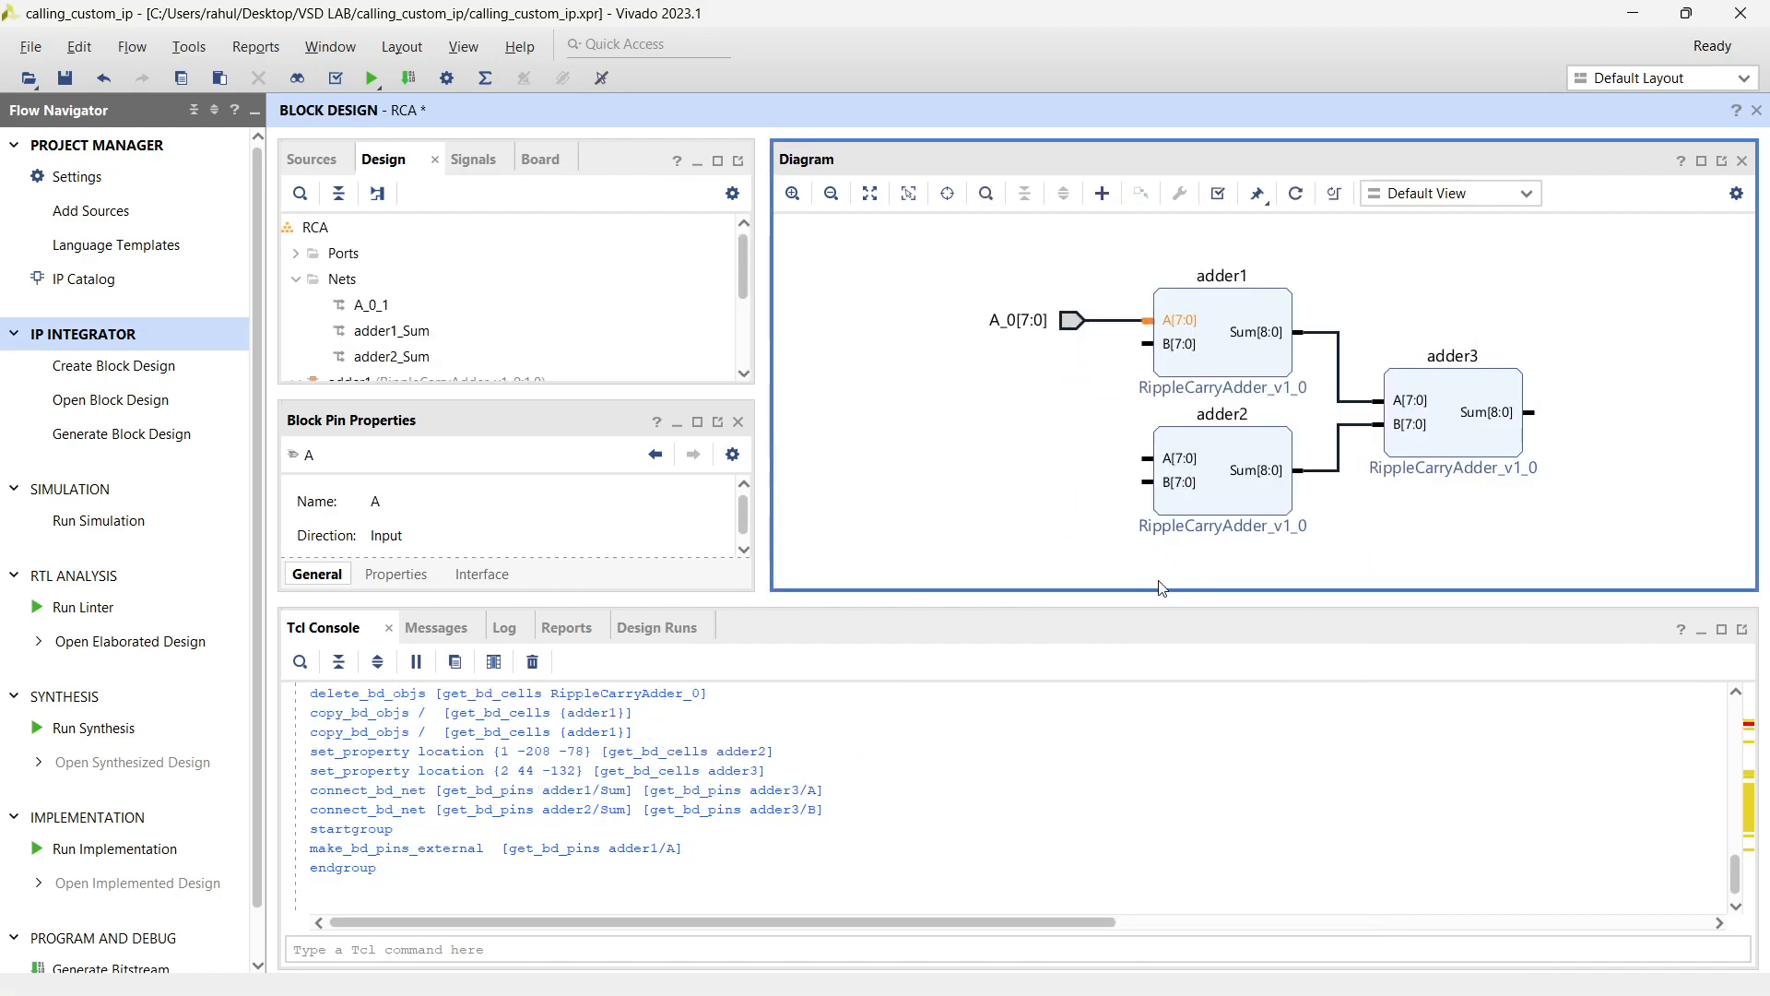
{"action": "left_click", "coordinate": [1065, 323]}
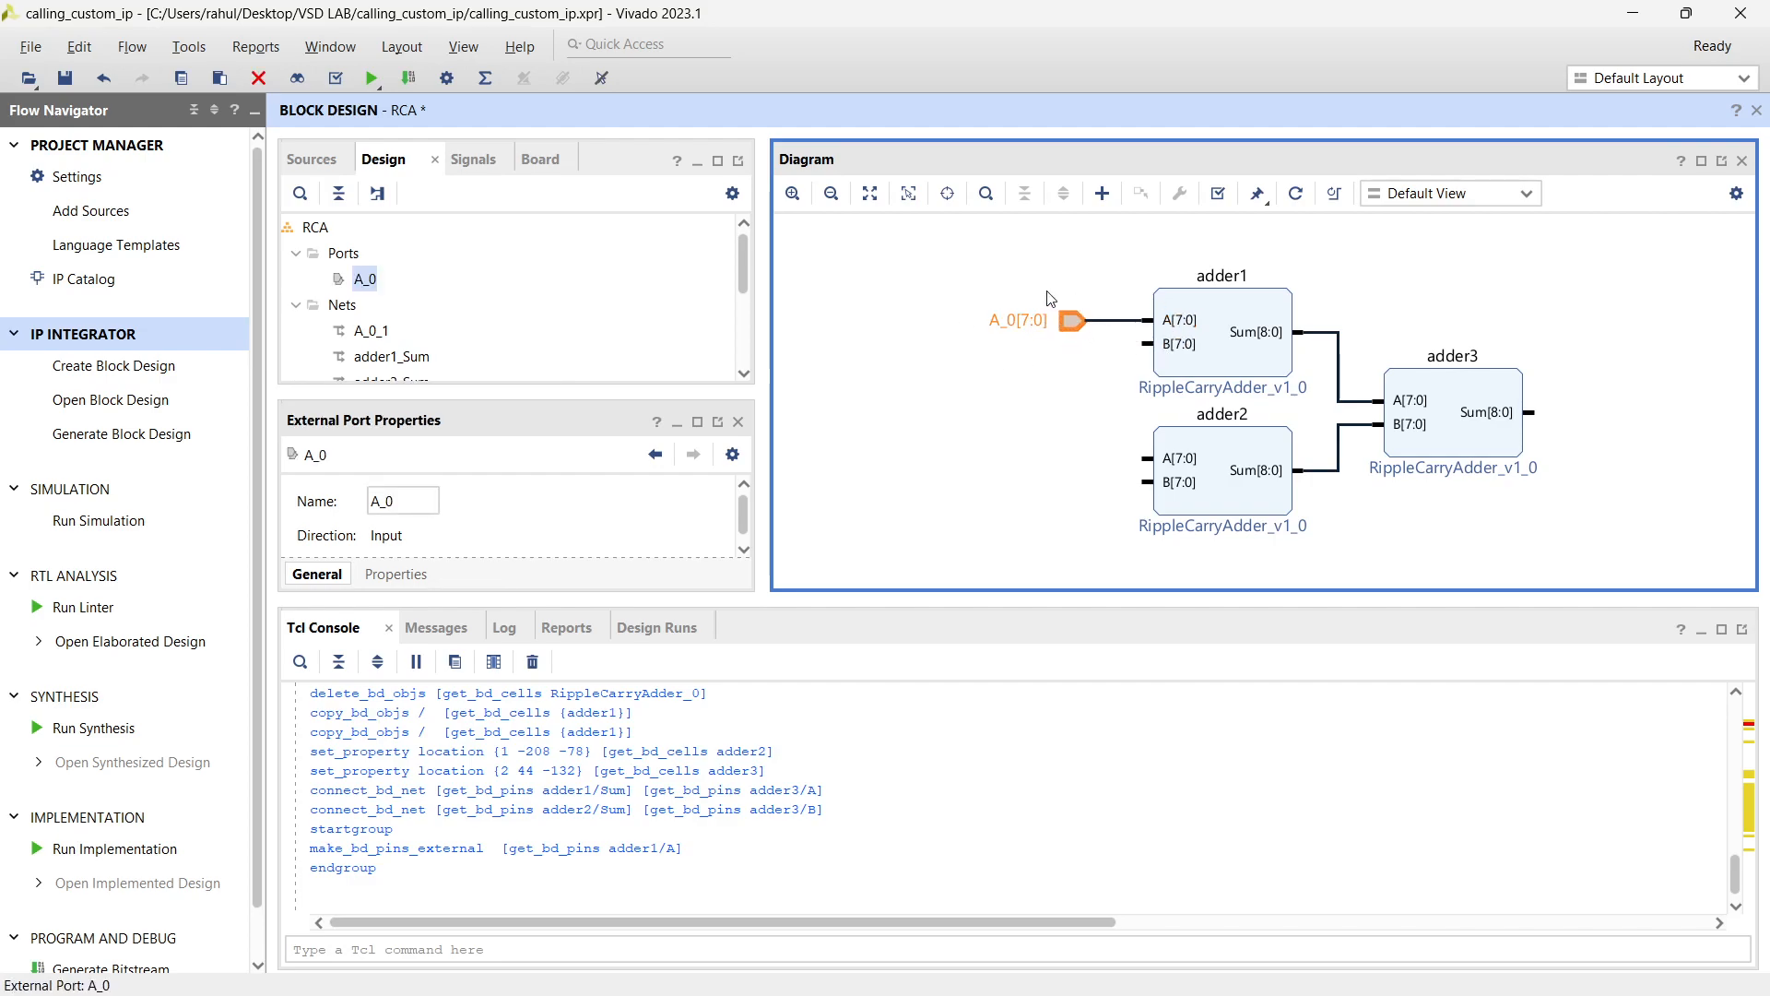
{"action": "left_click", "coordinate": [419, 500]}
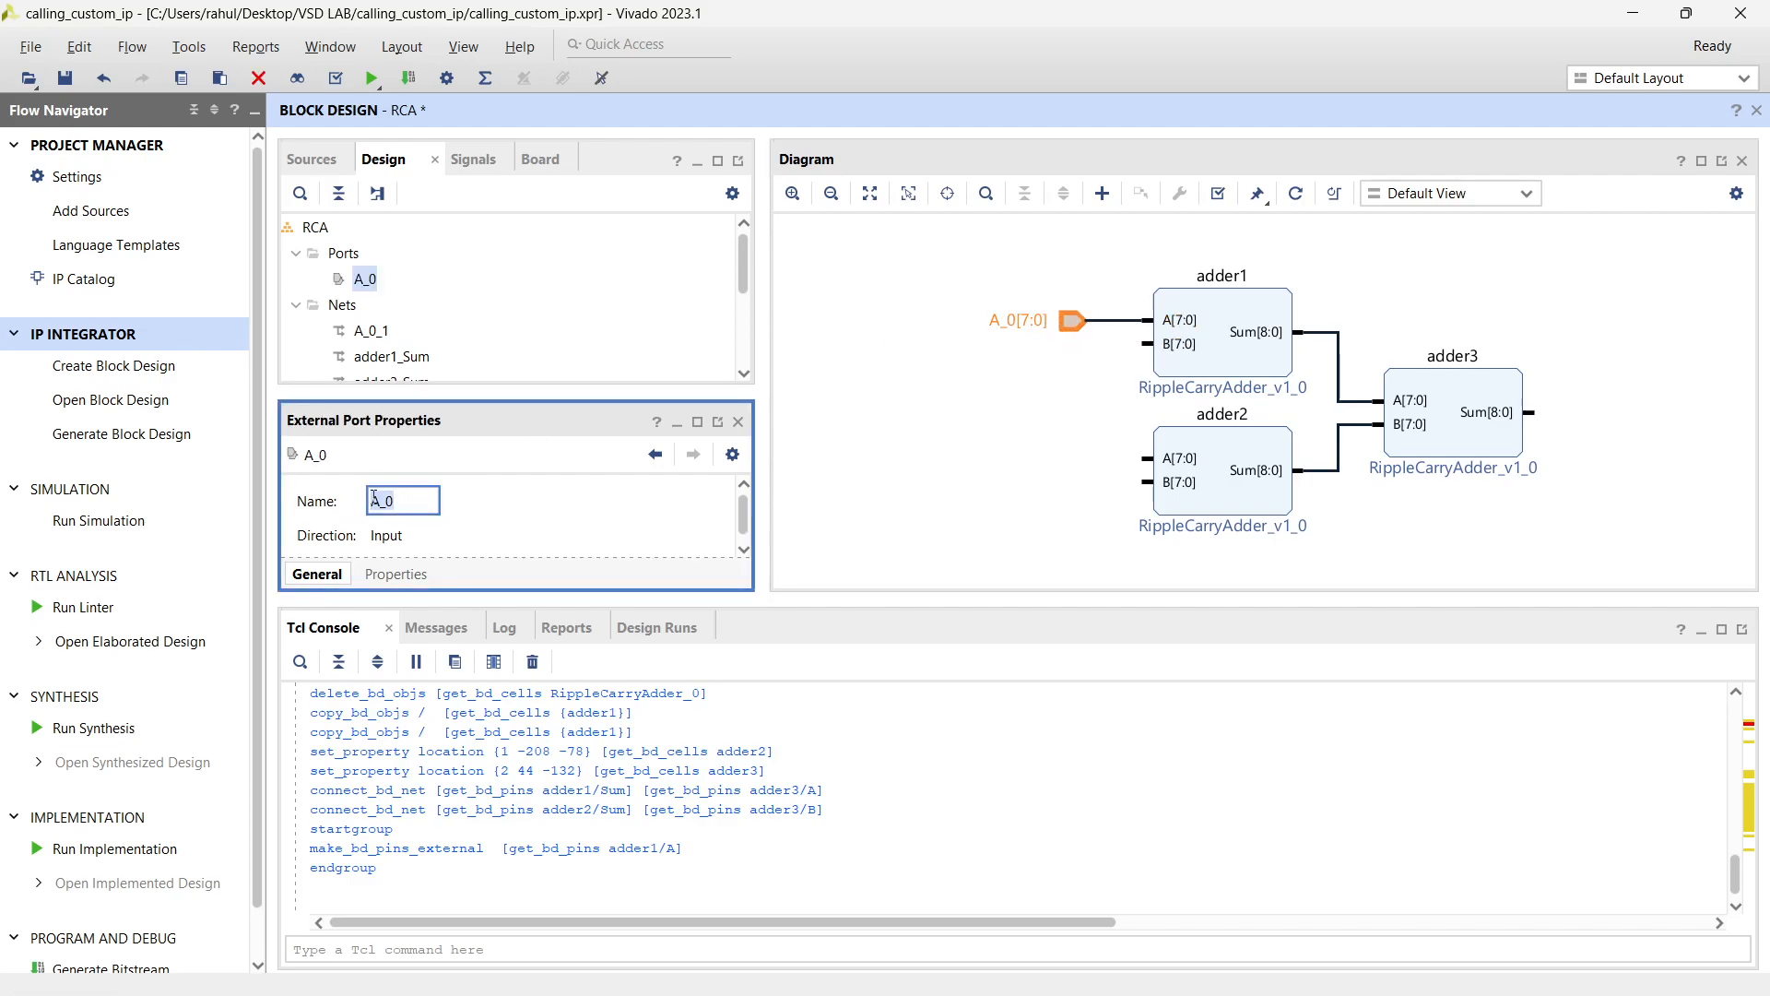
{"action": "key", "text": "BackSpace"}
{"action": "key", "text": "BackSpace"}
{"action": "left_click", "coordinate": [947, 479]}
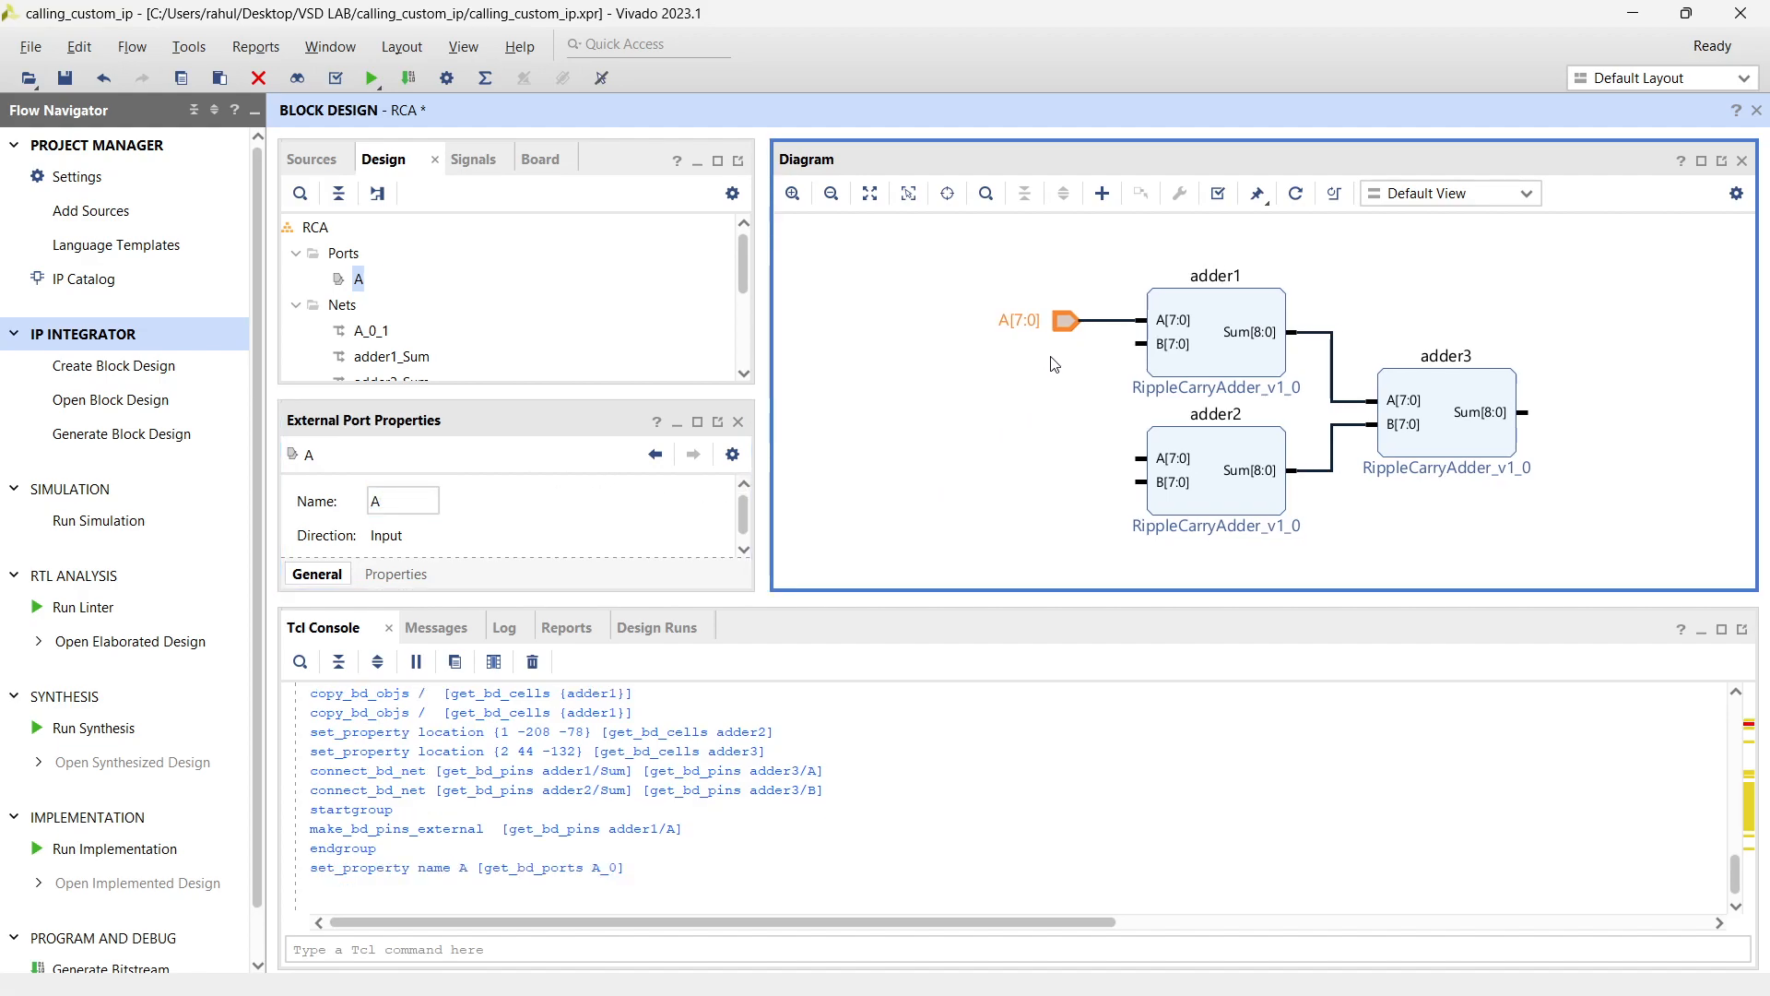
Make the B input pin of adder1 external and rename the resulting port to B
{"action": "left_click", "coordinate": [1168, 351]}
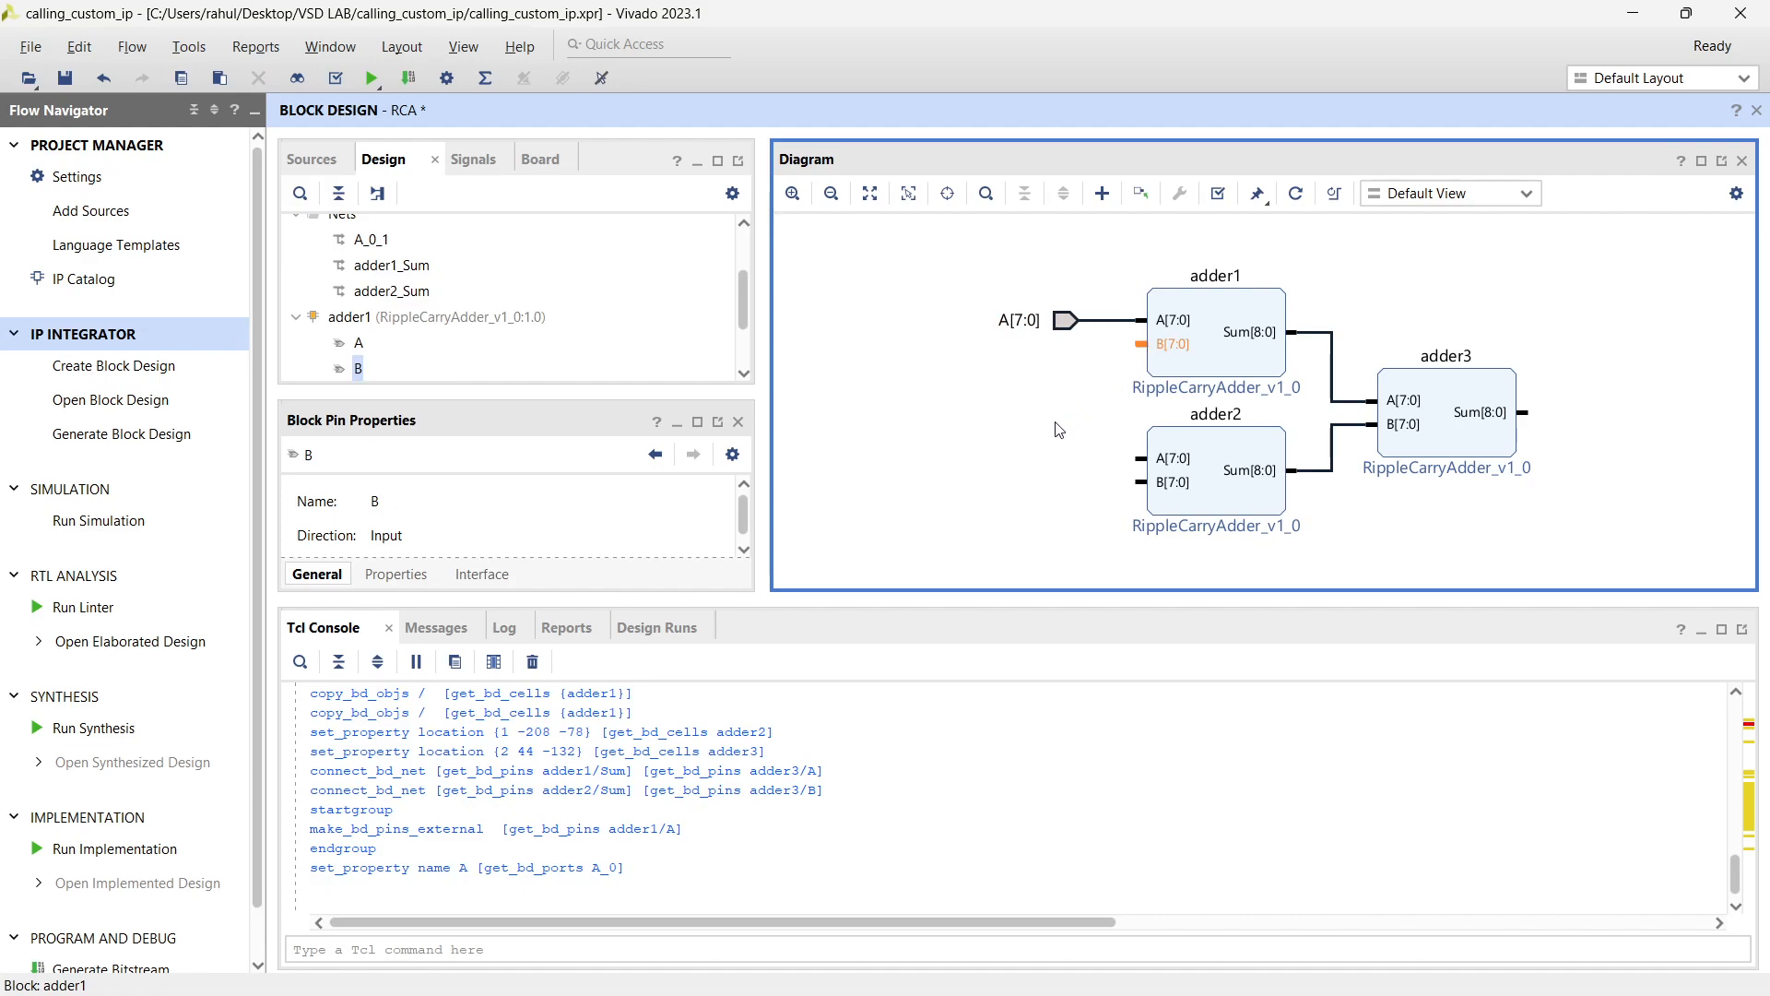
{"action": "key", "text": "ctrl+t"}
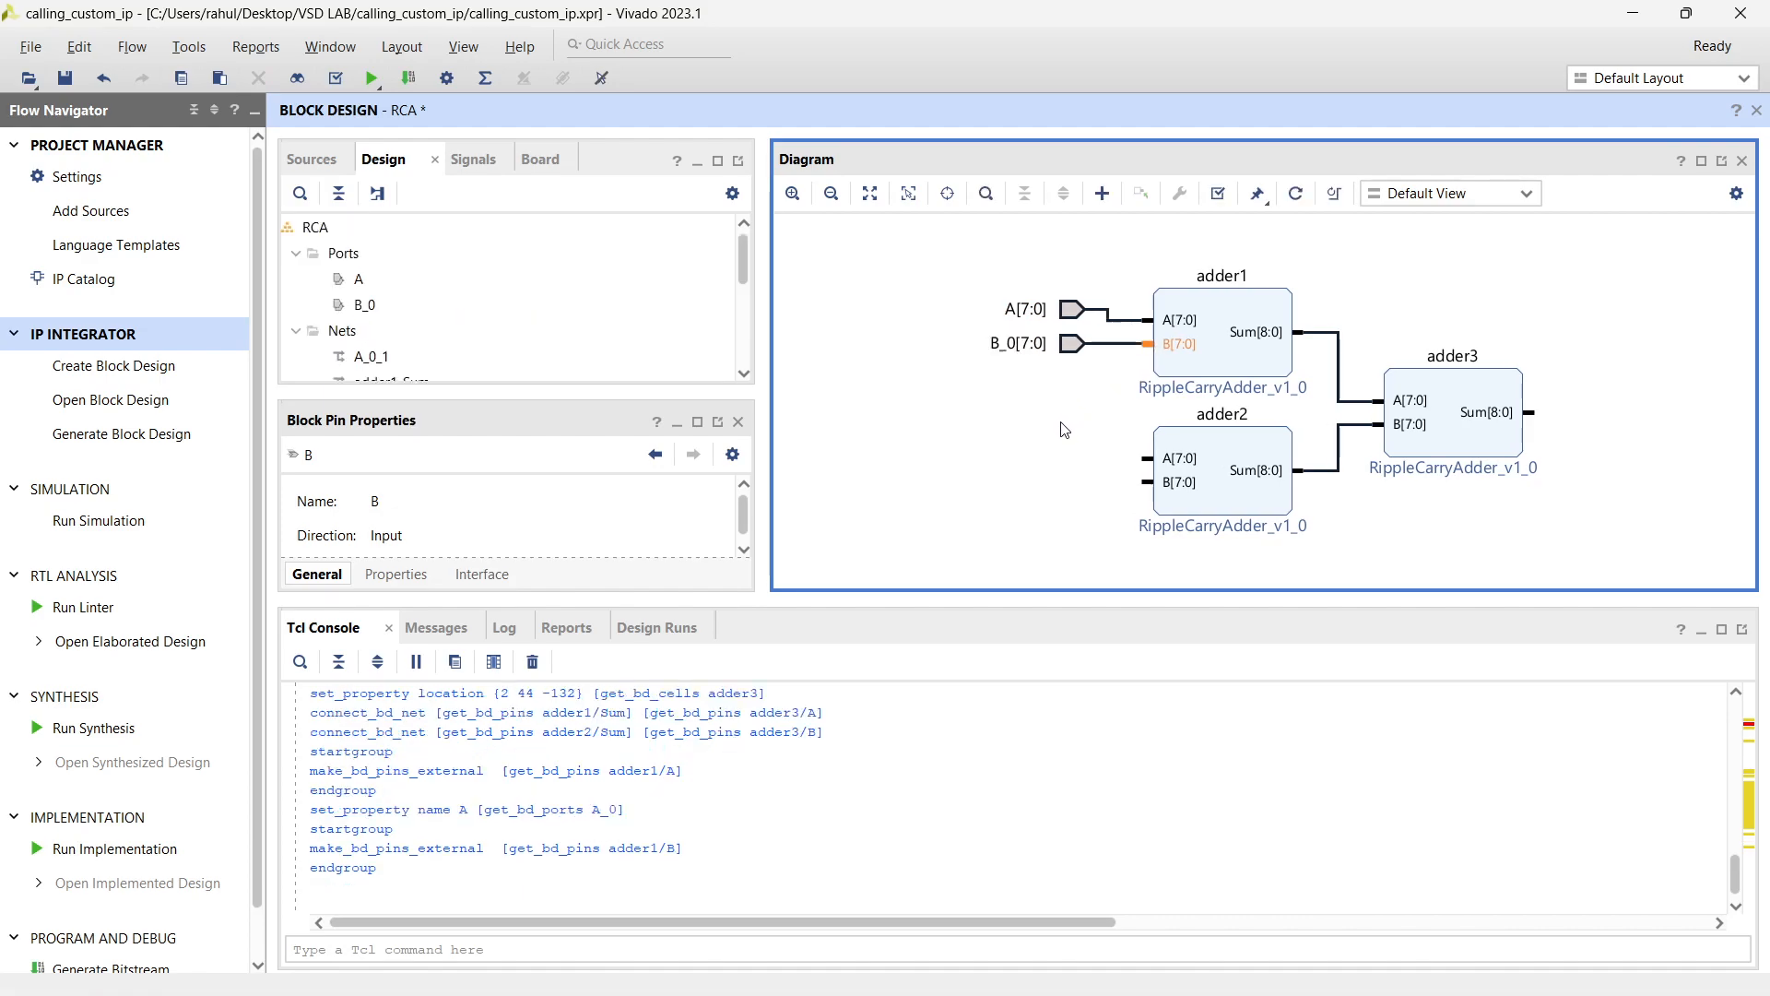
{"action": "left_click", "coordinate": [1035, 360]}
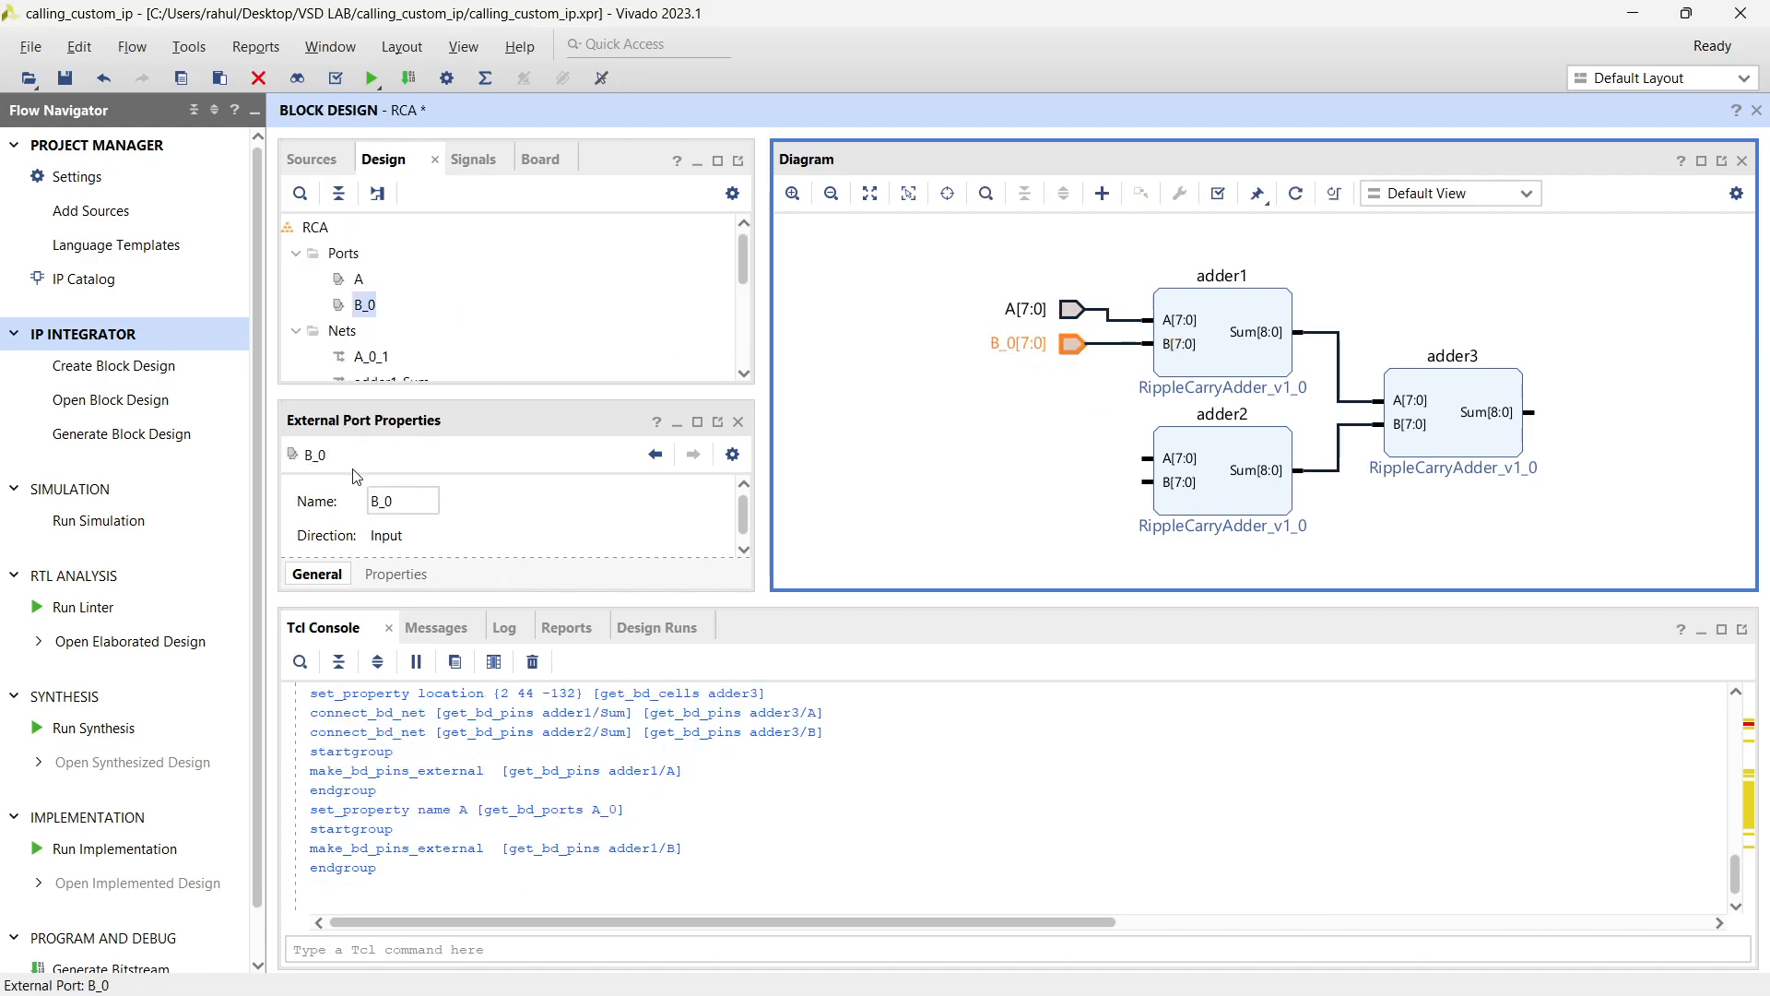
{"action": "double_click", "coordinate": [409, 504]}
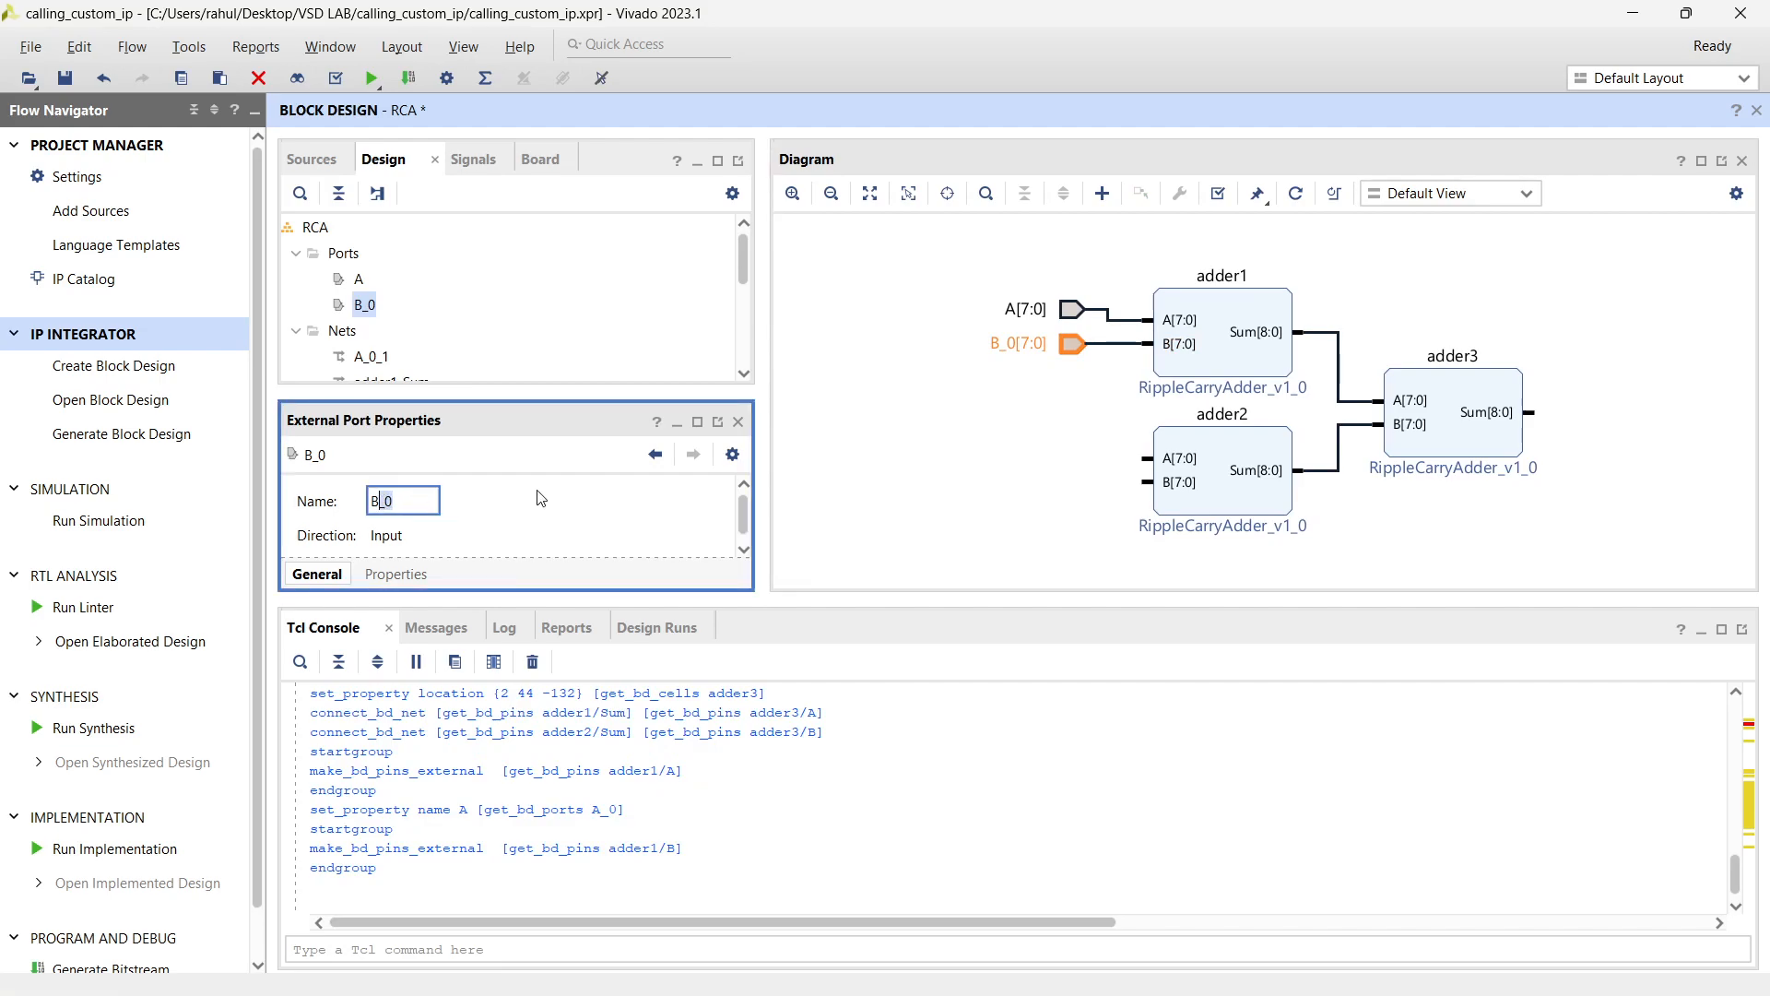
{"action": "type", "text": "B"}
{"action": "left_click", "coordinate": [990, 475]}
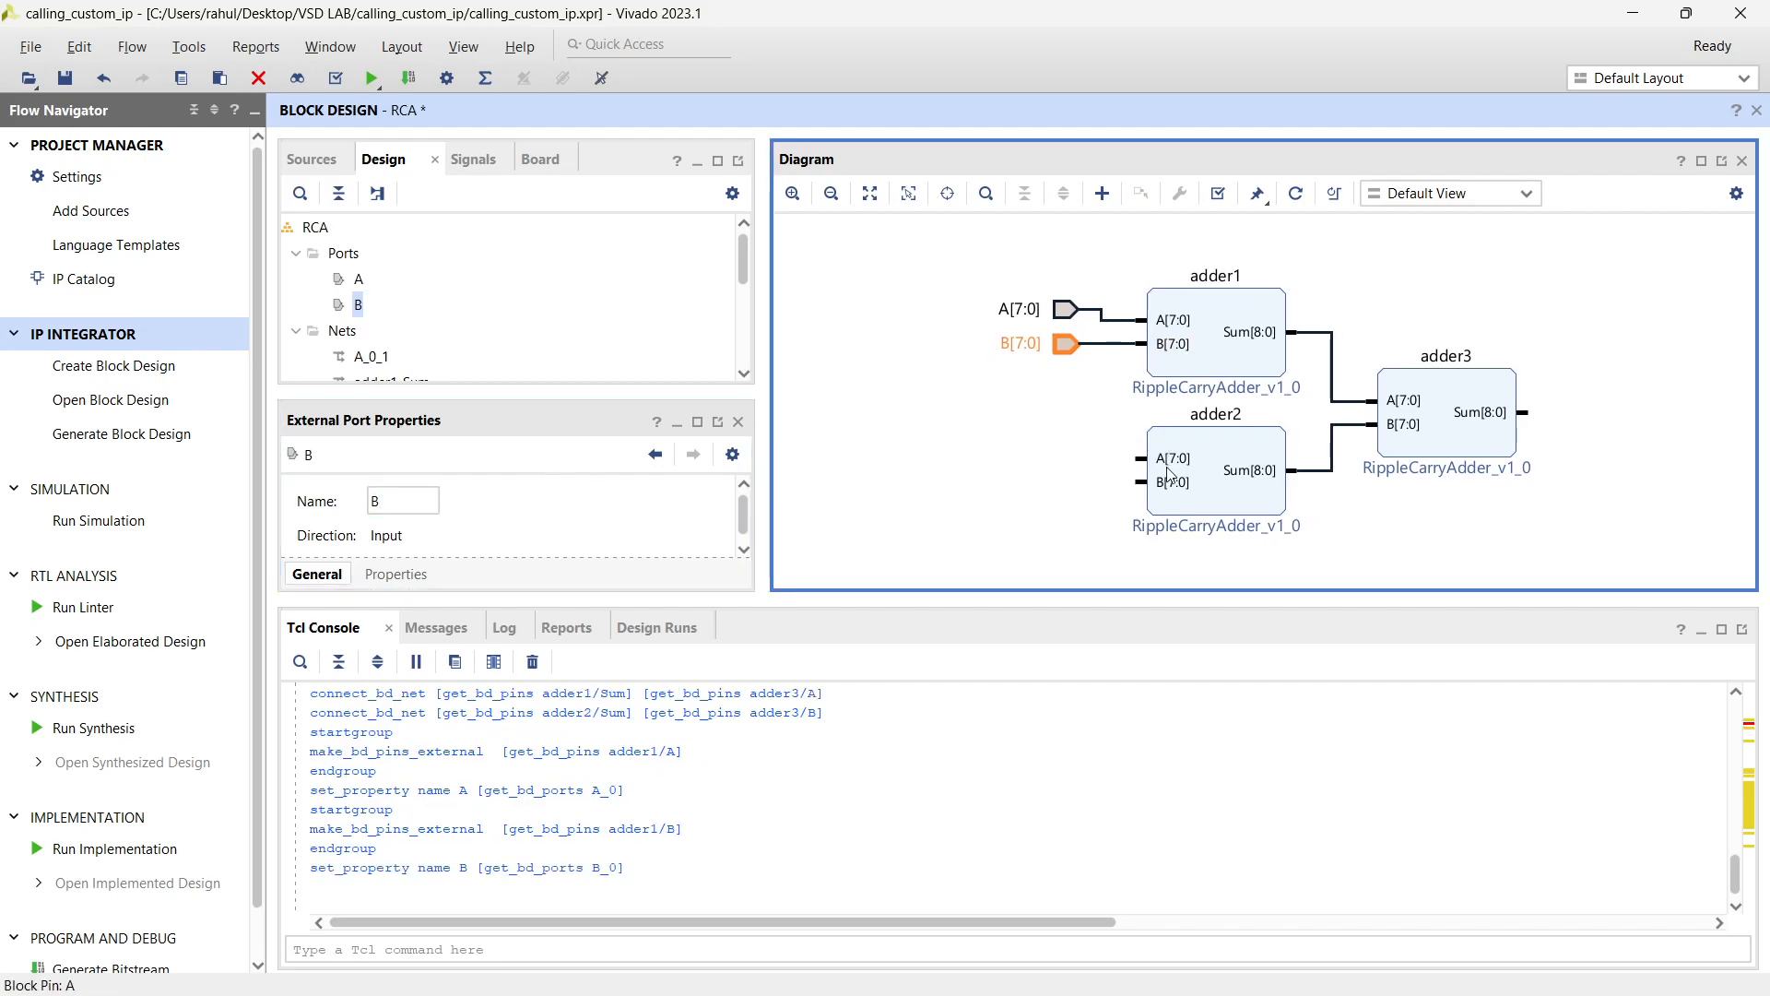
Make the A input pin of adder2 external and rename the resulting port to C
{"action": "left_click", "coordinate": [1171, 464]}
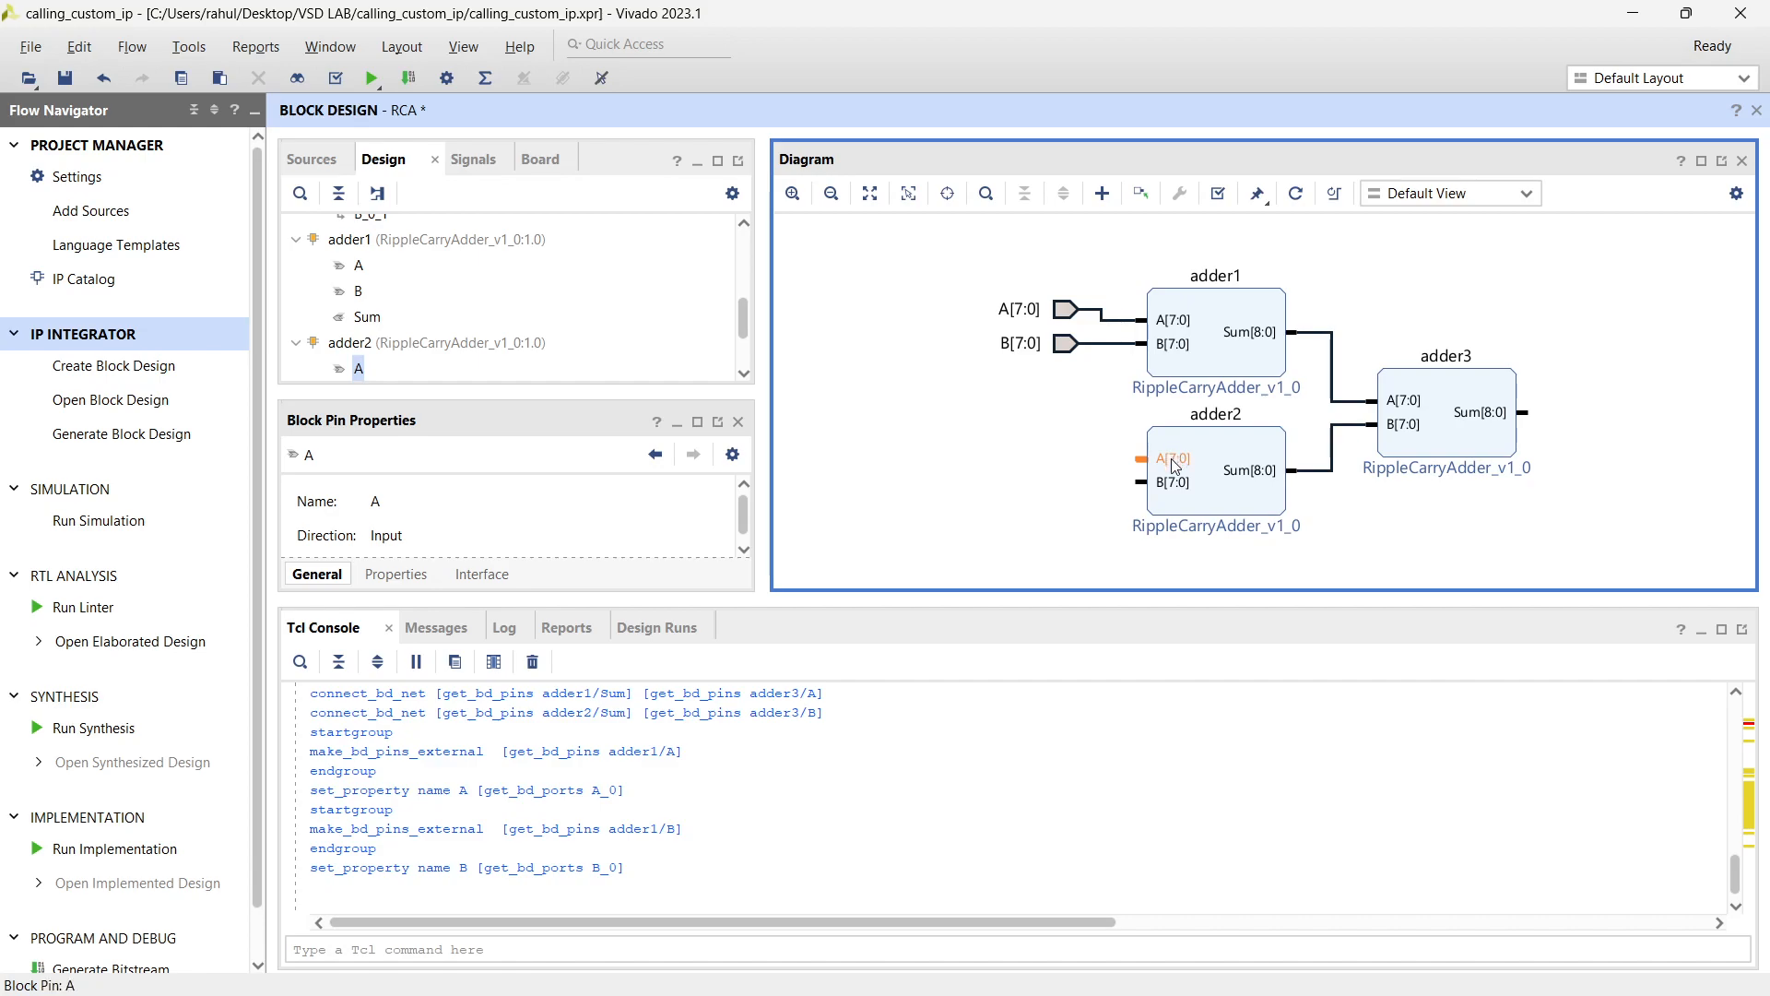
{"action": "scroll", "coordinate": [533, 355], "scroll_direction": "down", "scroll_amount": 1}
{"action": "key", "text": "ctrl+t"}
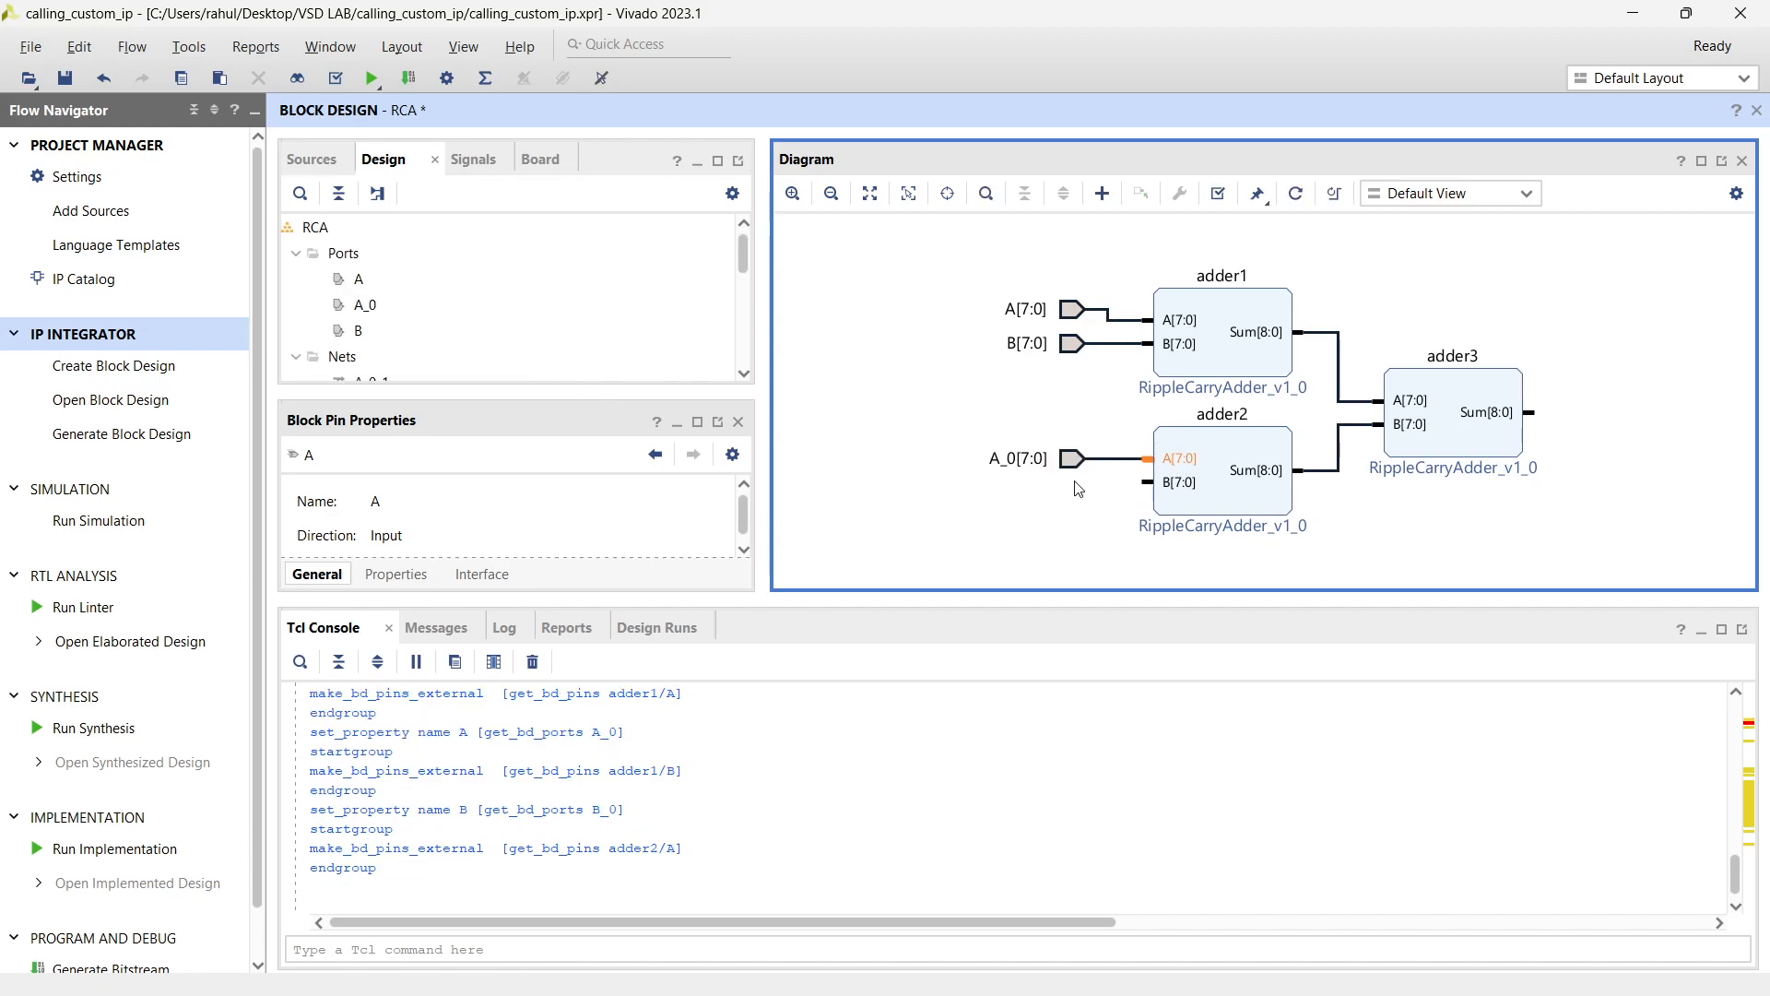
{"action": "left_click", "coordinate": [387, 502]}
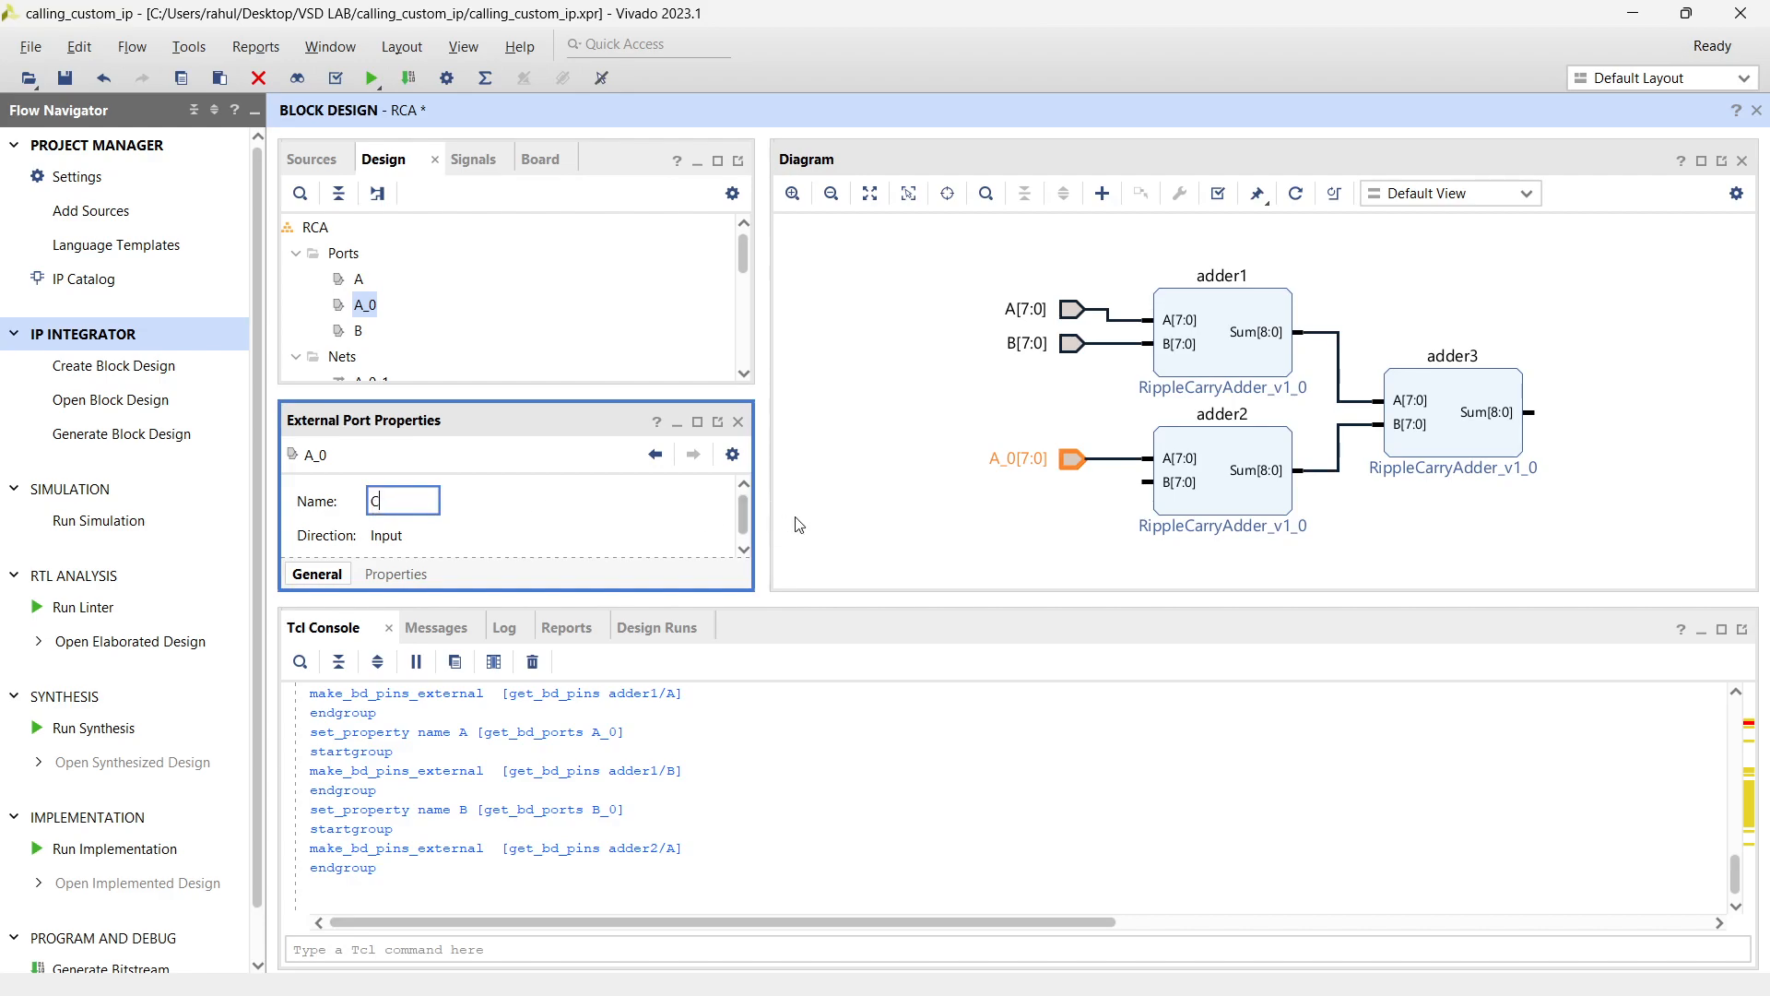
{"action": "type", "text": "C"}
{"action": "key", "text": "Return"}
Make the B input pin of adder2 external and rename the resulting port to D
{"action": "left_click", "coordinate": [1171, 485]}
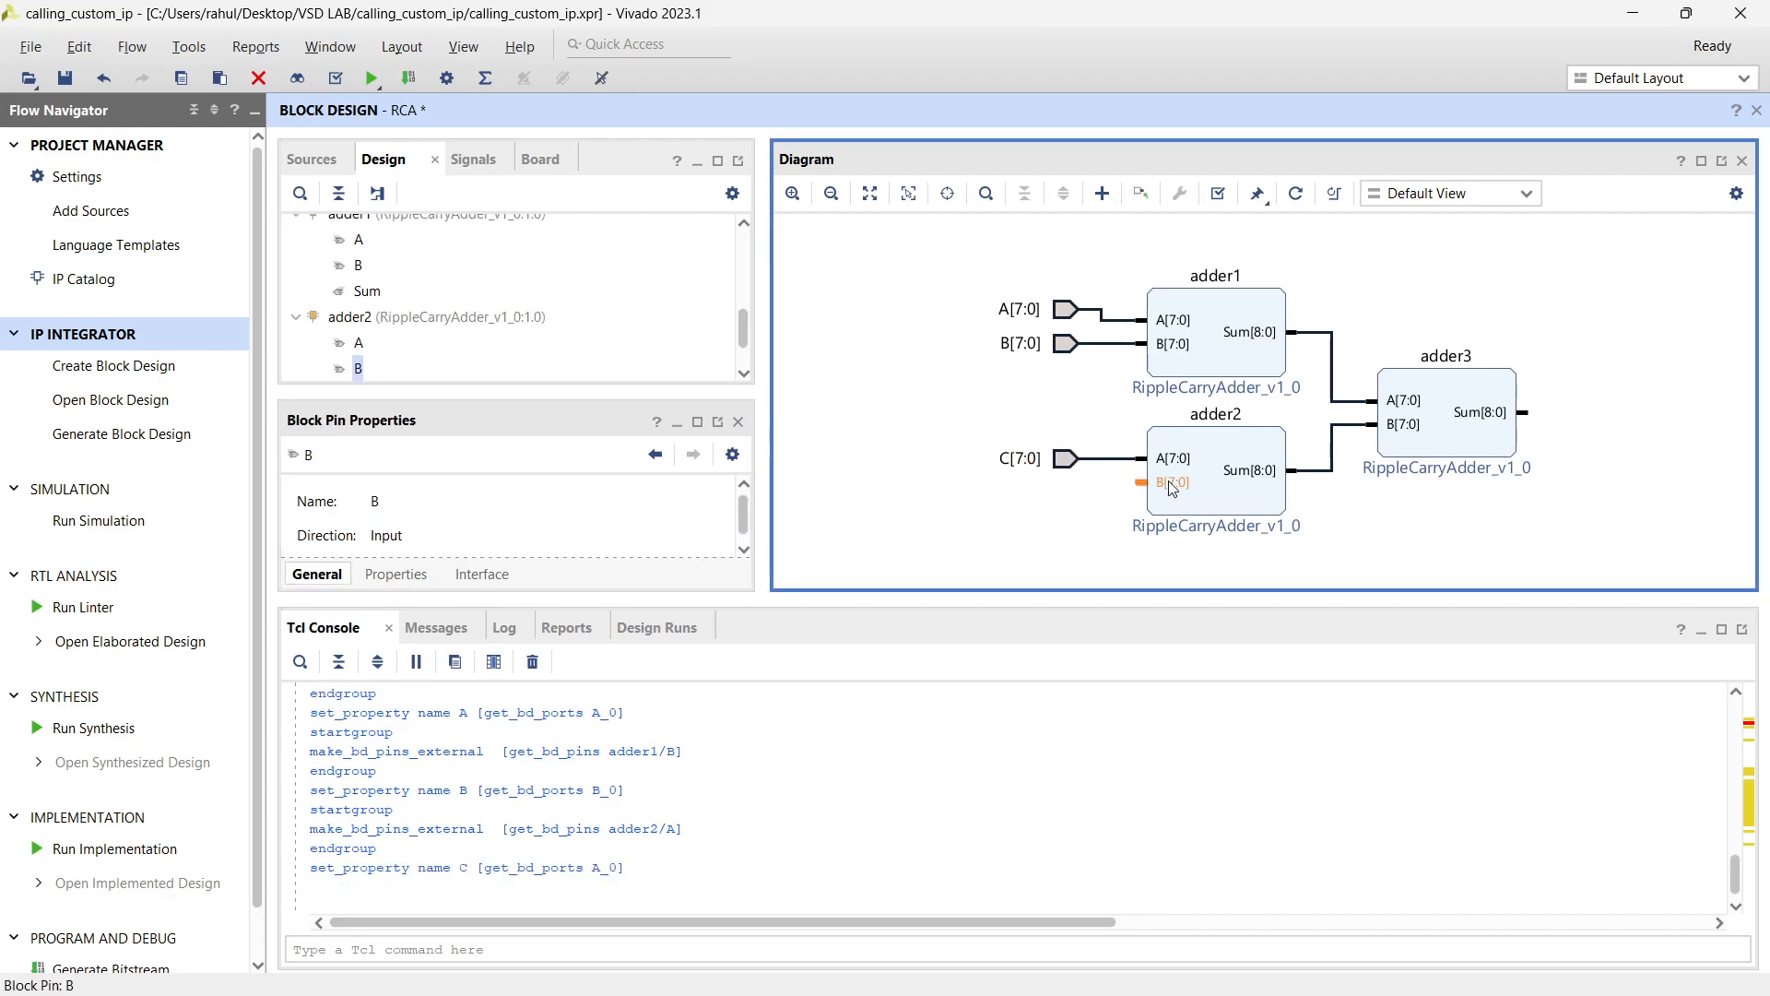
{"action": "key", "text": "ctrl+t"}
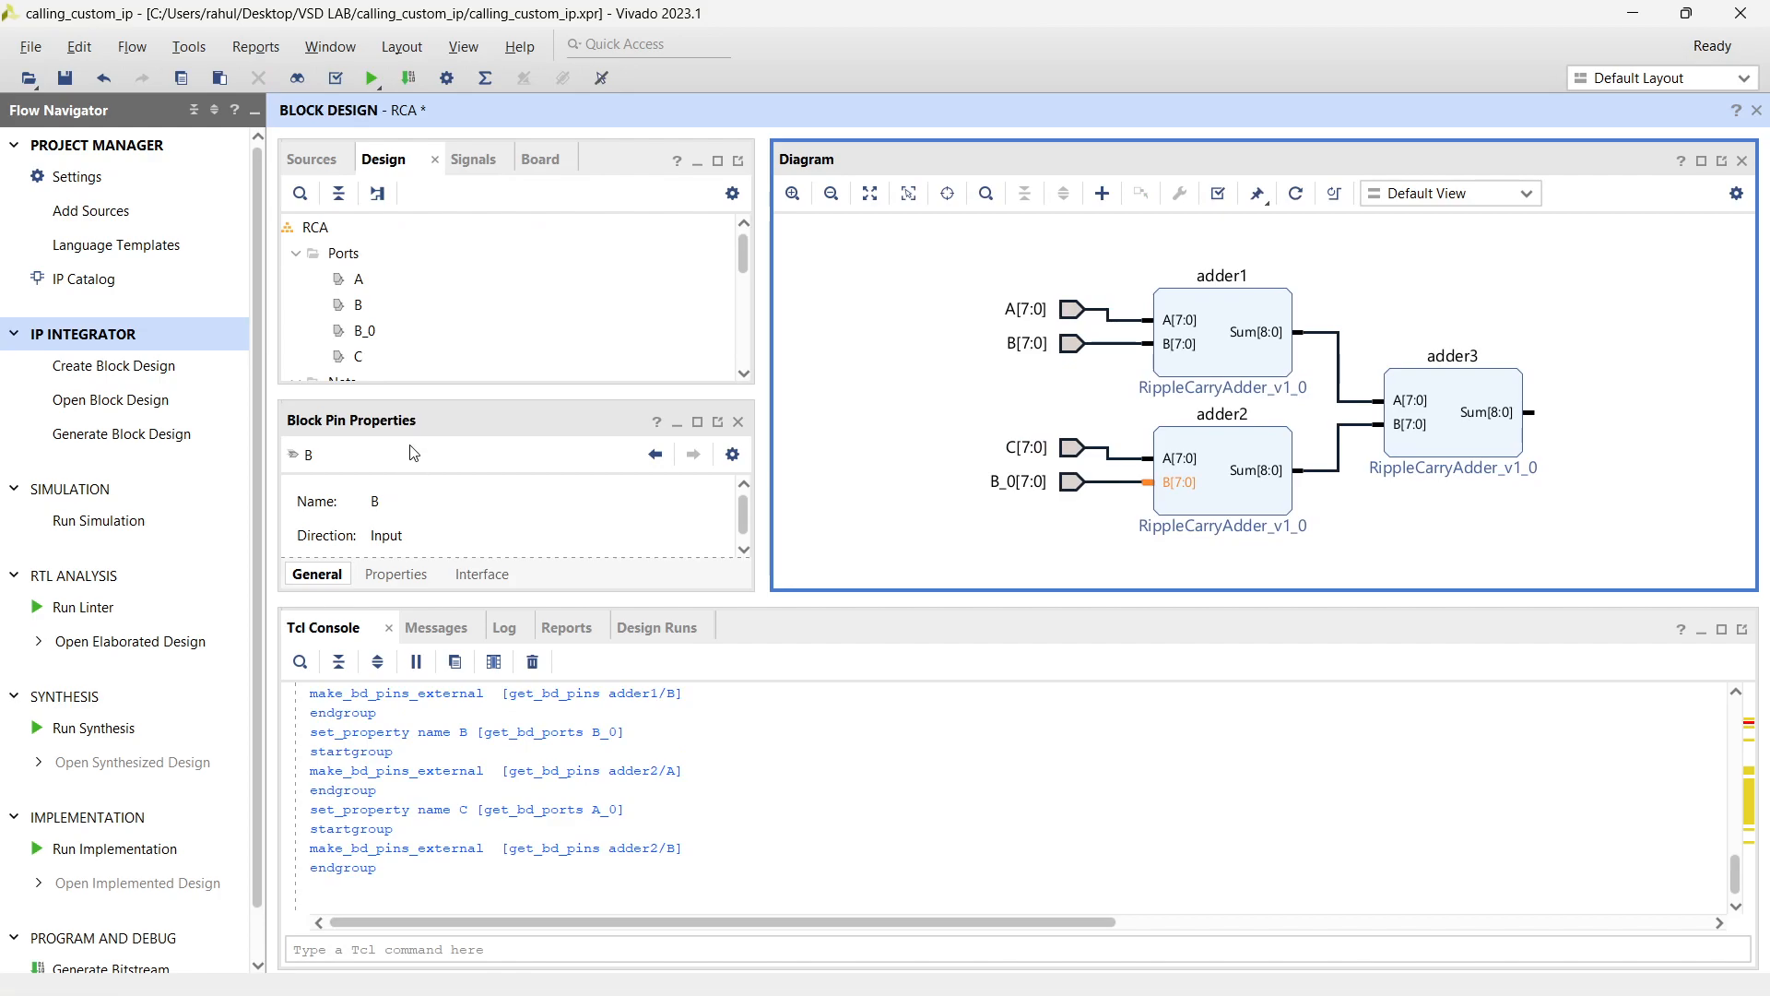
{"action": "double_click", "coordinate": [369, 501]}
{"action": "type", "text": "D"}
{"action": "key", "text": "Return"}
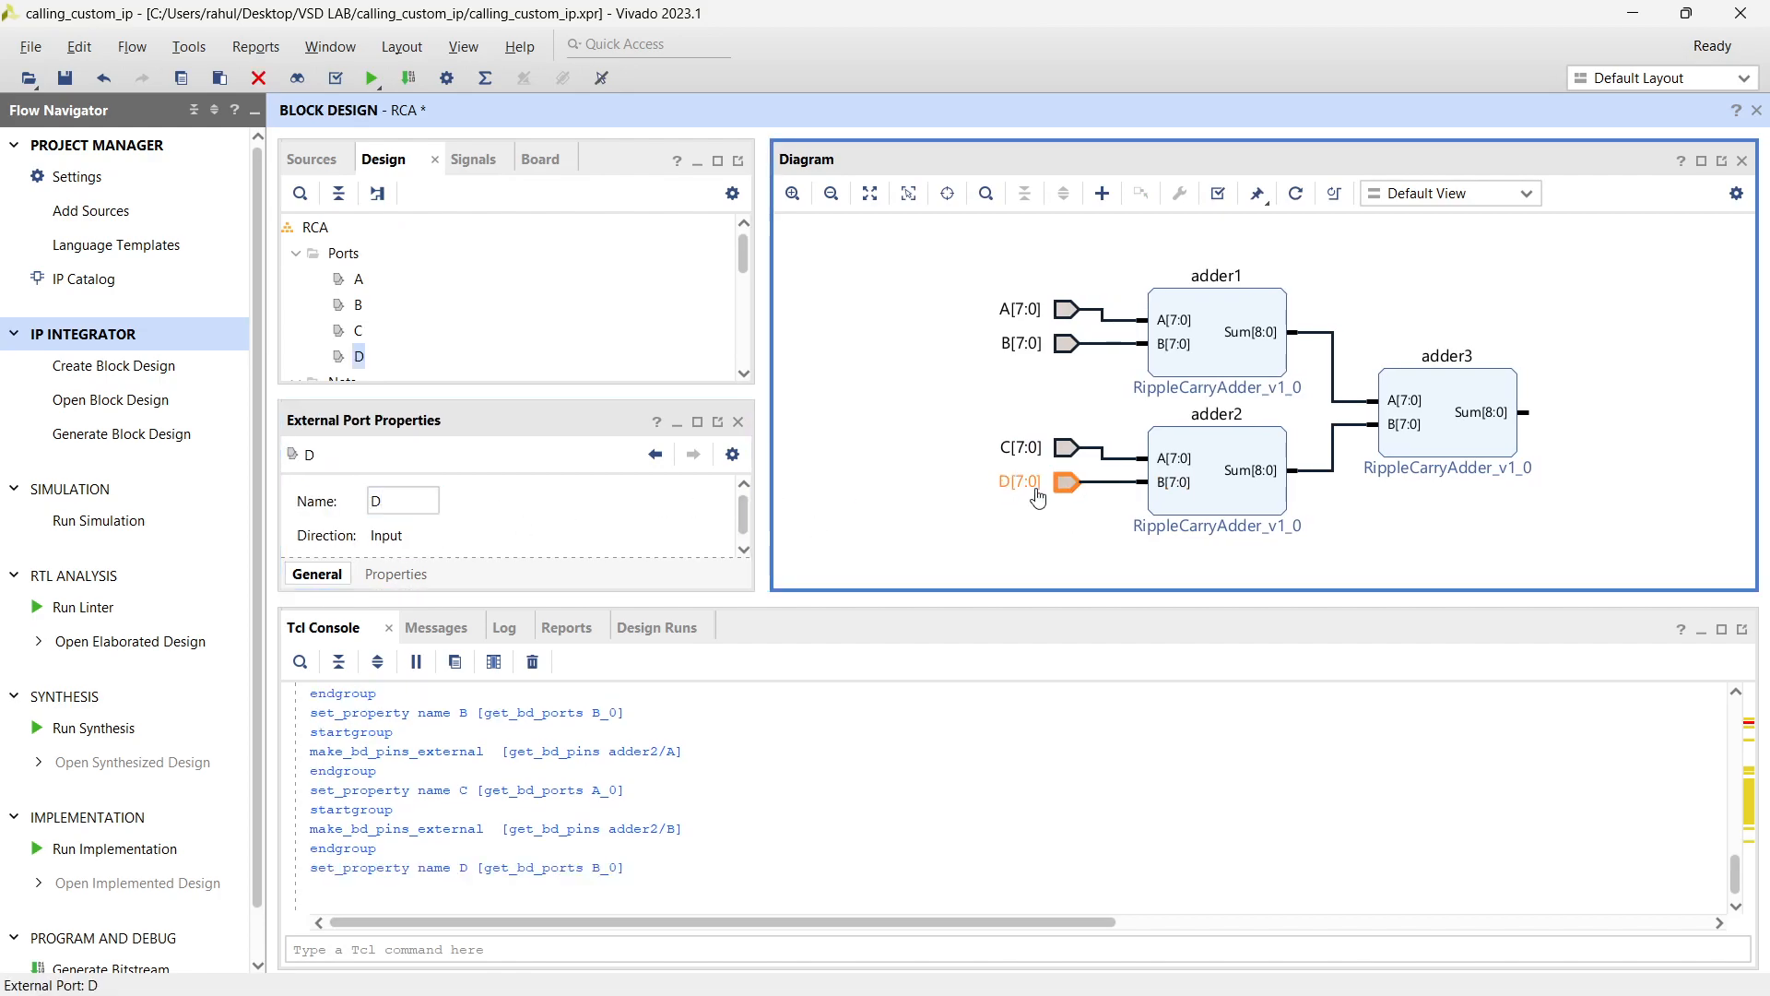
{"action": "left_click", "coordinate": [961, 487]}
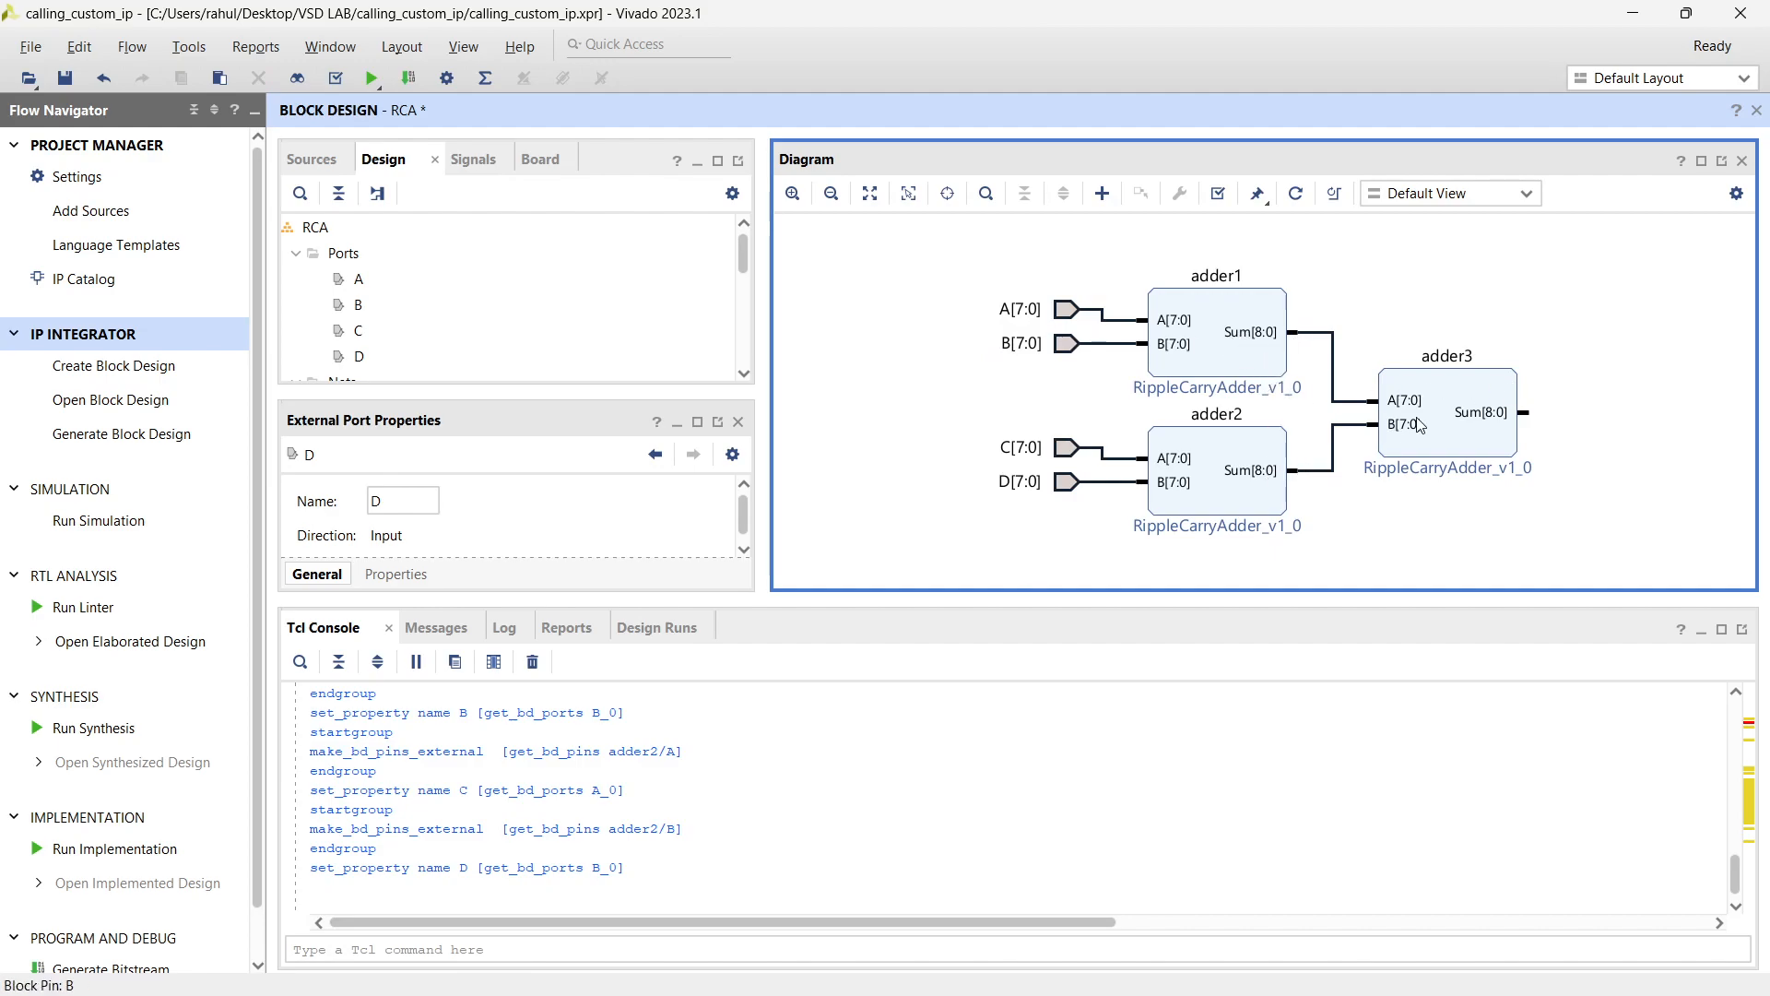
Make the Sum output pin of adder3 external and rename the resulting port to Sum
{"action": "scroll", "coordinate": [1462, 428], "scroll_direction": "right", "scroll_amount": 1}
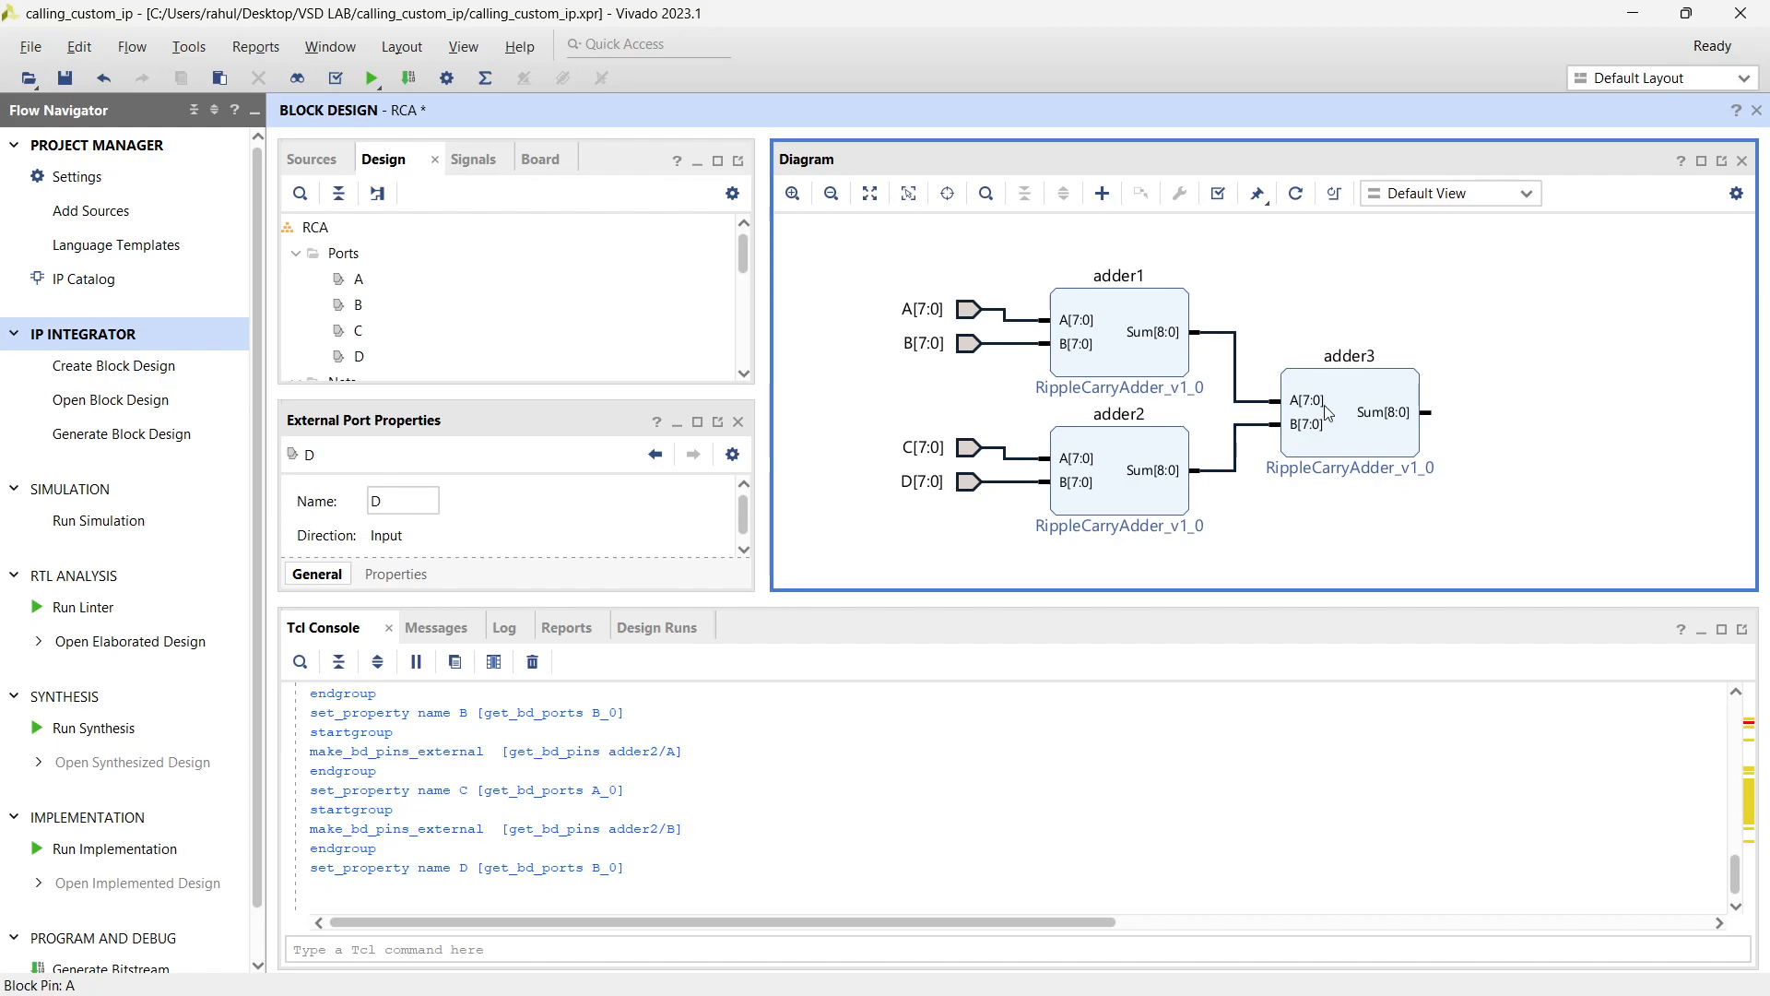
{"action": "left_click", "coordinate": [1406, 415]}
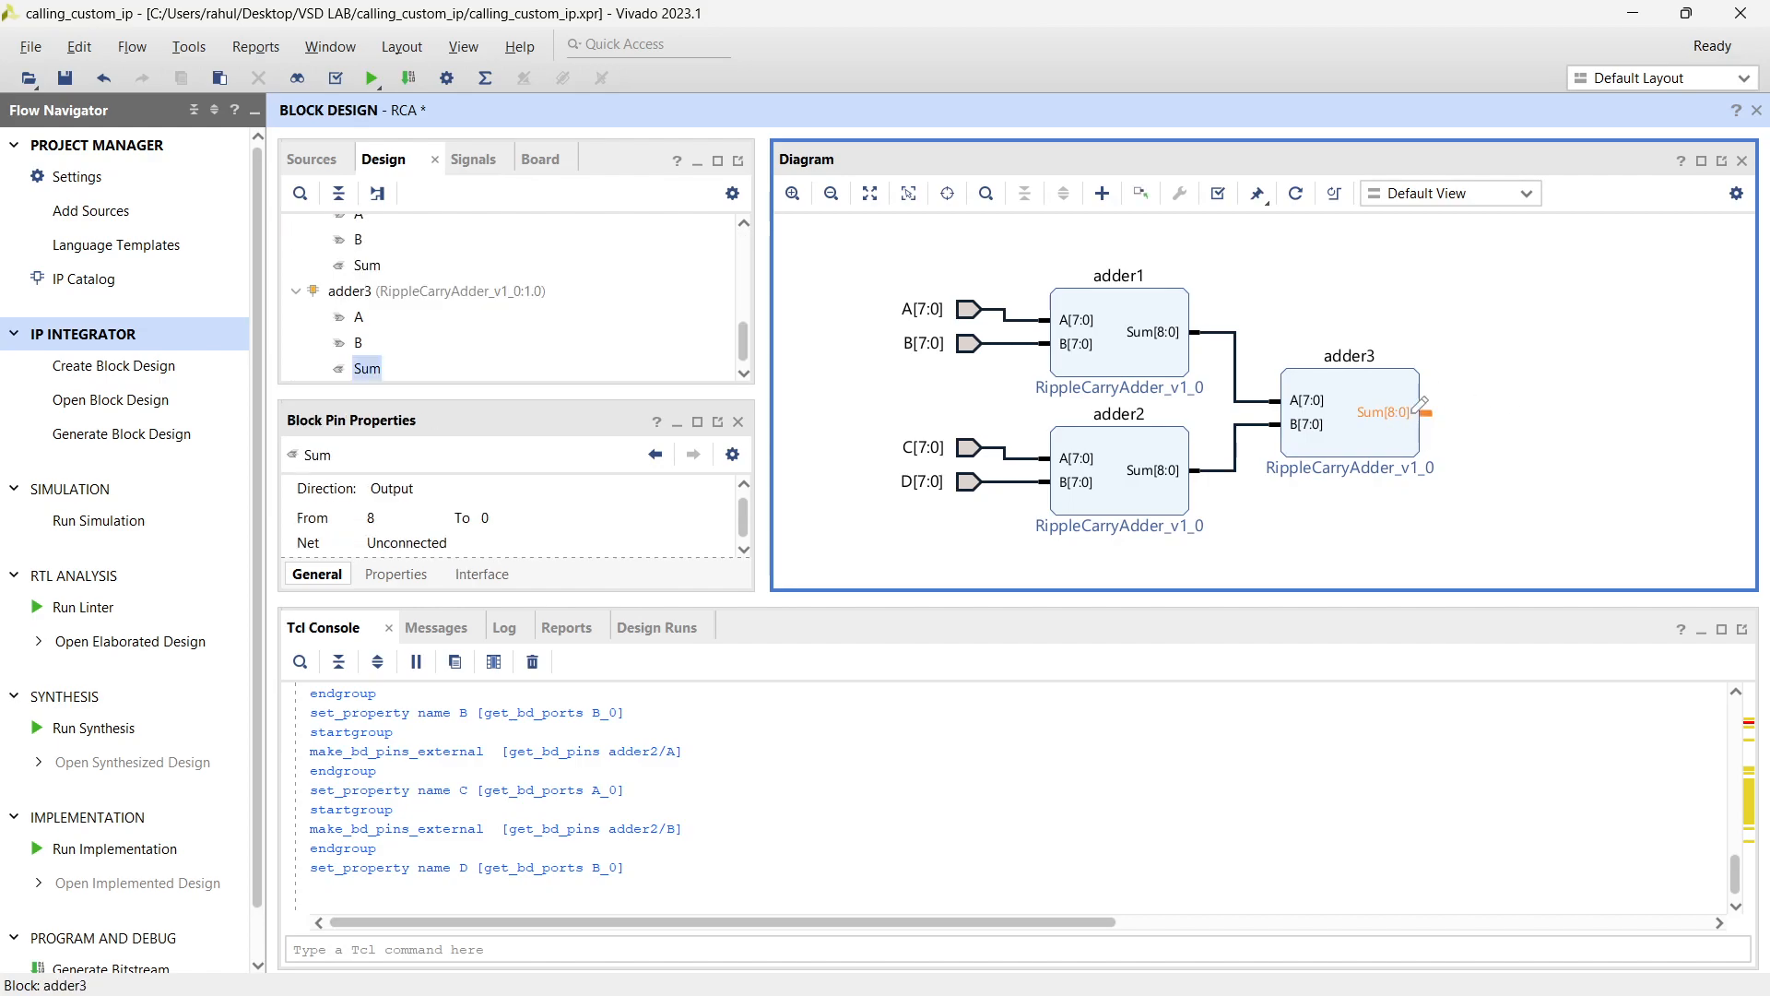
{"action": "key", "text": "ctrl+t"}
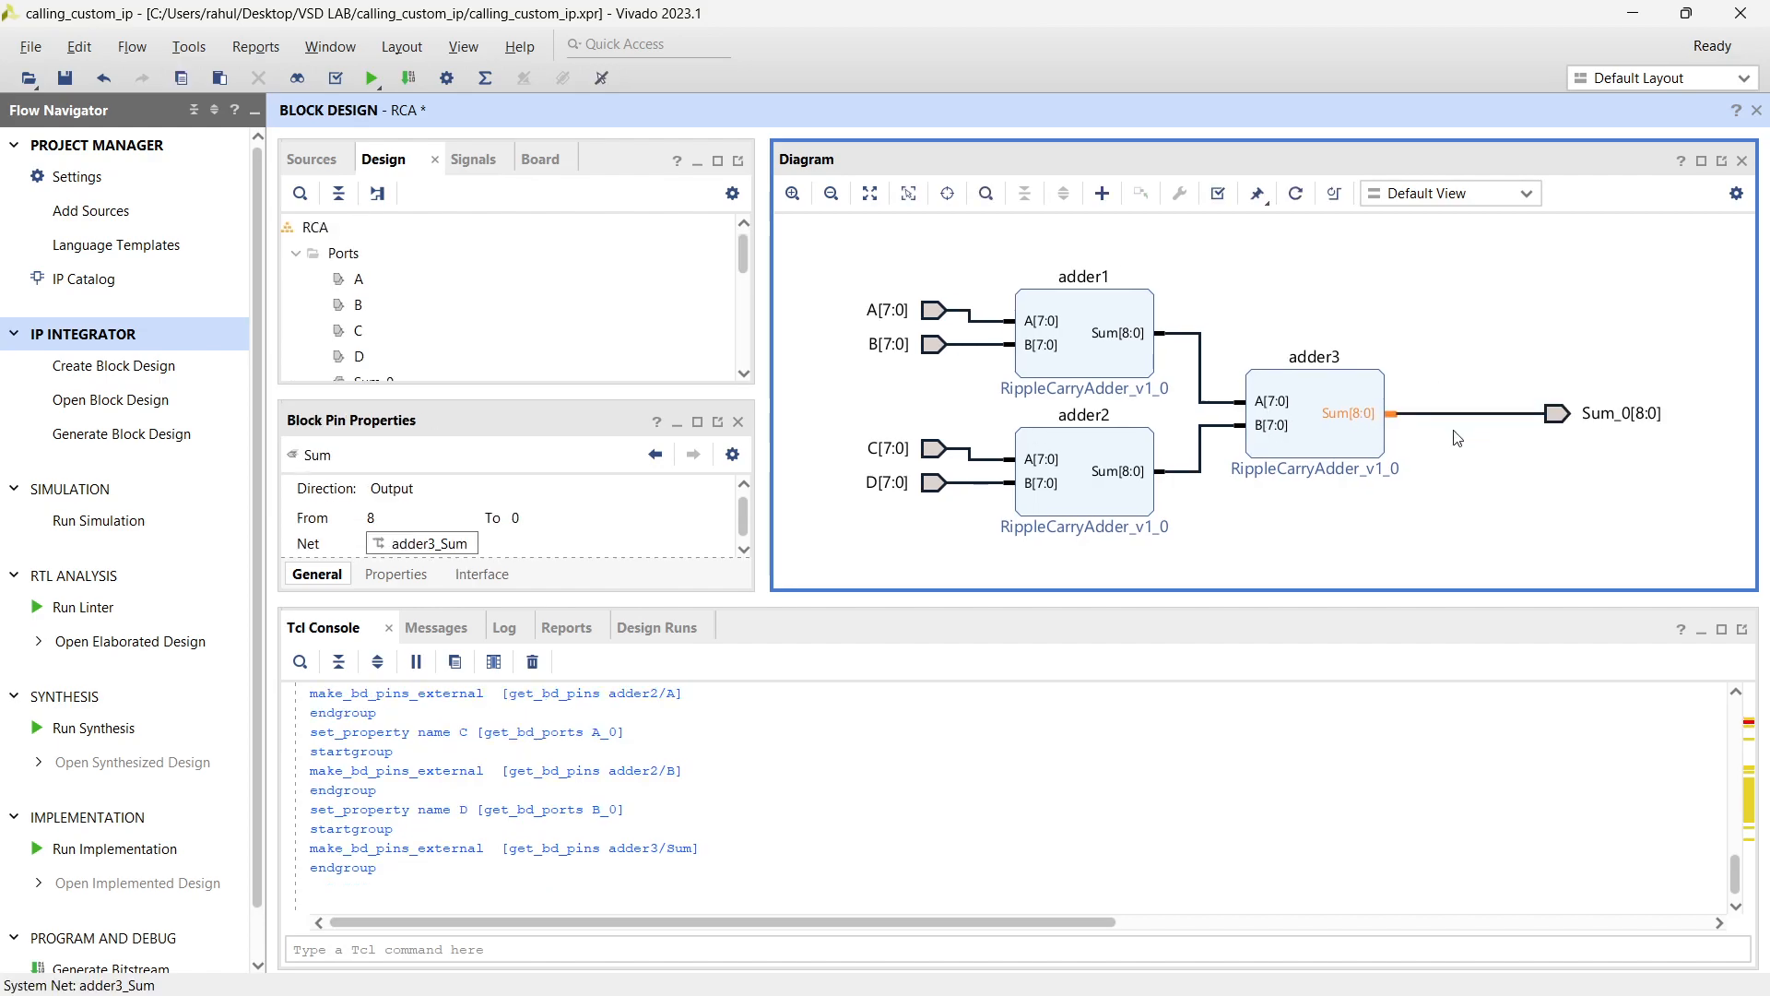
{"action": "left_click", "coordinate": [430, 498]}
{"action": "key", "text": "BackSpace"}
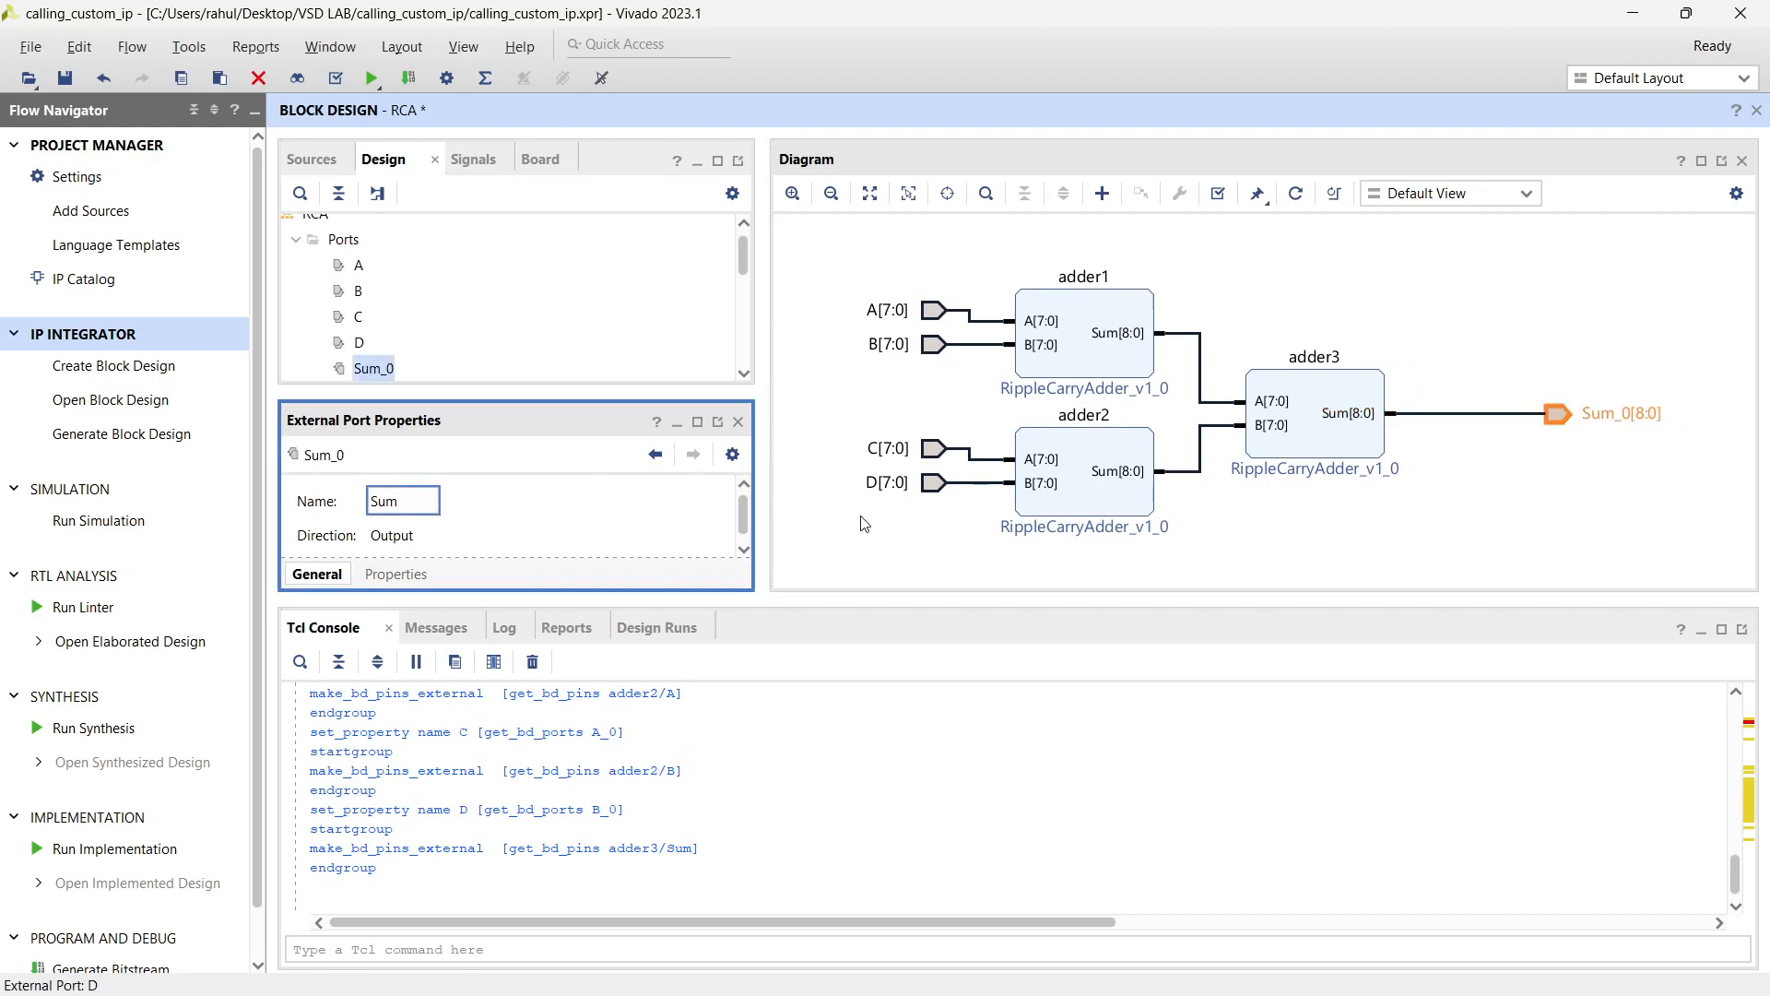
{"action": "left_click", "coordinate": [861, 514]}
{"action": "left_click", "coordinate": [1455, 545]}
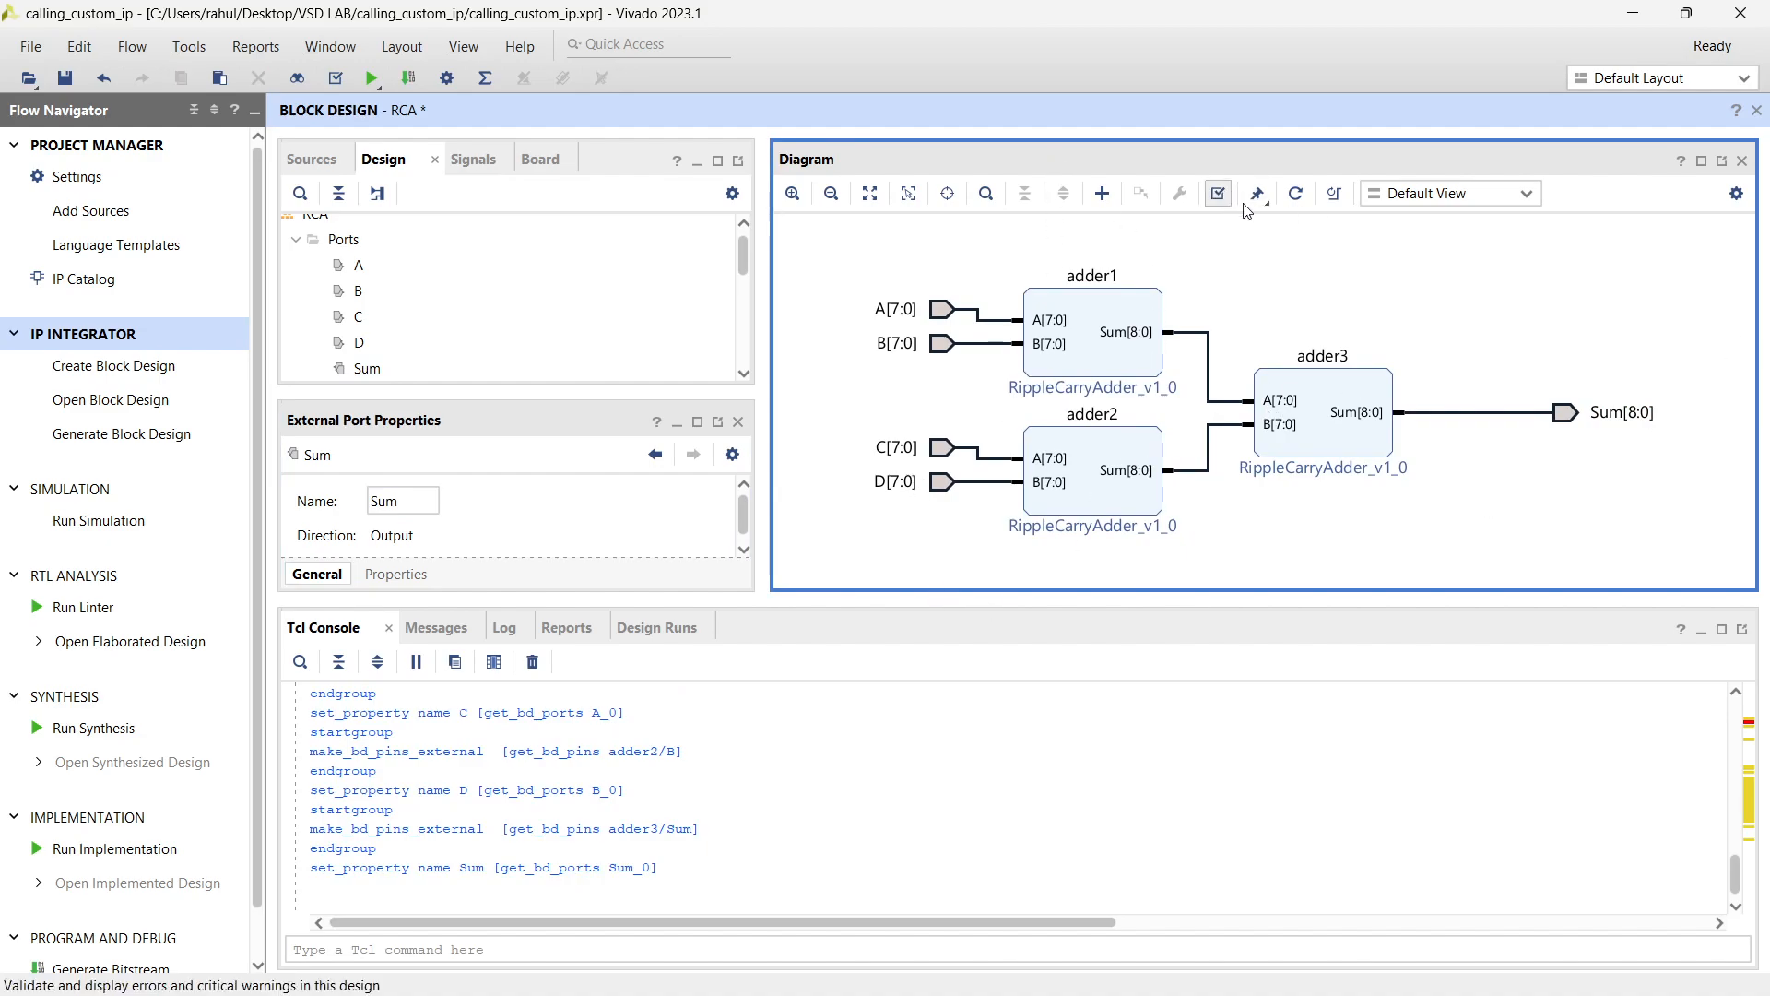
Pin the adder1 block to its location and try repositioning it in the diagram
{"action": "left_click", "coordinate": [1088, 311]}
{"action": "left_click", "coordinate": [1259, 194]}
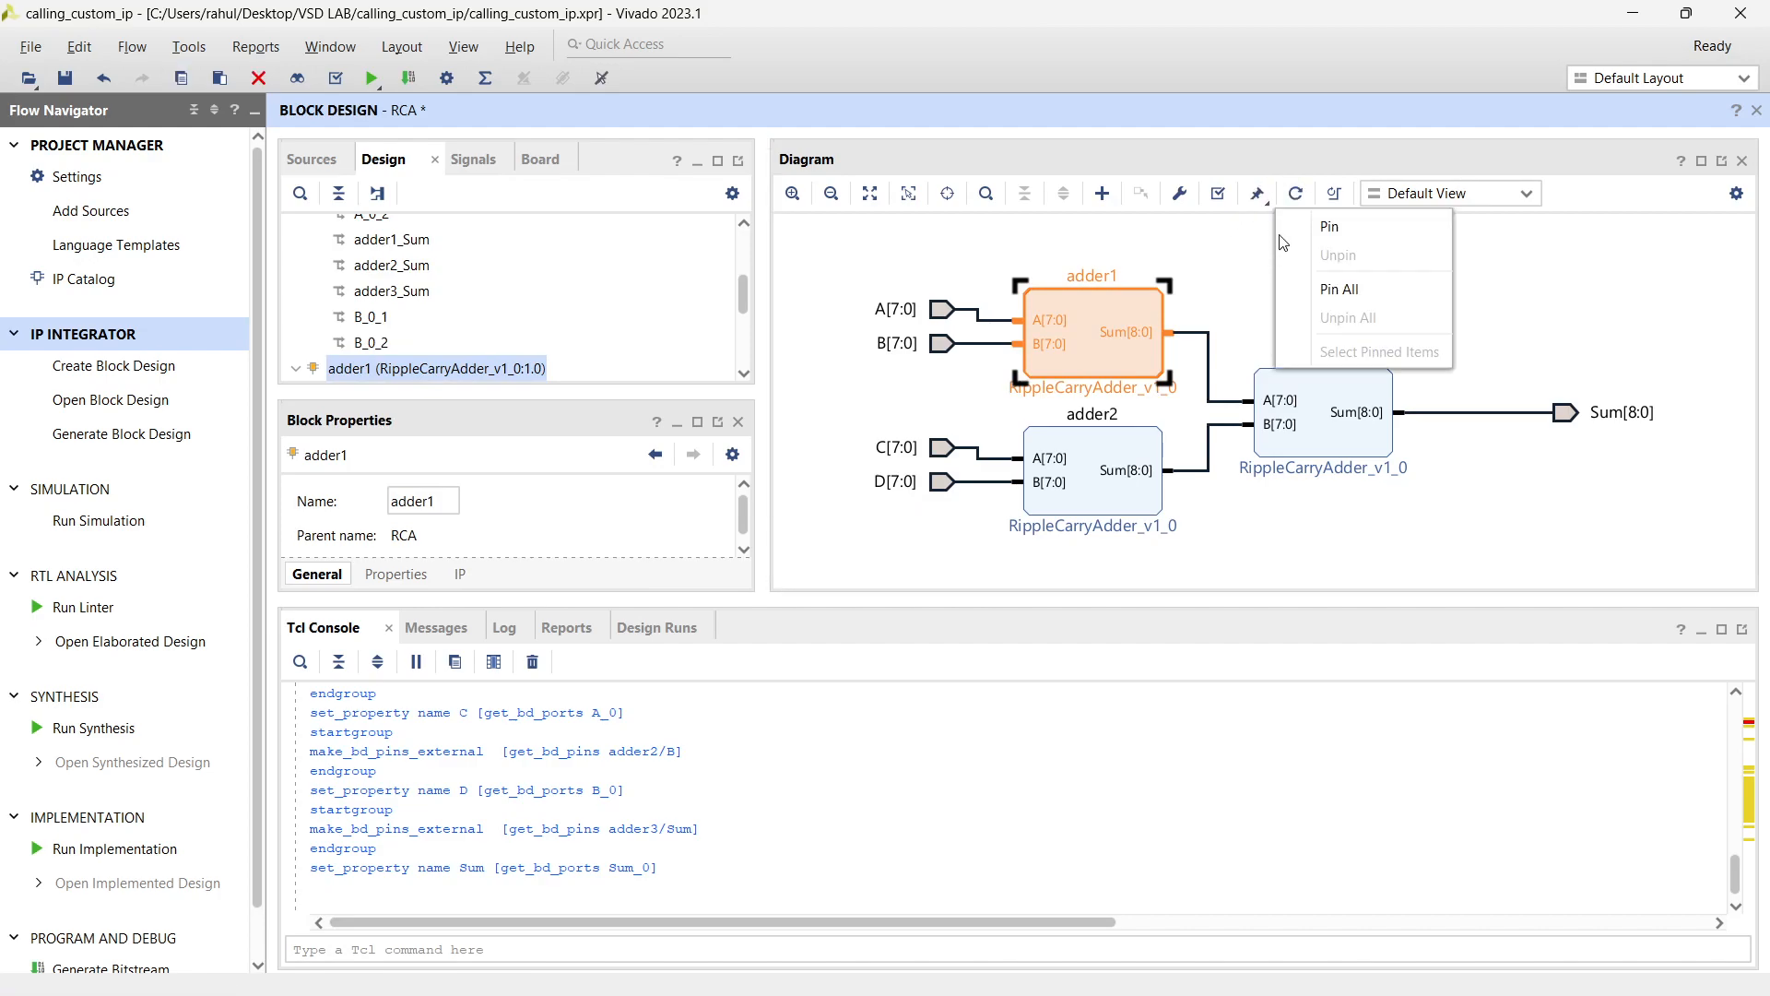
{"action": "left_click", "coordinate": [1330, 226]}
{"action": "left_click", "coordinate": [1092, 318]}
{"action": "left_click_drag", "start_coordinate": [1091, 318], "coordinate": [1138, 323]}
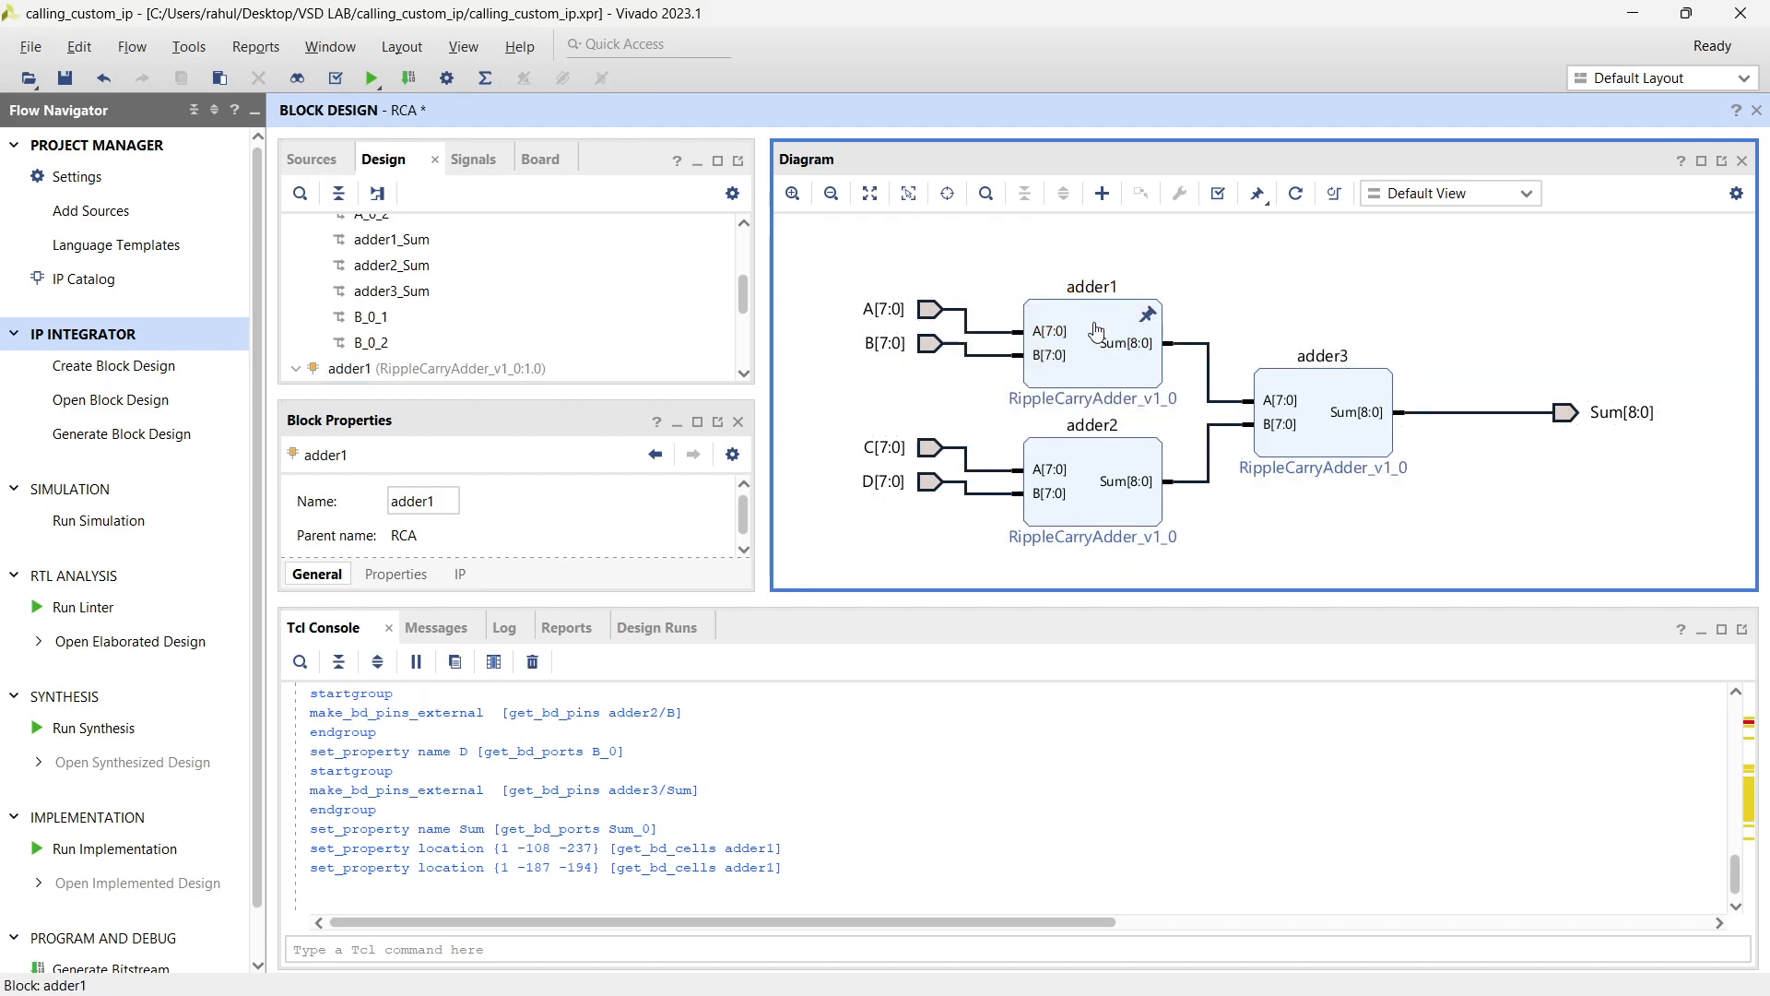
{"action": "left_click", "coordinate": [1149, 318]}
{"action": "left_click_drag", "start_coordinate": [1145, 320], "coordinate": [1146, 310]}
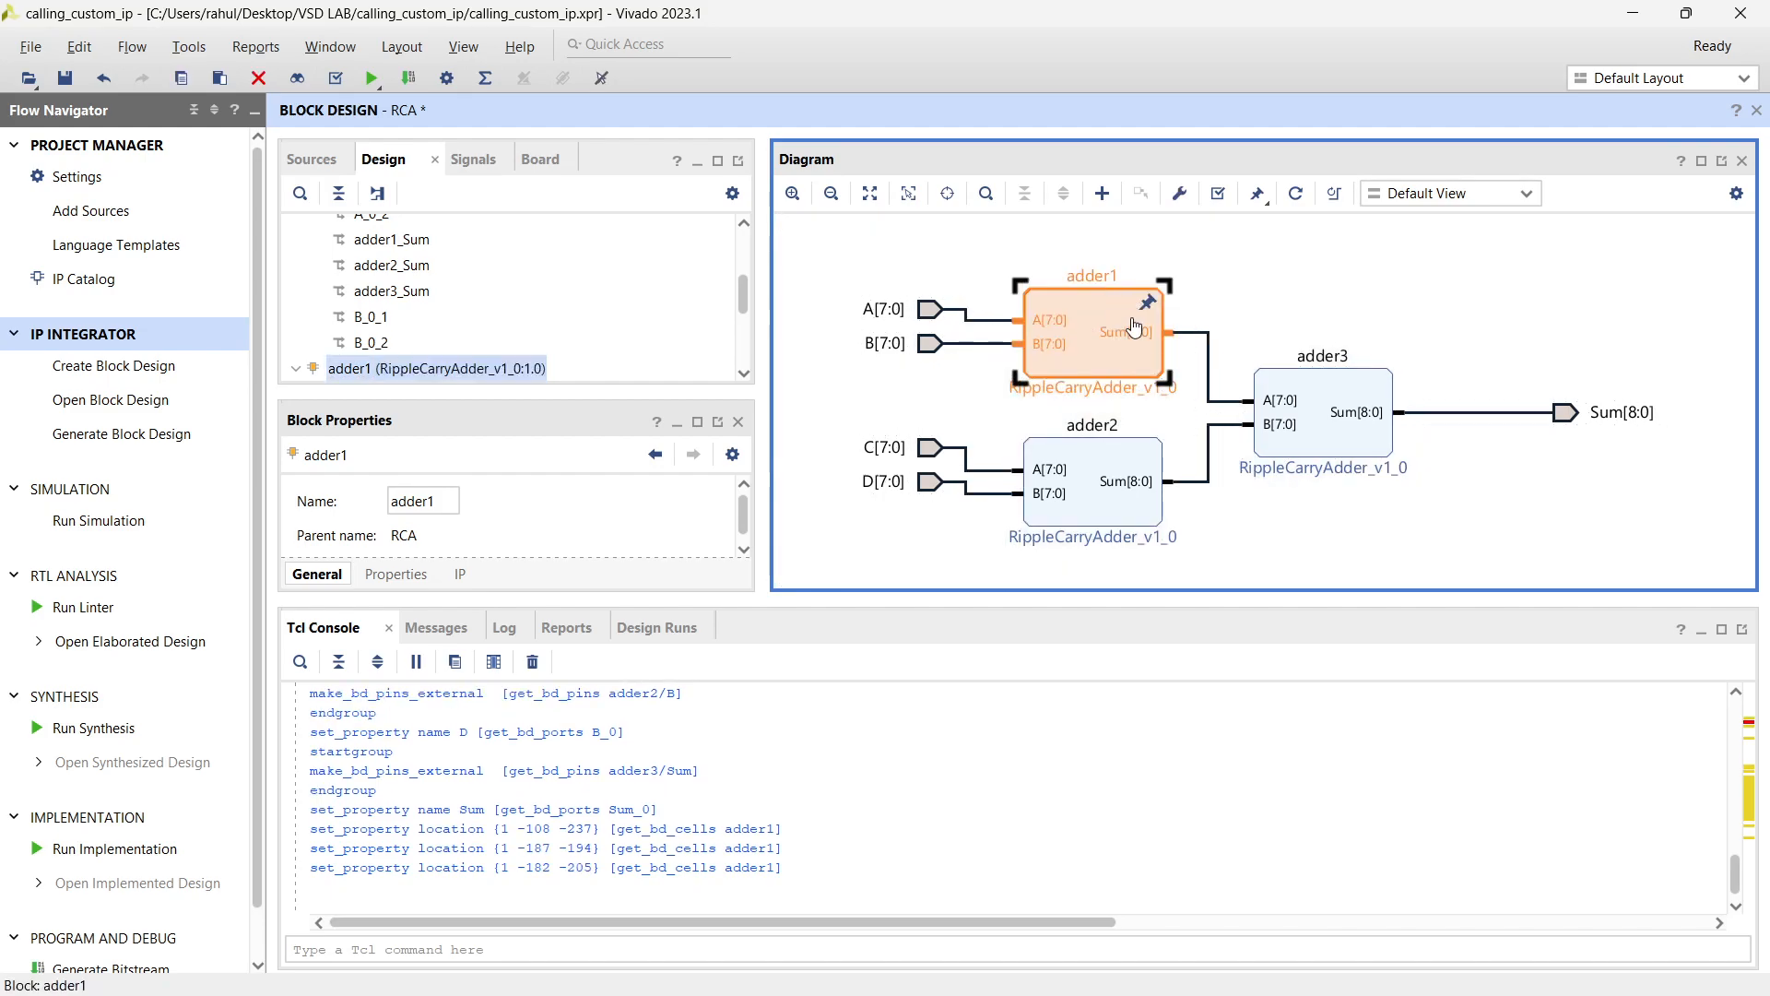
{"action": "left_click", "coordinate": [1196, 324]}
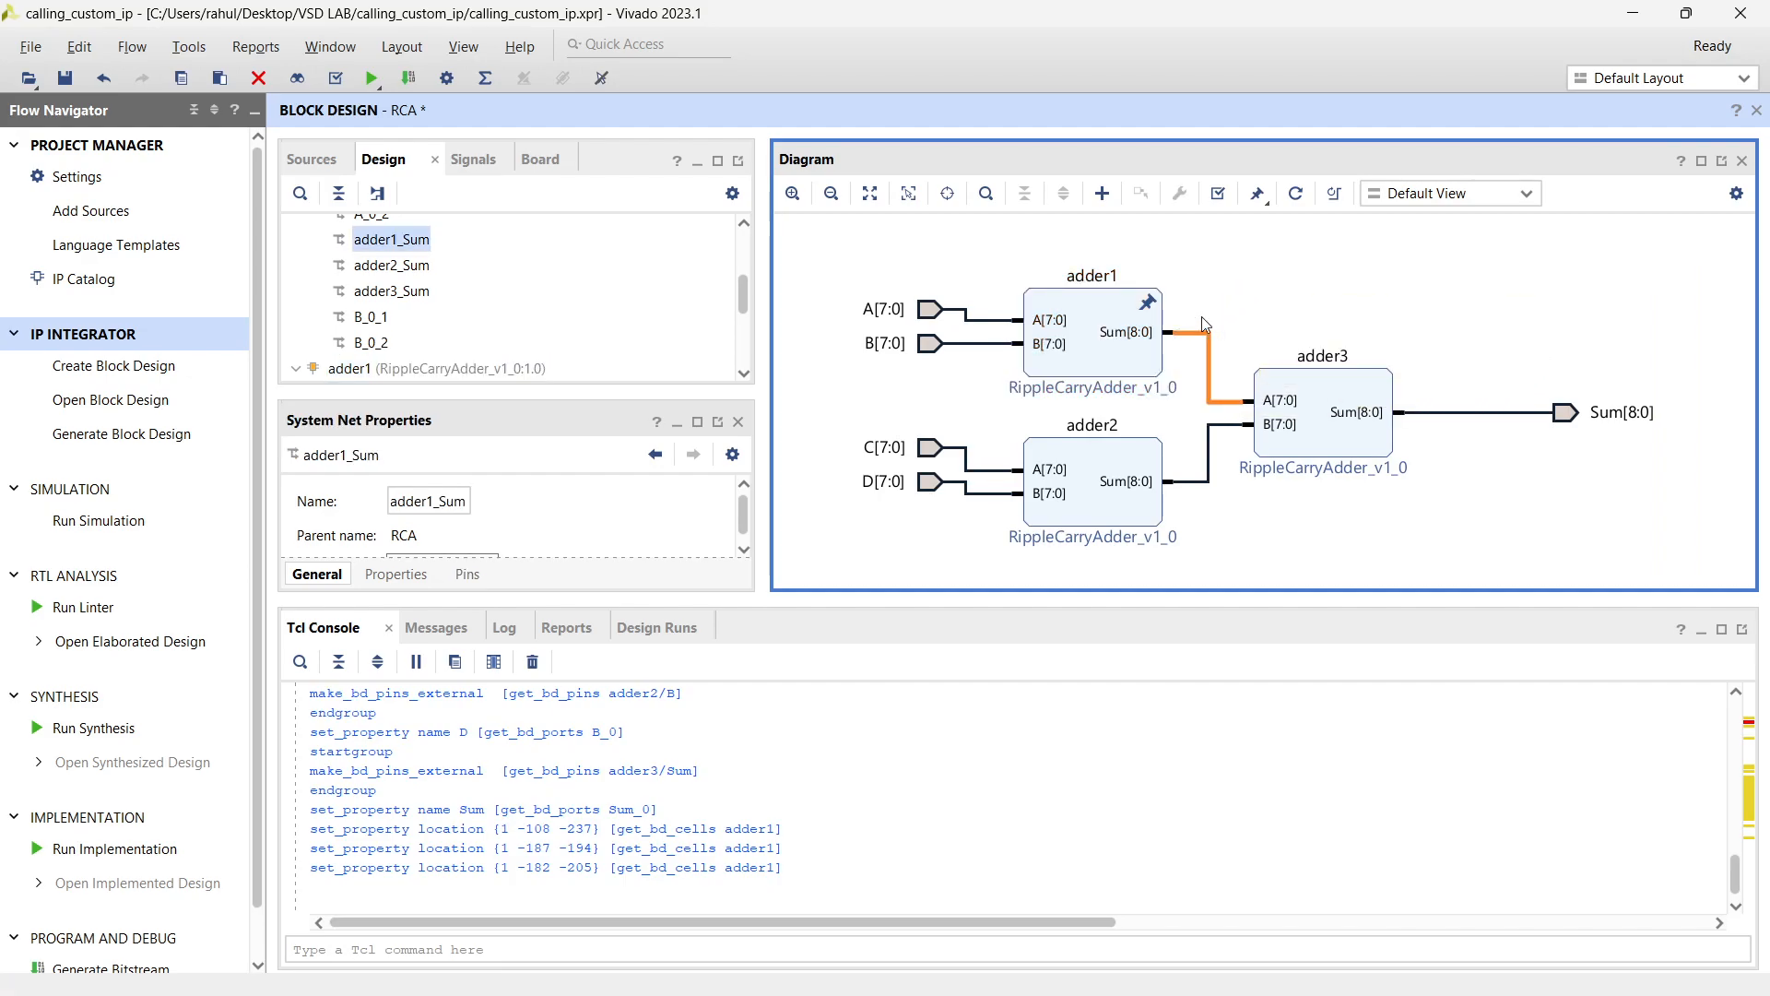
{"action": "left_click", "coordinate": [1202, 317]}
{"action": "left_click", "coordinate": [1155, 312]}
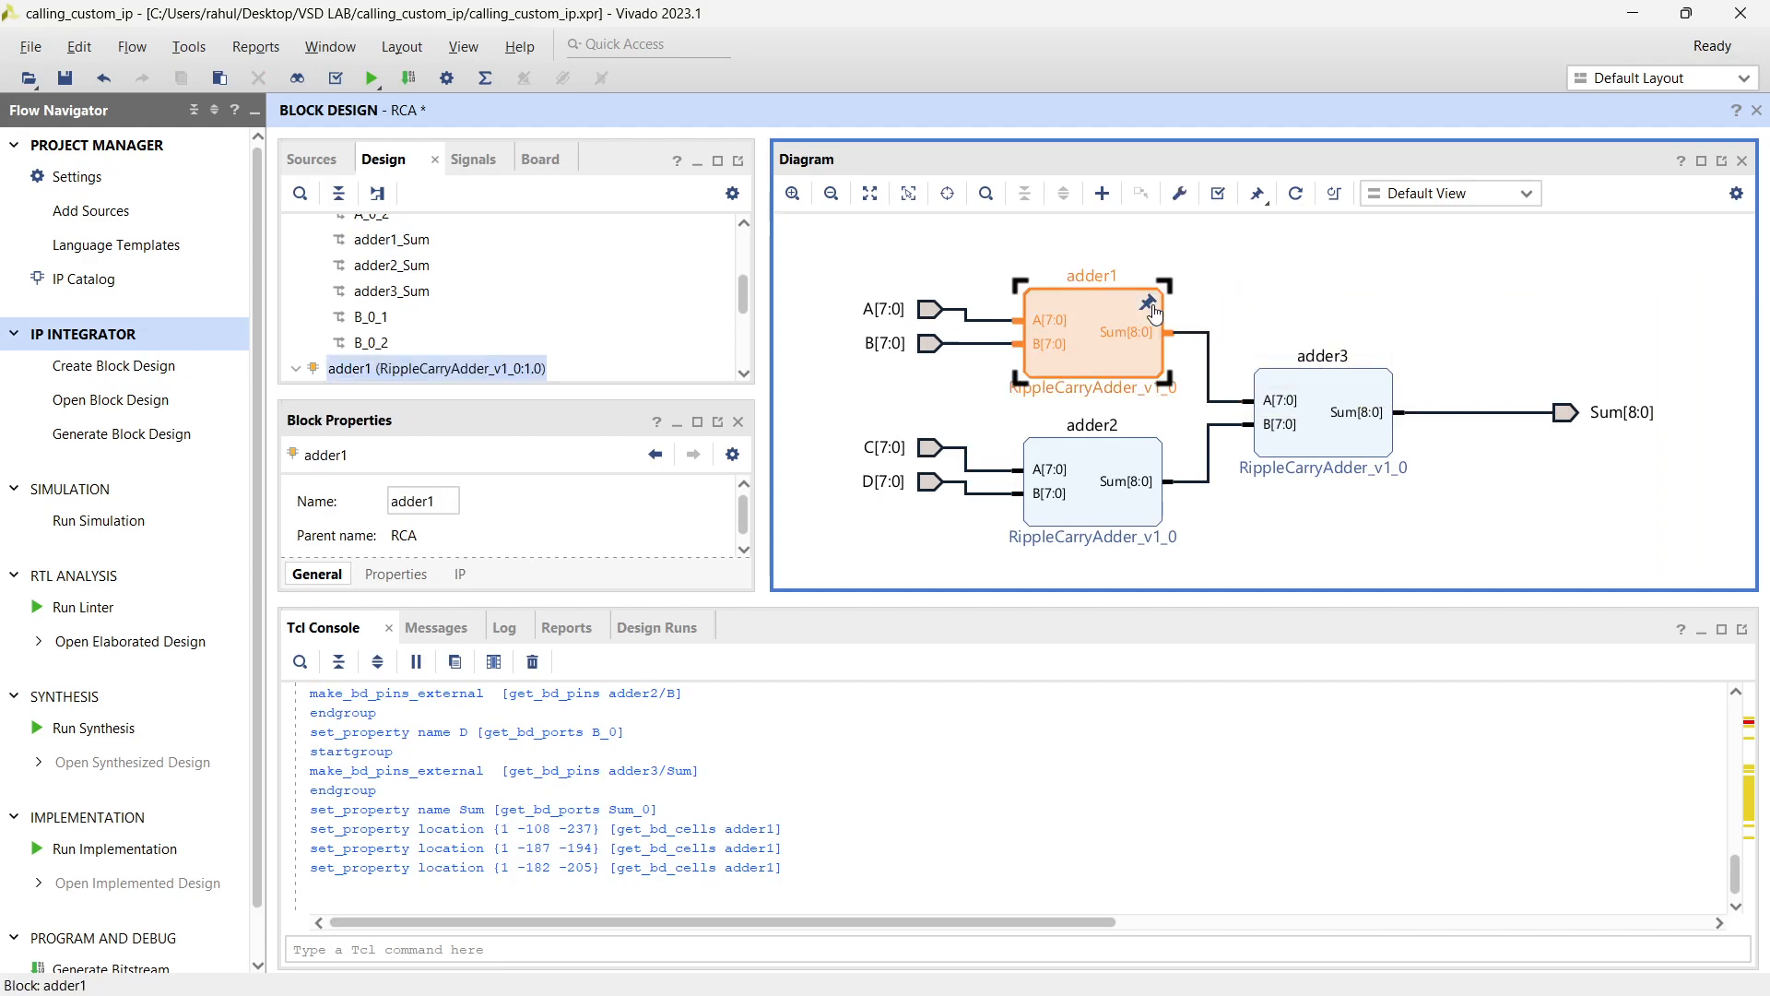
Pin all blocks and ports in the diagram and regenerate the layout
{"action": "left_click", "coordinate": [1257, 194]}
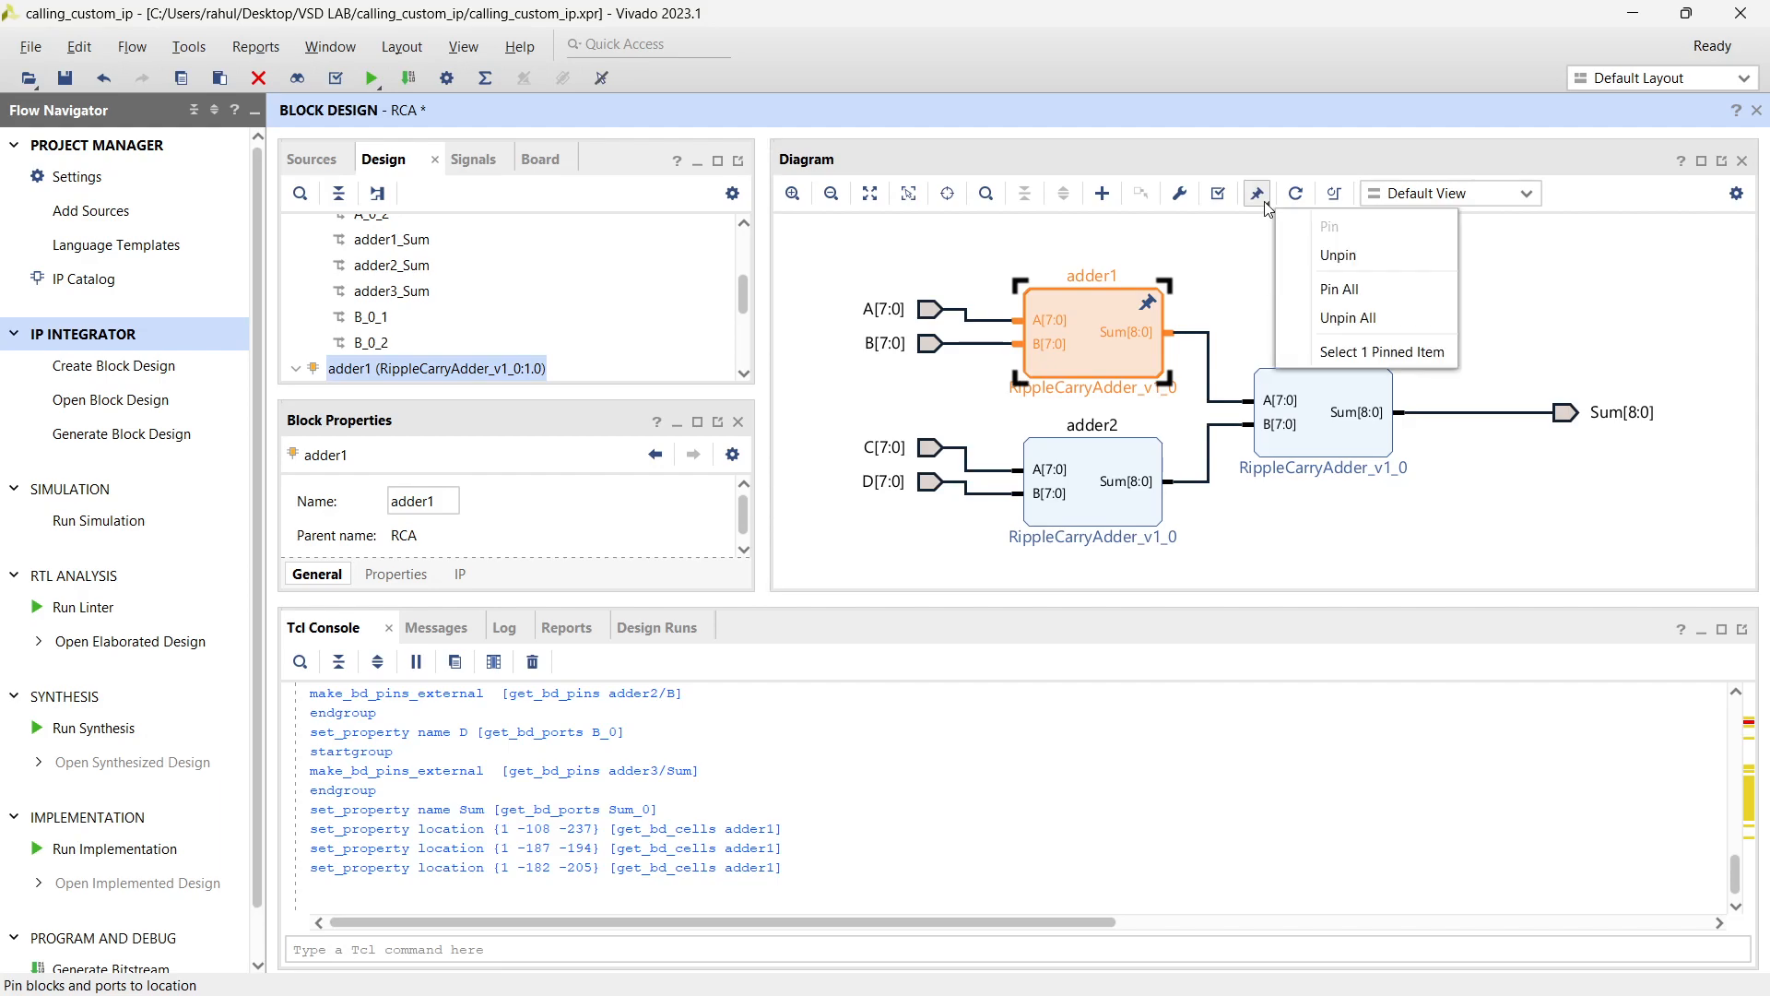
{"action": "left_click", "coordinate": [1319, 291]}
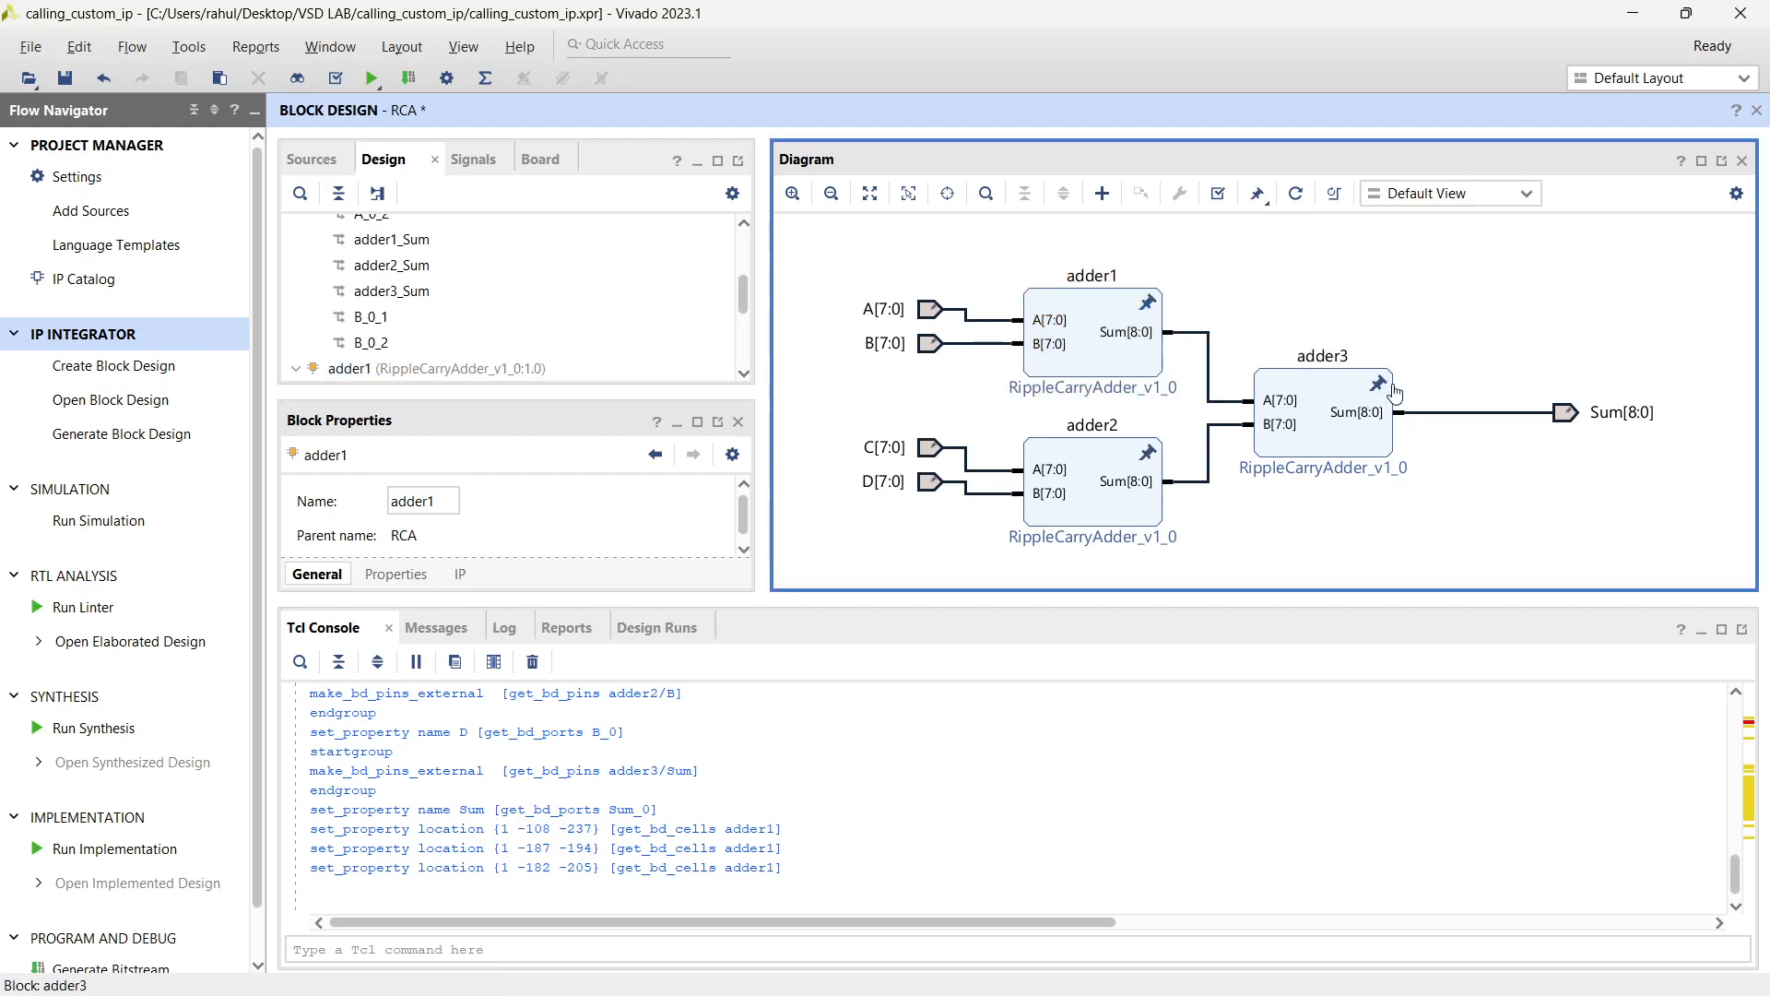
{"action": "scroll", "coordinate": [1406, 380], "scroll_direction": "down", "scroll_amount": 2}
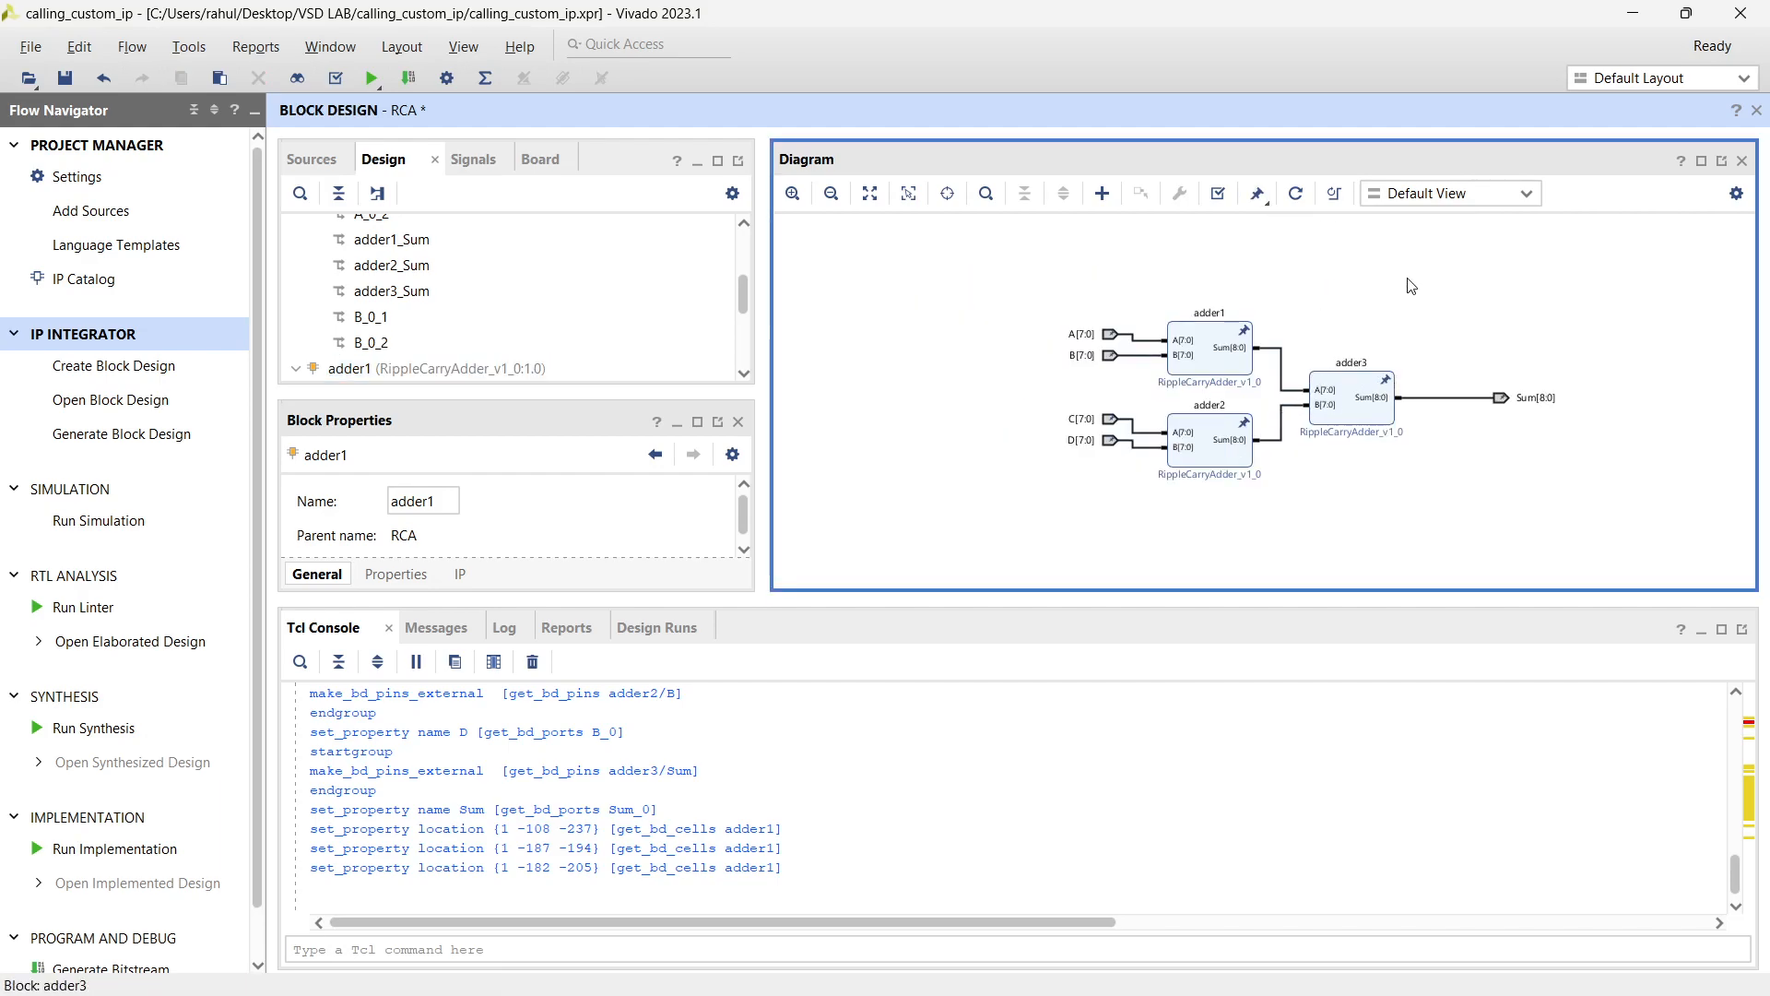
{"action": "scroll", "coordinate": [1339, 343], "scroll_direction": "up", "scroll_amount": 2}
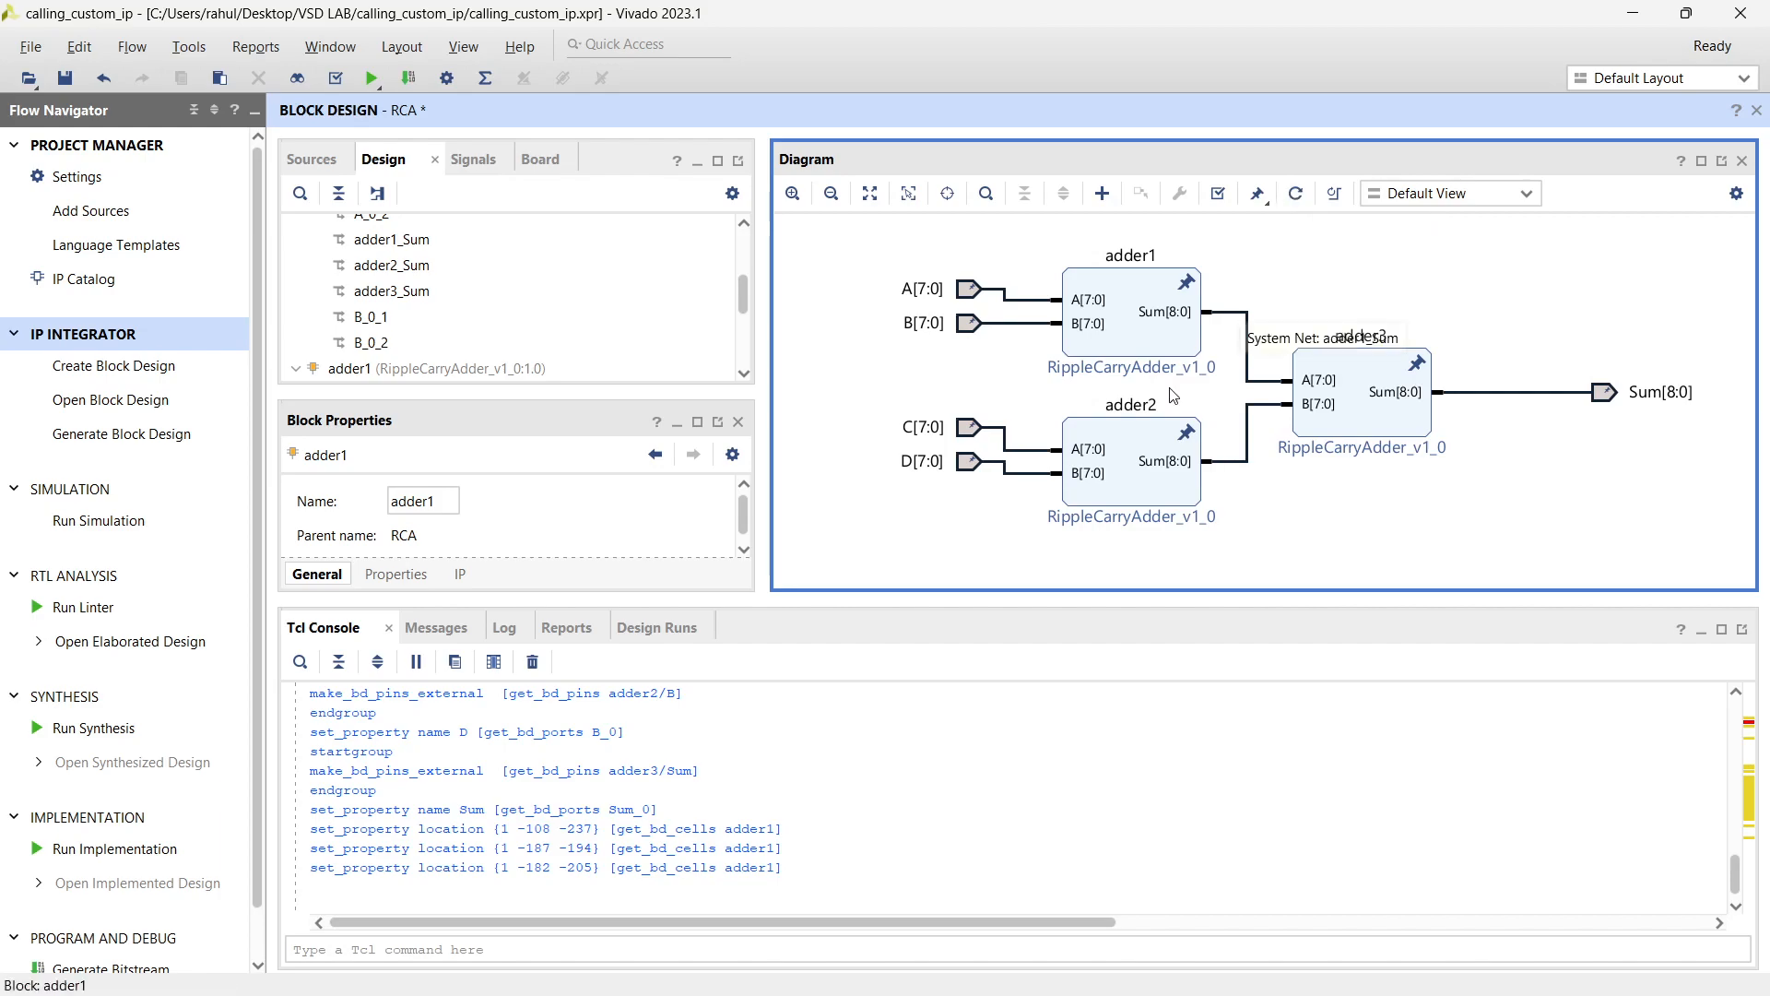
{"action": "left_click", "coordinate": [1298, 197]}
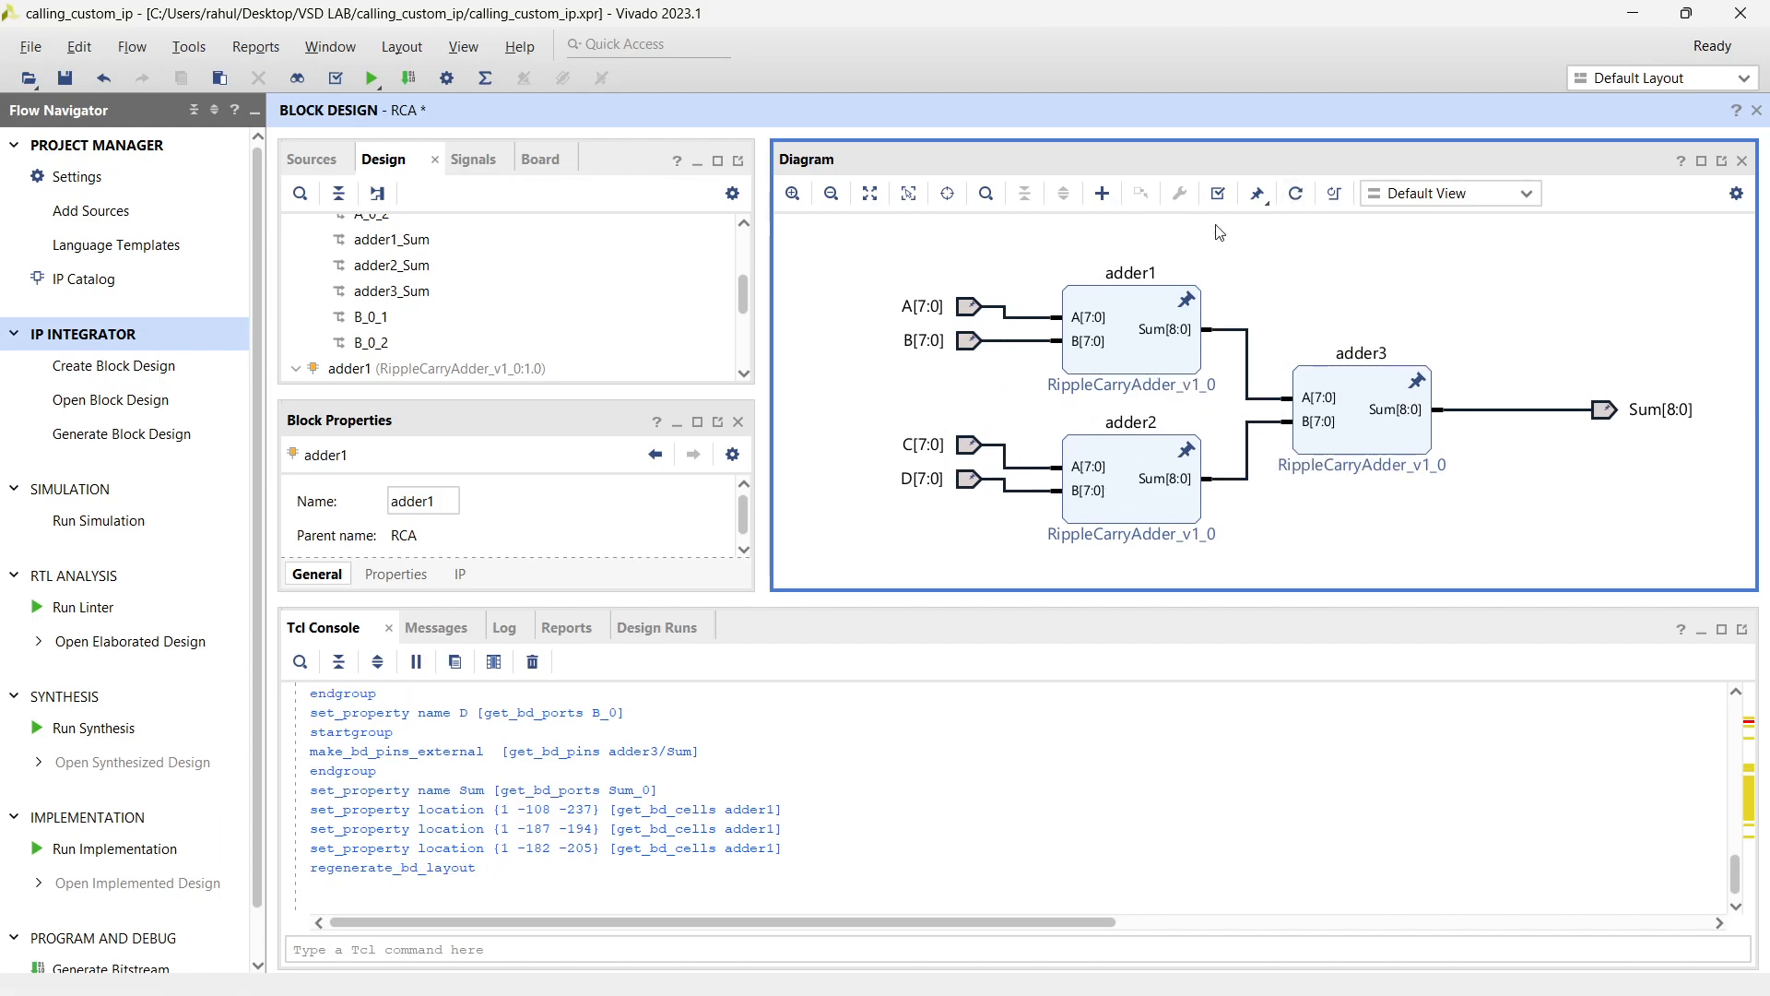
Unpin all blocks and ports and regenerate the diagram layout
{"action": "left_click", "coordinate": [1256, 193]}
{"action": "left_click", "coordinate": [1348, 318]}
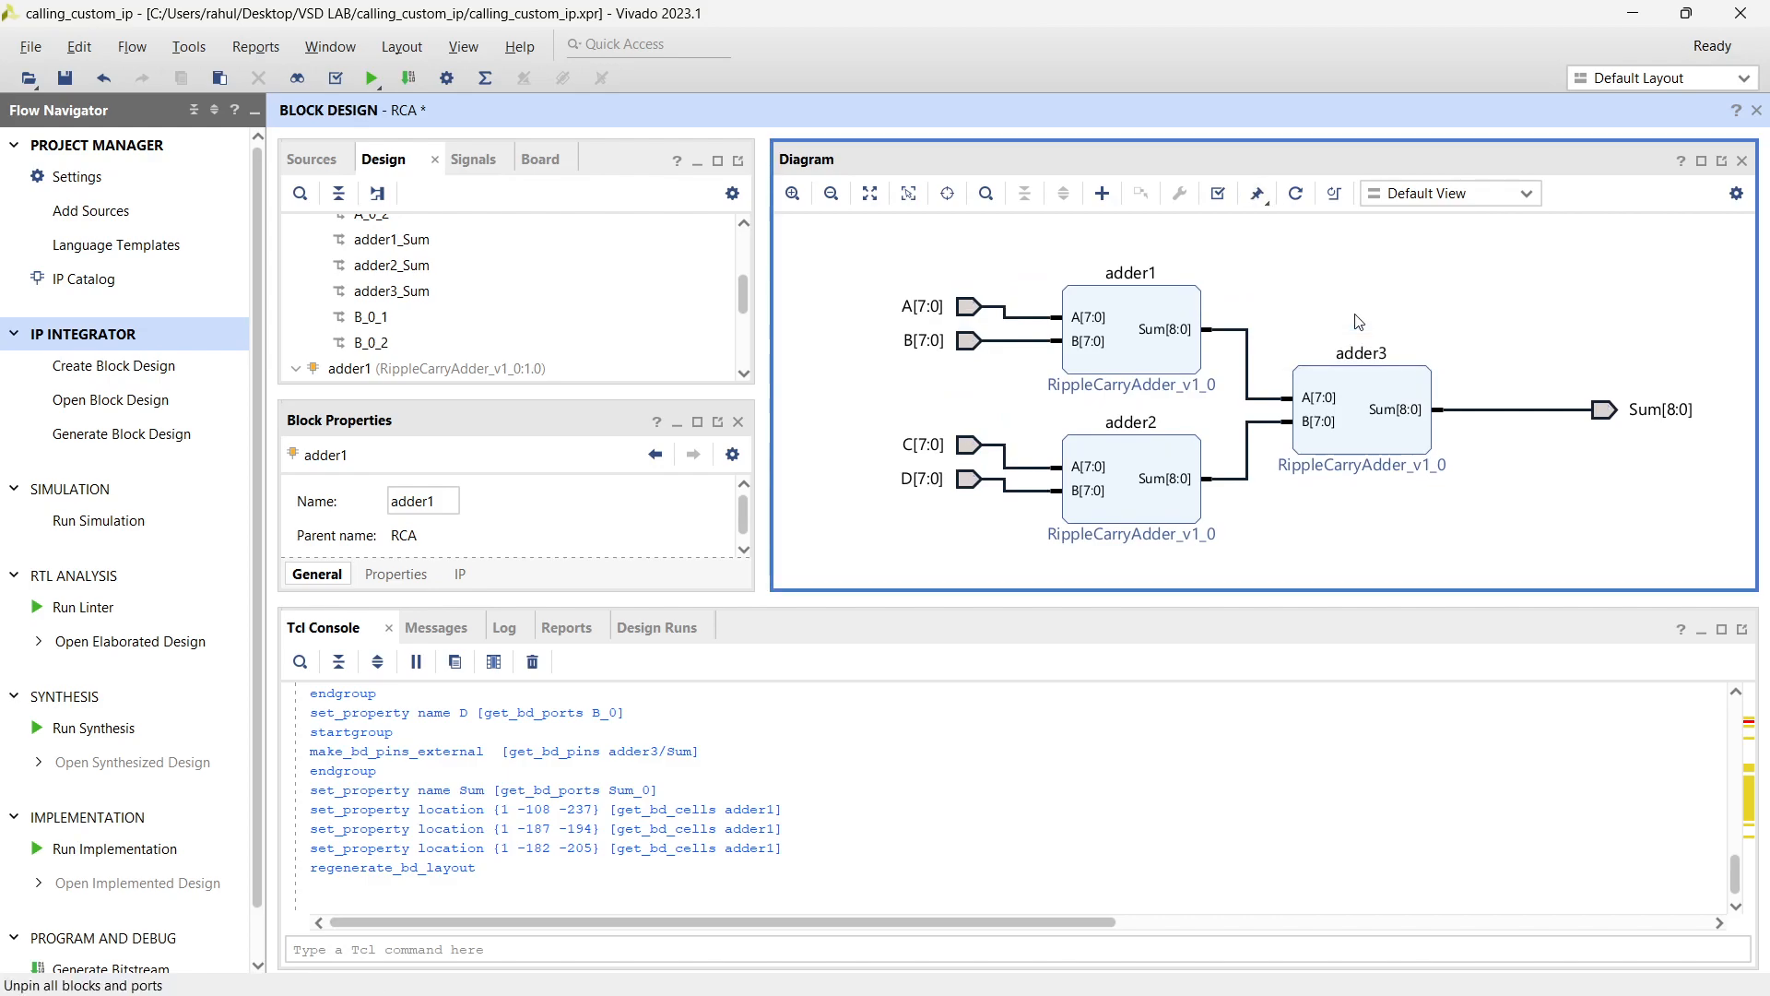
{"action": "left_click", "coordinate": [1294, 194]}
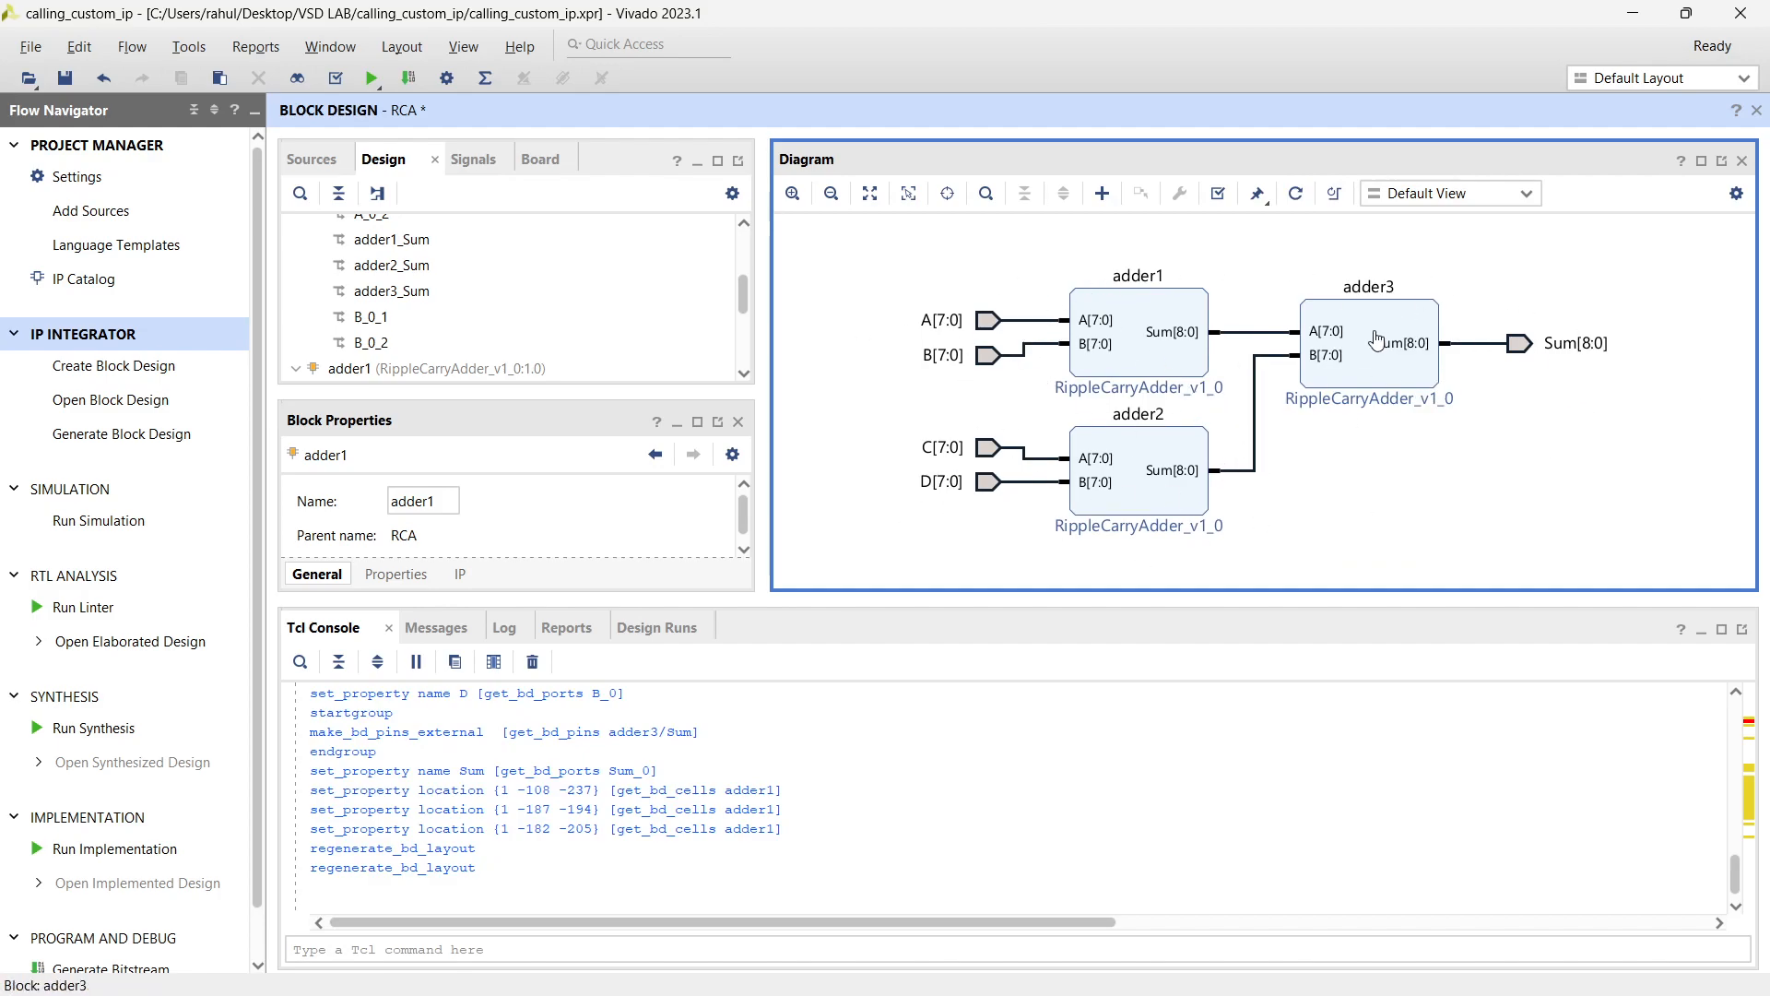
Validate the block design and check the bit widths of adder1's Sum pin and adder3's A and Sum pins
{"action": "left_click", "coordinate": [1225, 204]}
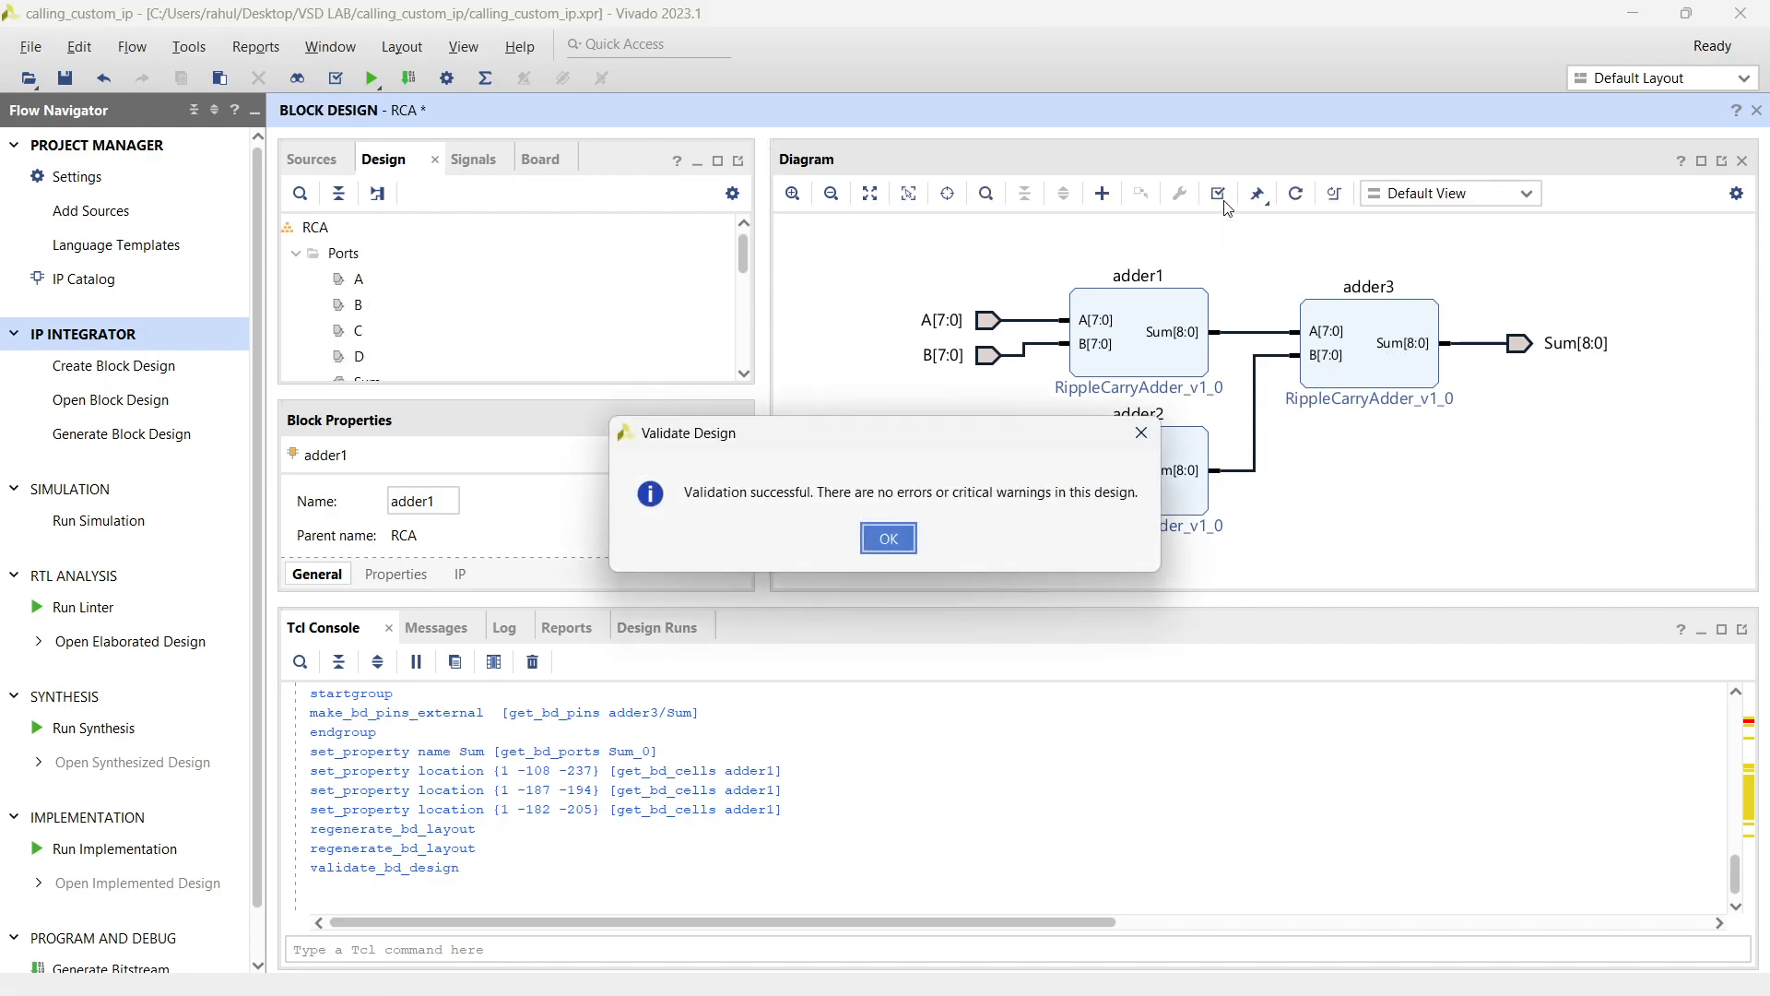
{"action": "left_click", "coordinate": [908, 552]}
{"action": "left_click", "coordinate": [1177, 339]}
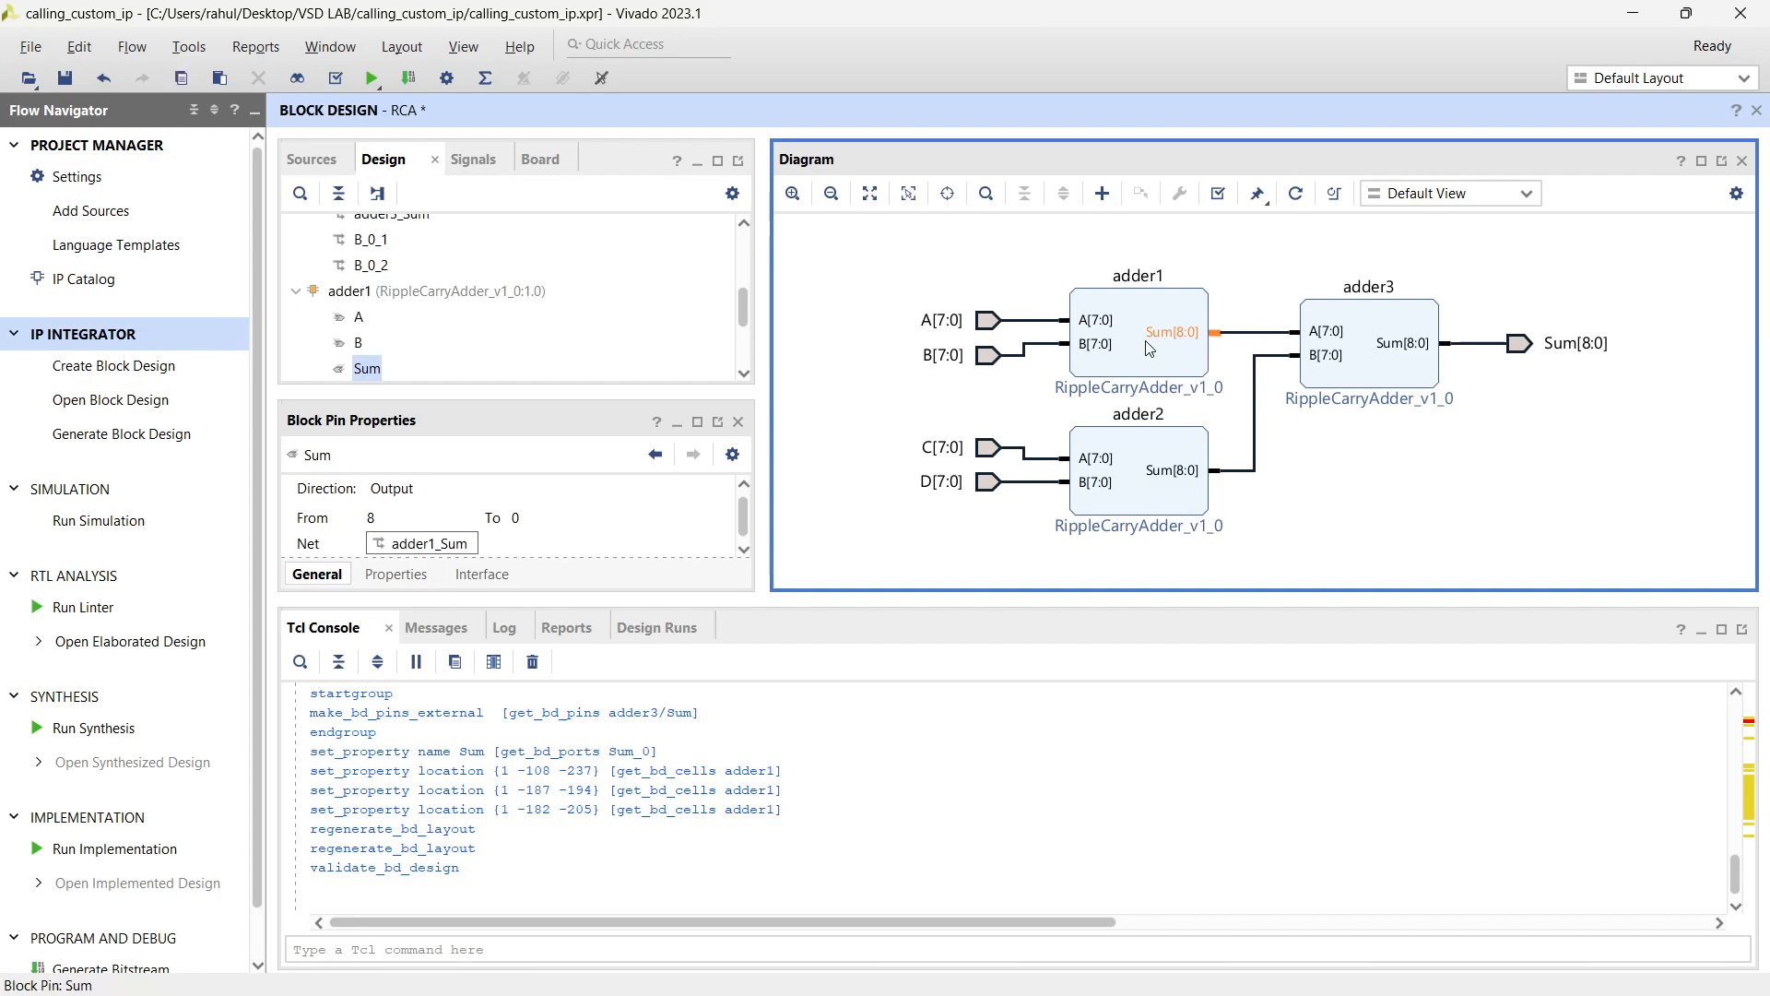
{"action": "left_click", "coordinate": [1326, 333]}
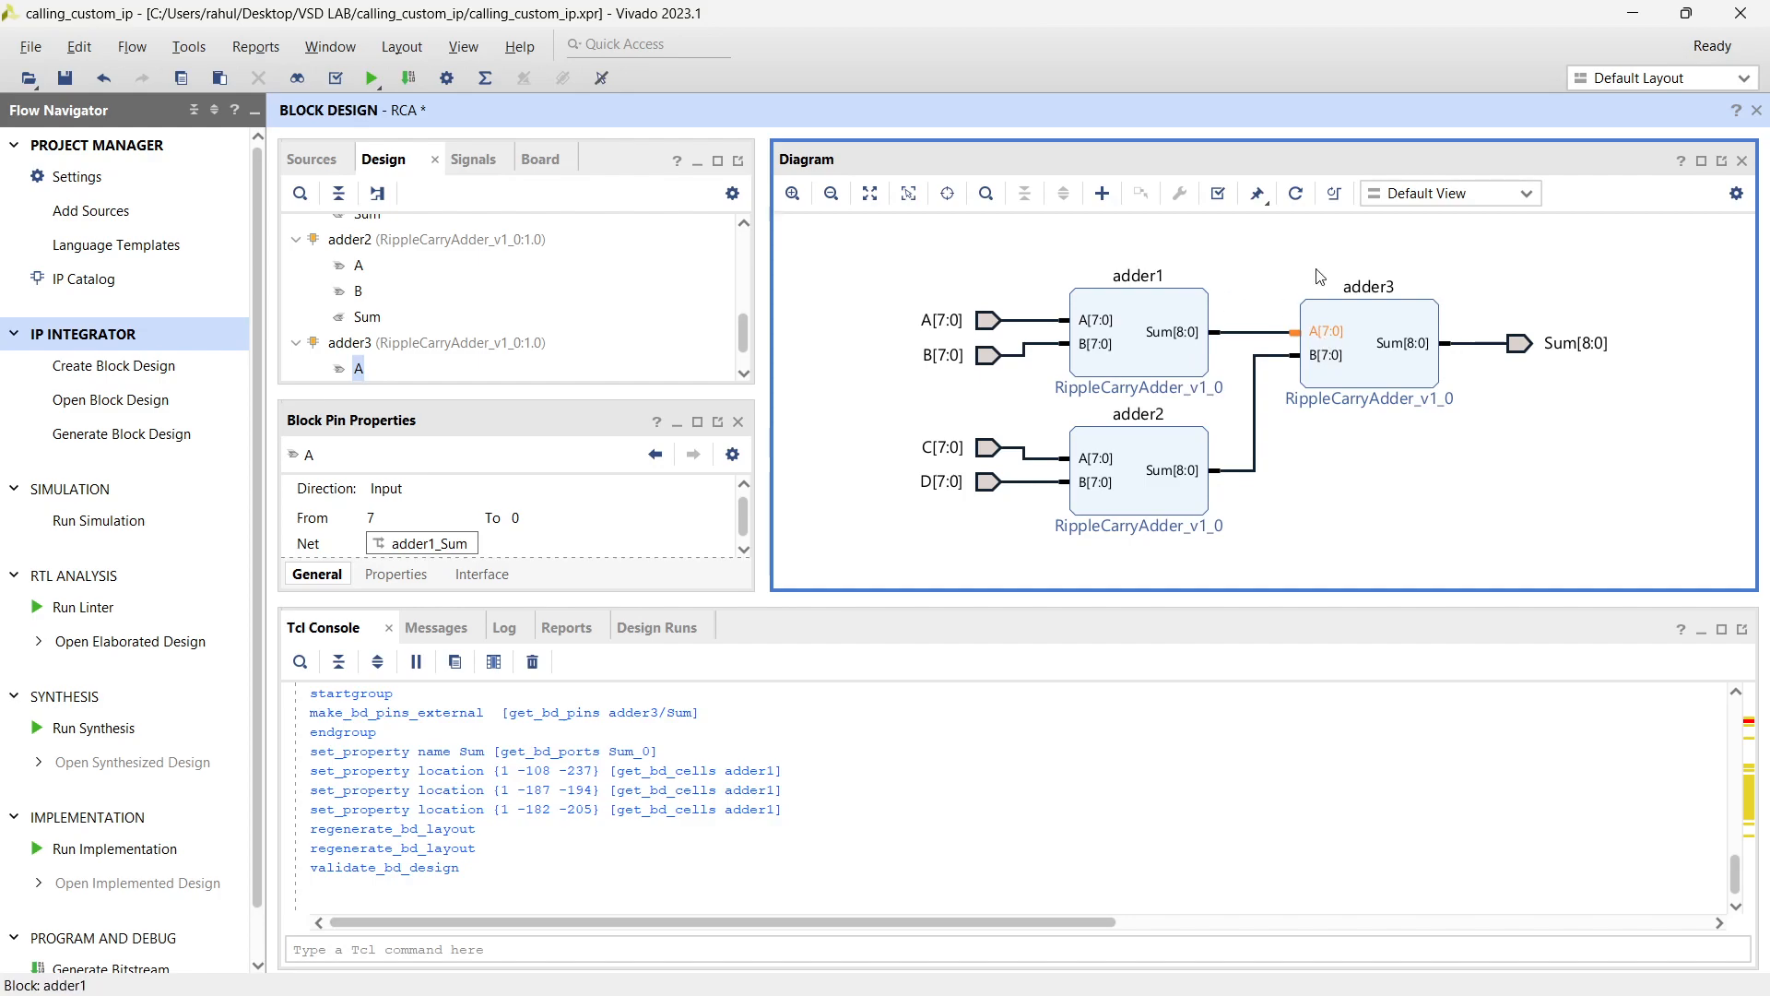
{"action": "left_click", "coordinate": [1399, 345]}
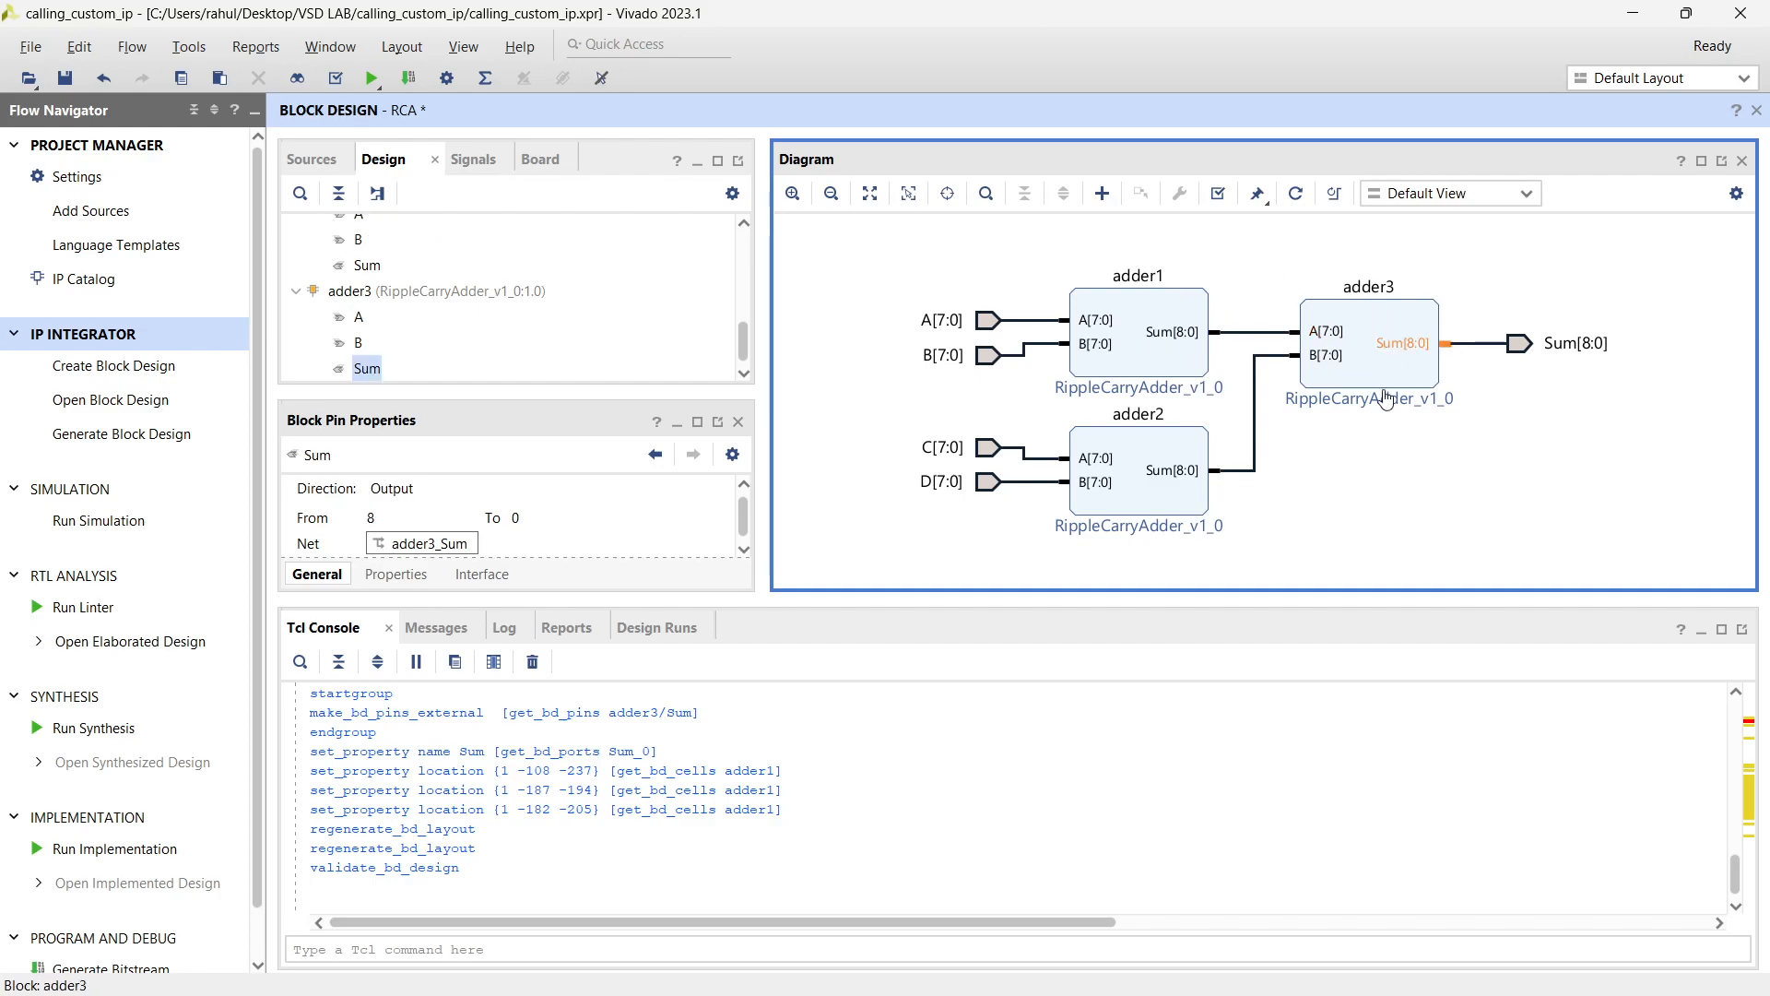
Re-customize adder3 with an input width of 9 and regenerate the diagram layout
{"action": "left_click", "coordinate": [1381, 368]}
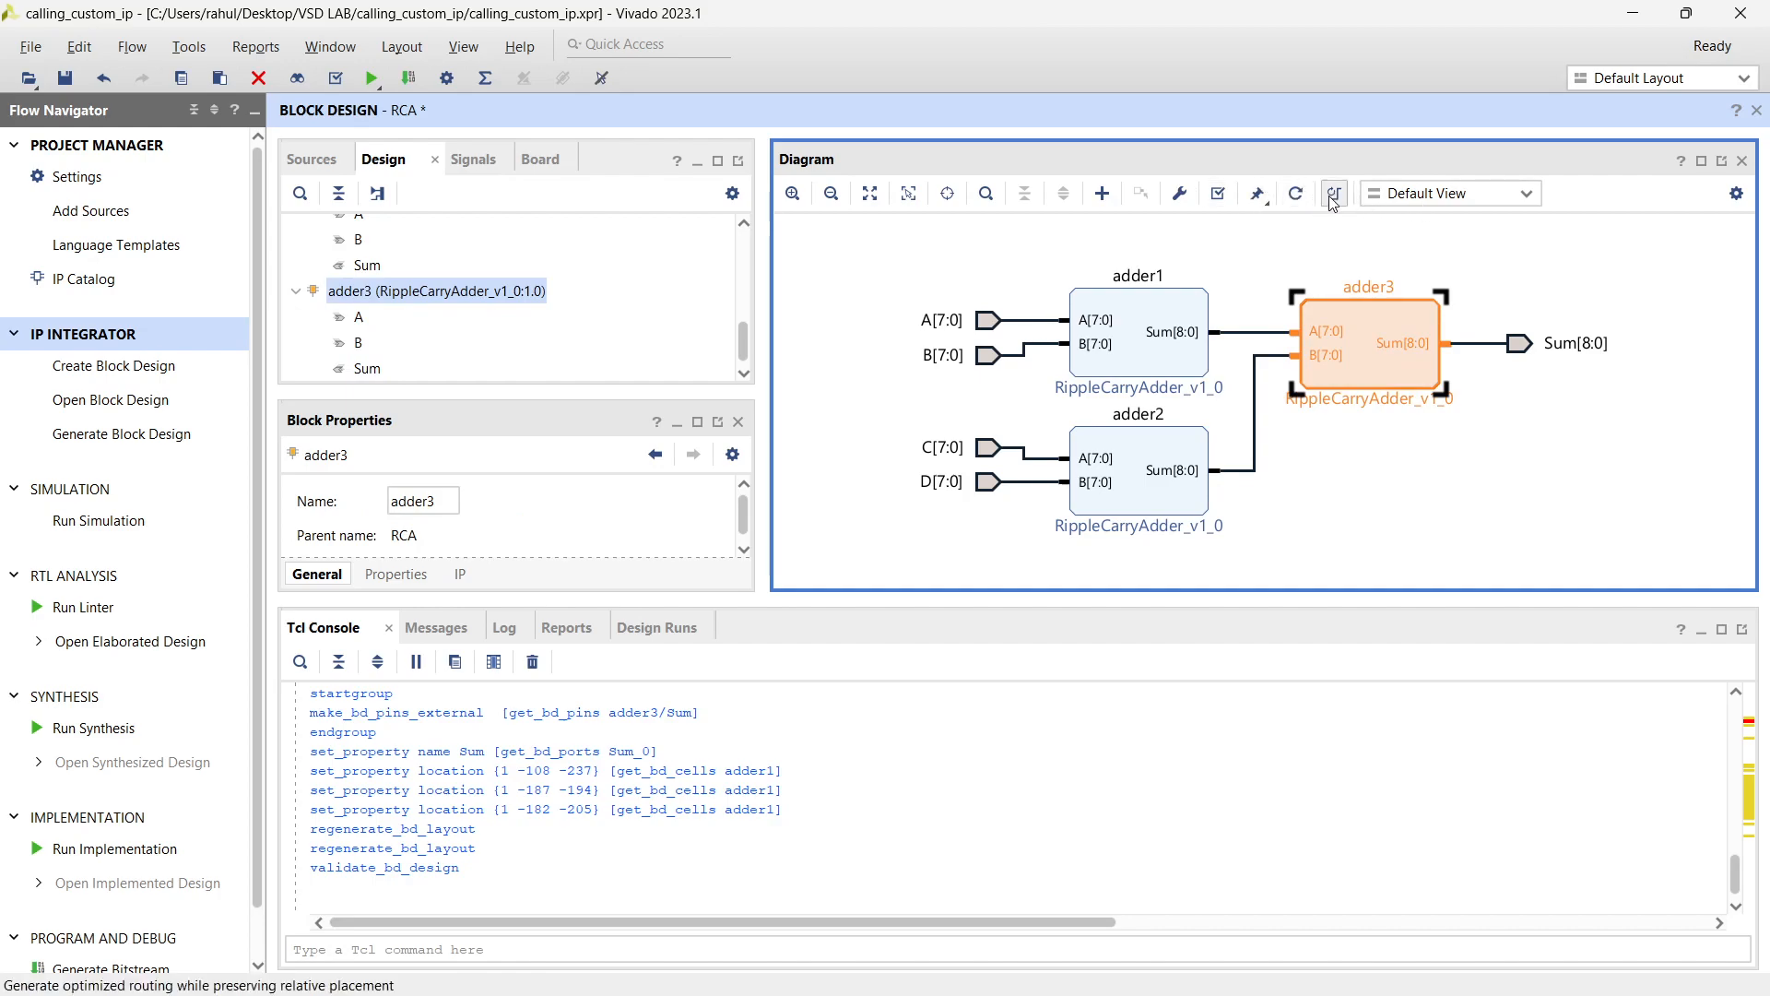
{"action": "left_click", "coordinate": [1180, 193]}
{"action": "left_click", "coordinate": [930, 417]}
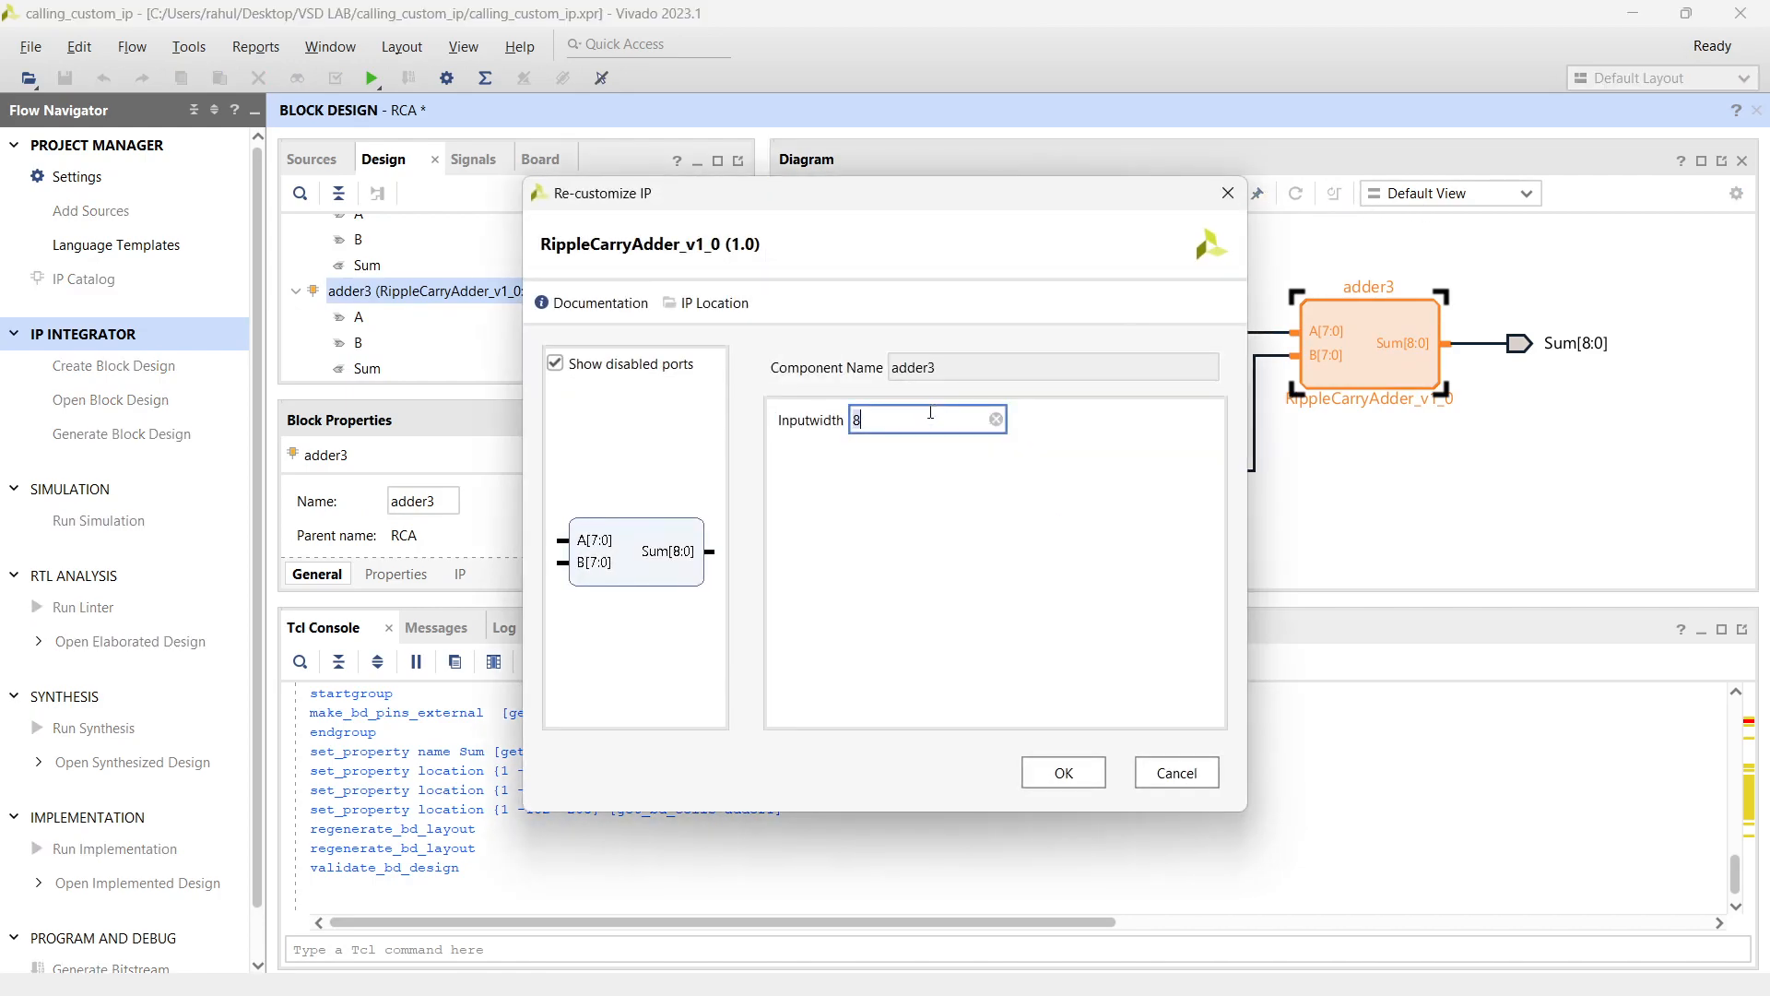
{"action": "left_click", "coordinate": [1064, 773]}
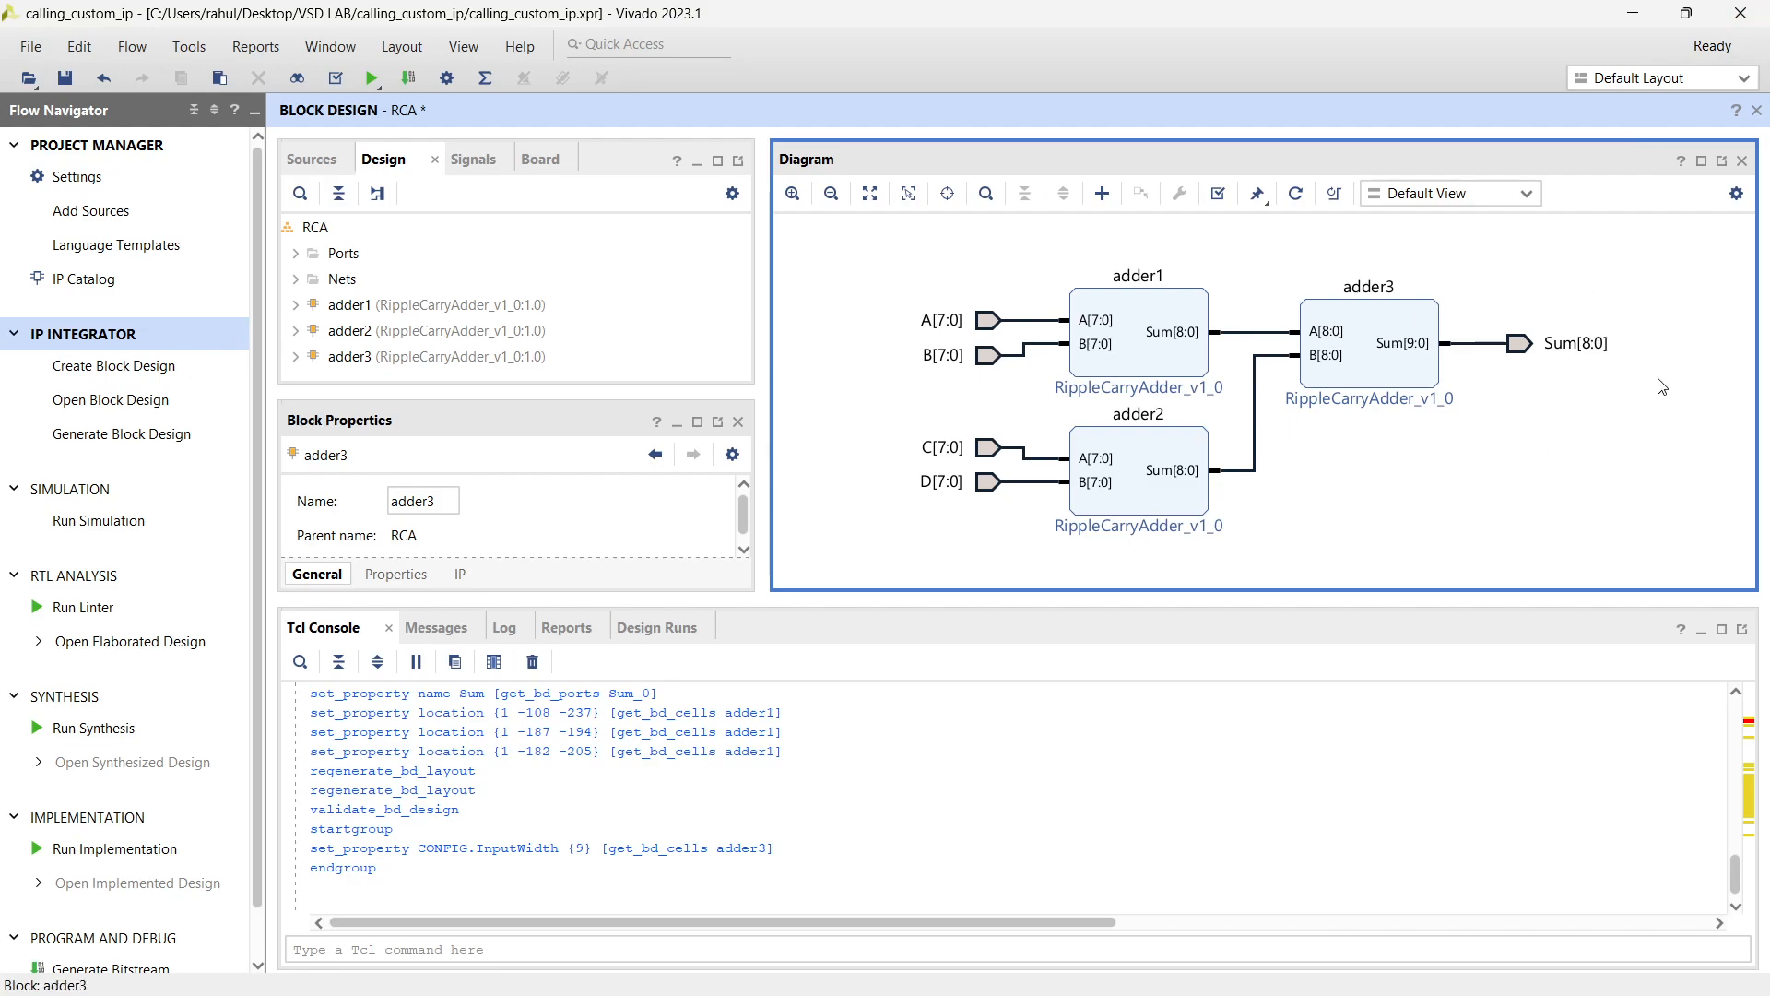
{"action": "left_click", "coordinate": [1532, 352]}
{"action": "left_click", "coordinate": [1598, 384]}
{"action": "left_click", "coordinate": [1306, 207]}
{"action": "left_click", "coordinate": [1300, 191]}
{"action": "left_click", "coordinate": [1300, 192]}
Replace the outdated Sum output port by making adder3's Sum pin external again and naming the new port Sum
{"action": "left_click", "coordinate": [1517, 349]}
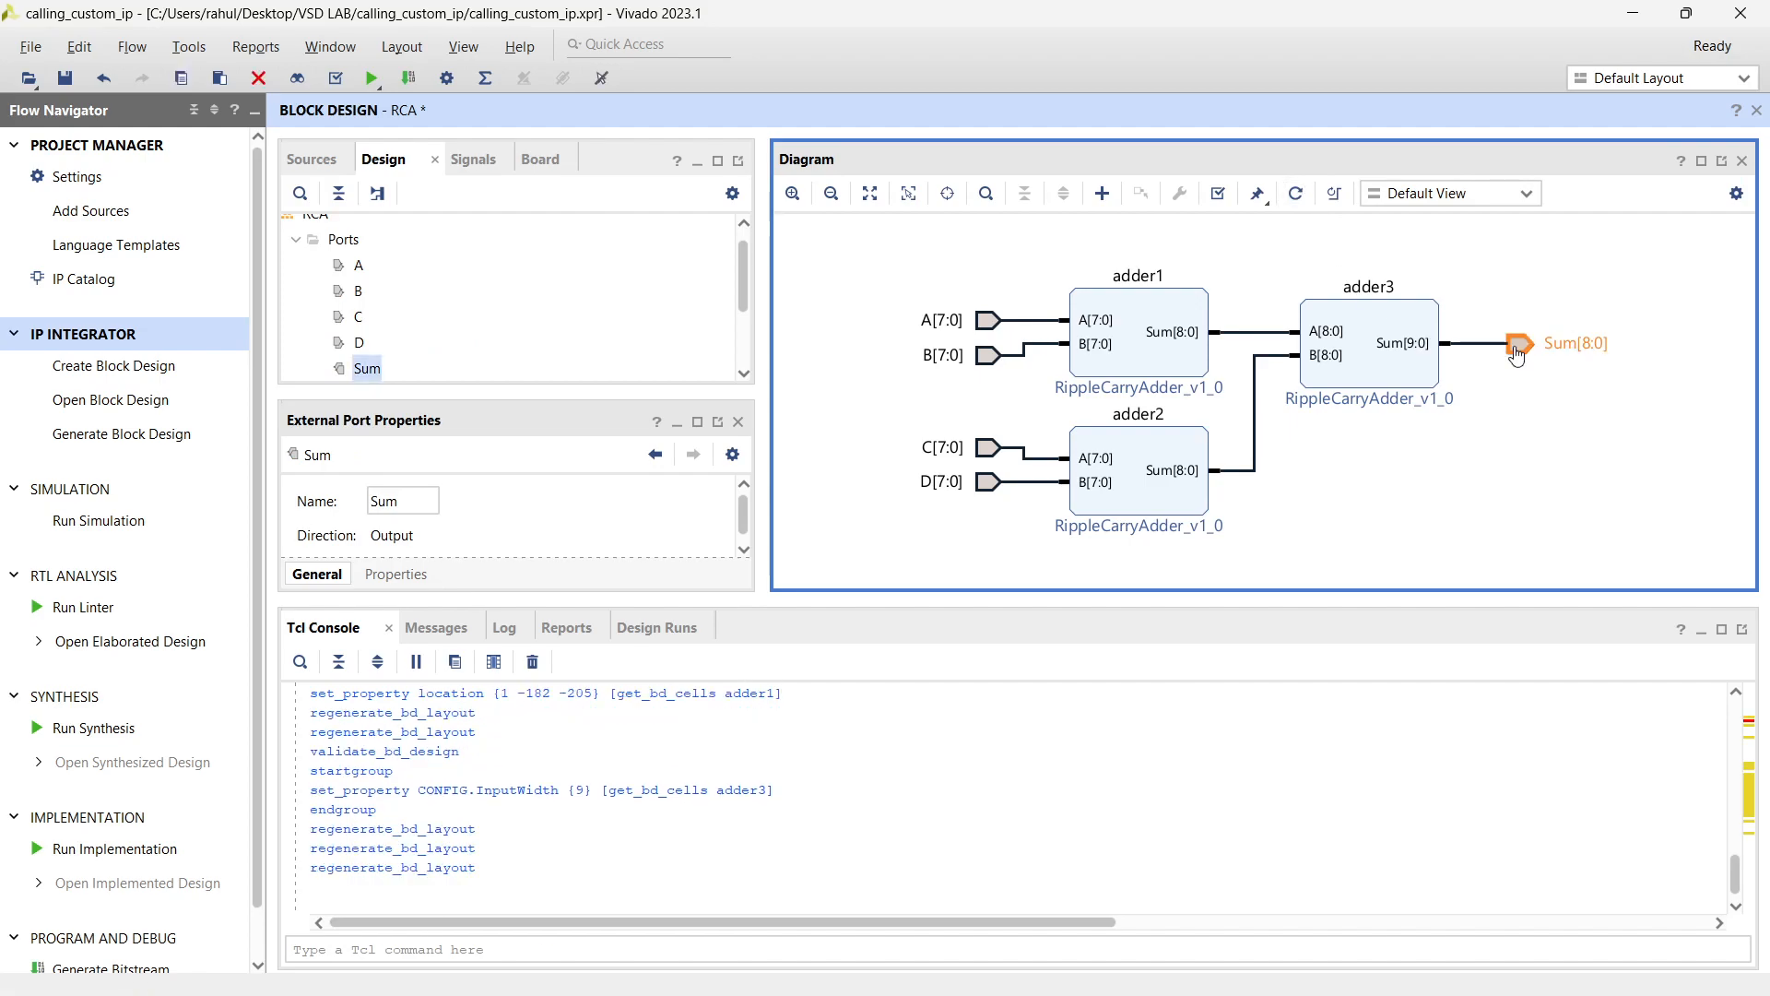
{"action": "key", "text": "Delete"}
{"action": "left_click", "coordinate": [1494, 344]}
{"action": "key", "text": "ctrl+t"}
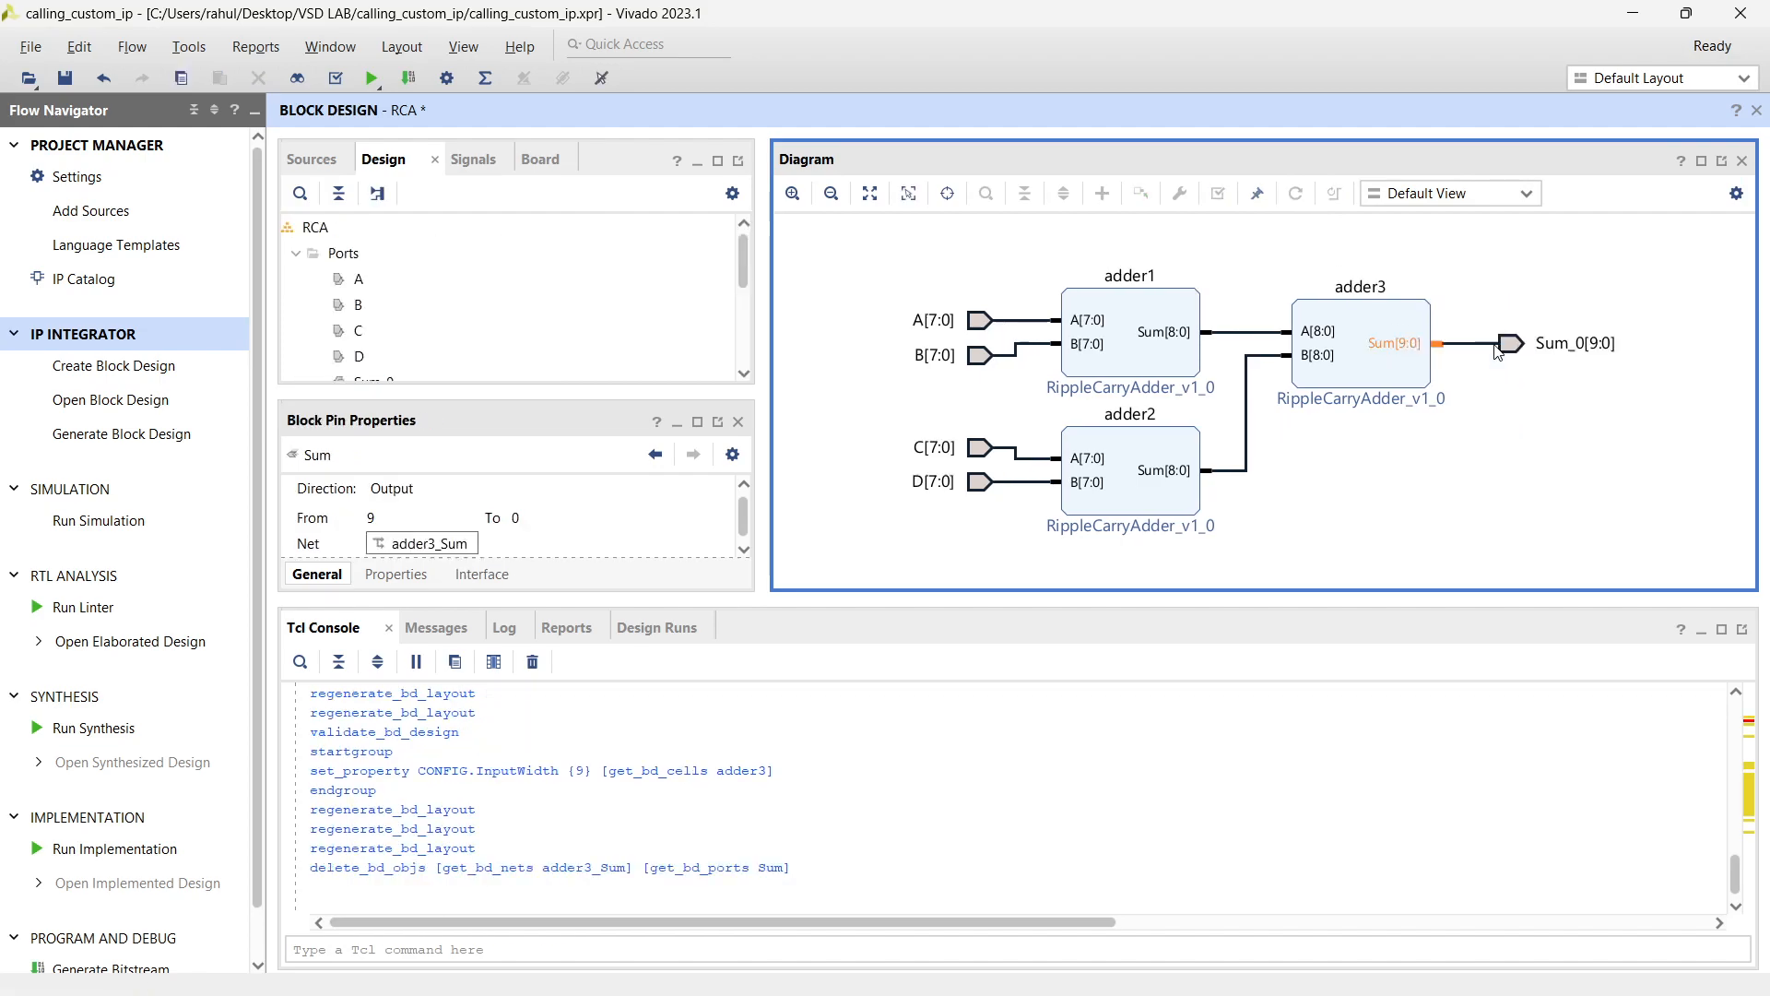
{"action": "left_click", "coordinate": [432, 503]}
{"action": "key", "text": "BackSpace"}
{"action": "key", "text": "BackSpace"}
{"action": "left_click", "coordinate": [901, 541]}
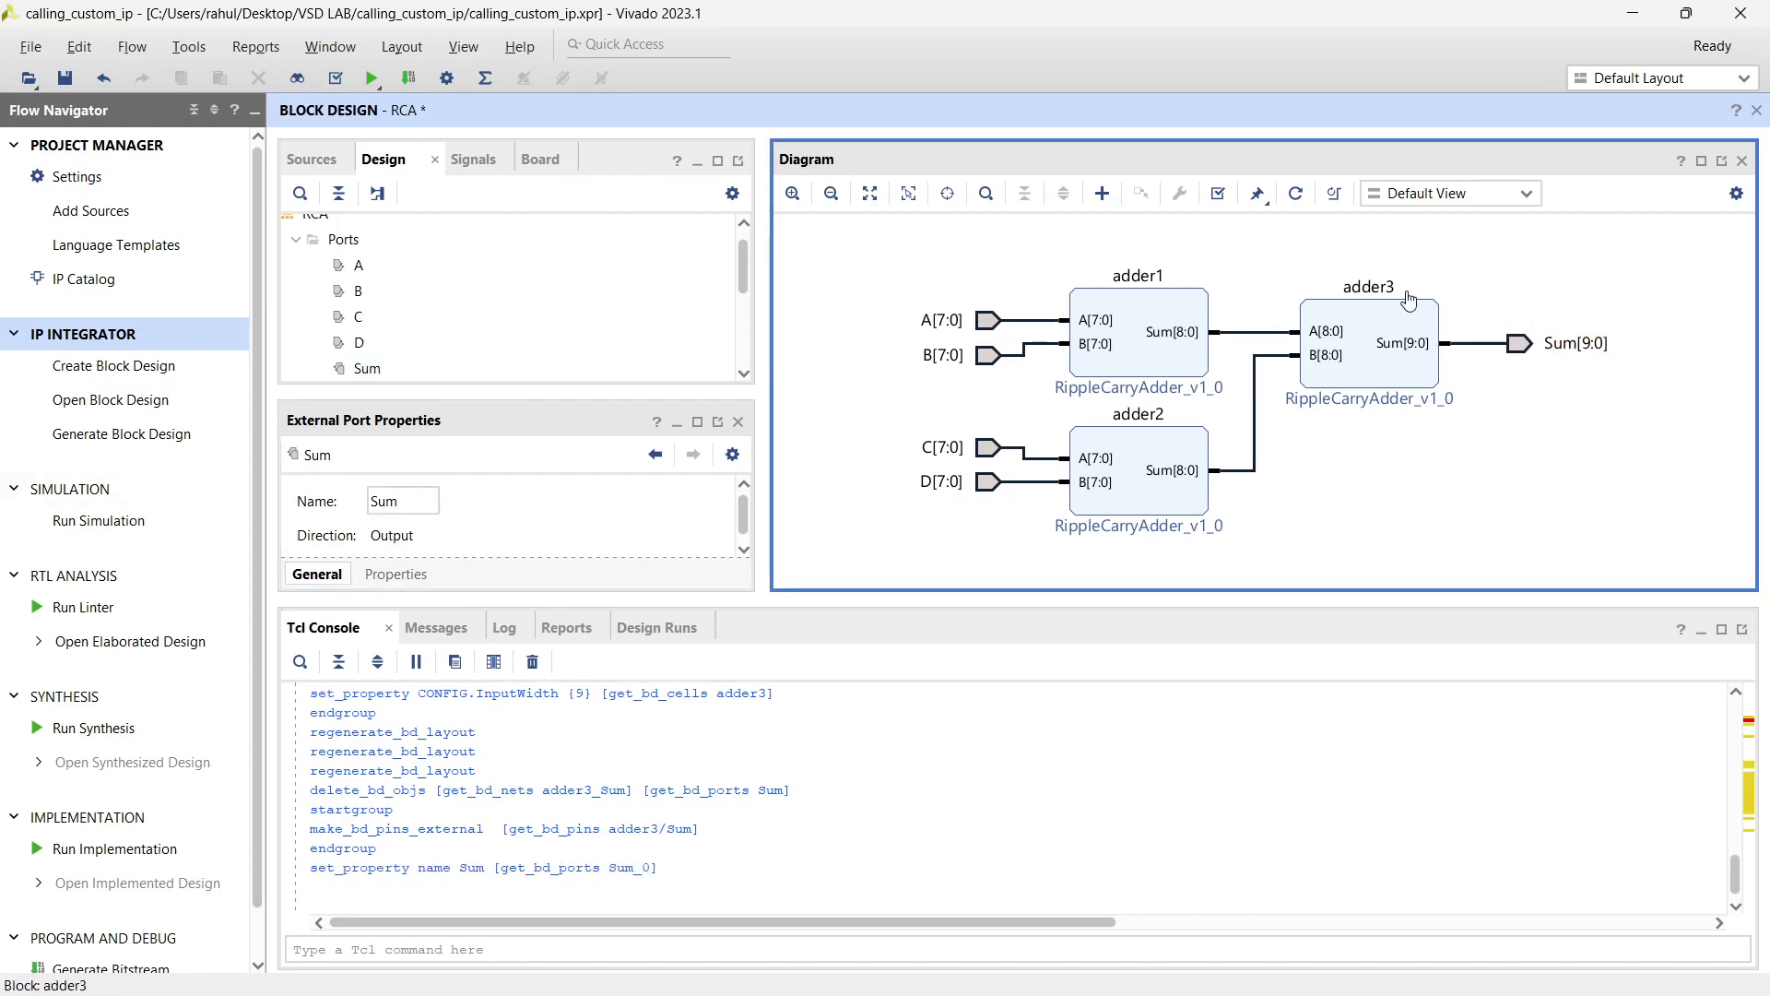
Validate the RCA block design and rerun the validation once more
{"action": "left_click", "coordinate": [1218, 192]}
{"action": "left_click", "coordinate": [888, 540]}
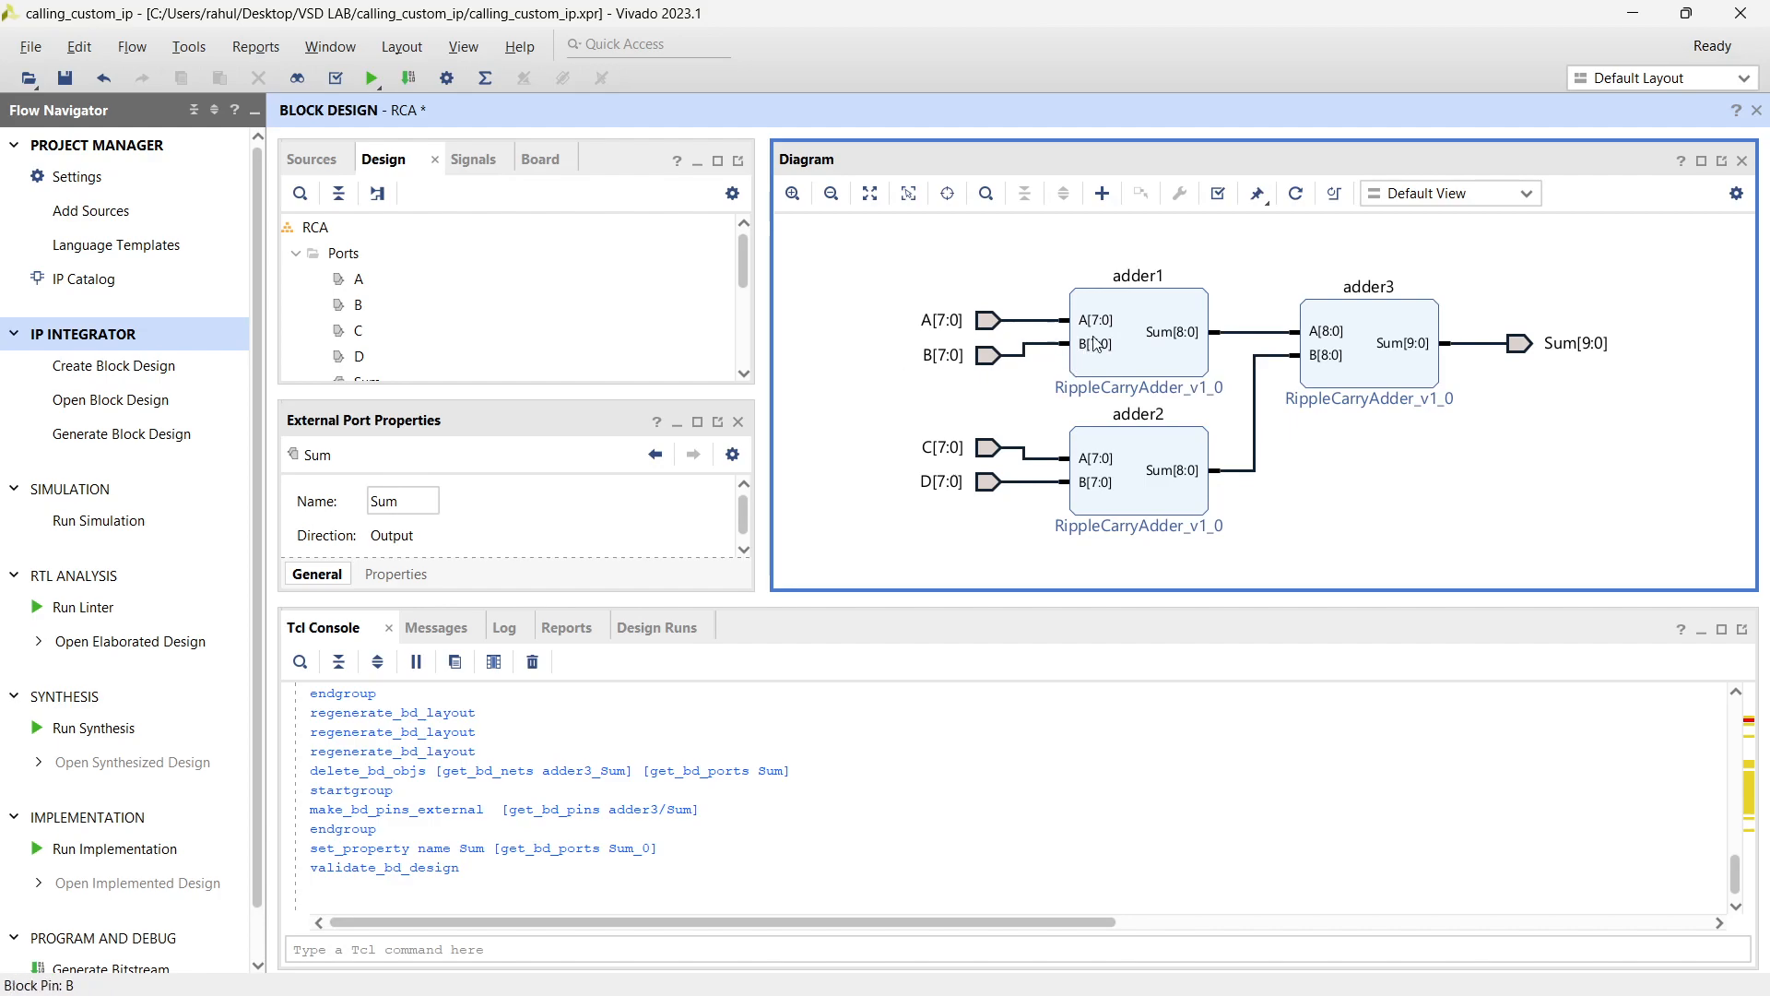
{"action": "left_click", "coordinate": [1218, 193]}
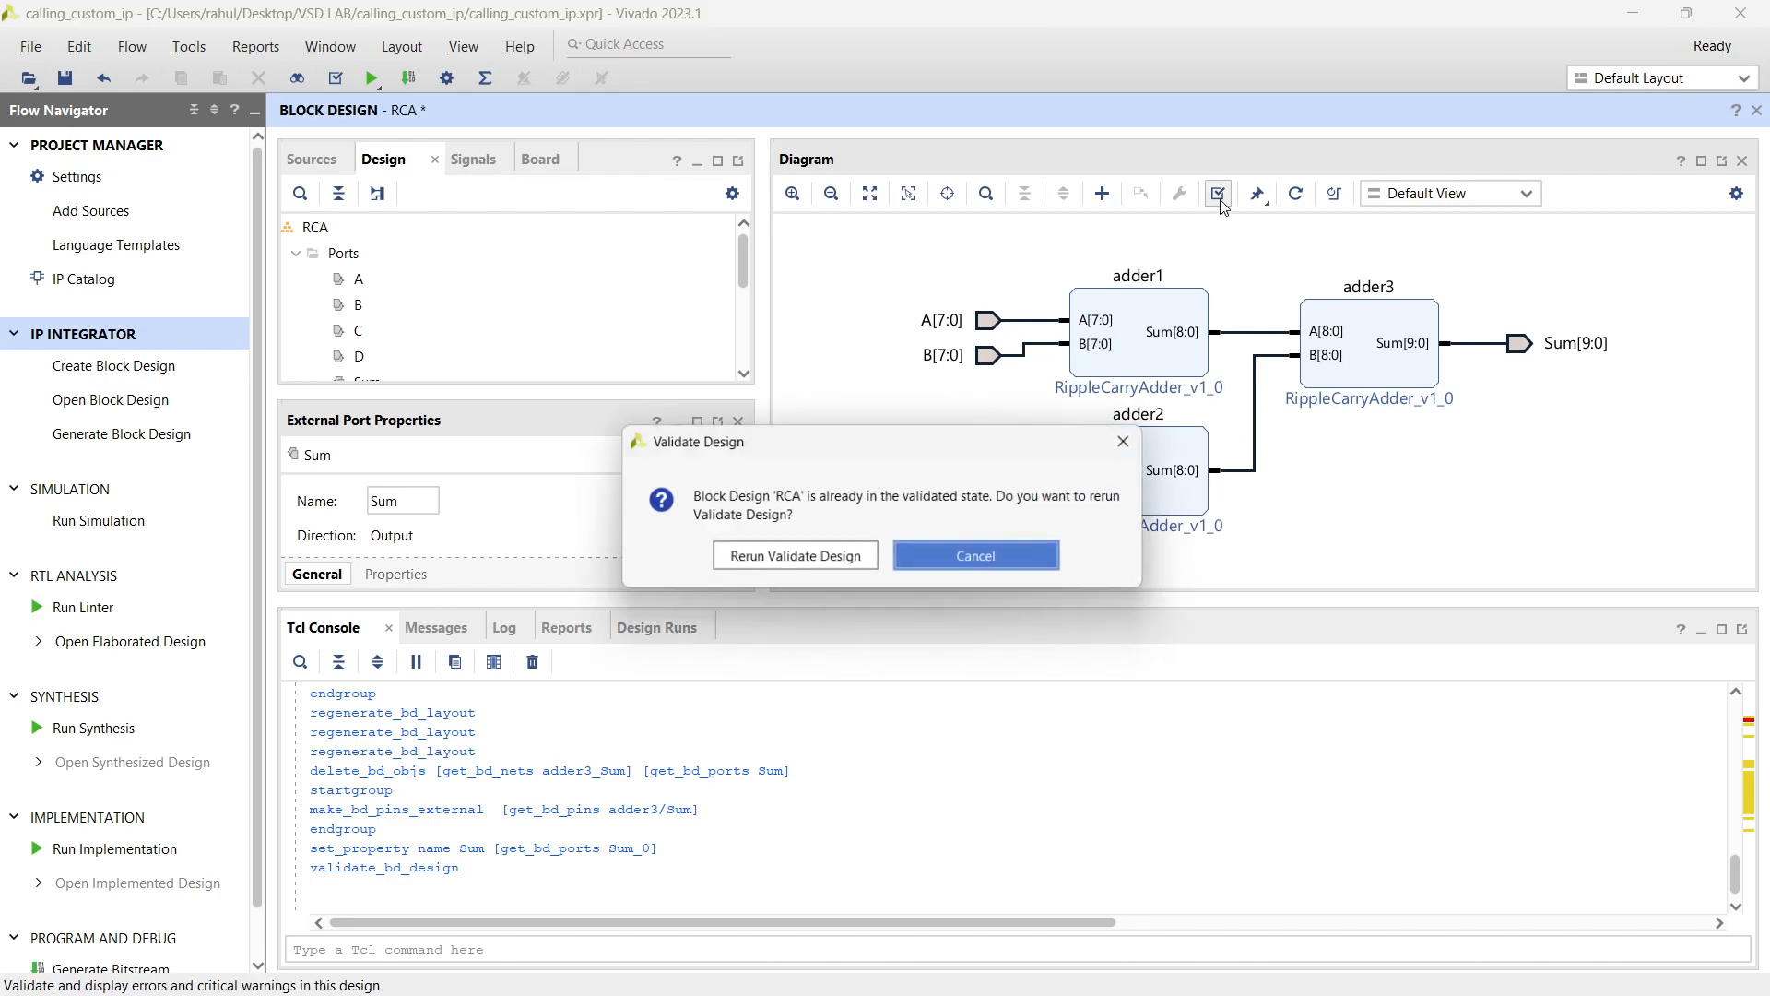
{"action": "left_click", "coordinate": [796, 560]}
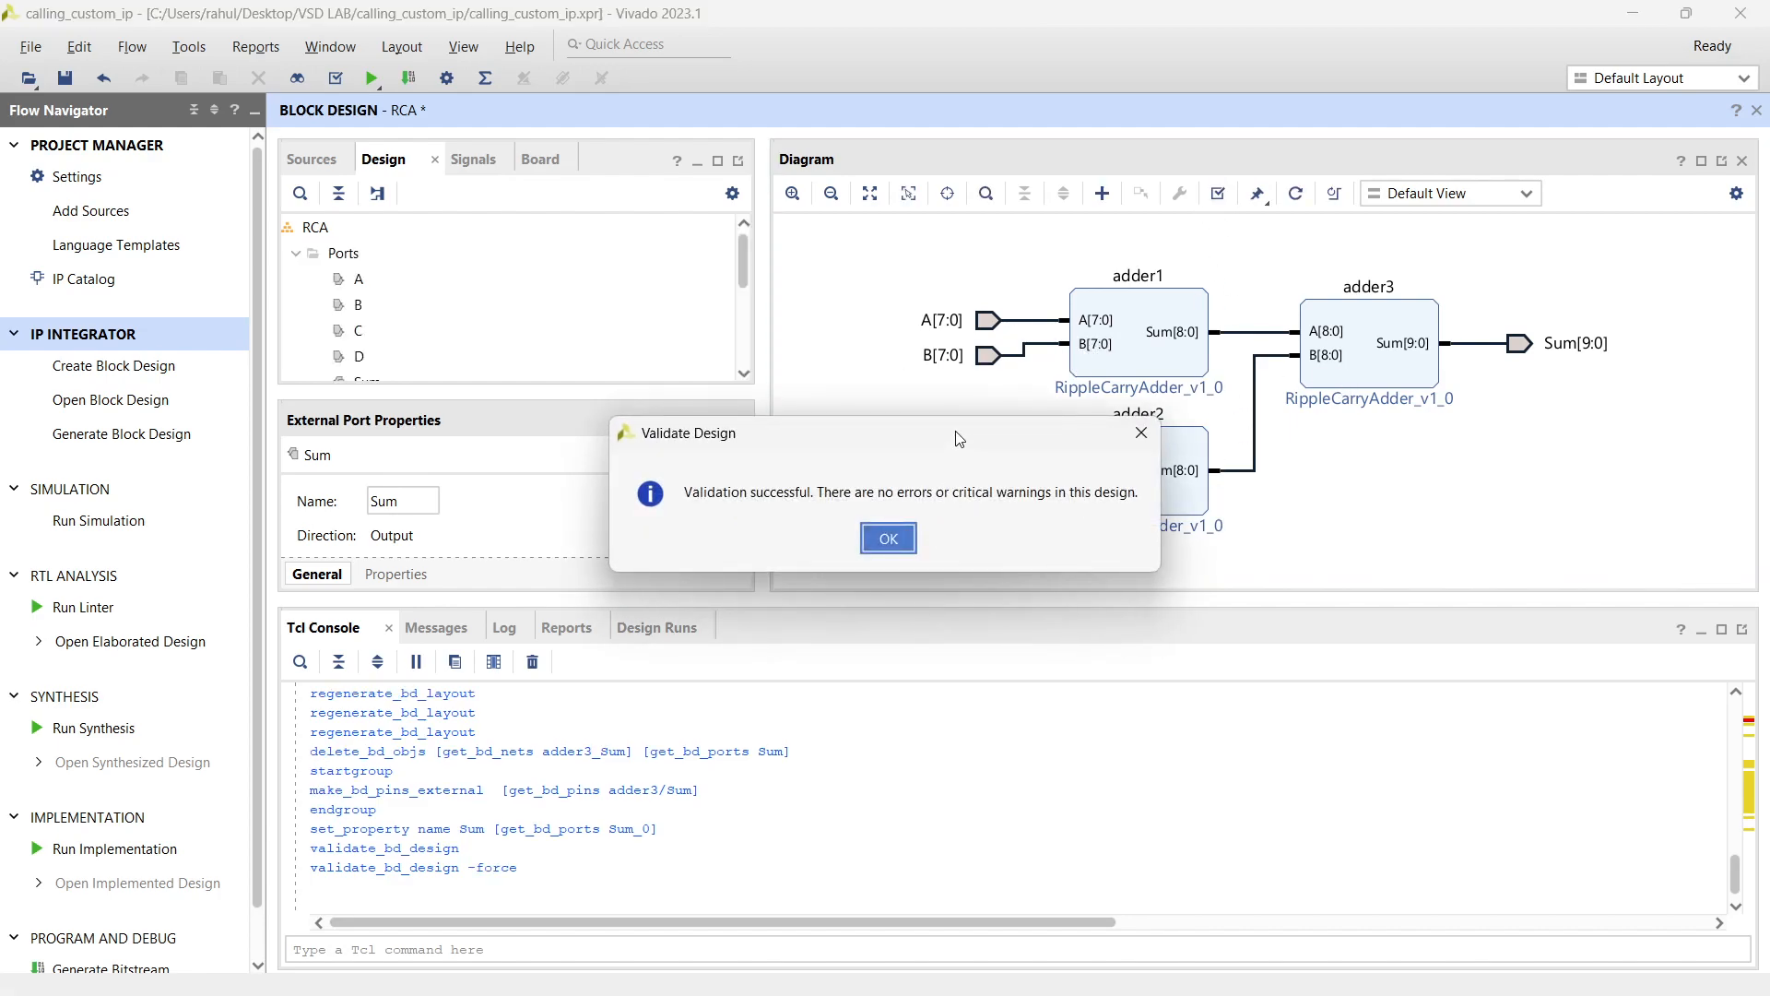
{"action": "left_click_drag", "start_coordinate": [959, 439], "coordinate": [1000, 328]}
{"action": "left_click", "coordinate": [932, 427]}
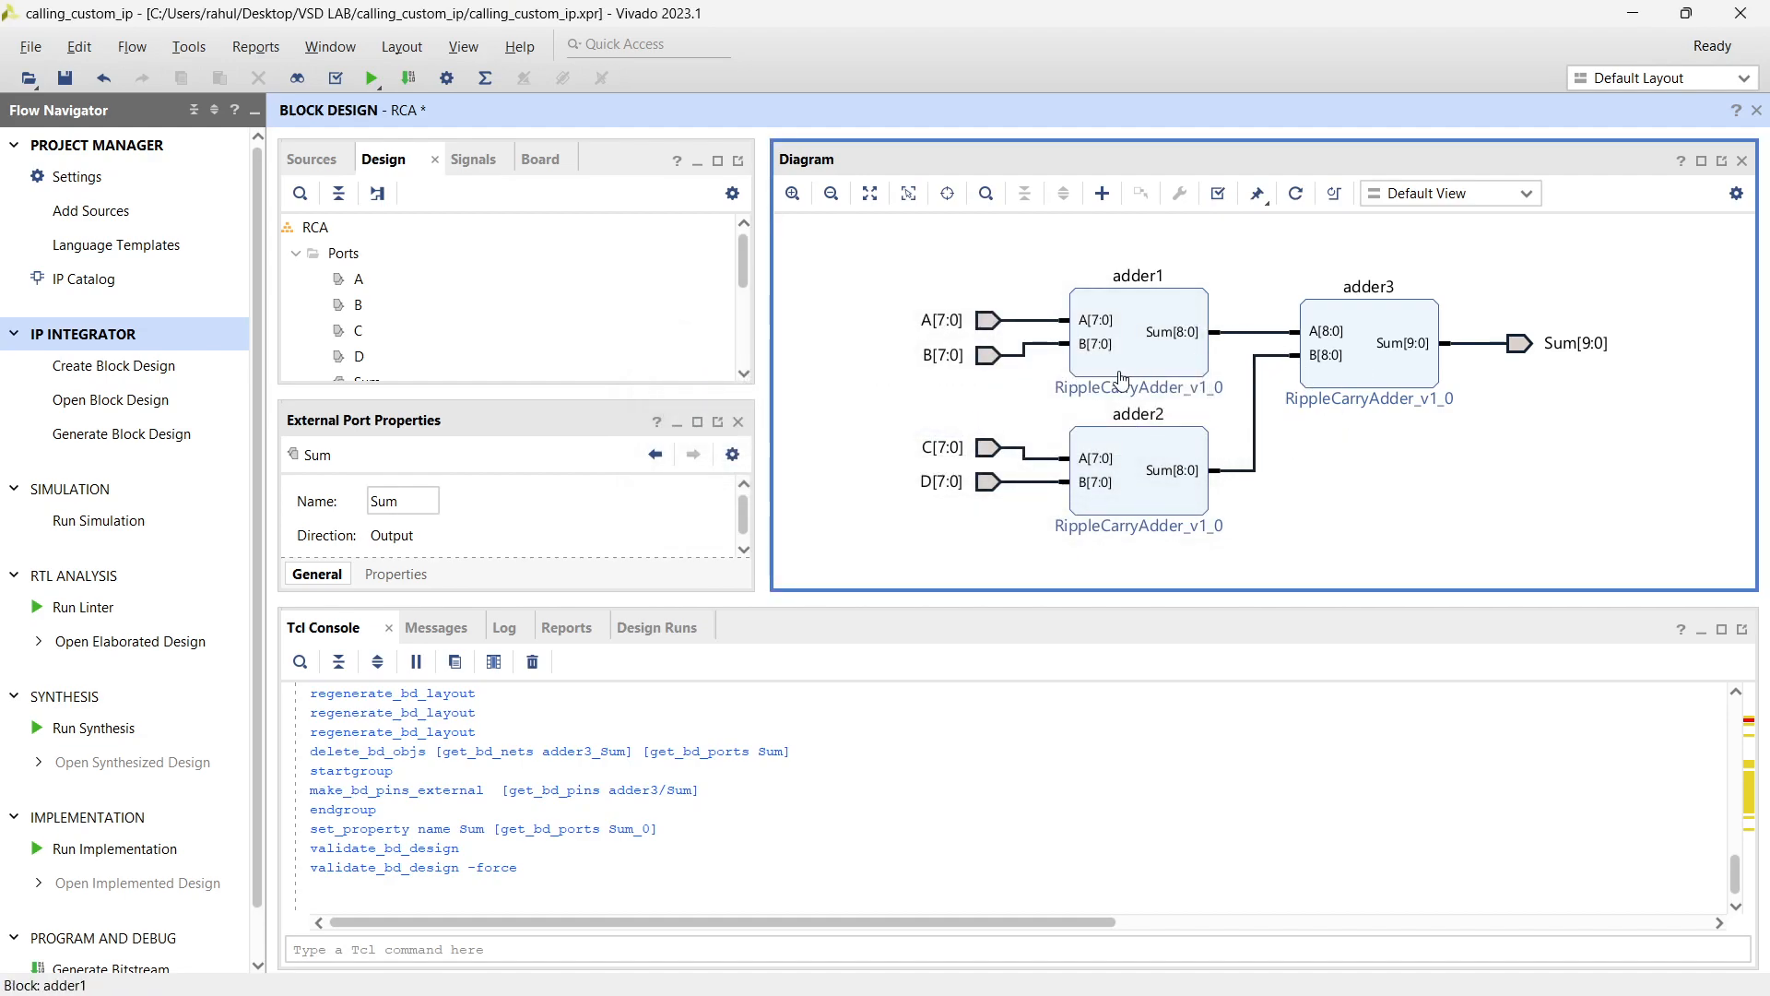
Delete the Sum output port and validate the design with adder3's Sum pin unconnected
{"action": "left_click", "coordinate": [1523, 344]}
{"action": "key", "text": "Delete"}
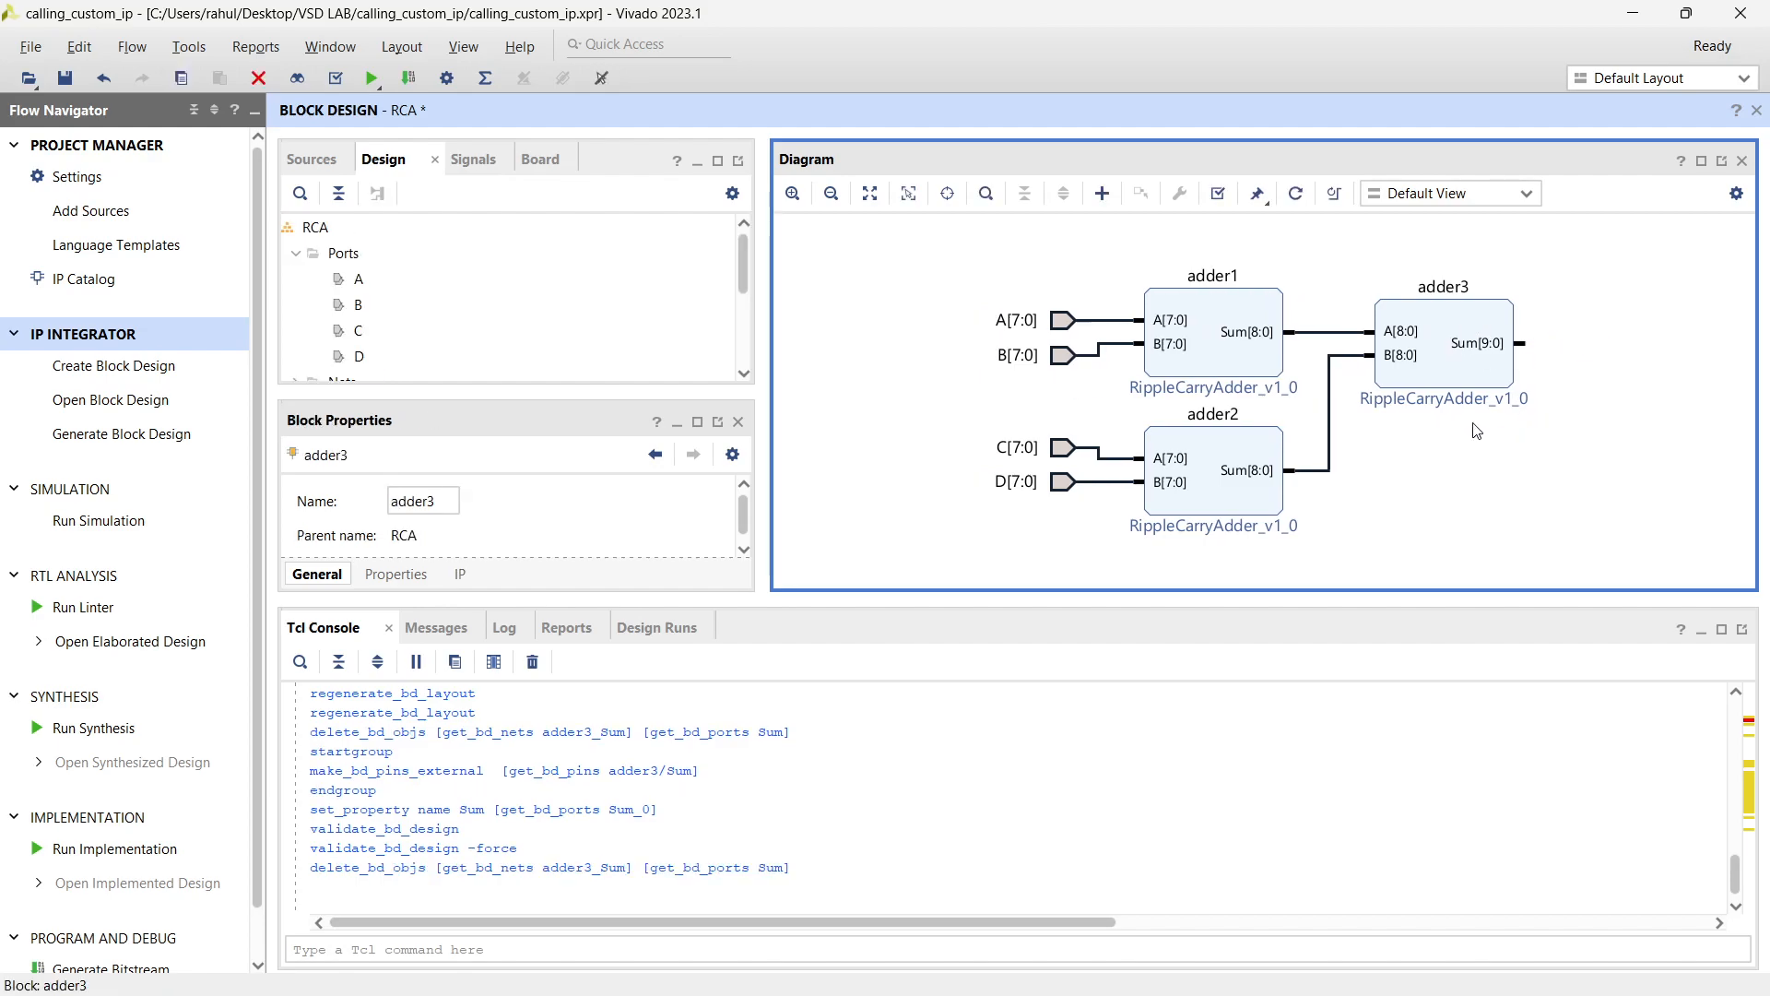
{"action": "left_click", "coordinate": [1218, 193]}
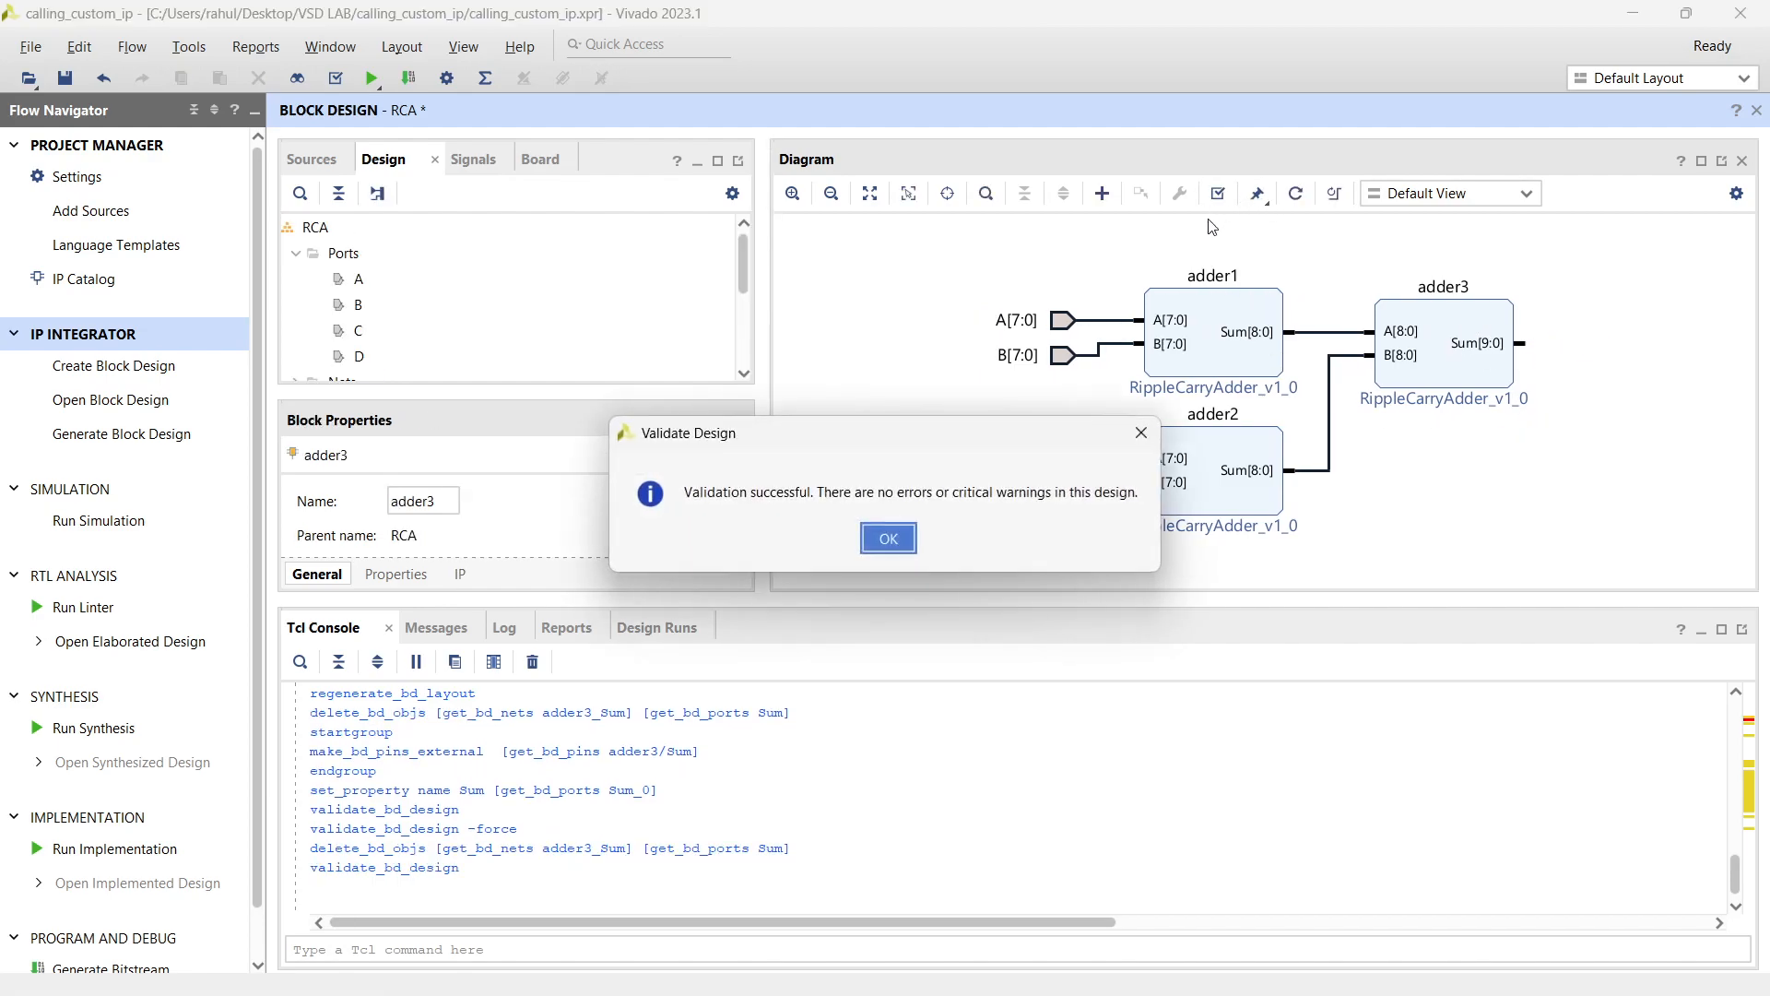
{"action": "left_click", "coordinate": [892, 535]}
Make adder3's unconnected Sum pin external, name the port Sum, and save the block design
{"action": "left_click", "coordinate": [1521, 345]}
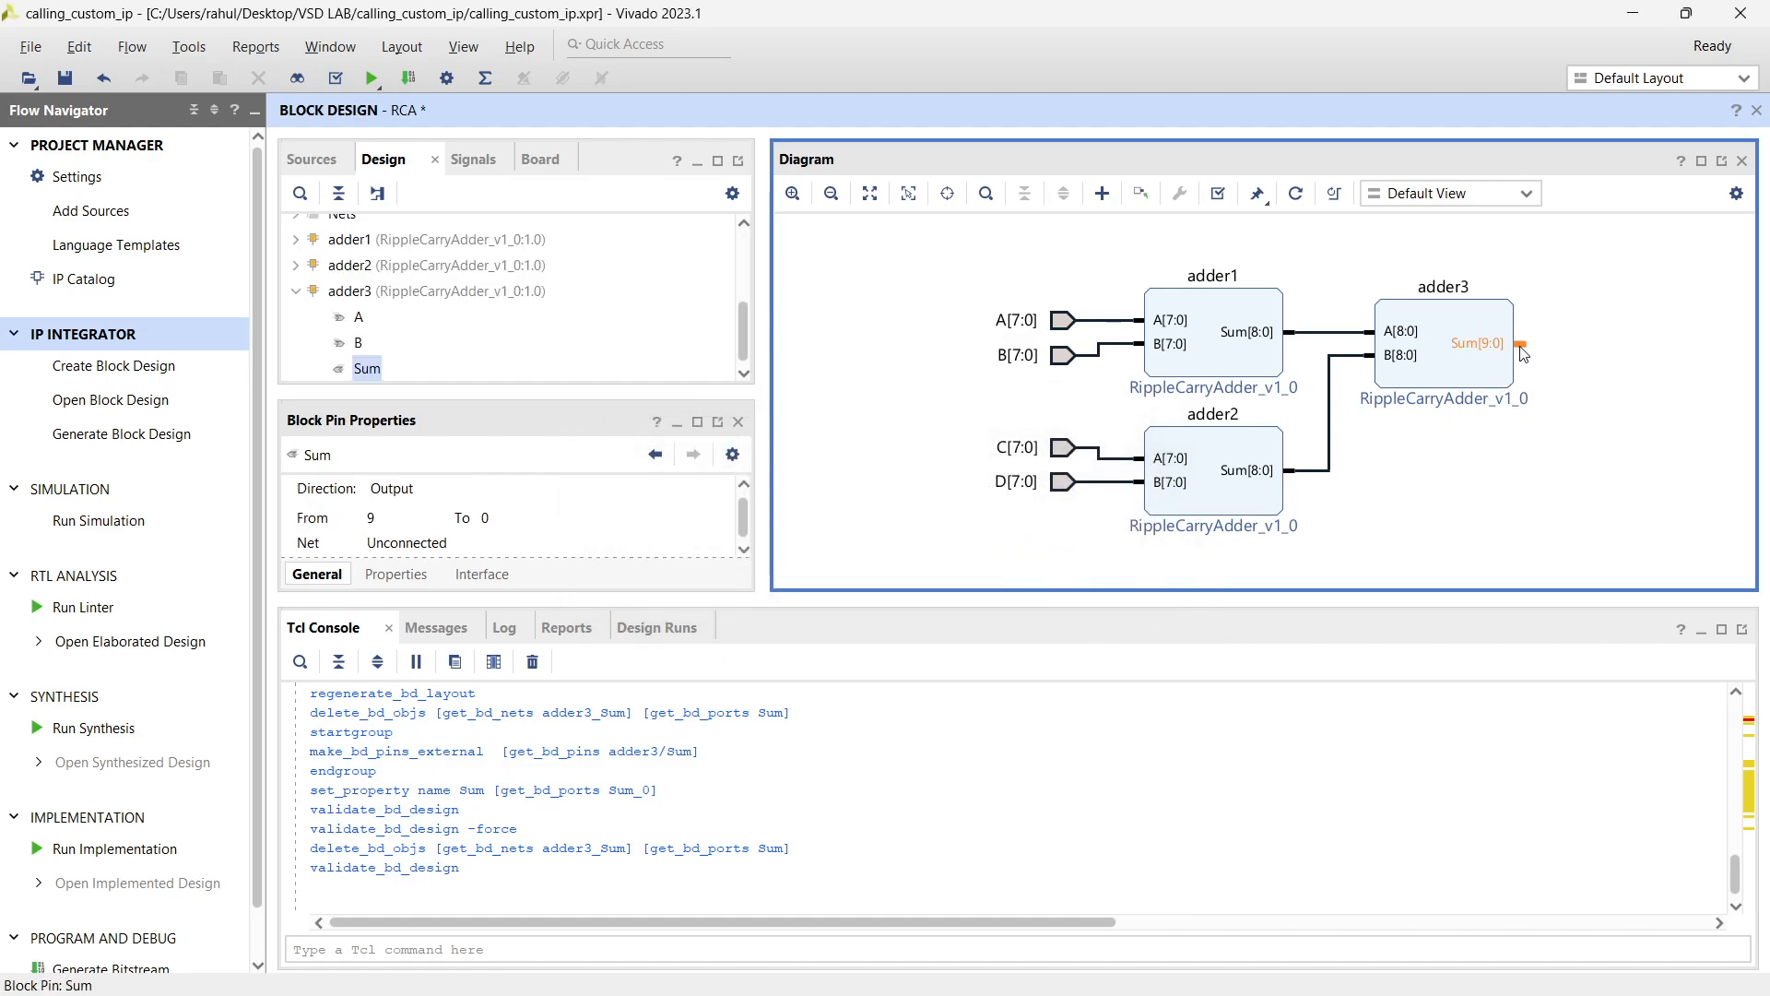
{"action": "key", "text": "ctrl+t"}
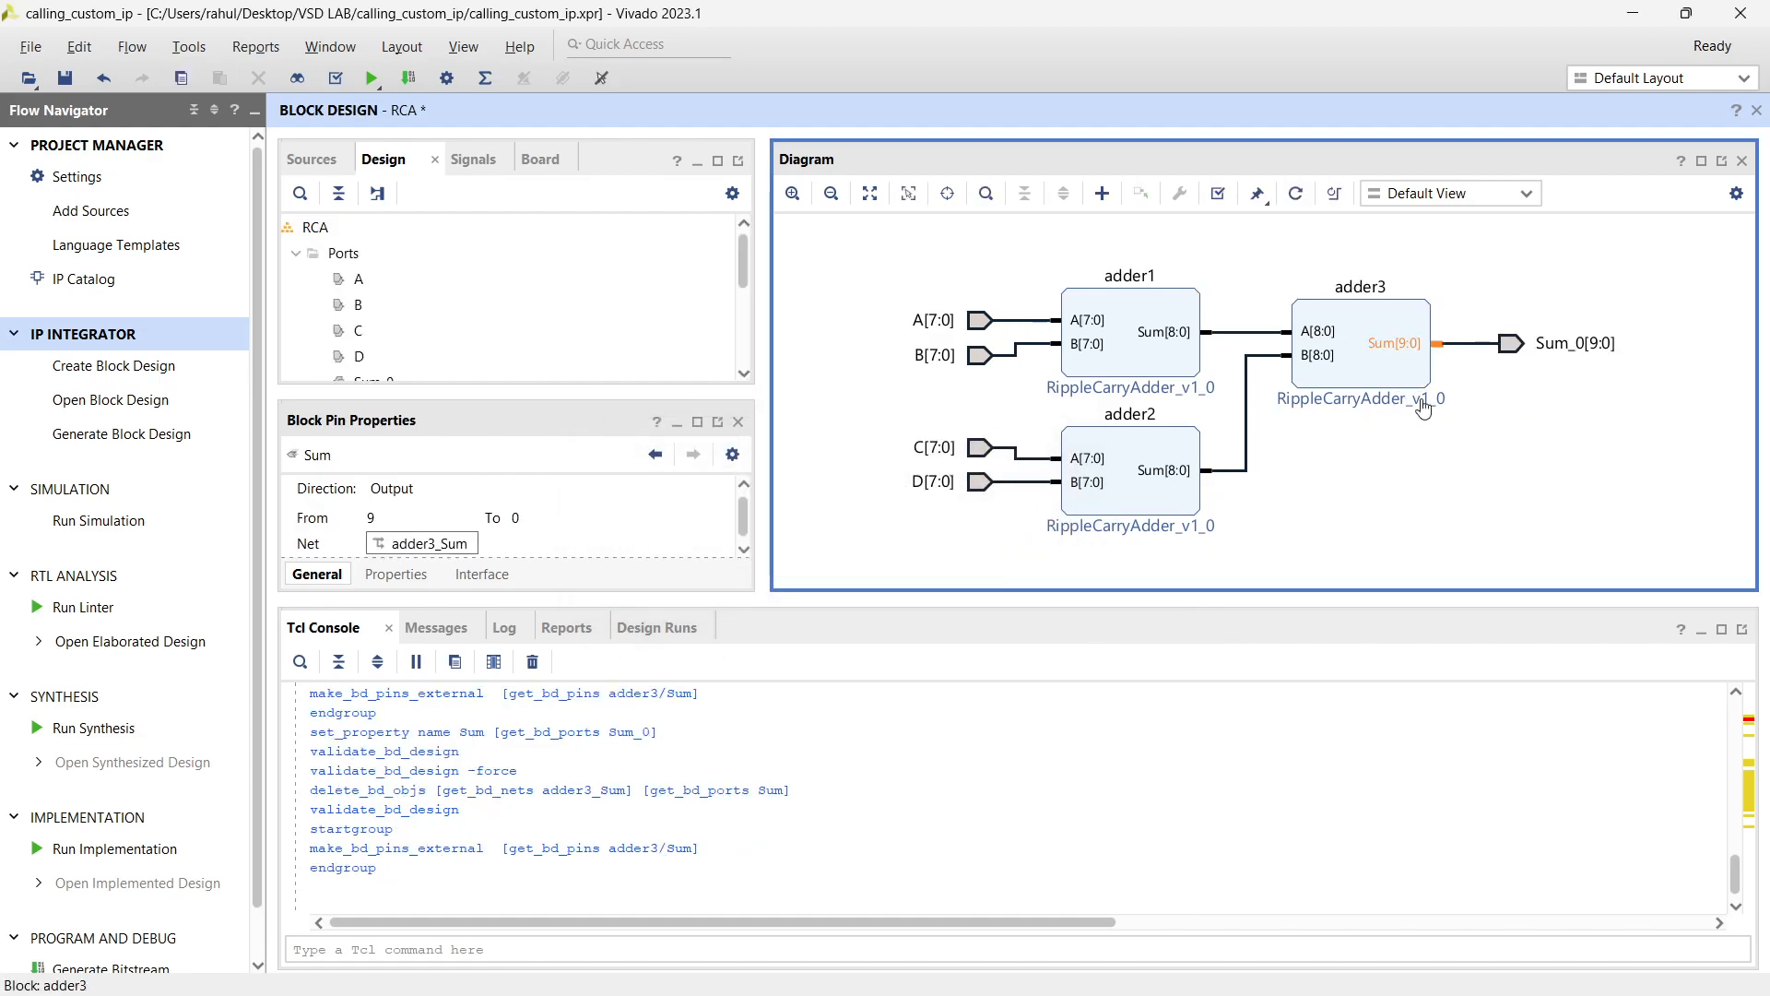
{"action": "left_click", "coordinate": [424, 500]}
{"action": "left_click", "coordinate": [922, 516]}
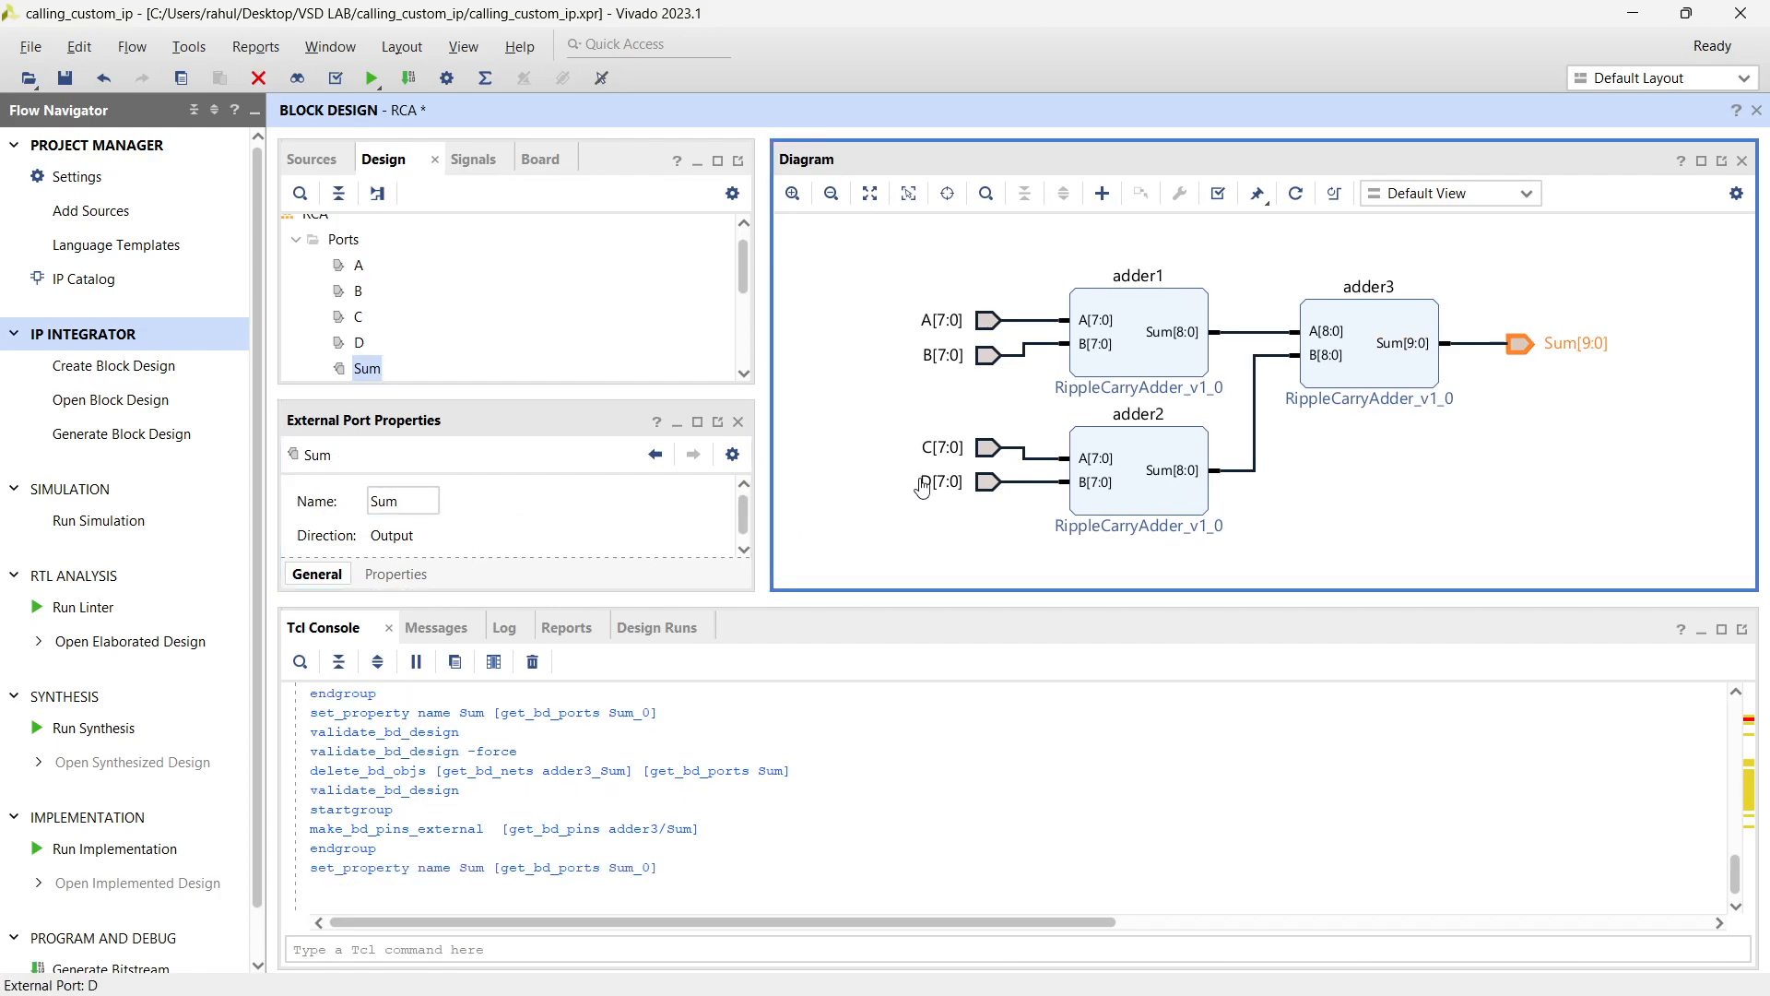
{"action": "key", "text": "ctrl+s"}
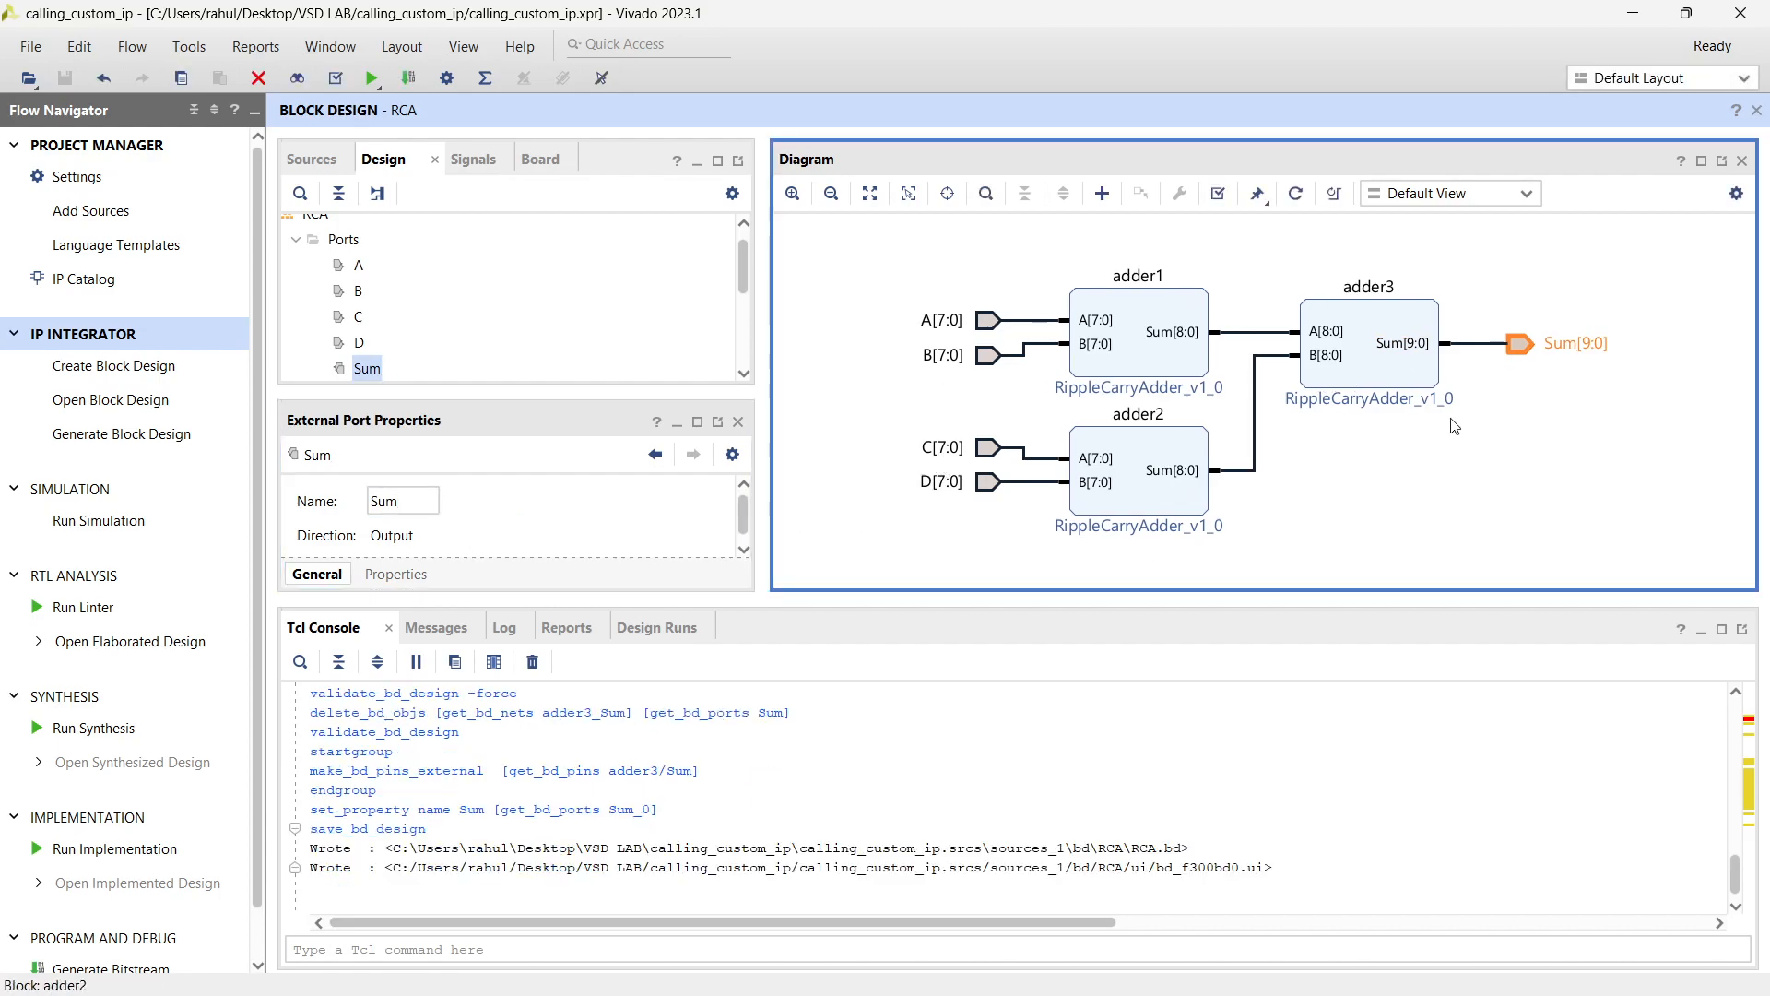
Generate the block design's output products out of context per IP, on the local host with 4 jobs
{"action": "left_click", "coordinate": [121, 444]}
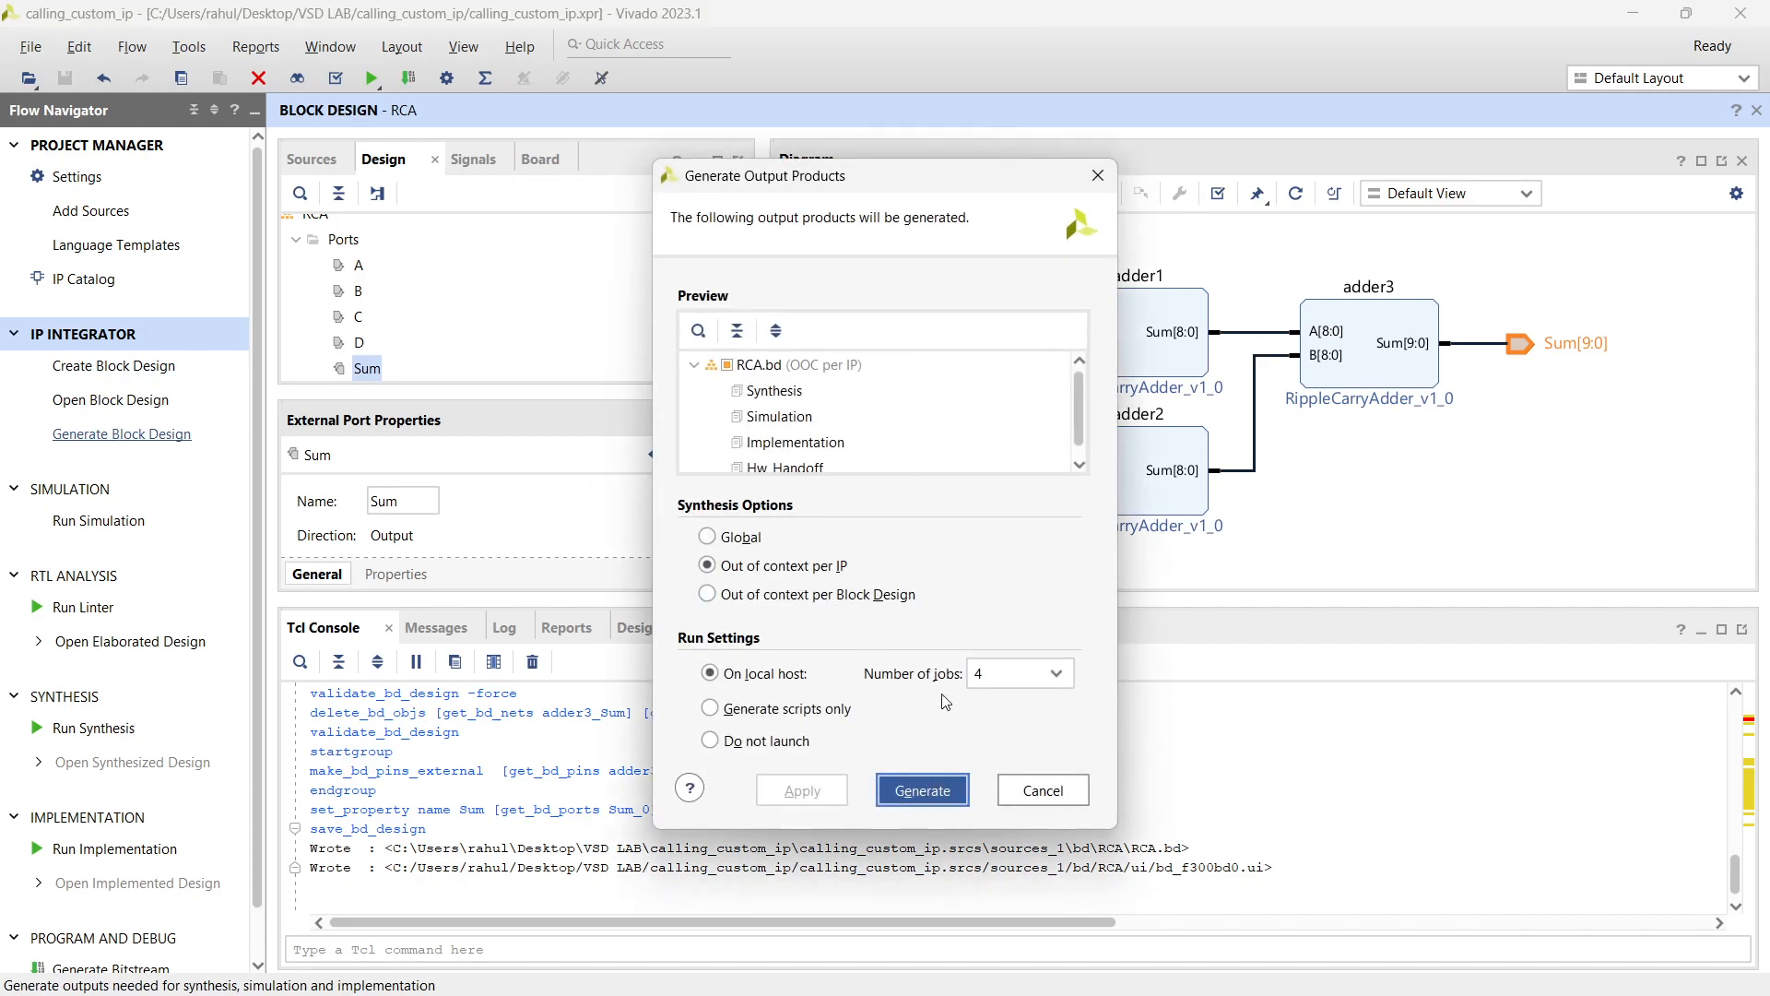
{"action": "scroll", "coordinate": [897, 438], "scroll_direction": "down", "scroll_amount": 1}
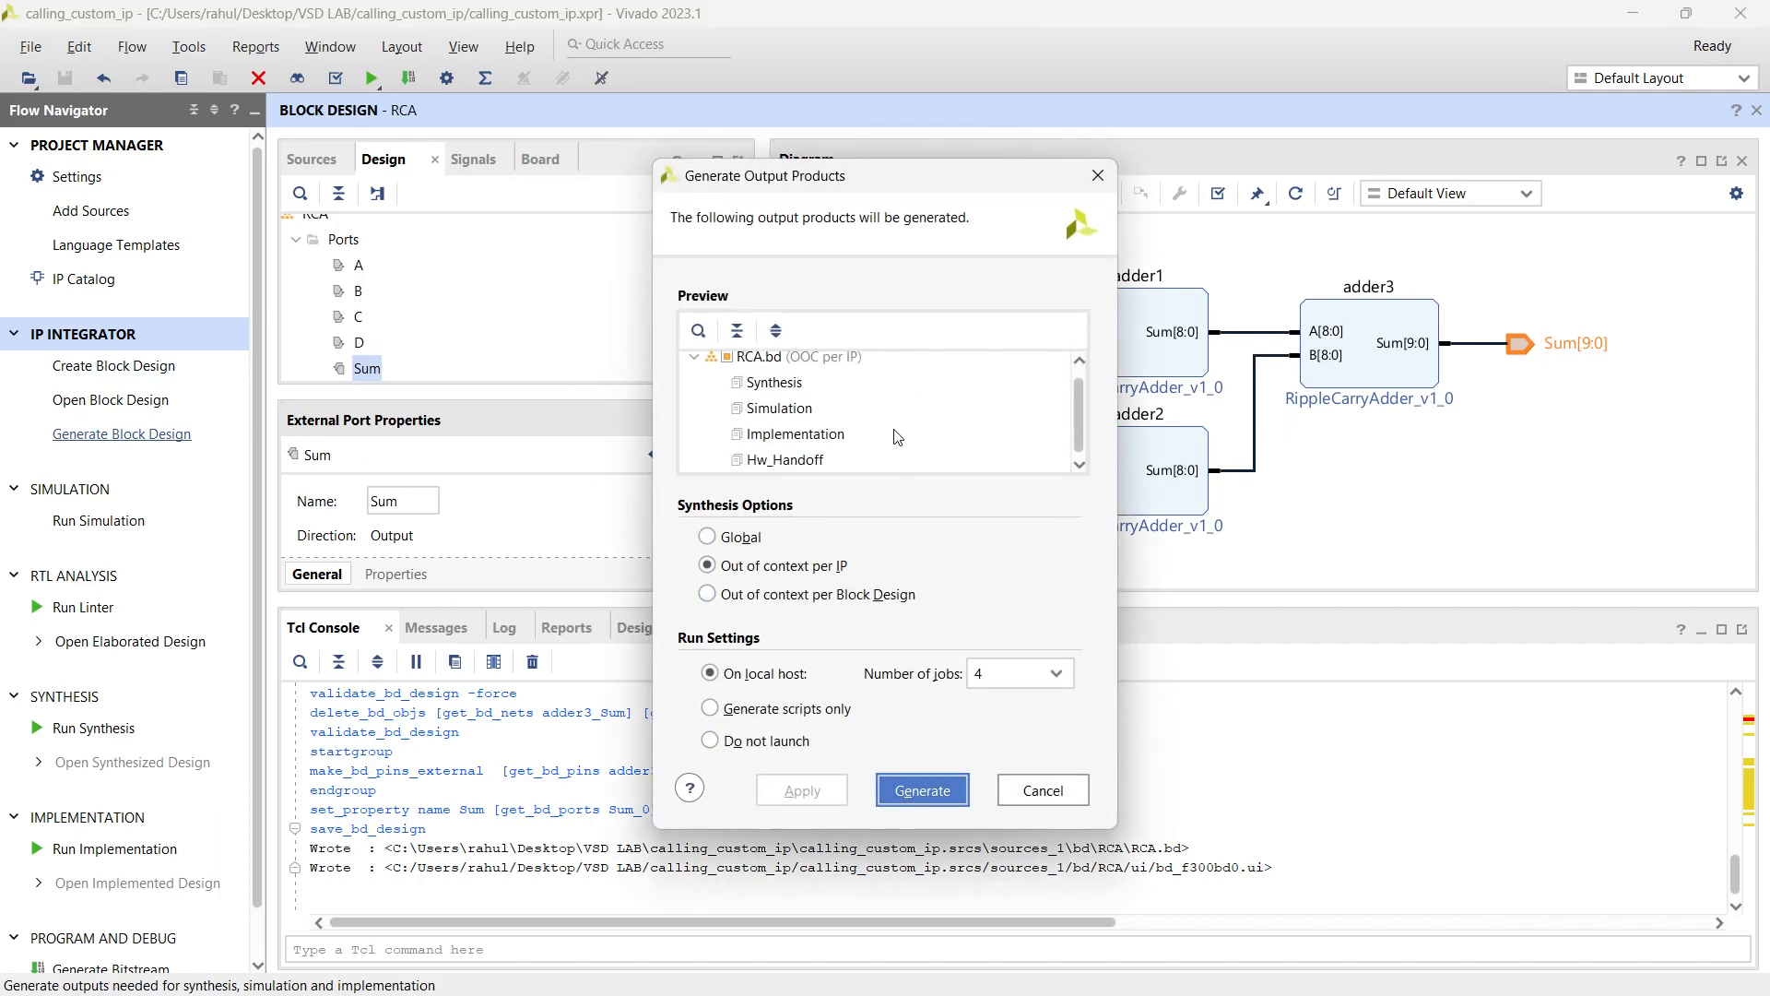
{"action": "scroll", "coordinate": [747, 391], "scroll_direction": "up", "scroll_amount": 1}
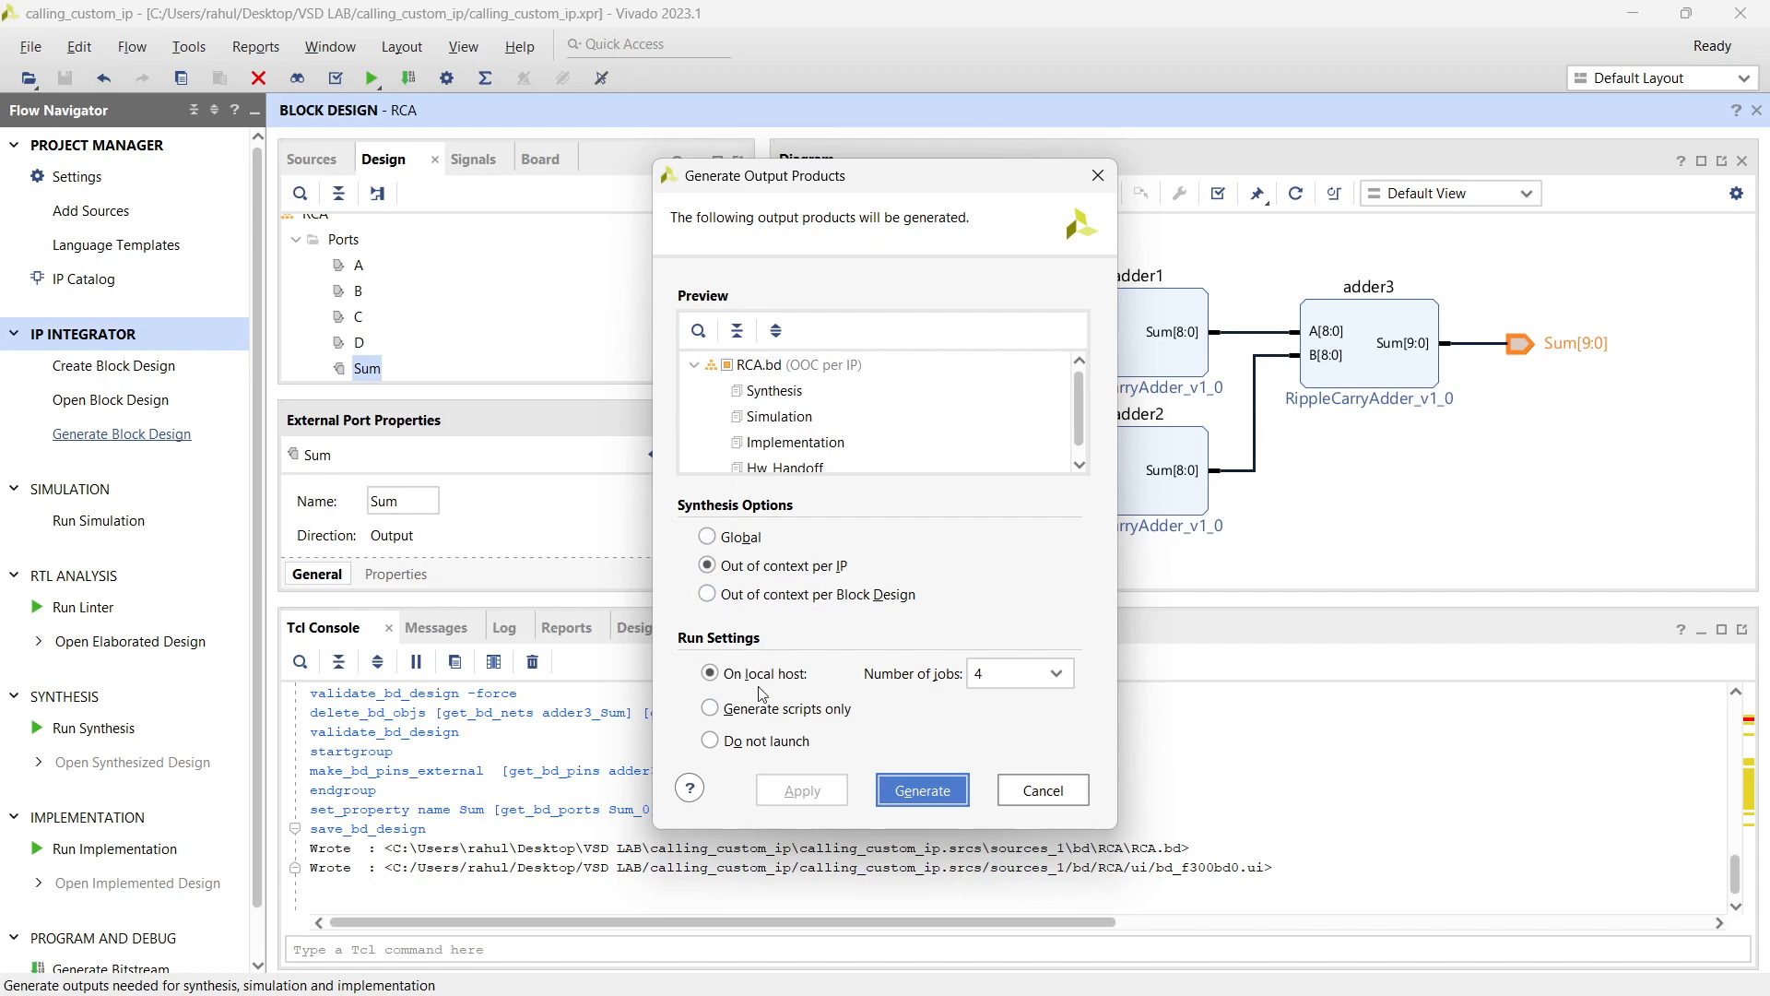
{"action": "left_click", "coordinate": [933, 804]}
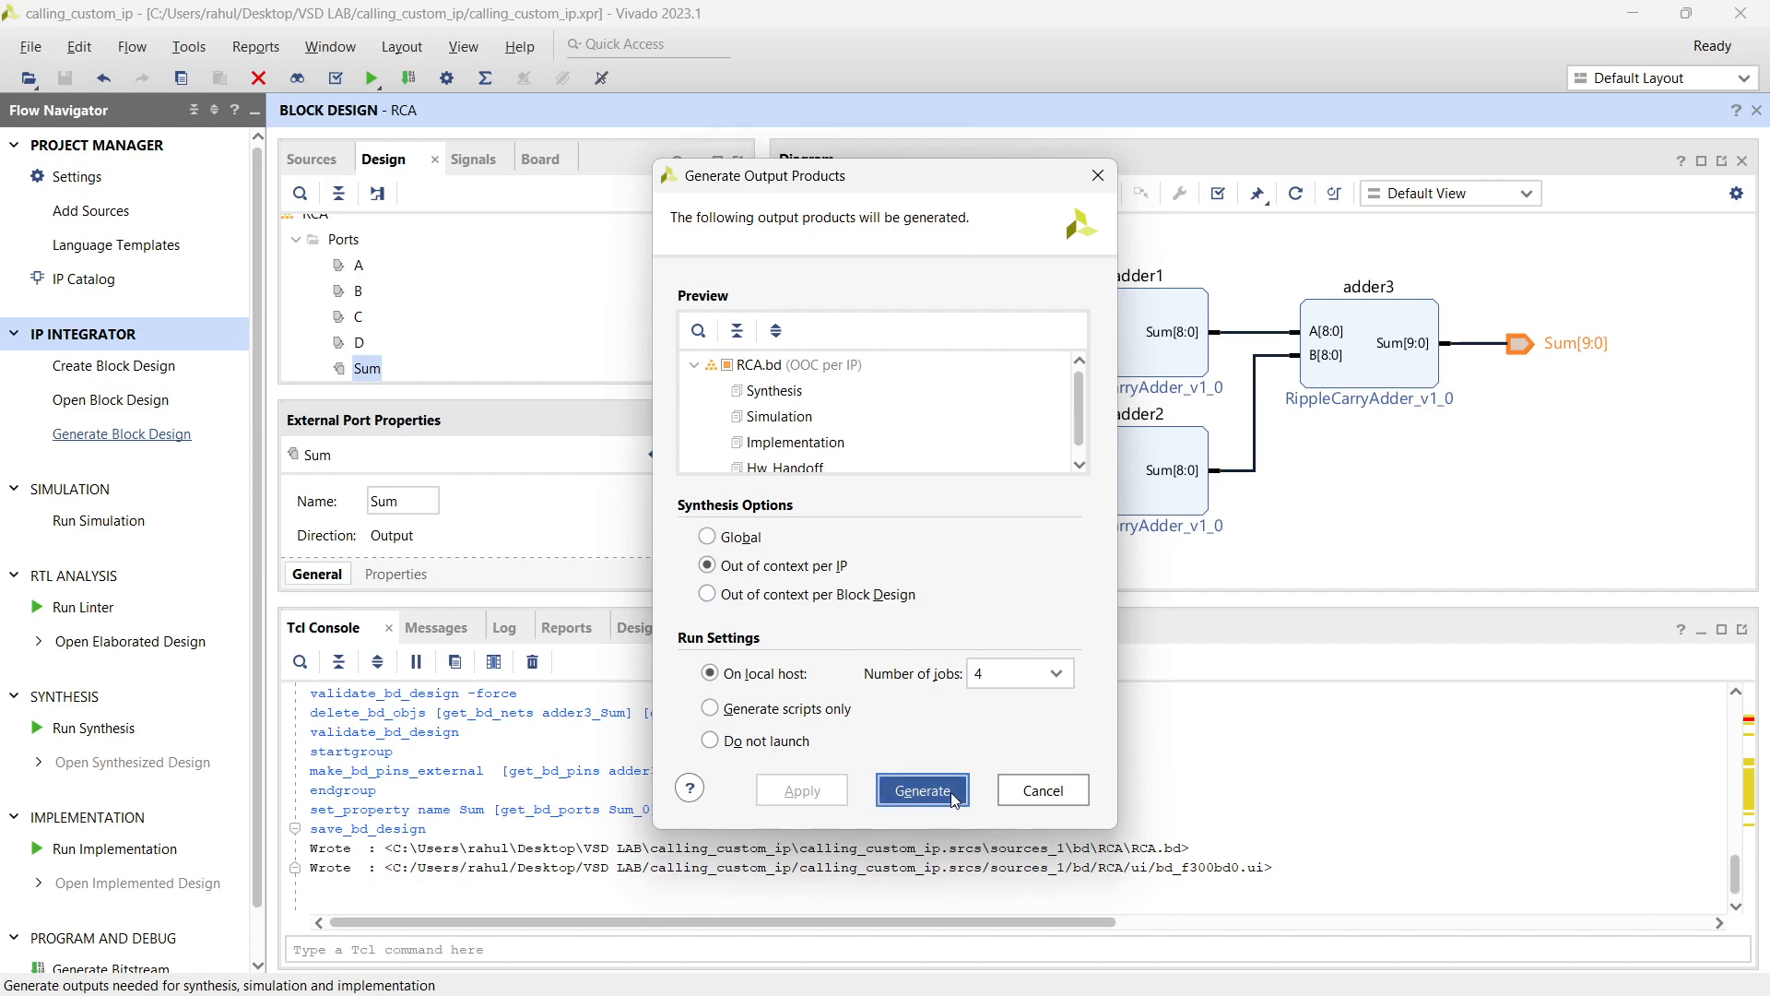
{"action": "left_click", "coordinate": [954, 798]}
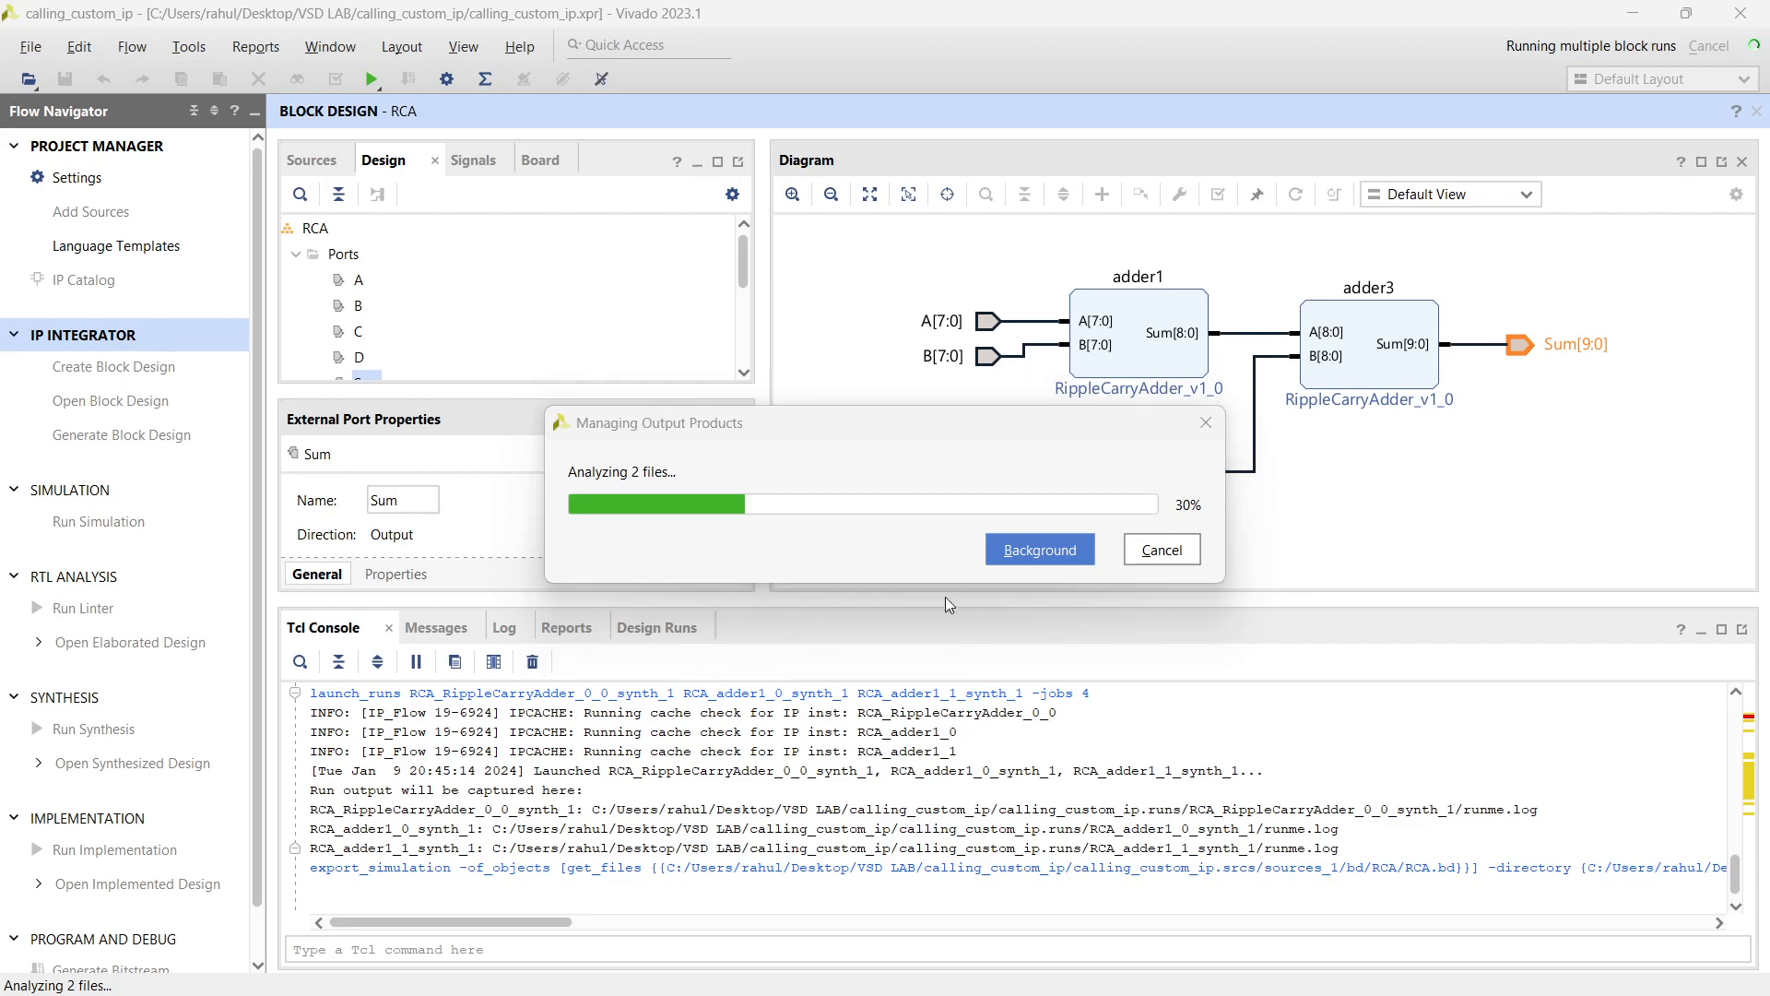
Switch to Task Manager to check CPU and GPU performance during generation, then return to Vivado
{"action": "key", "text": "ctrl+shift+Escape"}
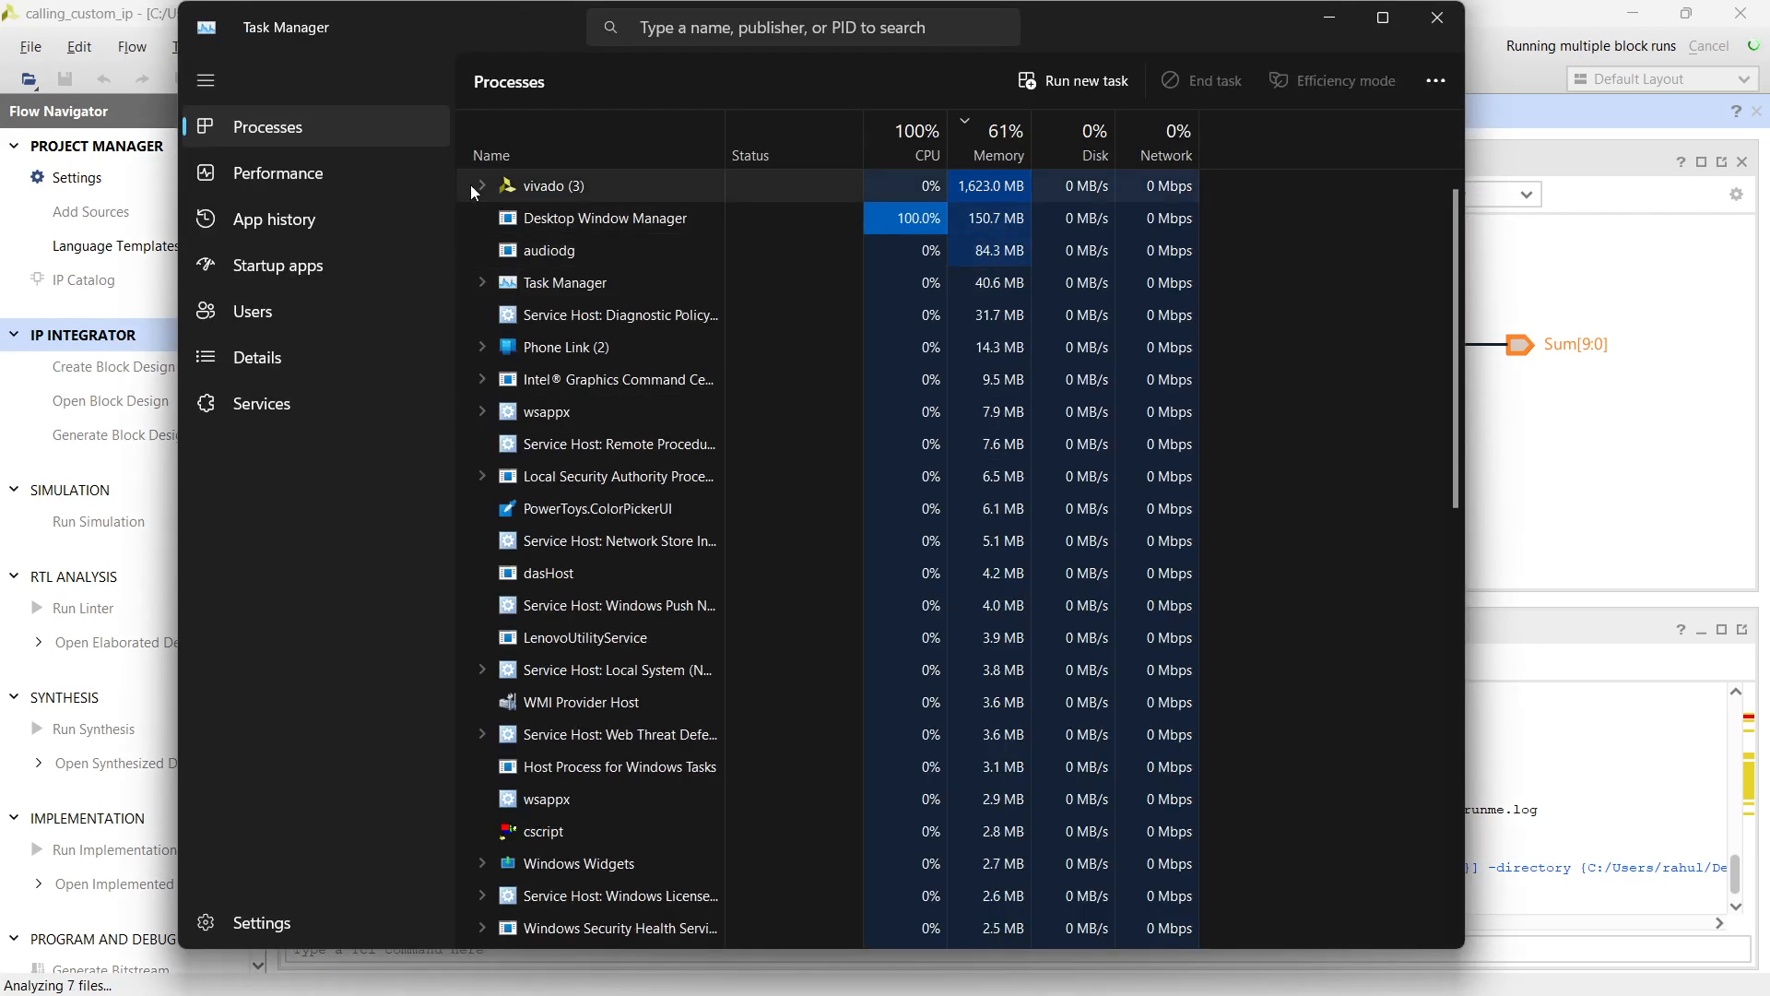
{"action": "left_click", "coordinate": [285, 184]}
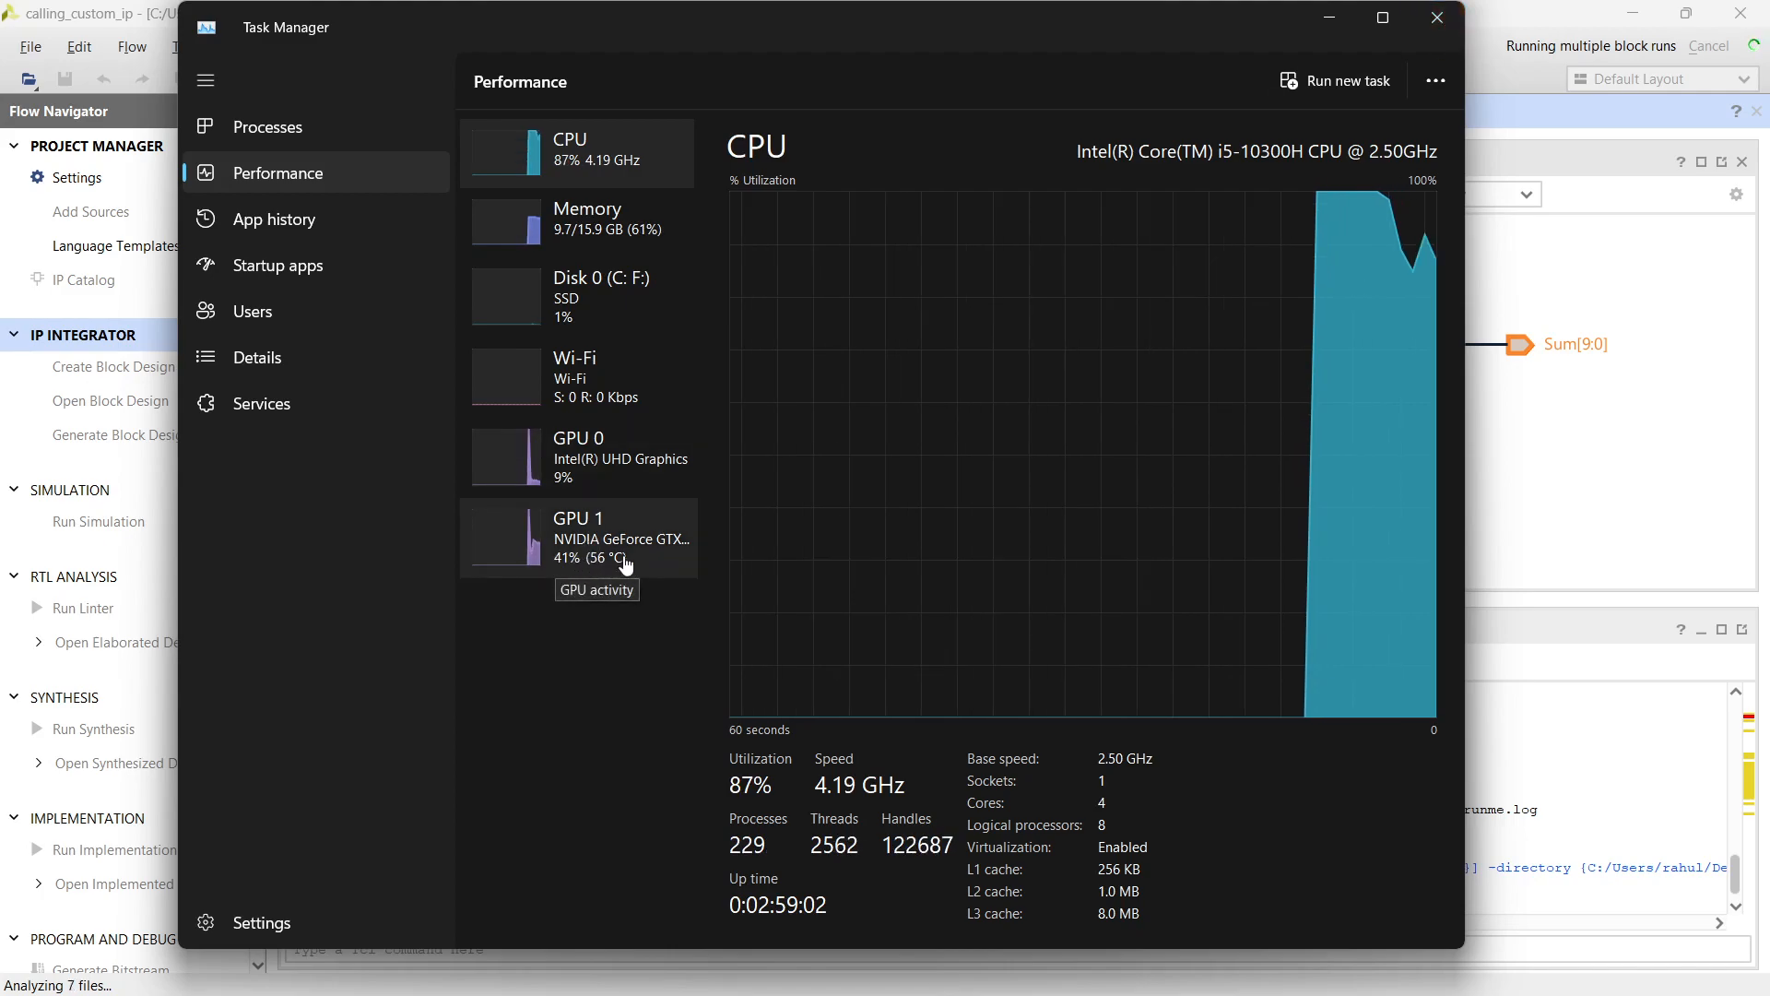
{"action": "left_click", "coordinate": [1445, 19]}
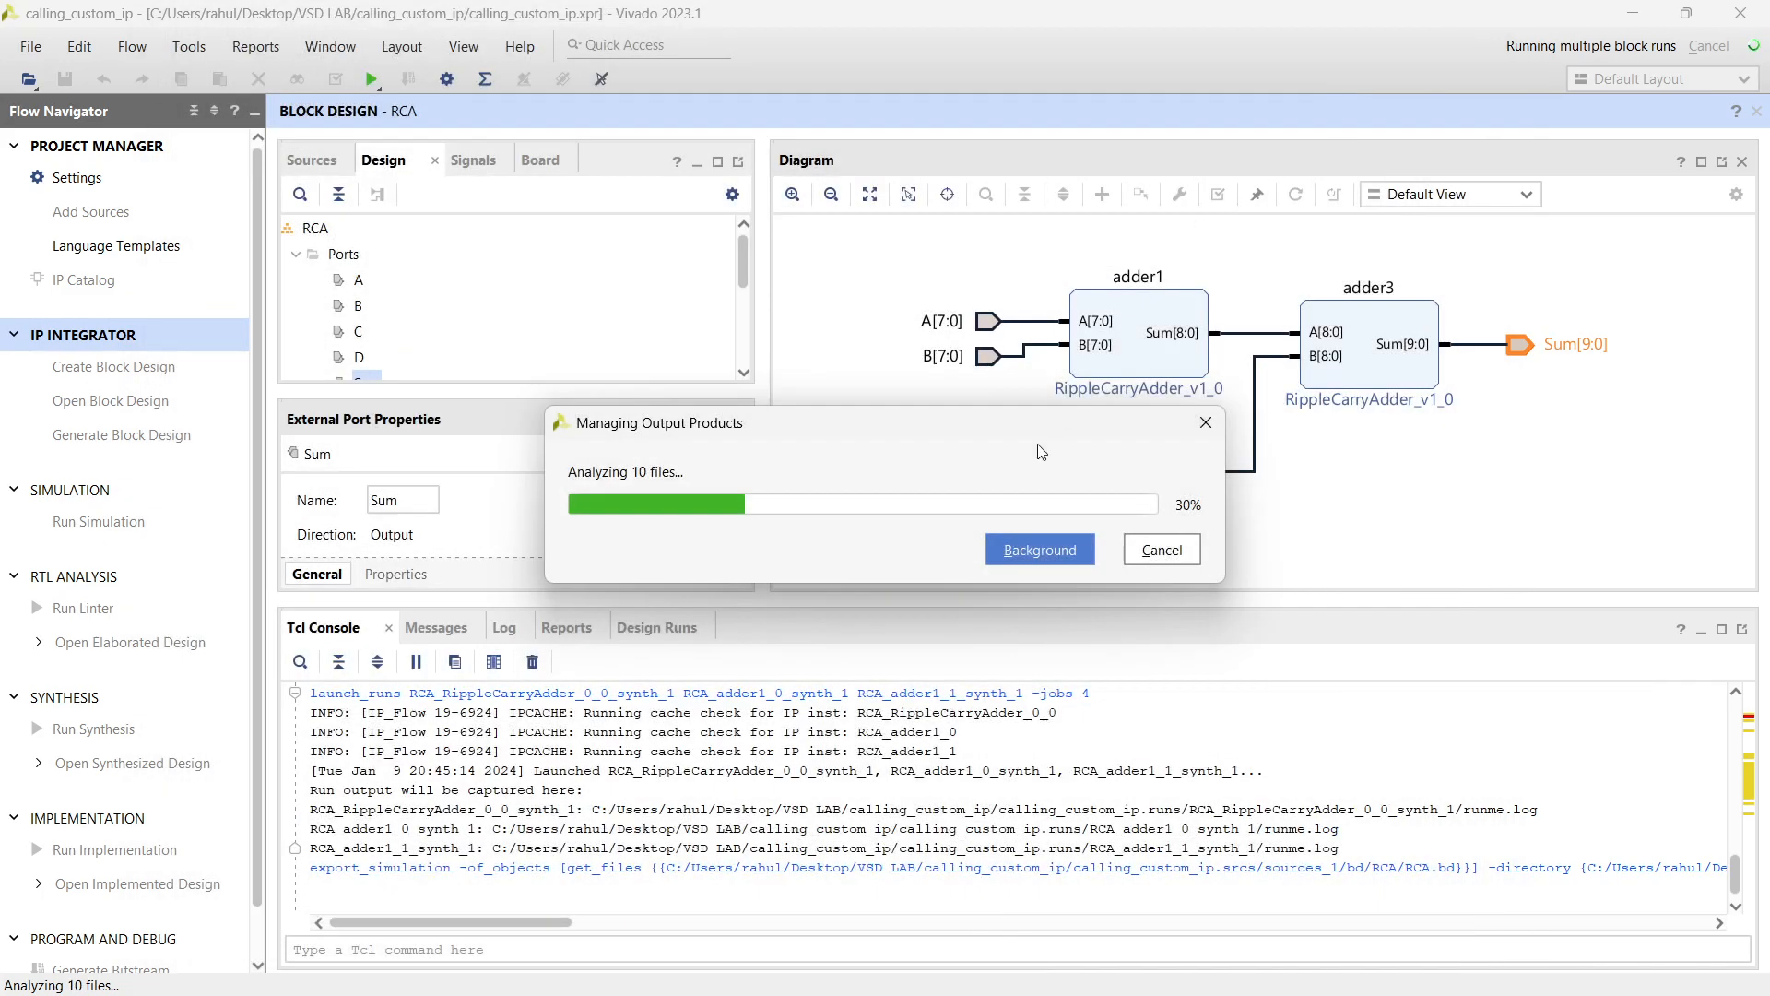
Acknowledge the launched out-of-context module runs and open the generated RCA.v from the design sources
{"action": "left_click_drag", "start_coordinate": [882, 427], "coordinate": [911, 401]}
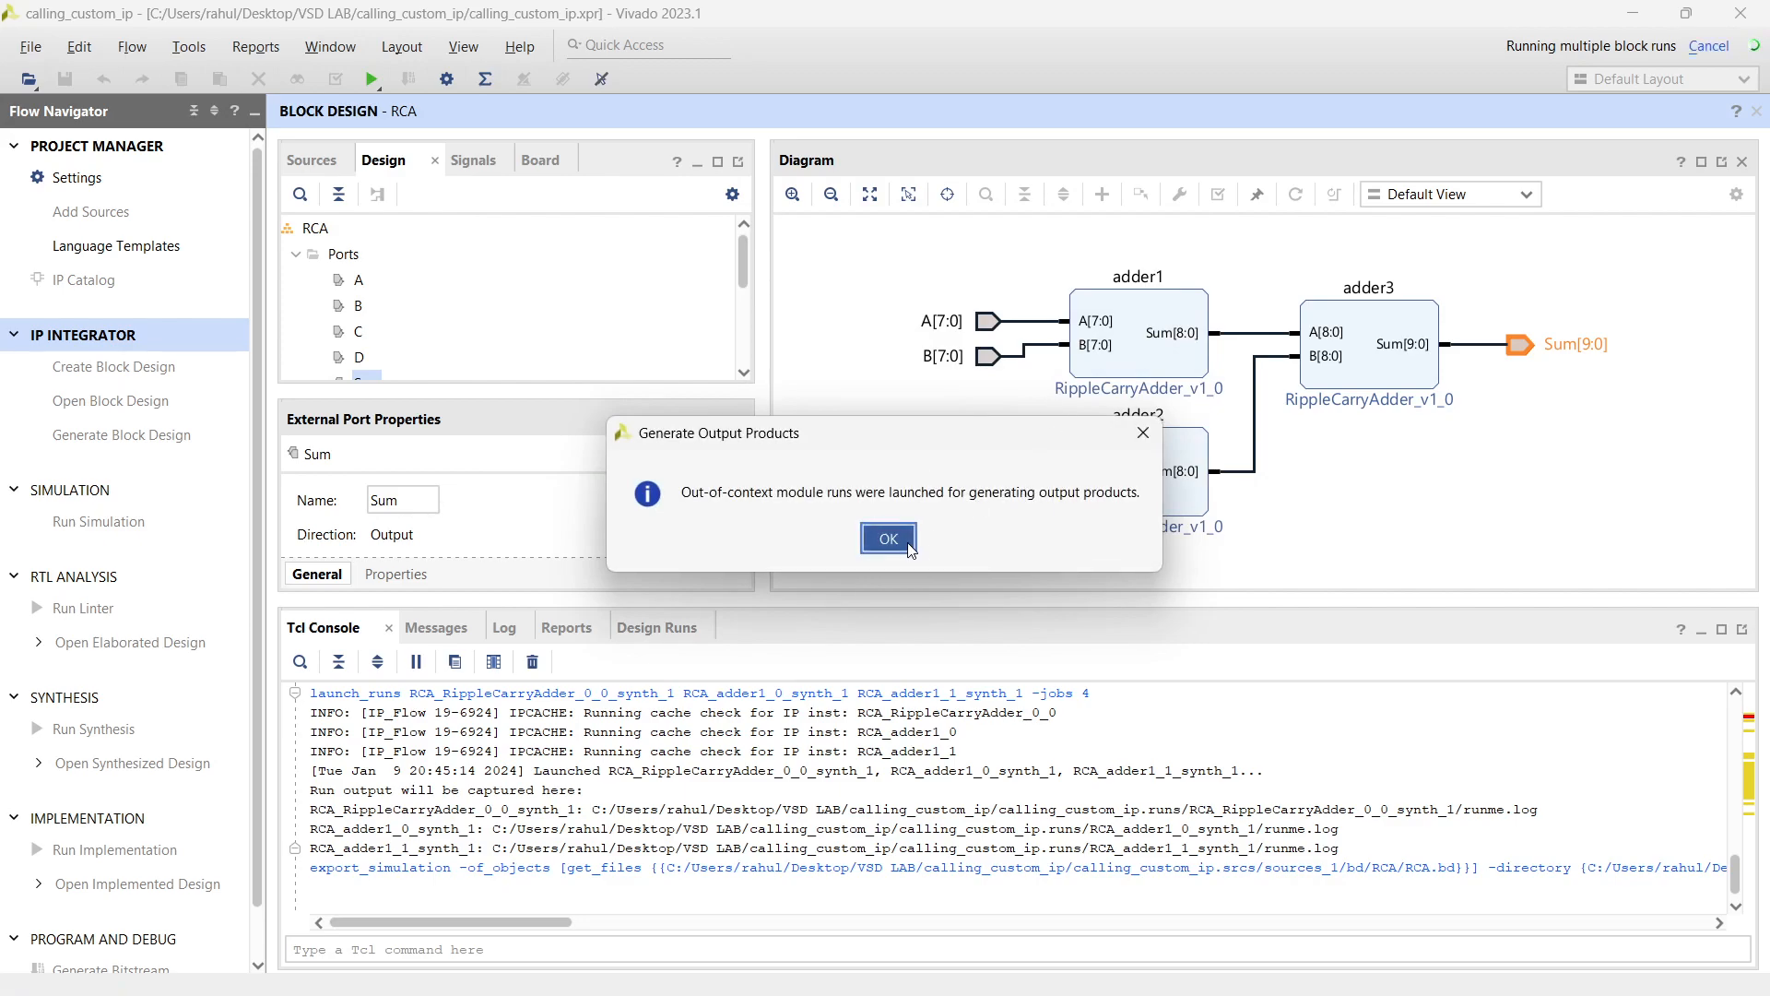
{"action": "left_click", "coordinate": [888, 538]}
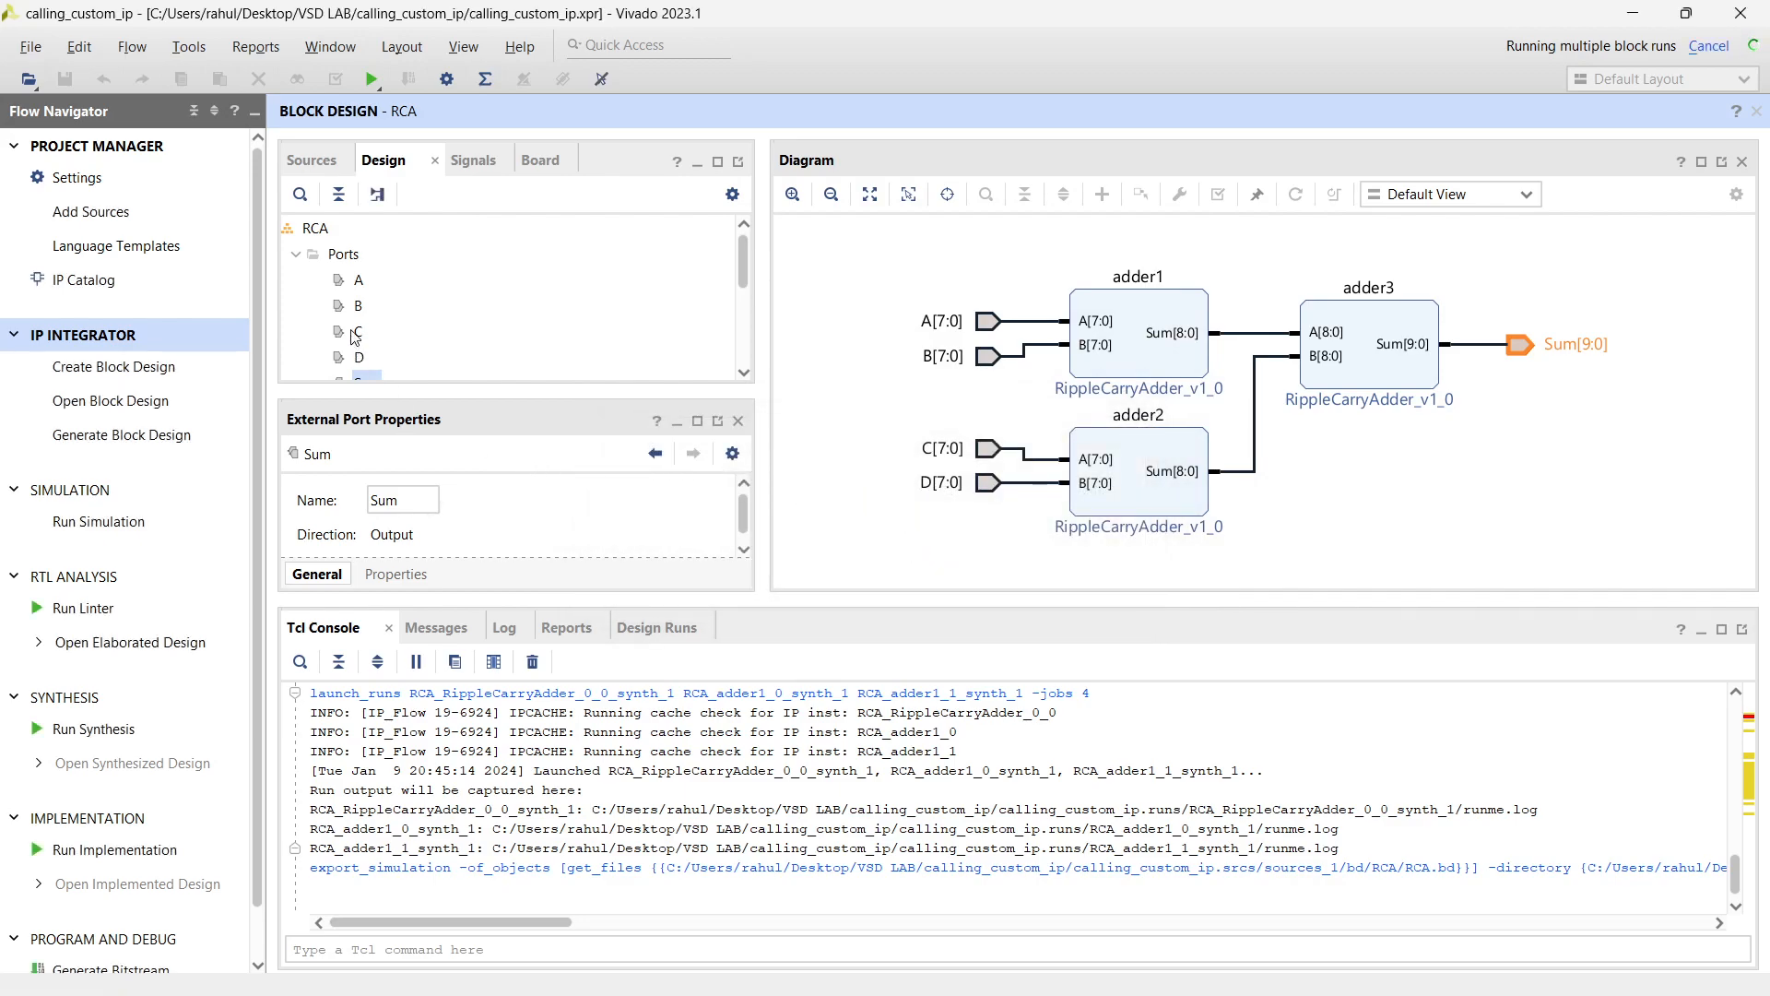
{"action": "left_click", "coordinate": [311, 160]}
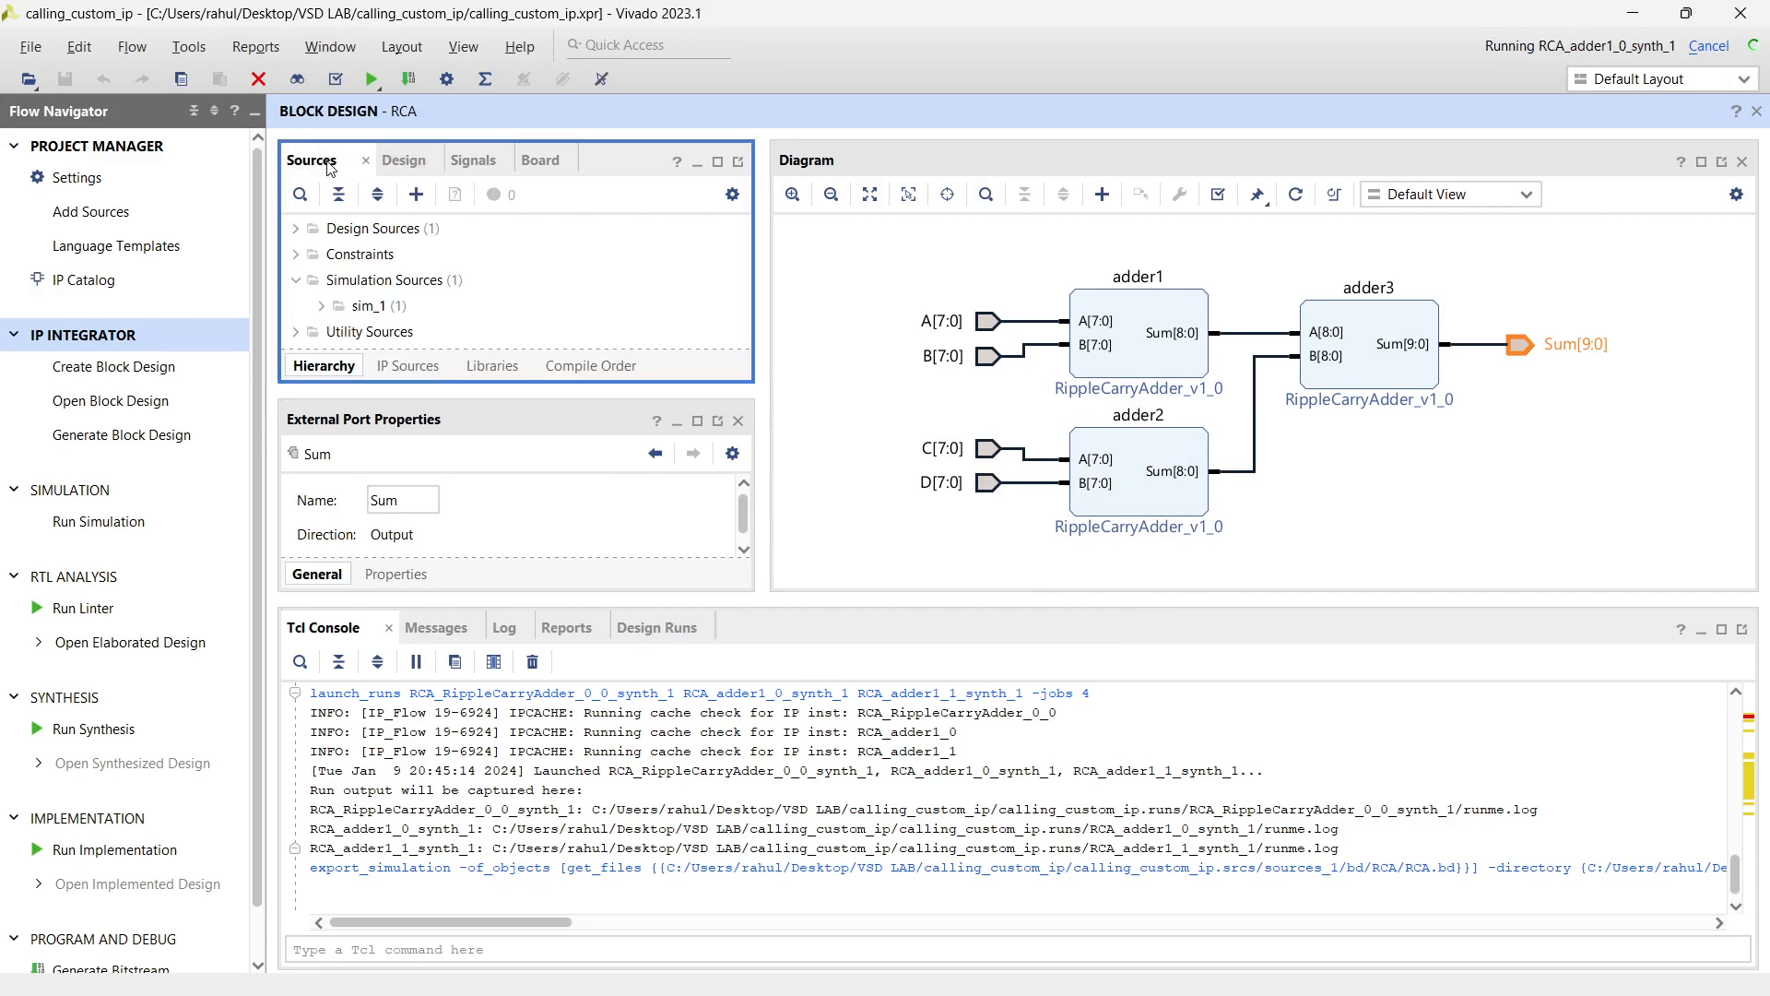
{"action": "left_click", "coordinate": [296, 231]}
{"action": "double_click", "coordinate": [391, 281]}
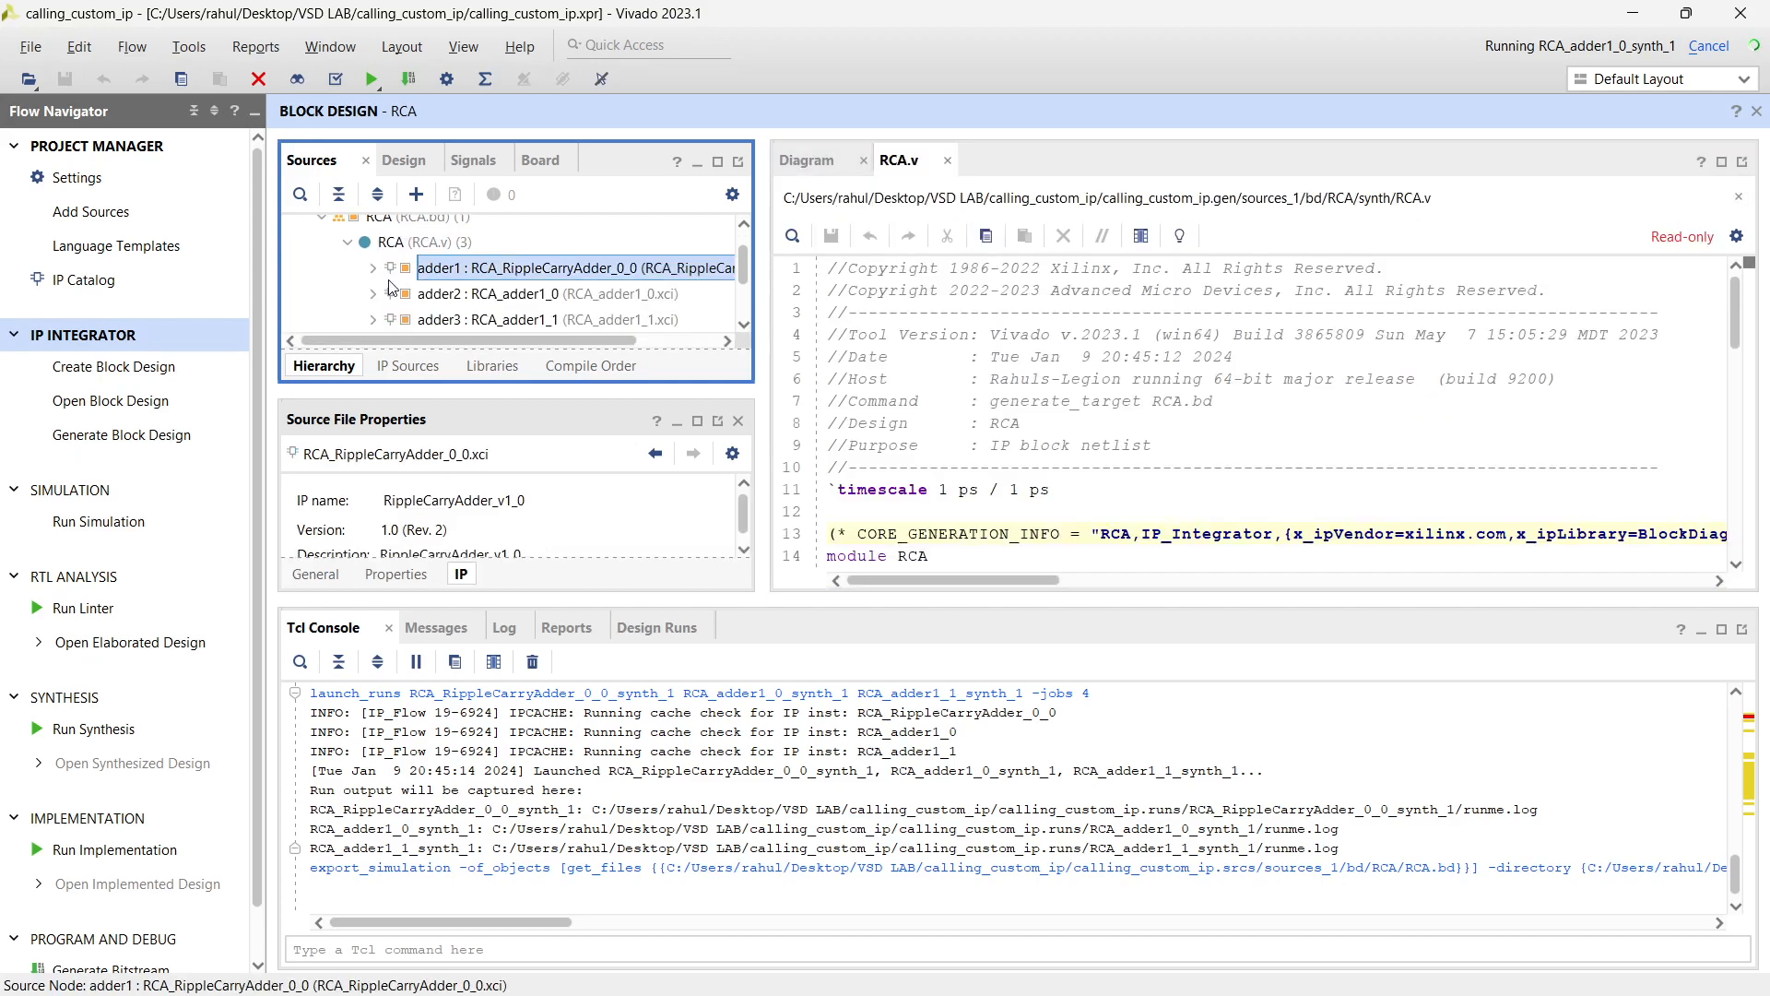
{"action": "left_click", "coordinate": [391, 244]}
Examine the generated RCA.v code, including its port declarations, wires, assignments and adder instances
{"action": "scroll", "coordinate": [1150, 452], "scroll_direction": "down", "scroll_amount": 5}
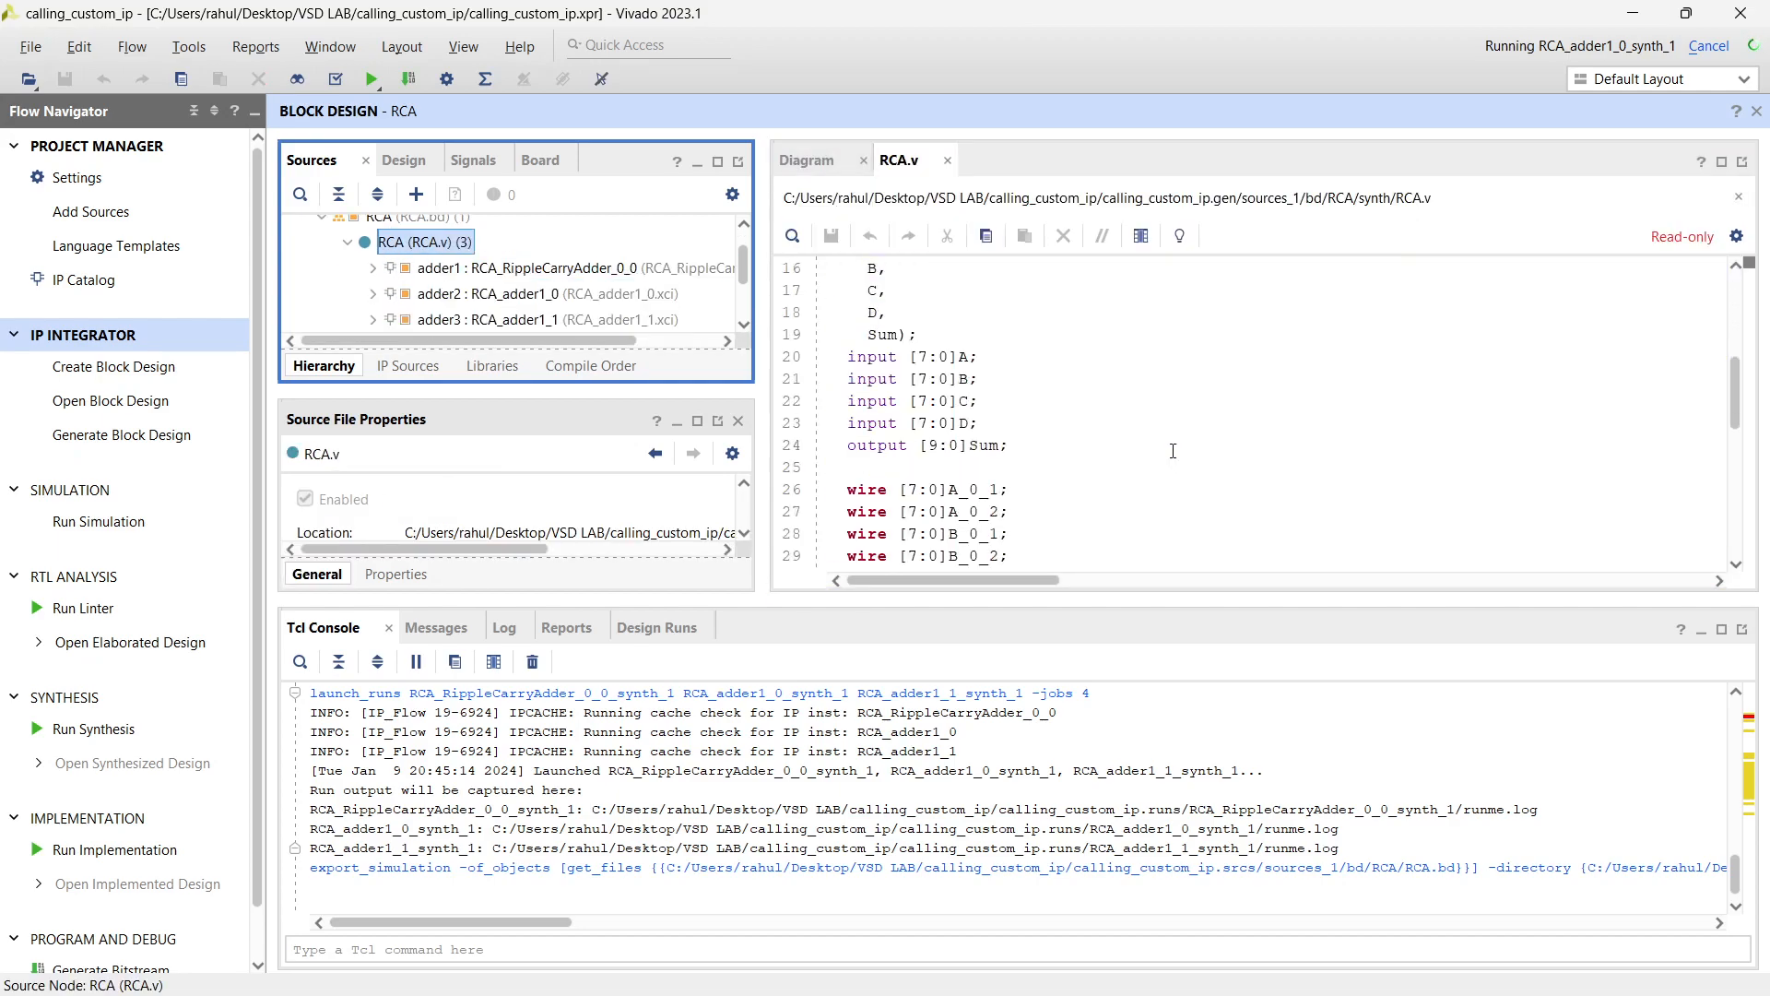
{"action": "scroll", "coordinate": [1150, 453], "scroll_direction": "up", "scroll_amount": 4}
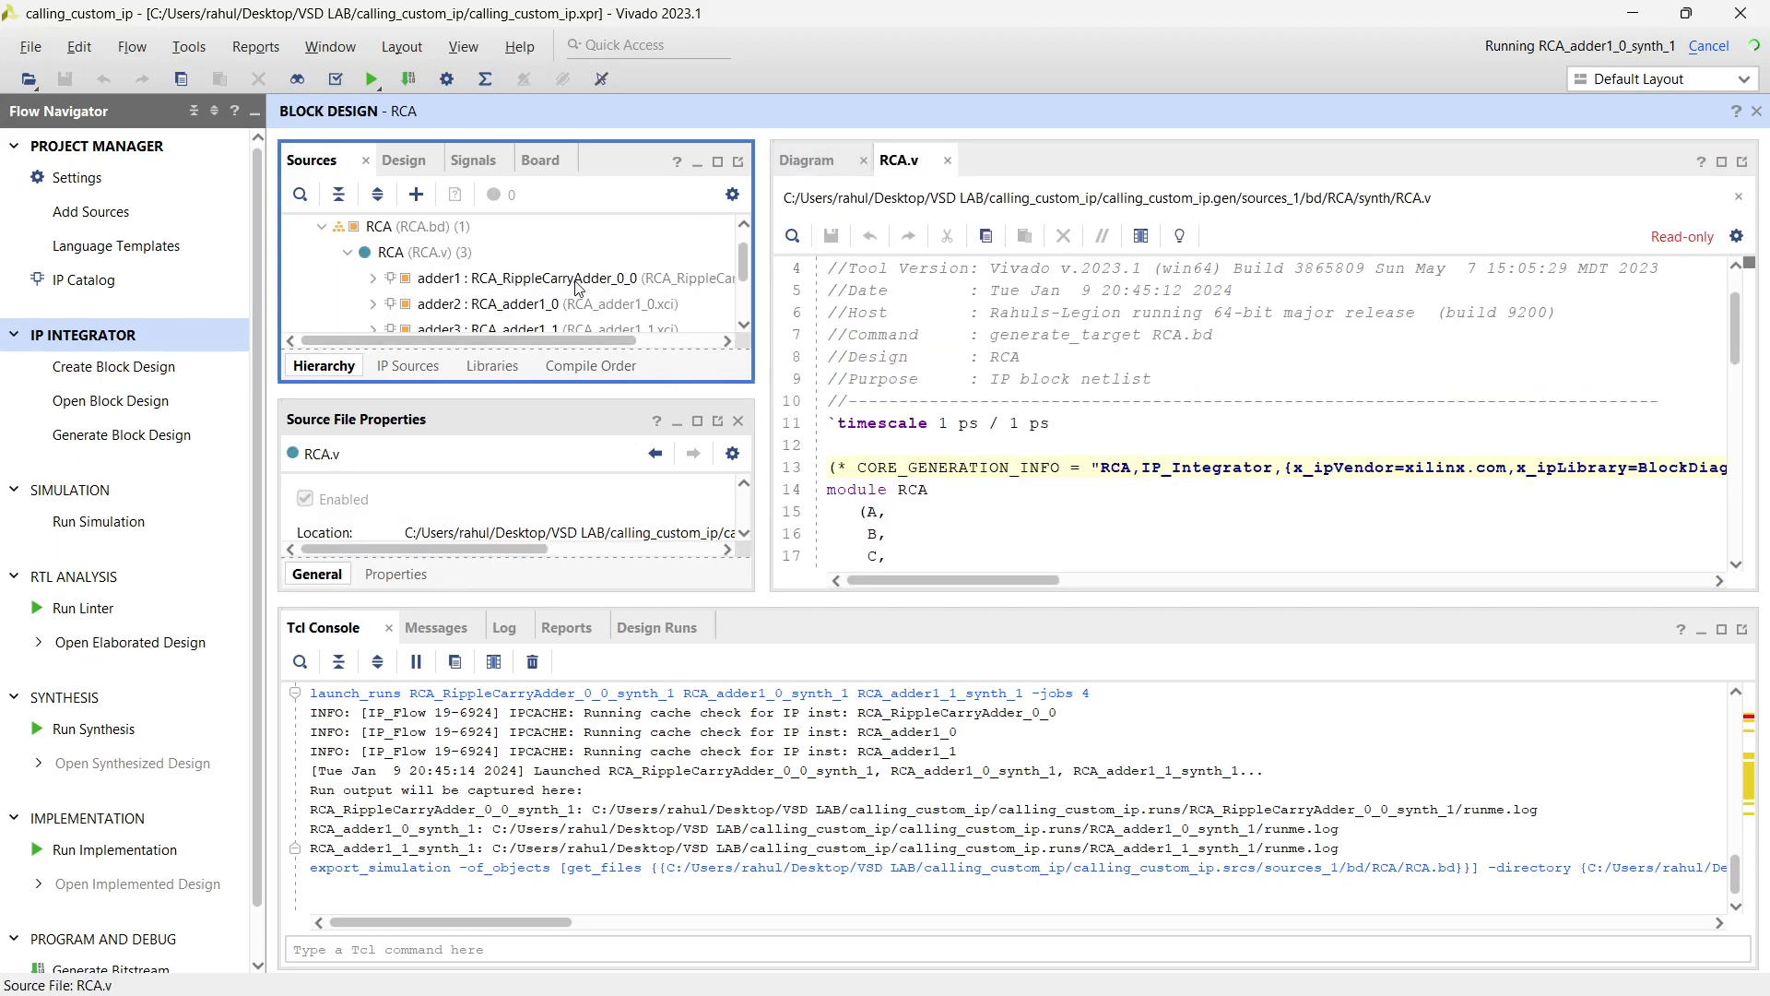
{"action": "scroll", "coordinate": [466, 286], "scroll_direction": "down", "scroll_amount": 1}
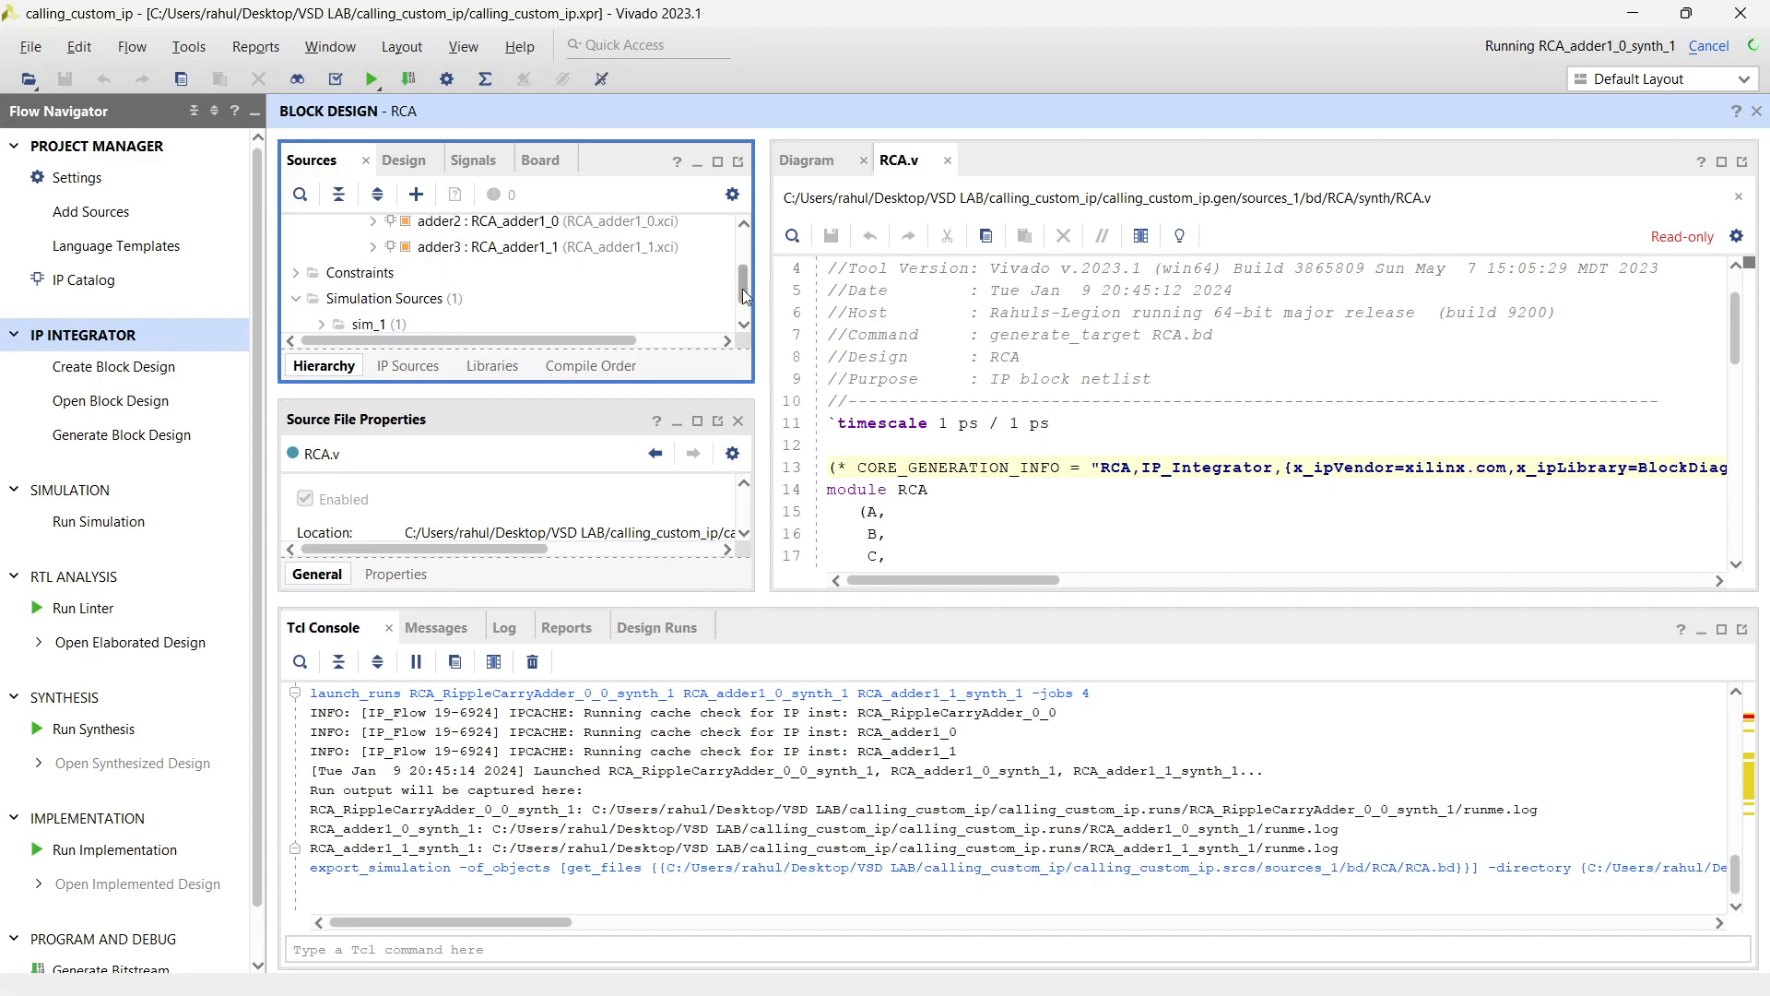
{"action": "scroll", "coordinate": [745, 291], "scroll_direction": "up", "scroll_amount": 1}
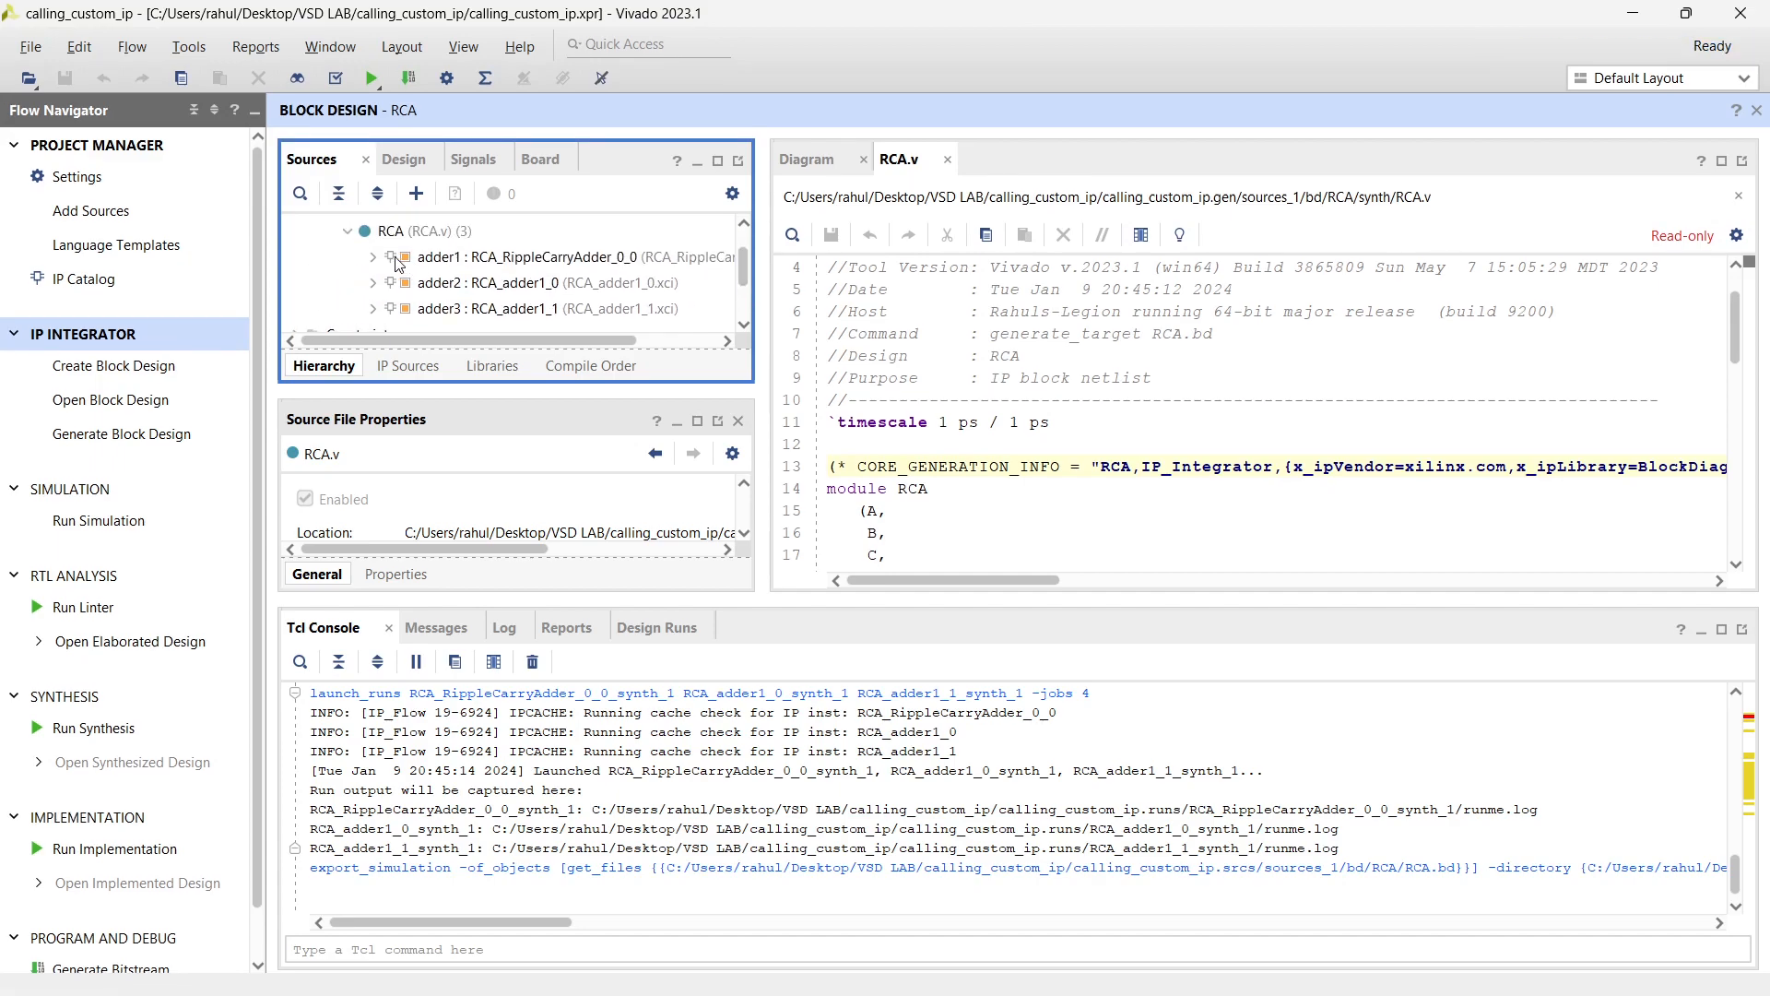
{"action": "scroll", "coordinate": [1025, 421], "scroll_direction": "down", "scroll_amount": 6}
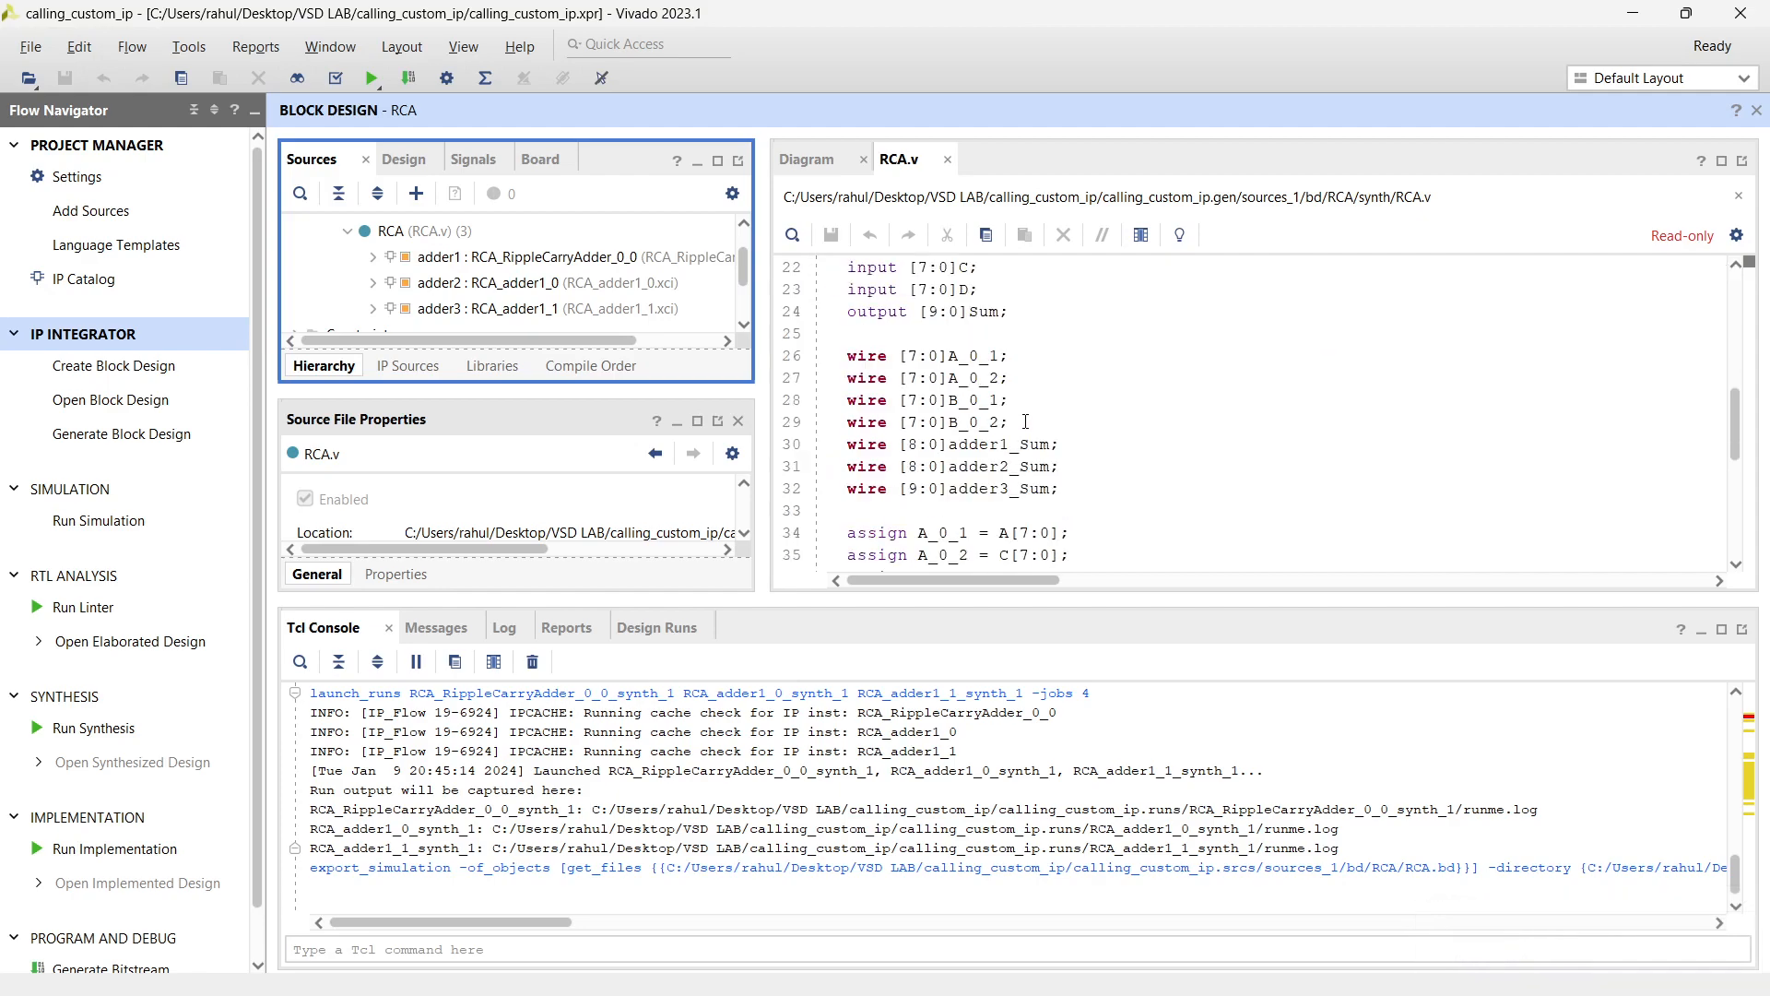
{"action": "scroll", "coordinate": [1025, 420], "scroll_direction": "down", "scroll_amount": 6}
{"action": "key", "text": "ctrl+a"}
{"action": "scroll", "coordinate": [957, 547], "scroll_direction": "up", "scroll_amount": 13}
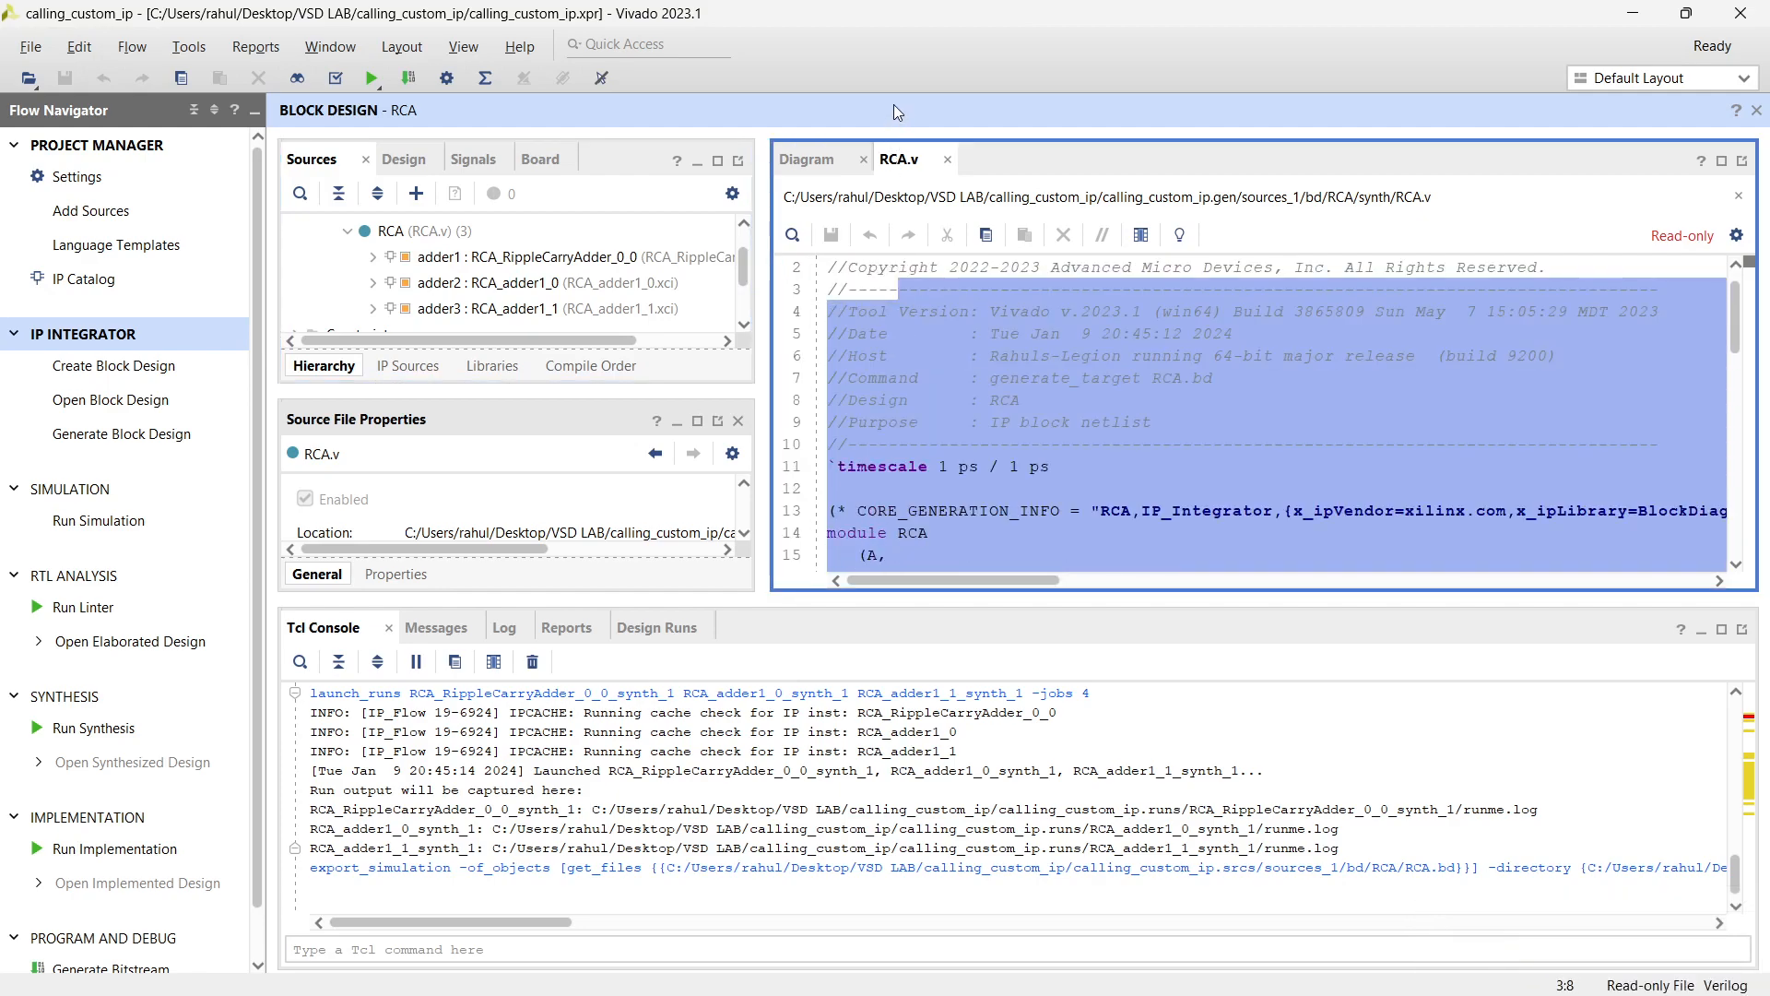
{"action": "scroll", "coordinate": [1146, 526], "scroll_direction": "down", "scroll_amount": 11}
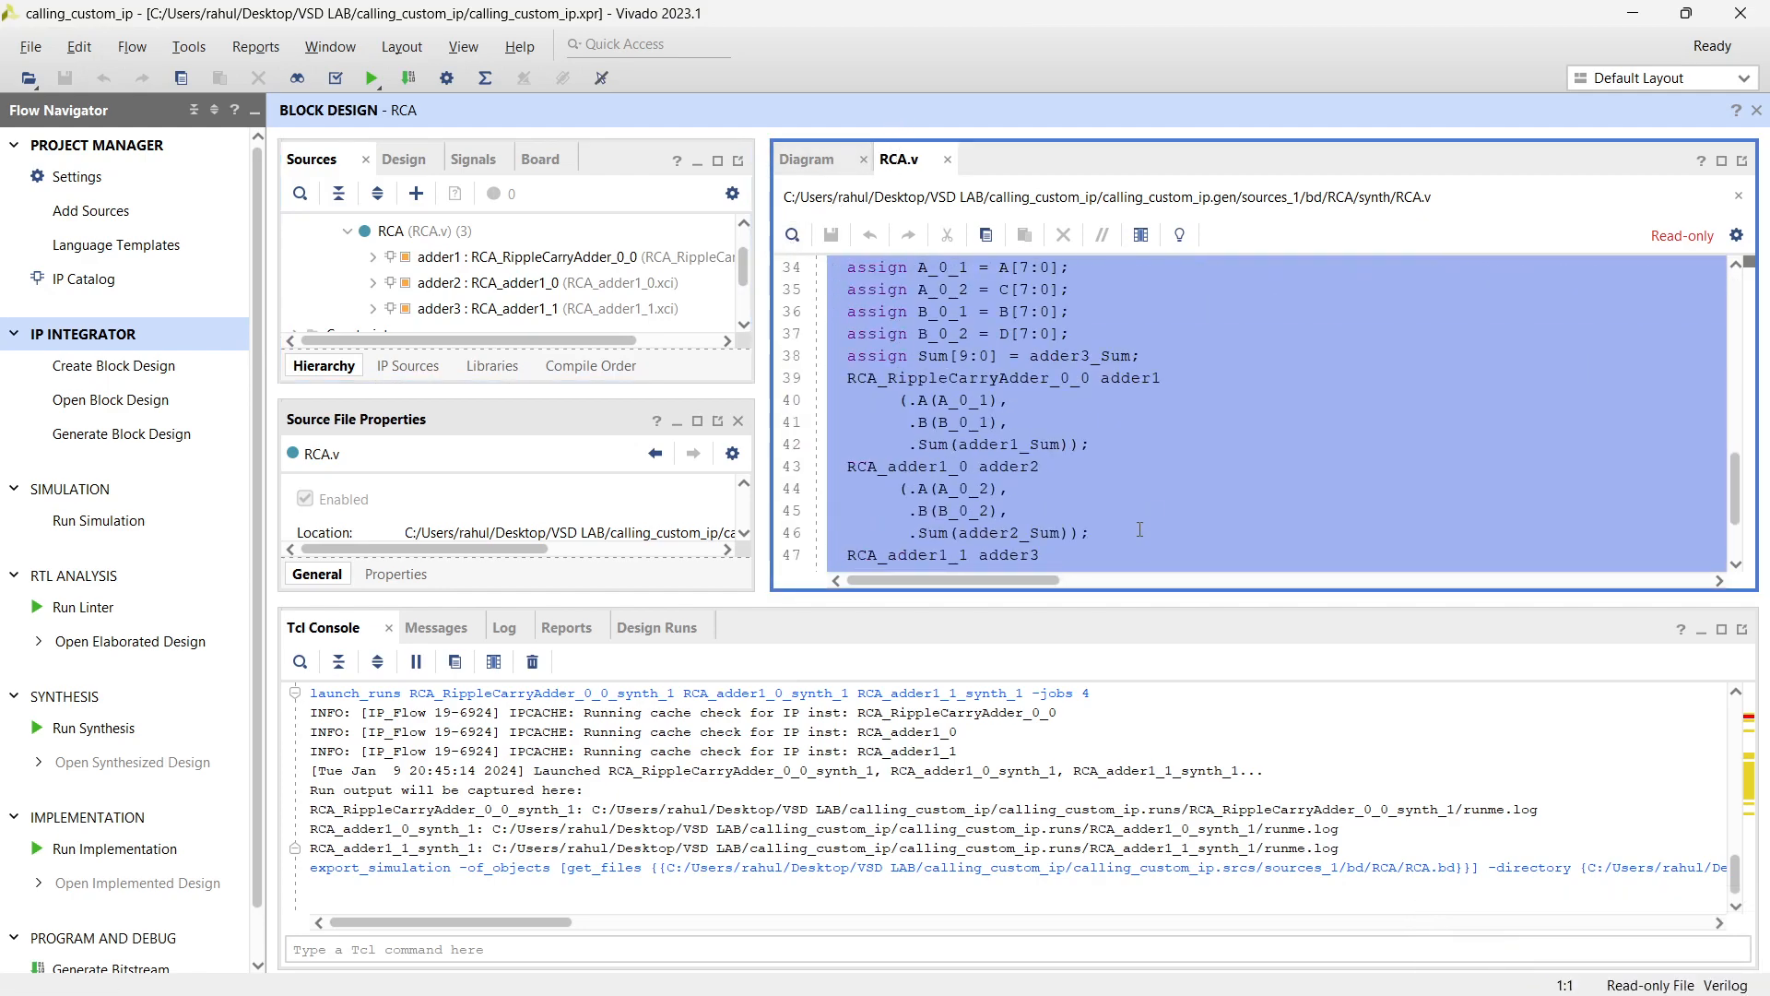
Request a behavioral simulation and specify RCA as the top module for simulation set sim_1
{"action": "left_click", "coordinate": [1147, 526]}
{"action": "scroll", "coordinate": [1148, 507], "scroll_direction": "down", "scroll_amount": 2}
{"action": "scroll", "coordinate": [1103, 523], "scroll_direction": "up", "scroll_amount": 12}
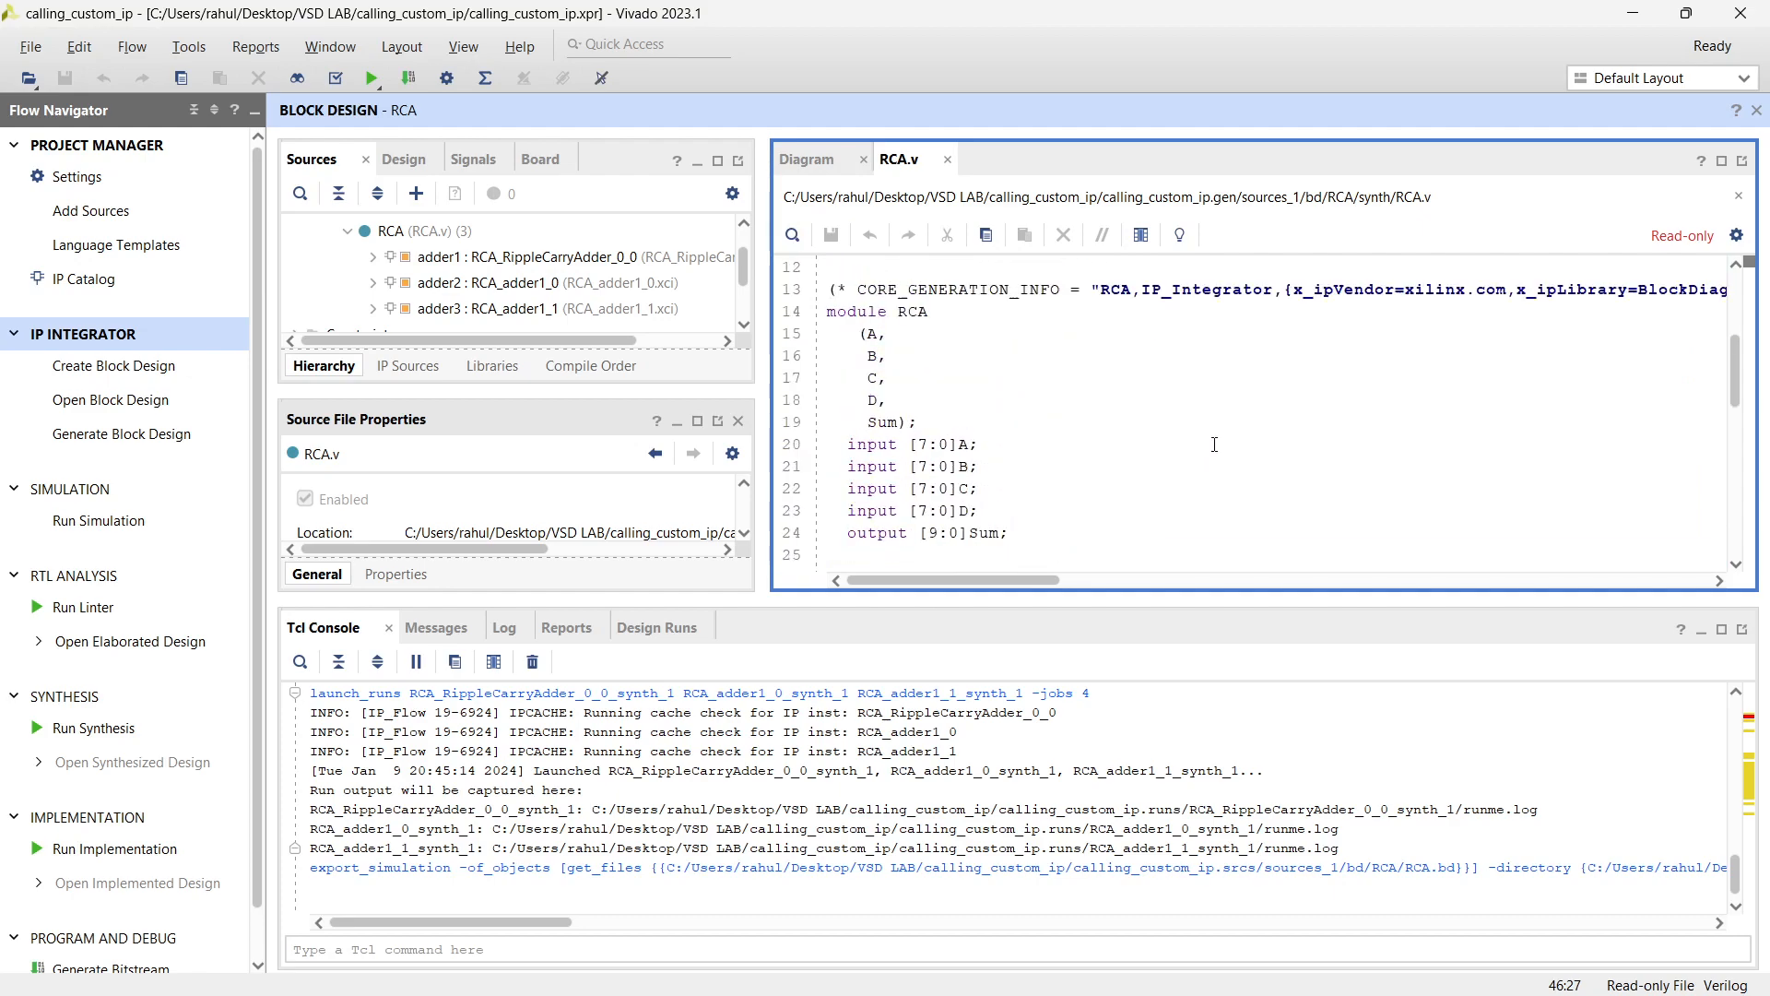
{"action": "left_click", "coordinate": [99, 521]}
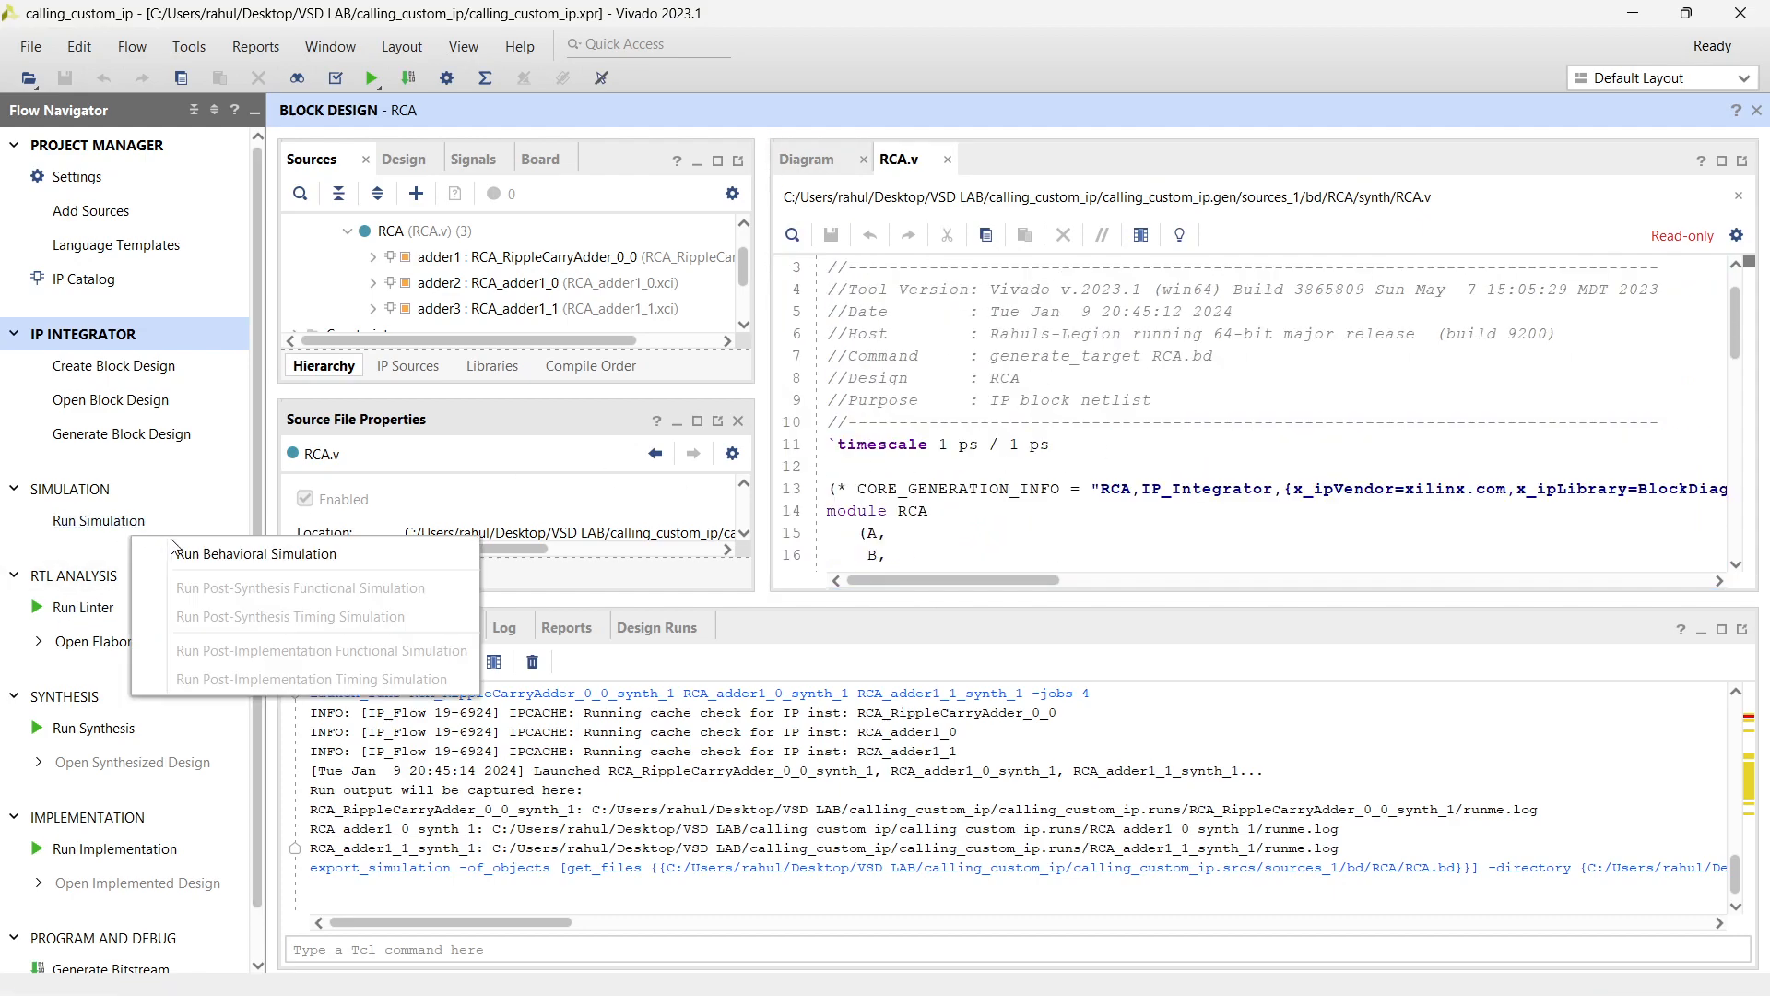
{"action": "left_click", "coordinate": [200, 558]}
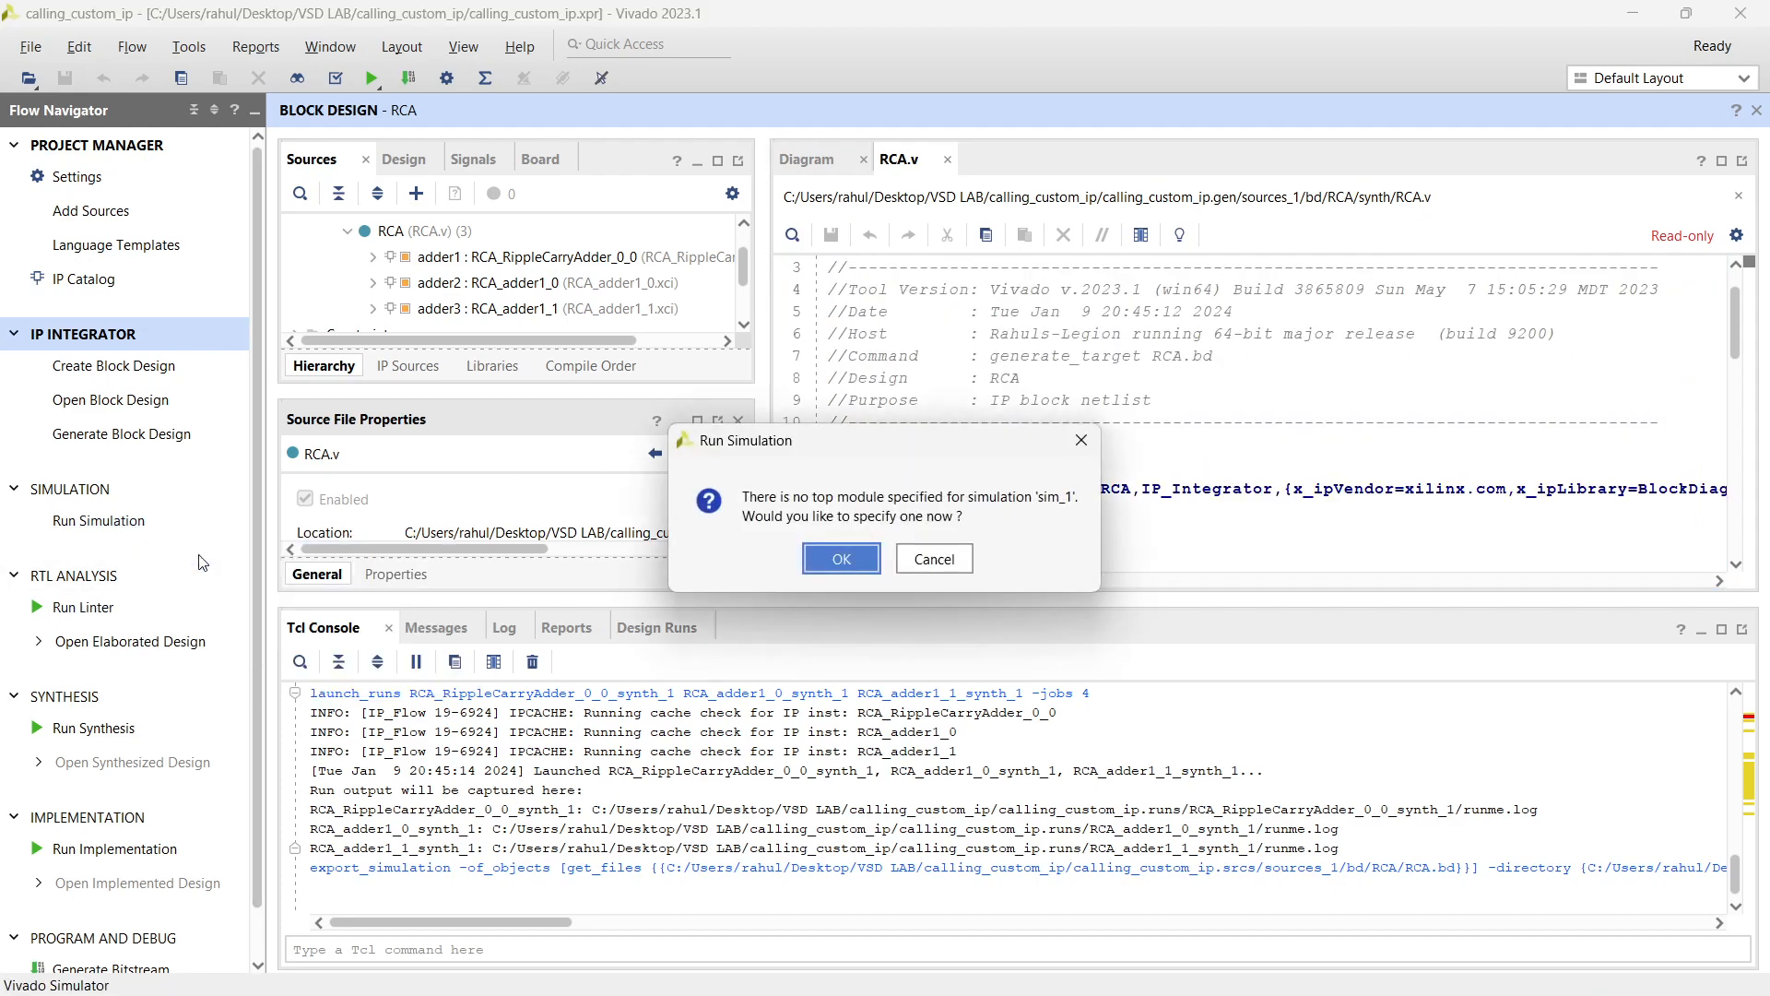
{"action": "left_click", "coordinate": [839, 560]}
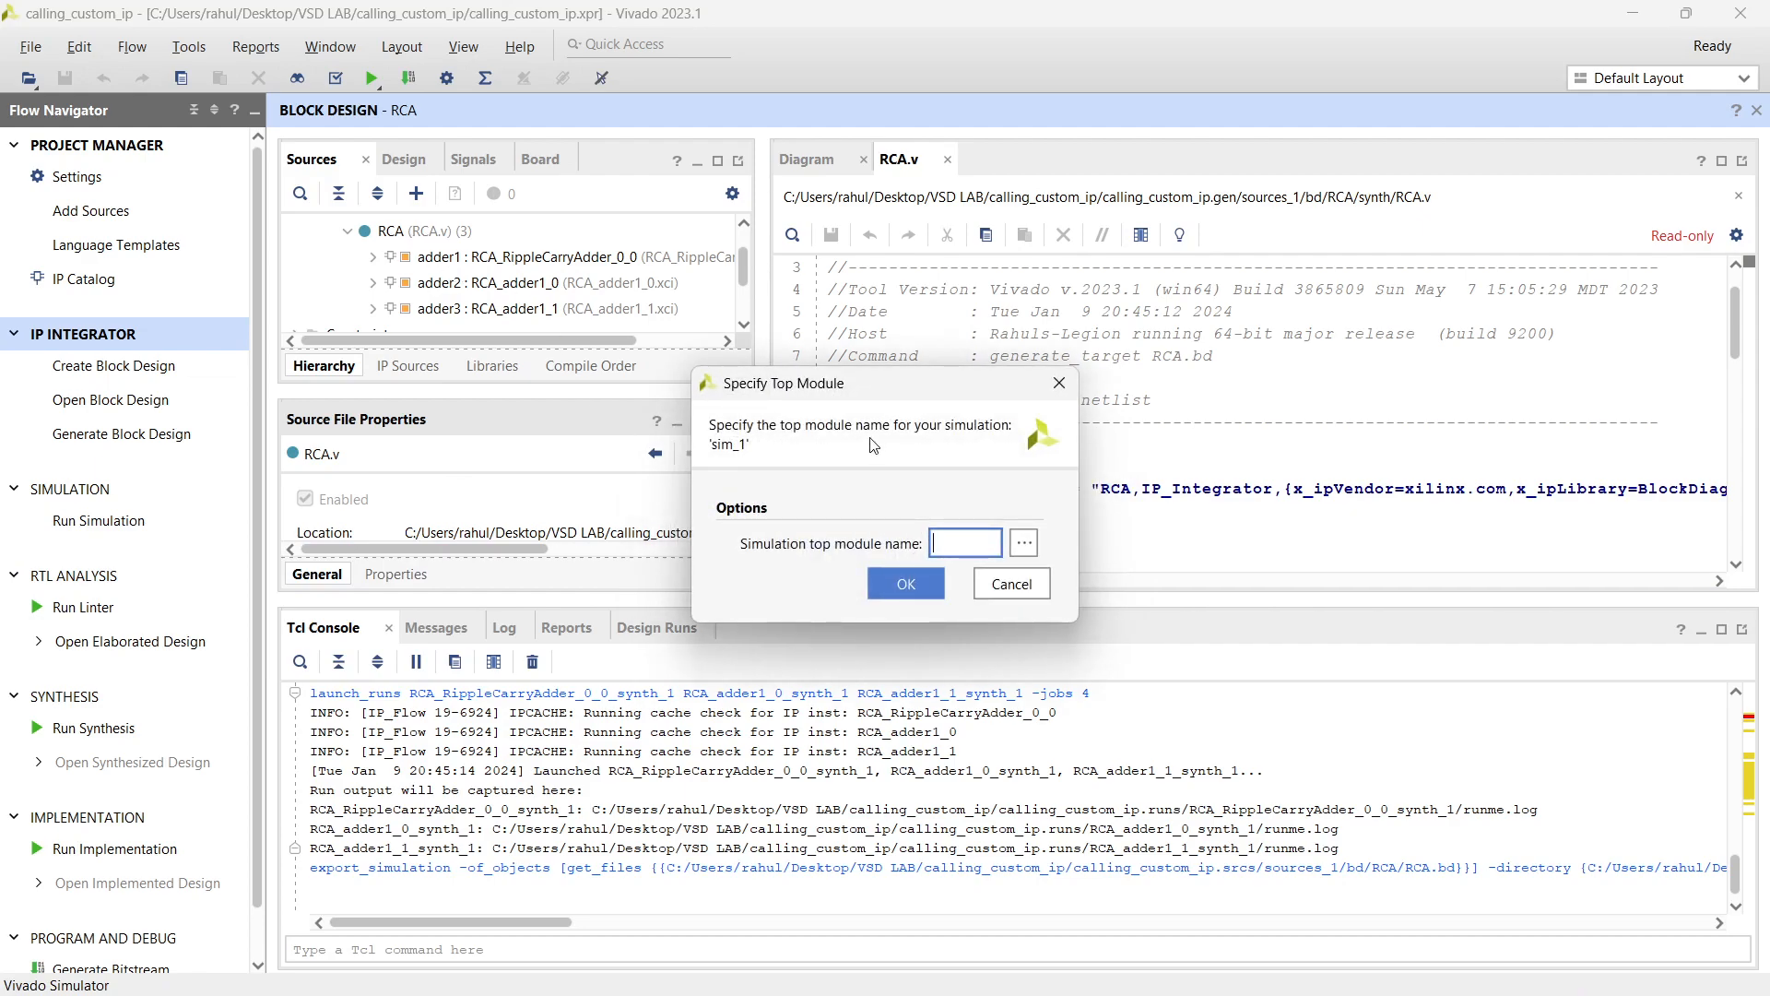
{"action": "left_click", "coordinate": [922, 581]}
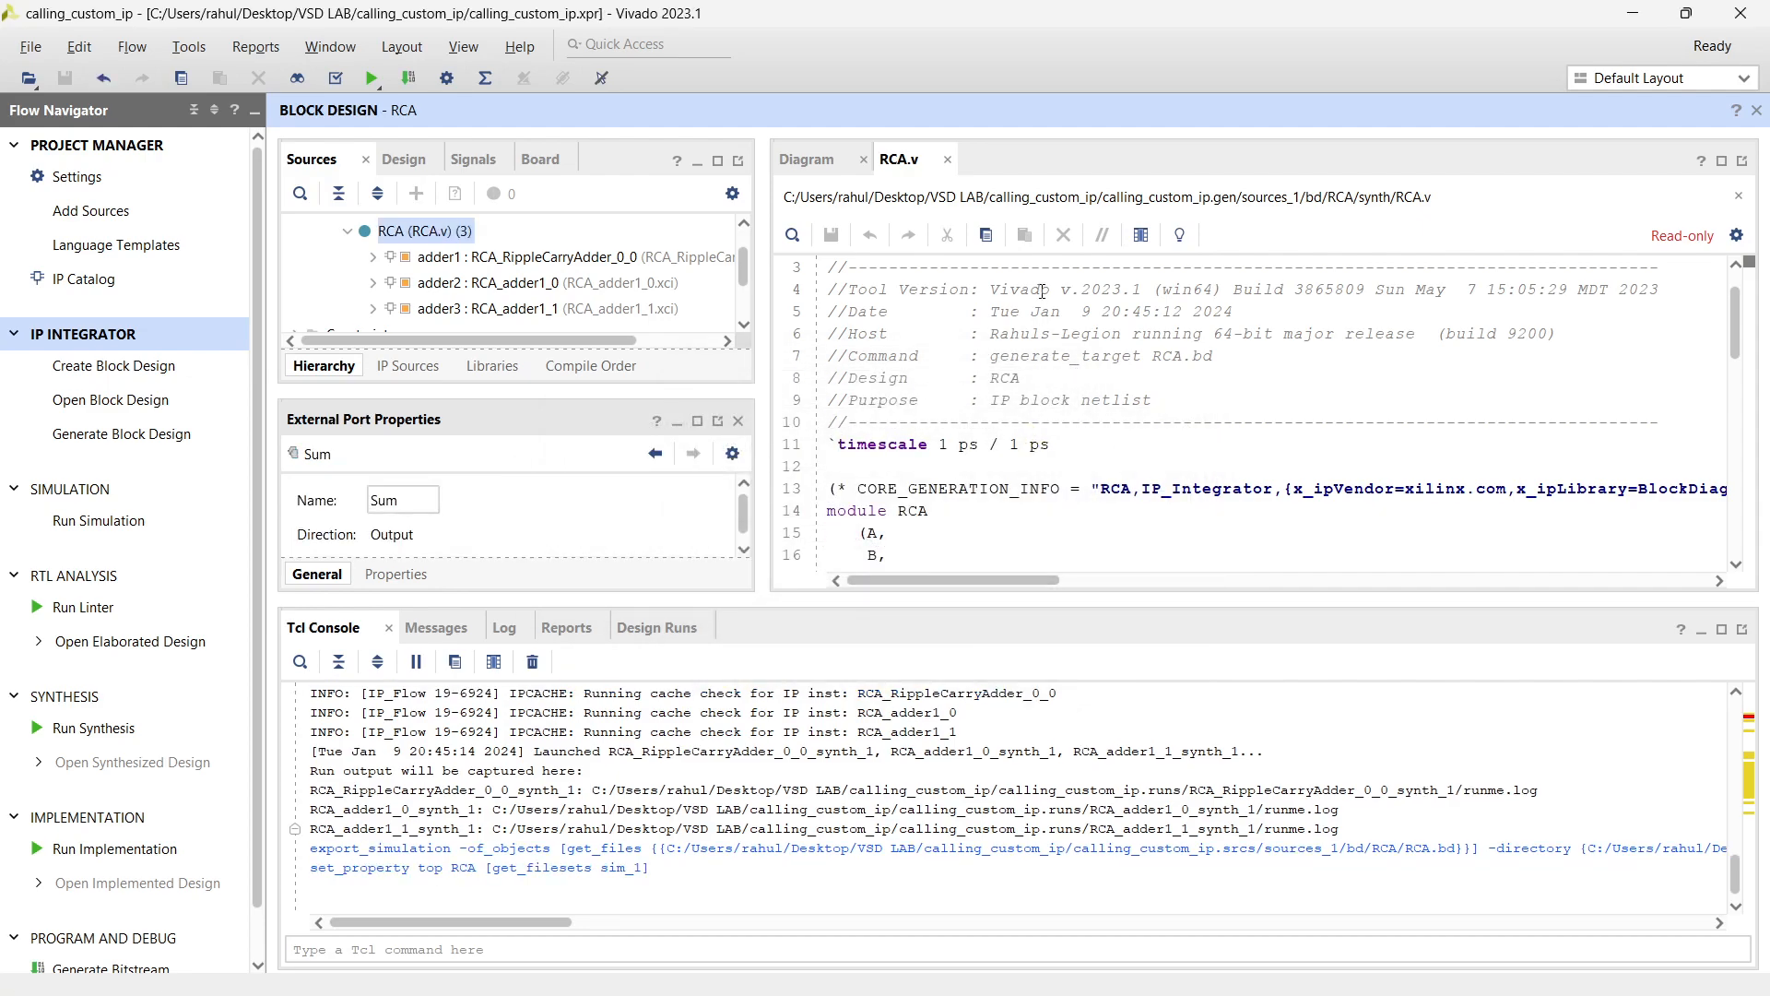
Run the behavioral simulation of RCA and restart it from time zero
{"action": "left_click", "coordinate": [97, 521]}
{"action": "left_click", "coordinate": [151, 539]}
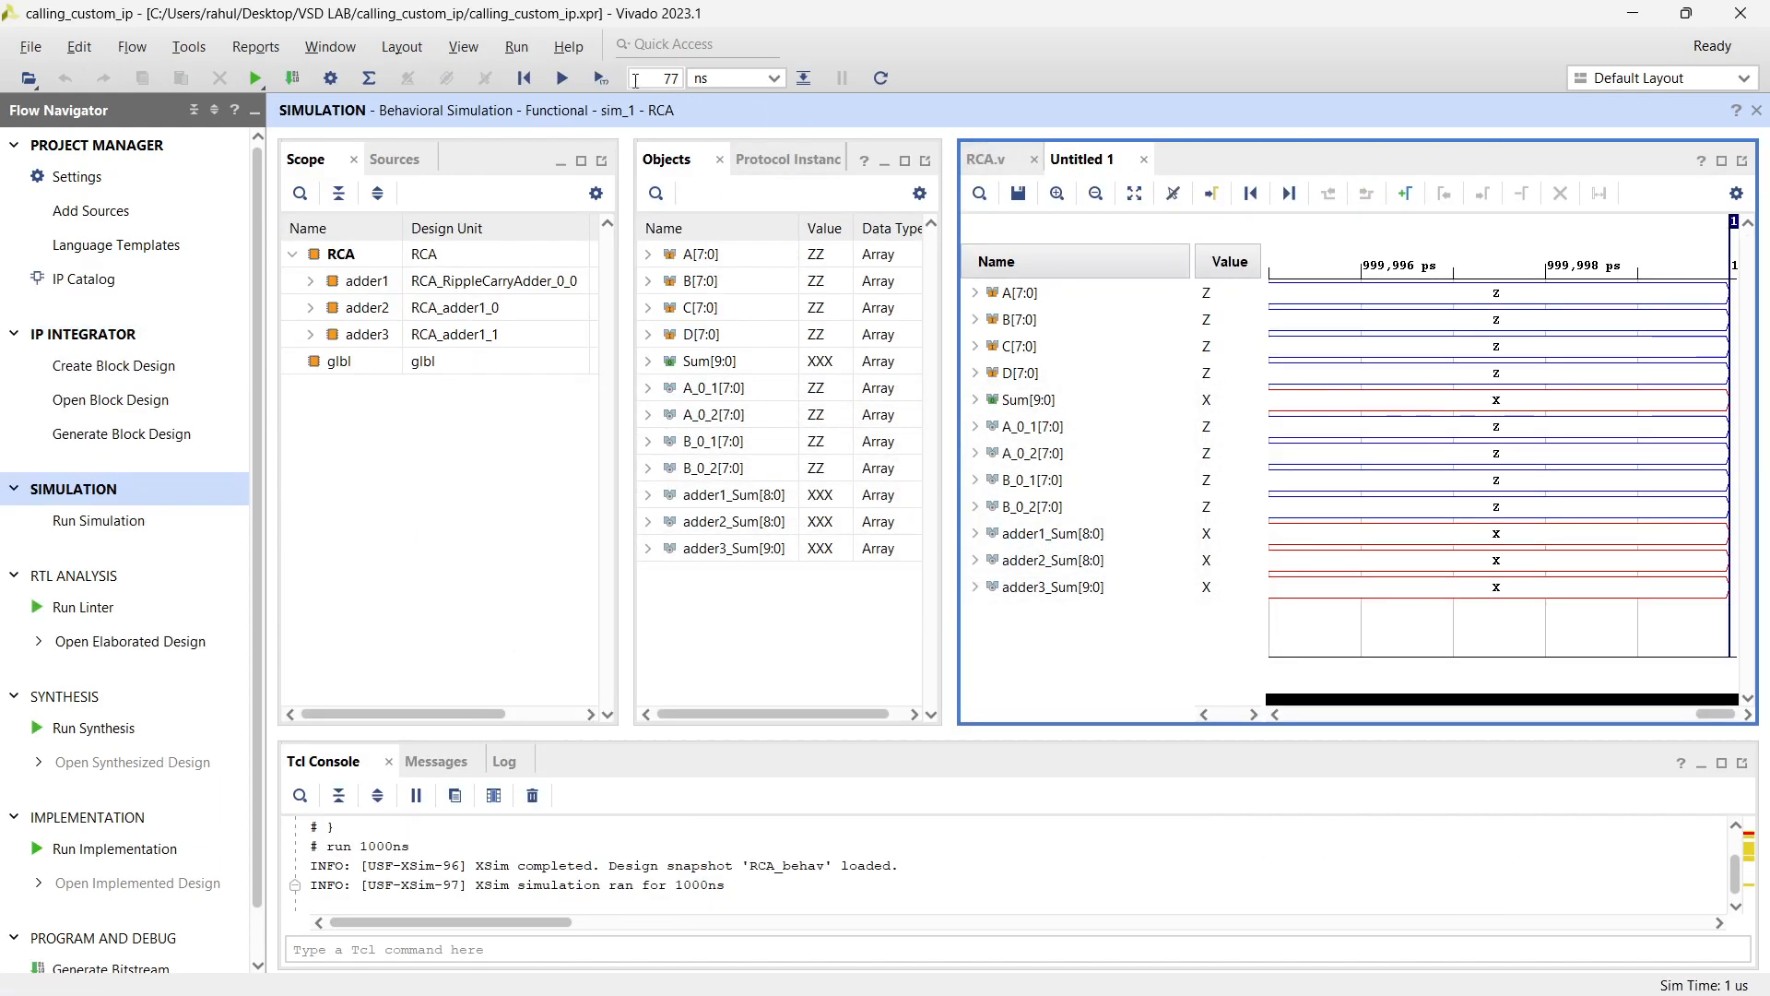
{"action": "left_click", "coordinate": [525, 78]}
Force input A[7:0] to the constant hexadecimal value 1 in the waveform
{"action": "left_click", "coordinate": [1019, 293]}
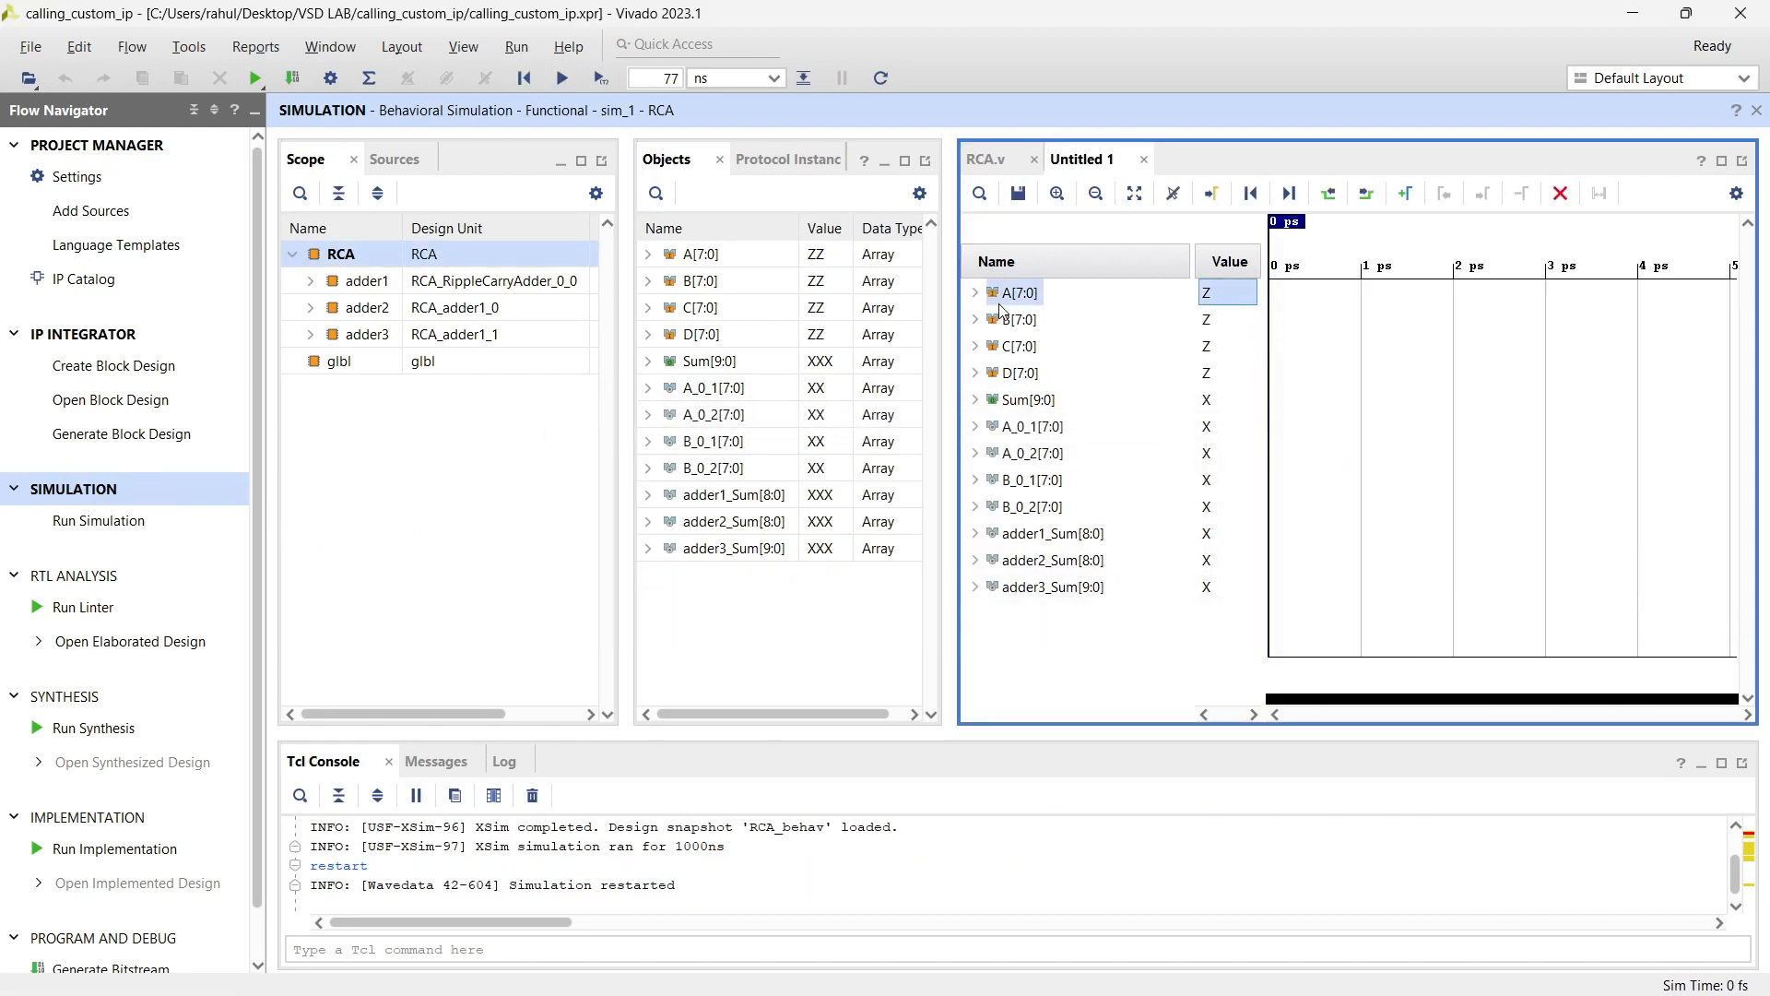
{"action": "right_click", "coordinate": [1014, 293]}
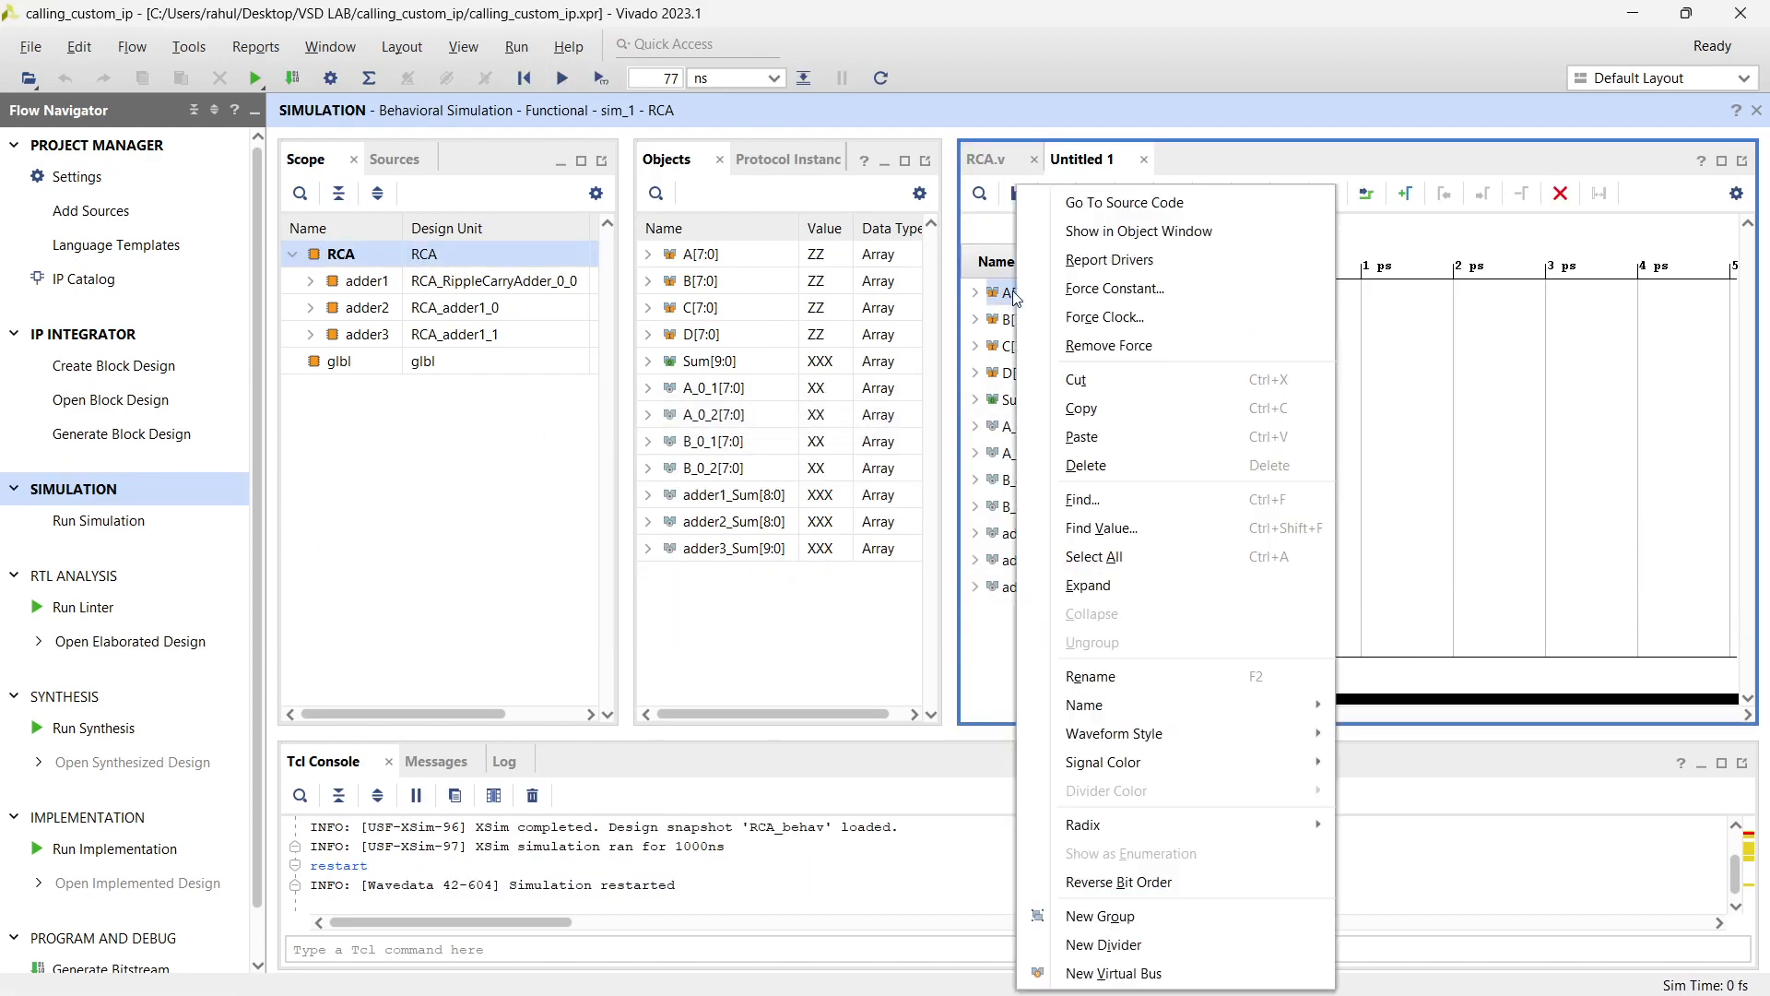
{"action": "left_click", "coordinate": [1153, 288]}
{"action": "left_click_drag", "start_coordinate": [936, 307], "coordinate": [639, 252]}
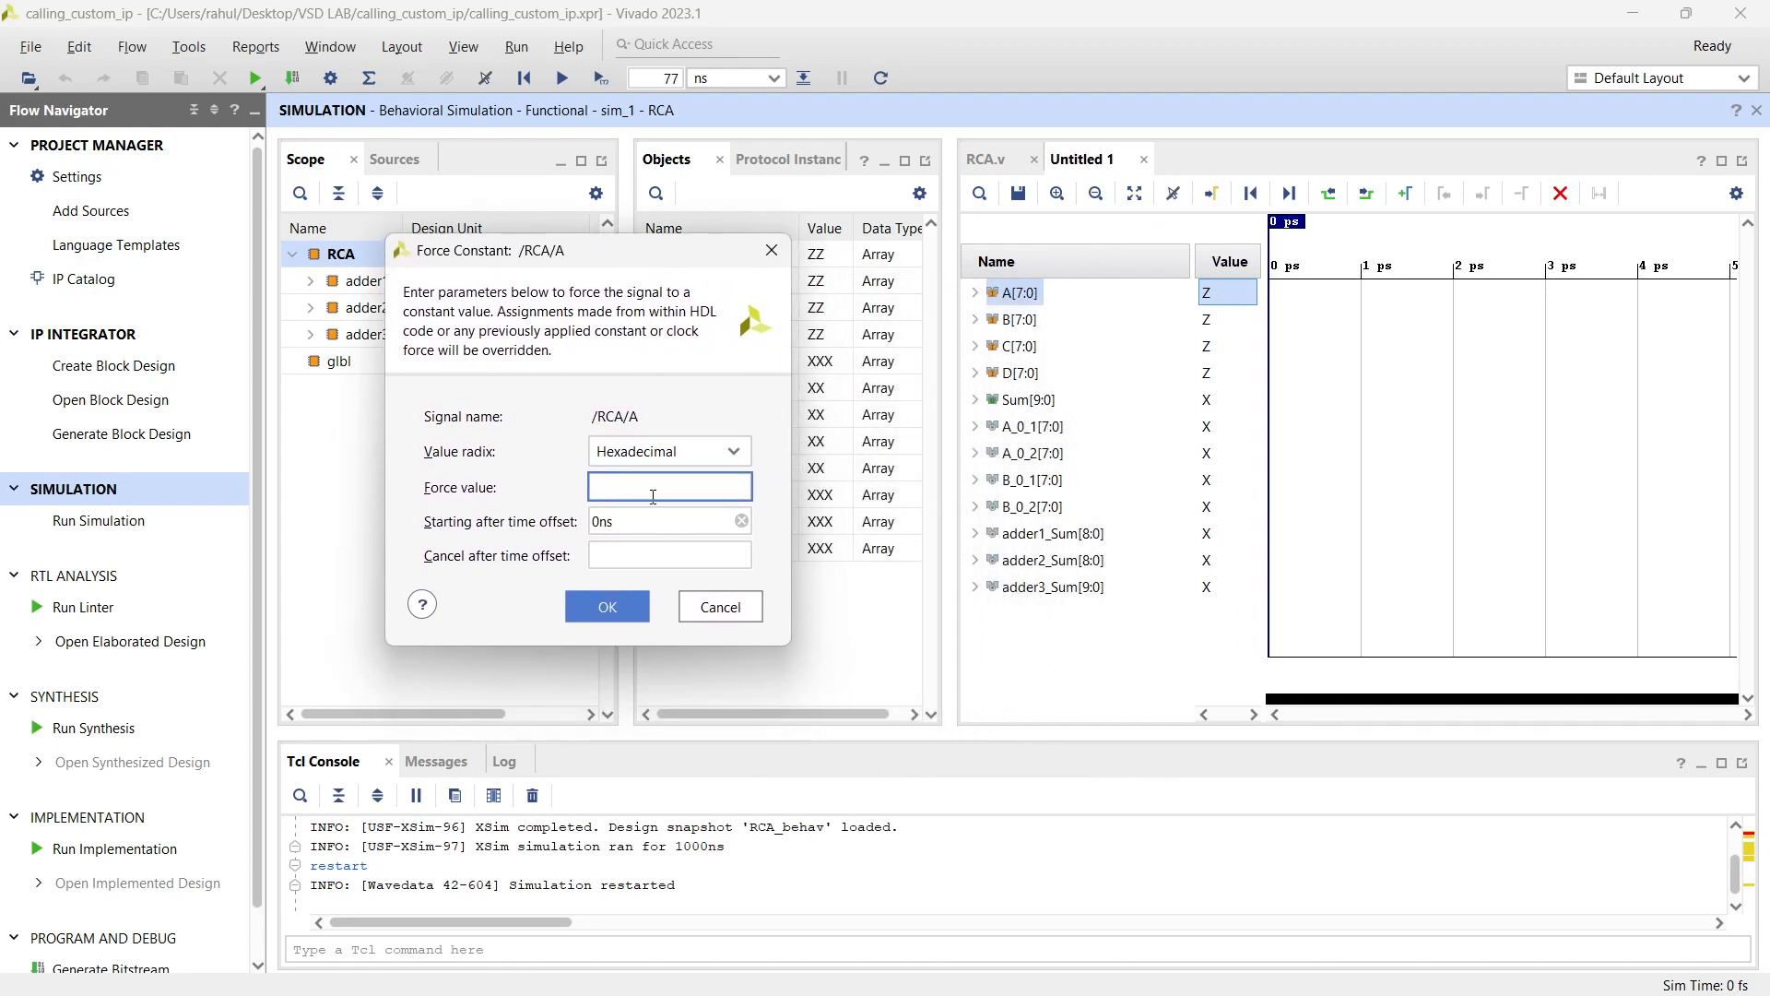
{"action": "type", "text": "1"}
{"action": "left_click", "coordinate": [607, 608]}
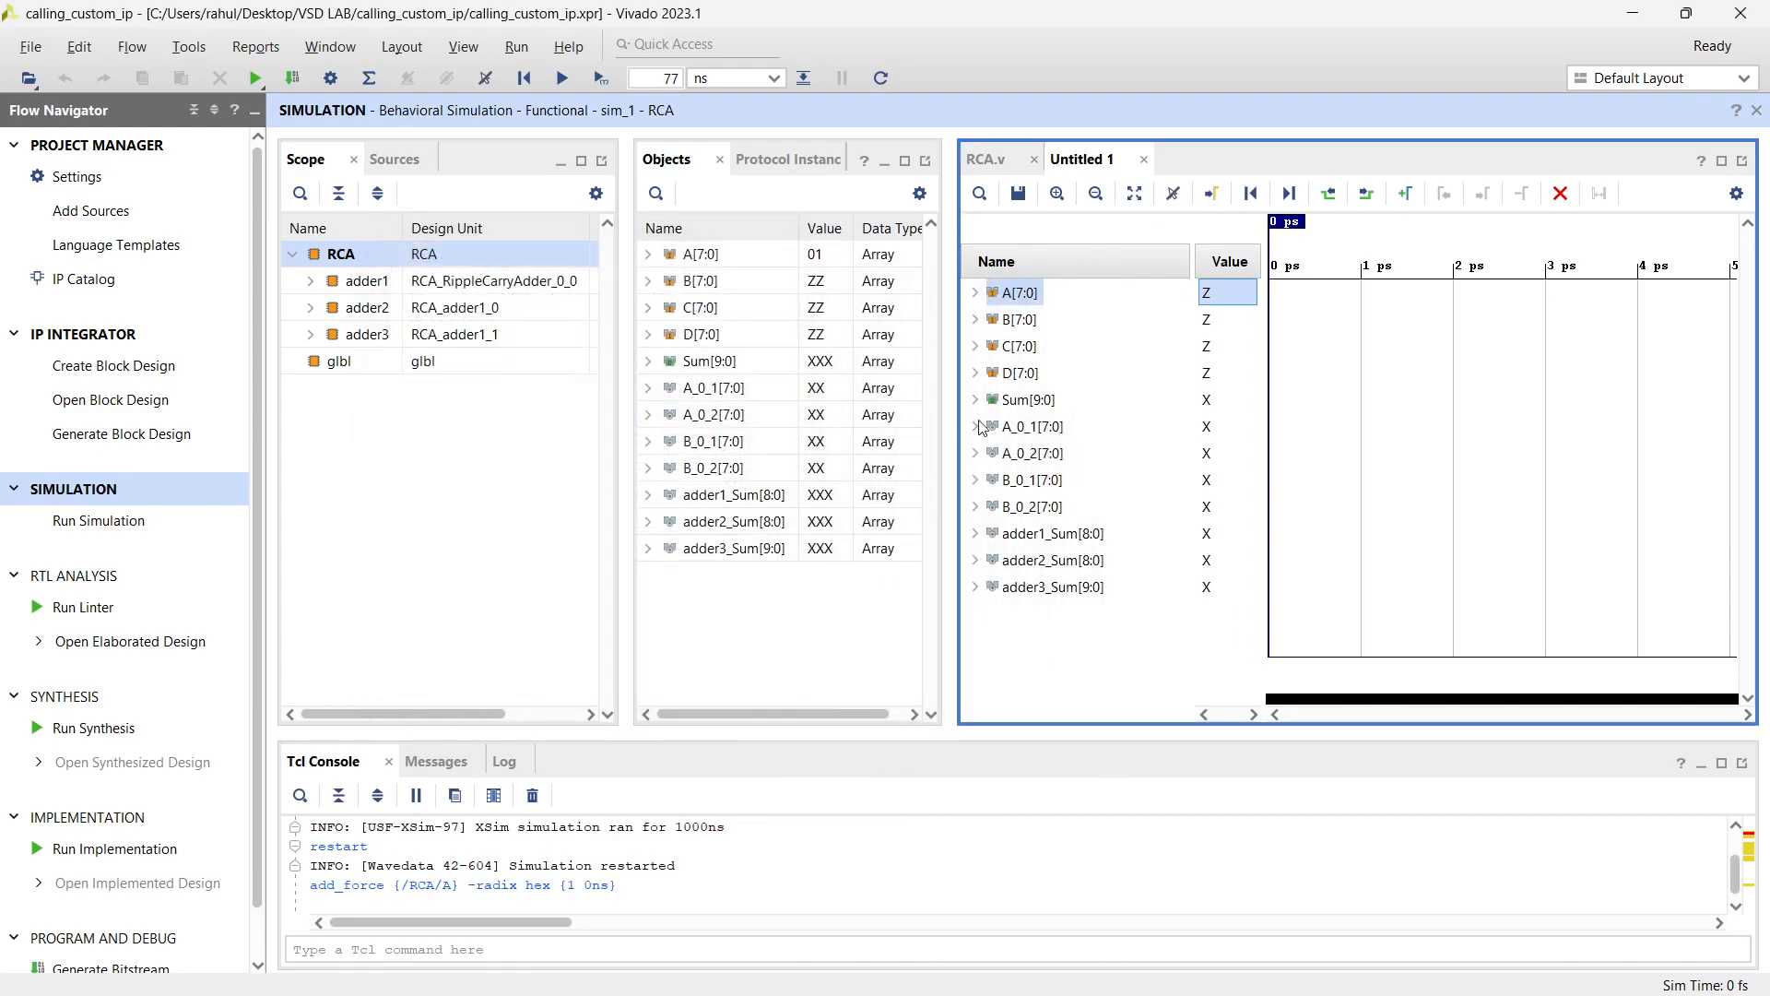
Force input B[7:0] to the constant hexadecimal value 2
{"action": "left_click", "coordinate": [1020, 321]}
{"action": "right_click", "coordinate": [1020, 332]}
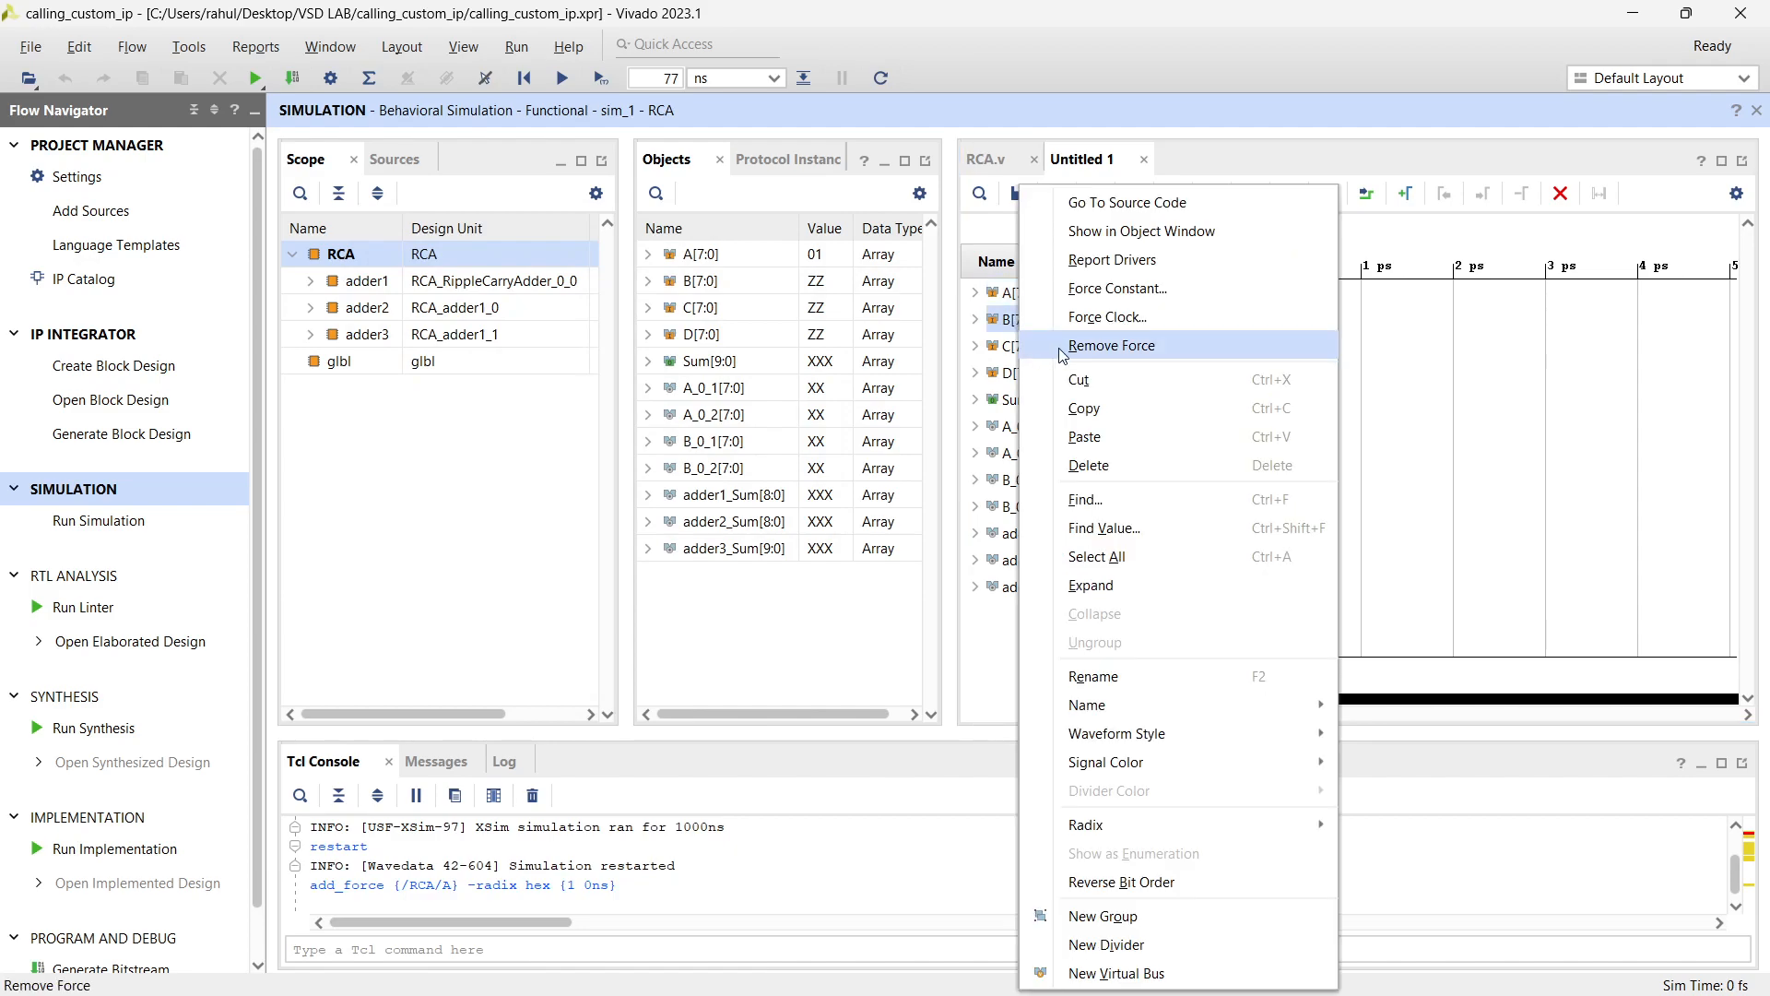
{"action": "left_click", "coordinate": [1060, 288]}
{"action": "type", "text": "2"}
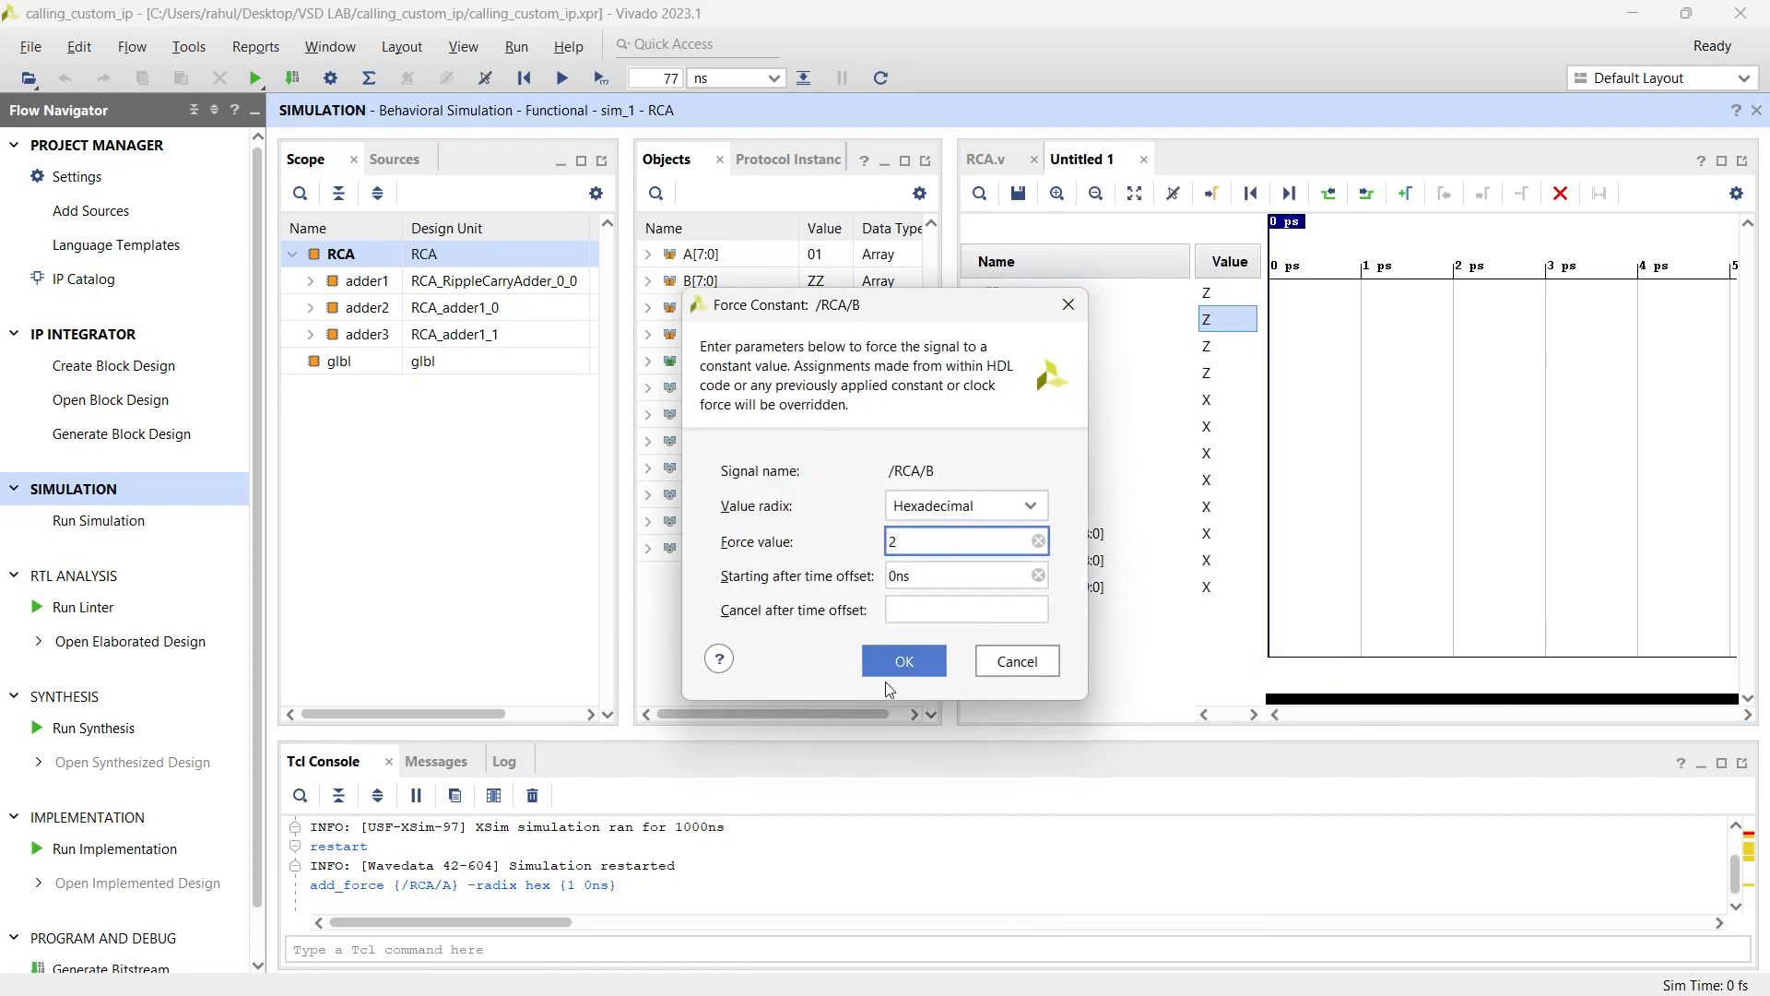
{"action": "left_click", "coordinate": [904, 660]}
Force input C[7:0] to the constant hexadecimal value 3
{"action": "left_click", "coordinate": [1018, 347]}
{"action": "right_click", "coordinate": [1031, 348]}
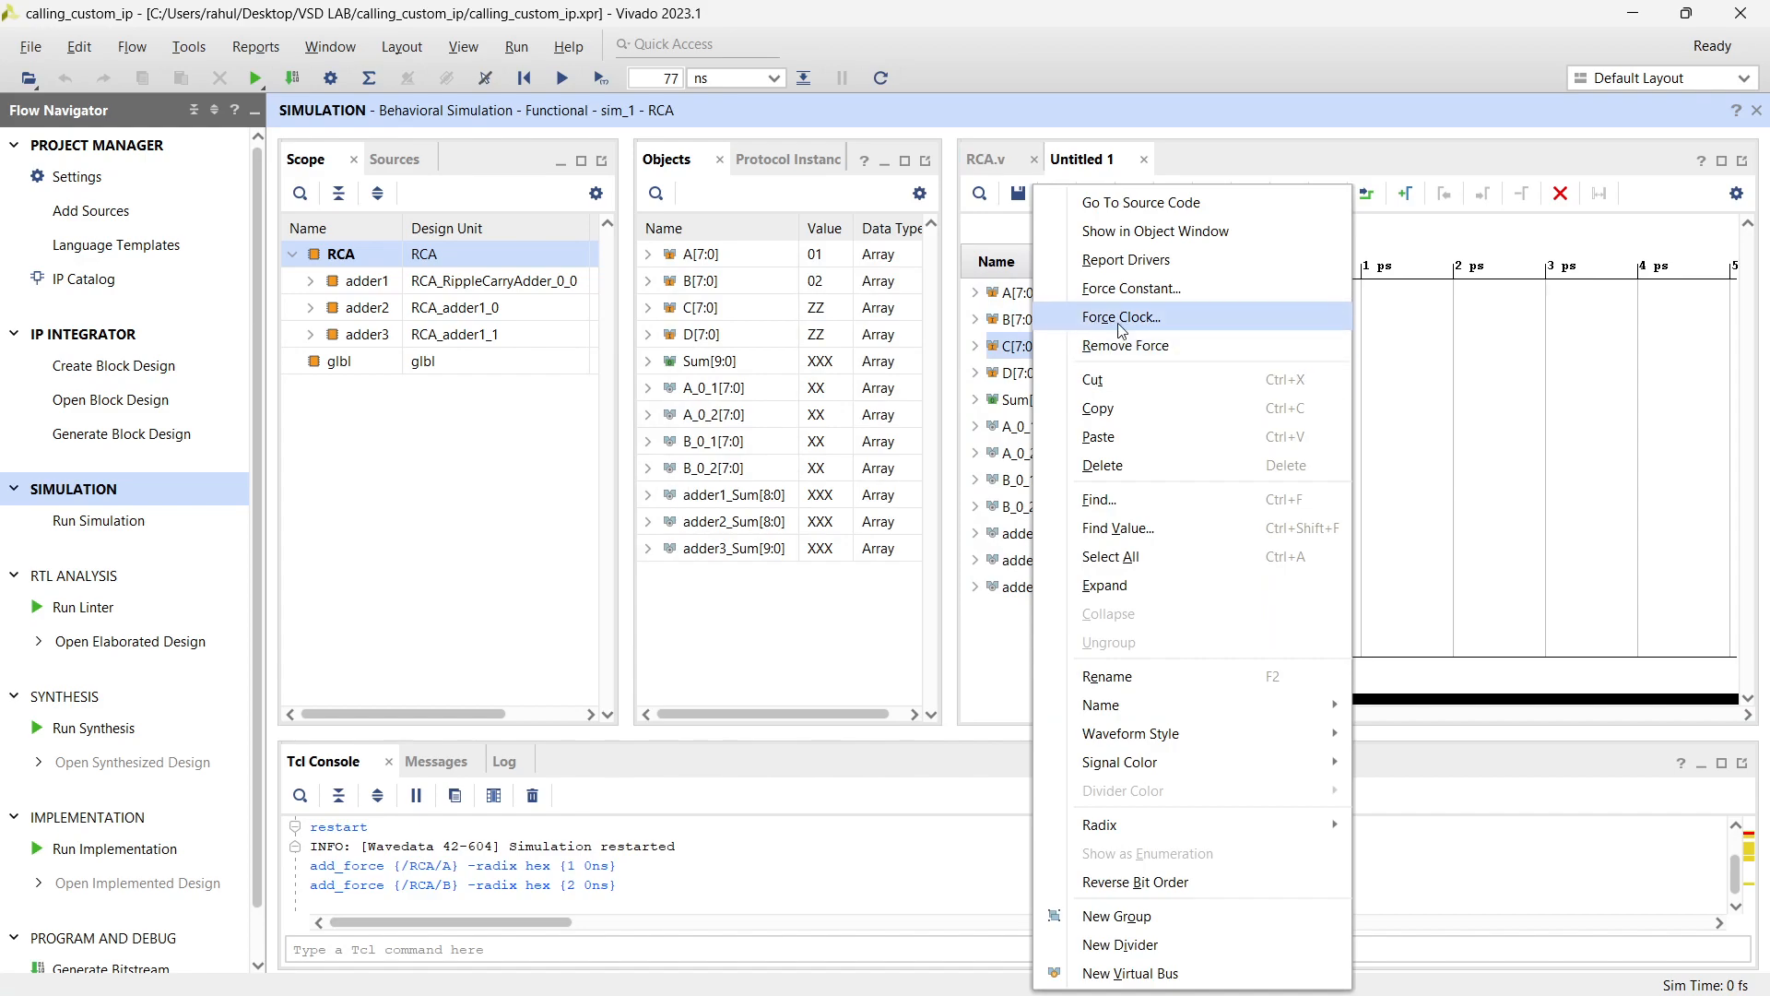
{"action": "left_click", "coordinate": [1127, 290]}
{"action": "type", "text": "3"}
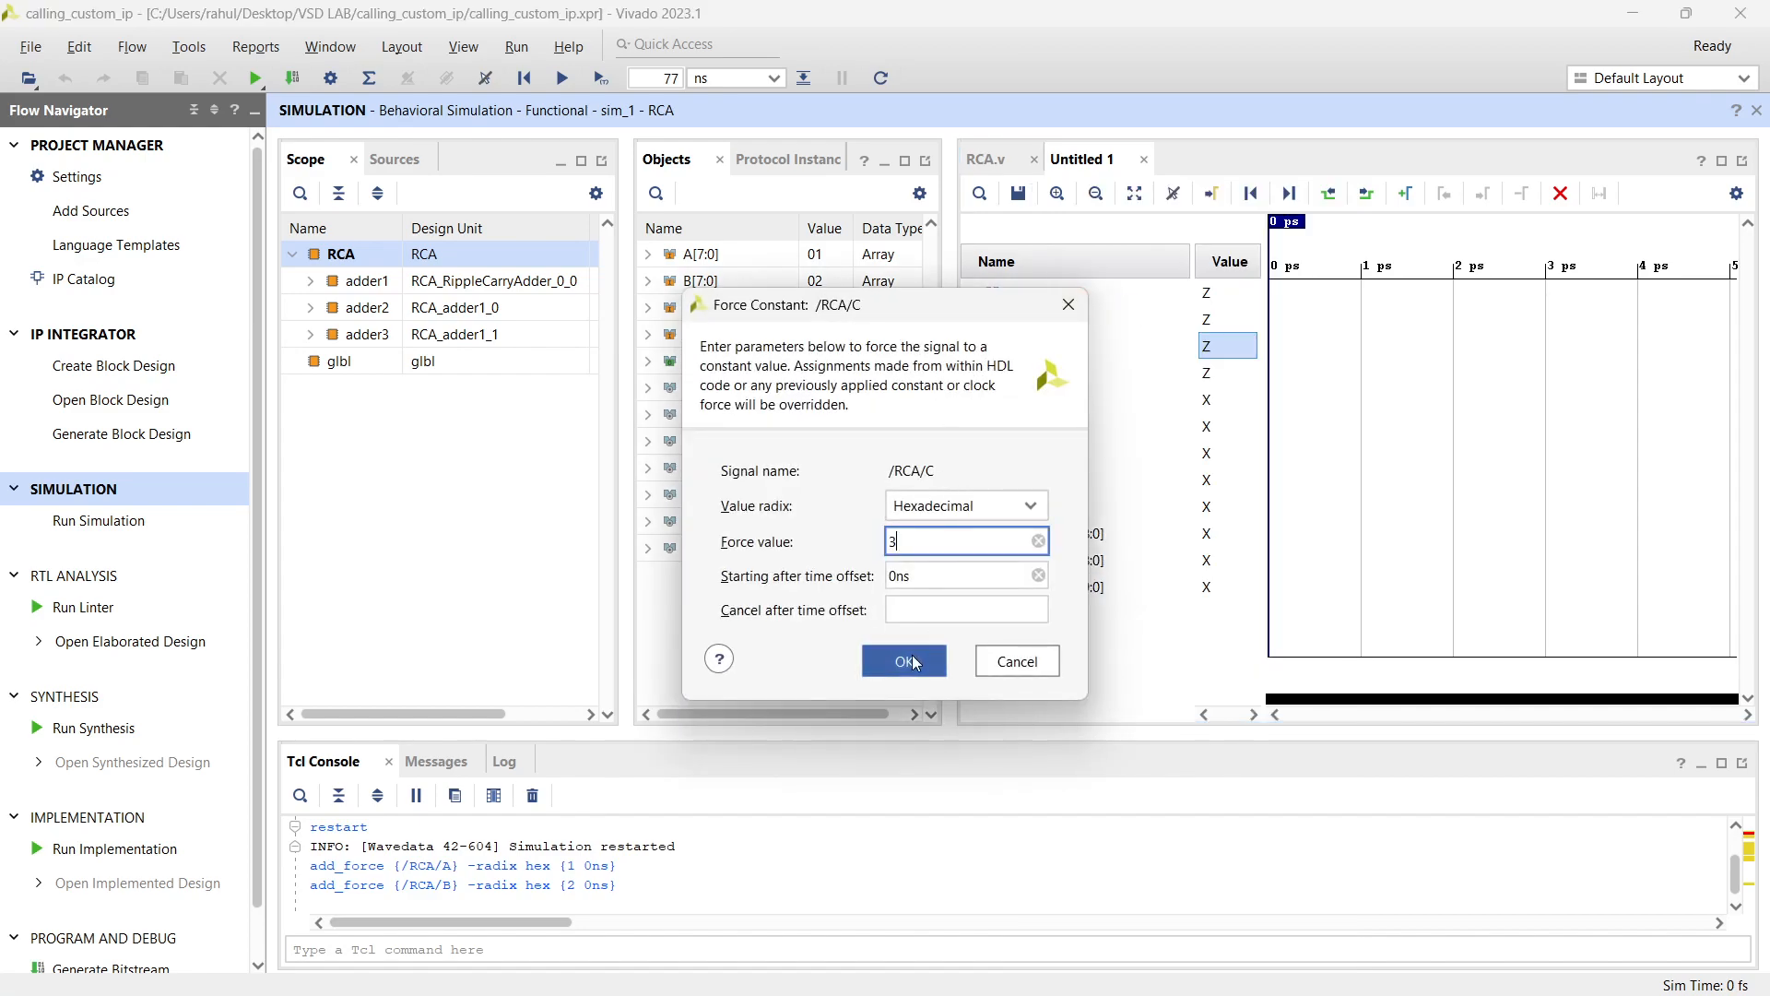
{"action": "left_click", "coordinate": [903, 660]}
Force input D[7:0] to the constant hexadecimal value 4
{"action": "left_click", "coordinate": [1017, 376]}
{"action": "right_click", "coordinate": [1019, 376]}
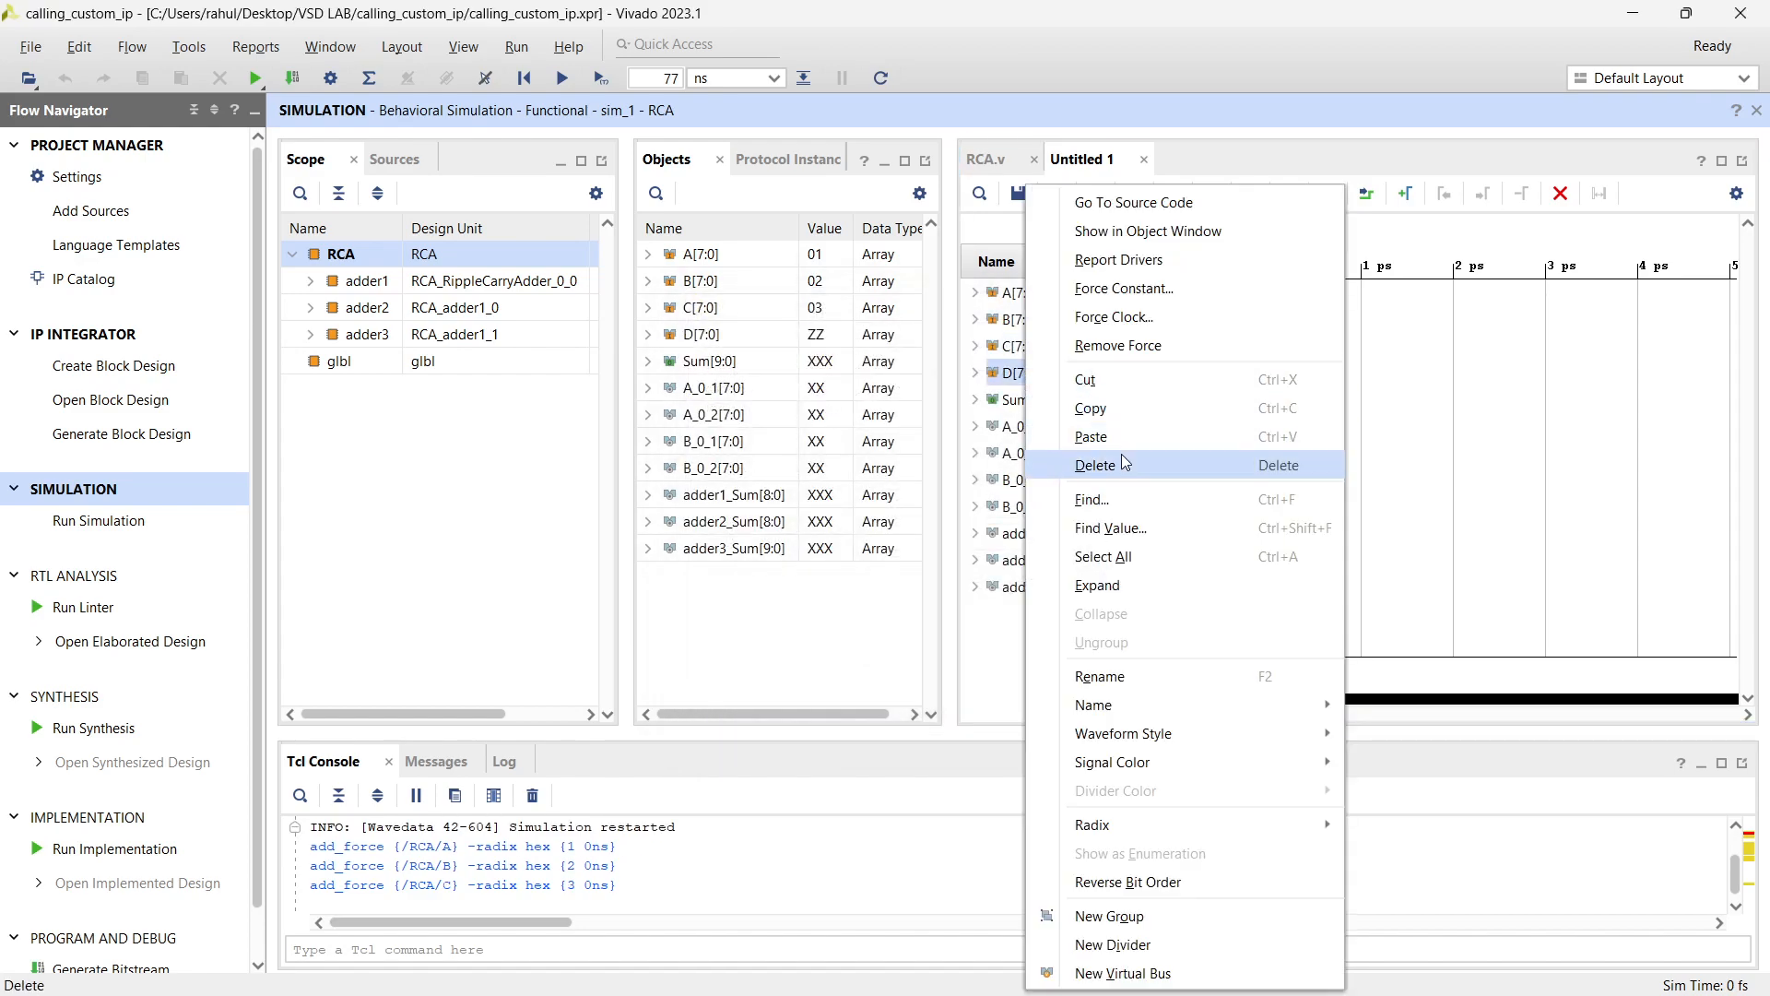
{"action": "left_click", "coordinate": [1127, 289]}
{"action": "type", "text": "4"}
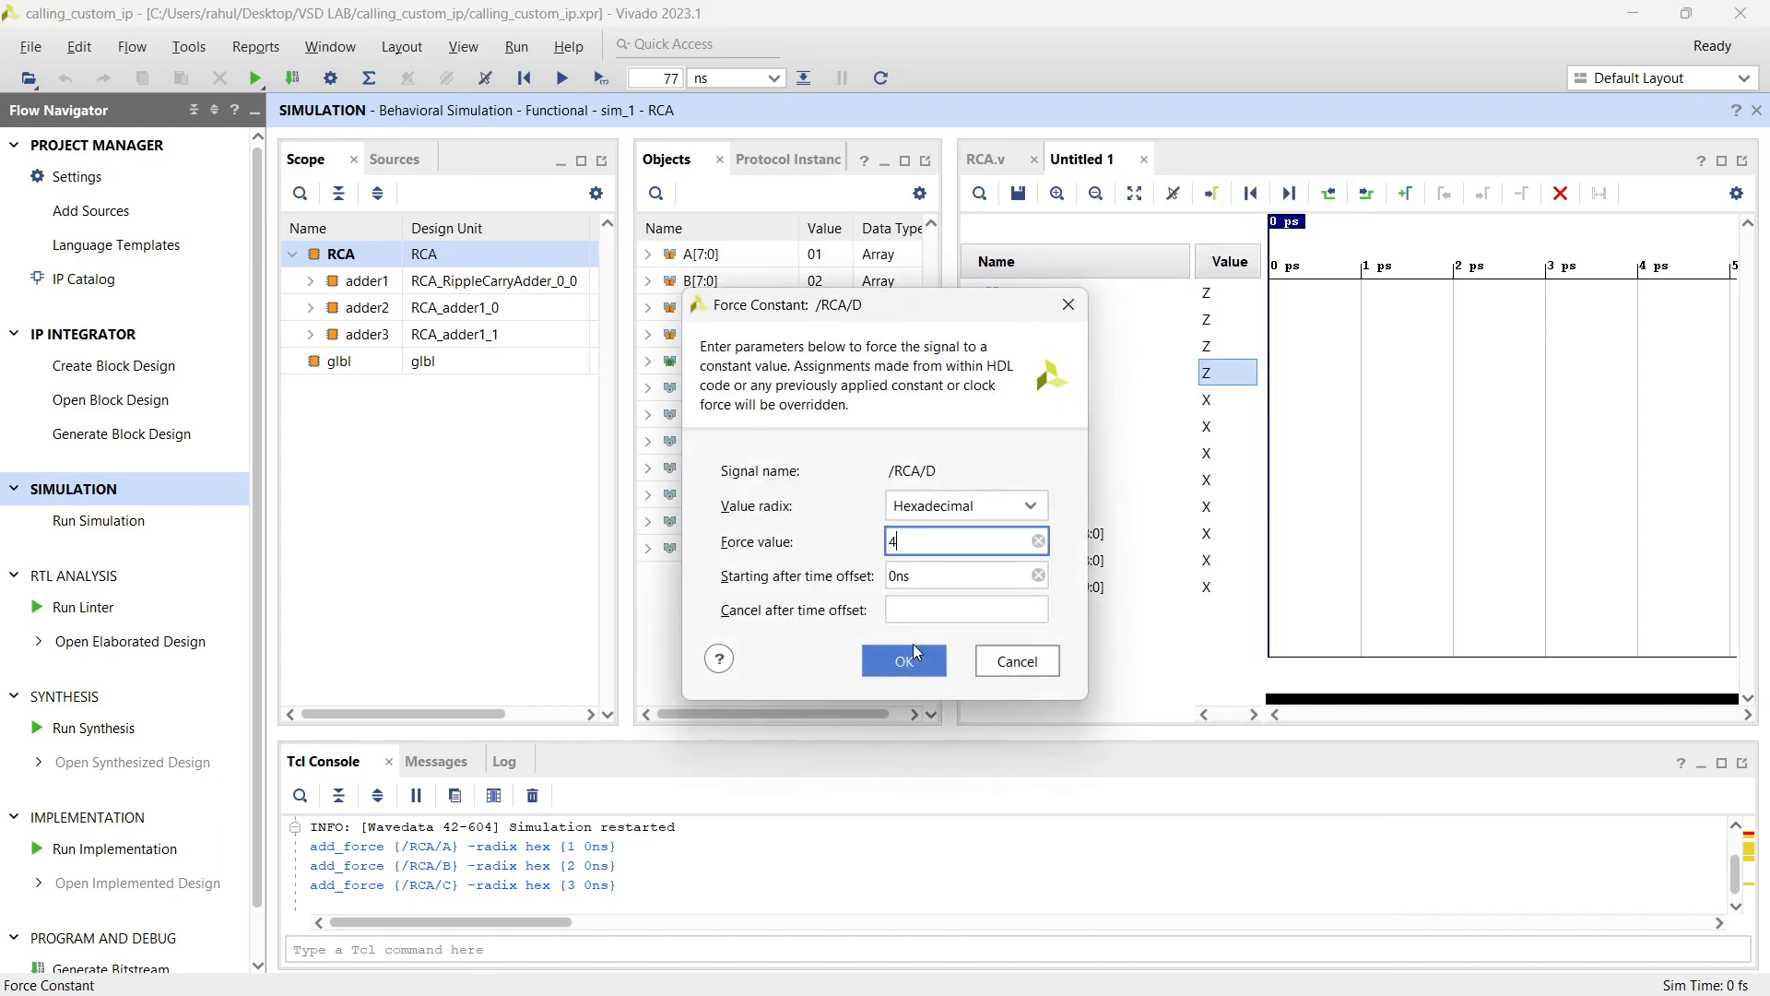
{"action": "left_click", "coordinate": [913, 658]}
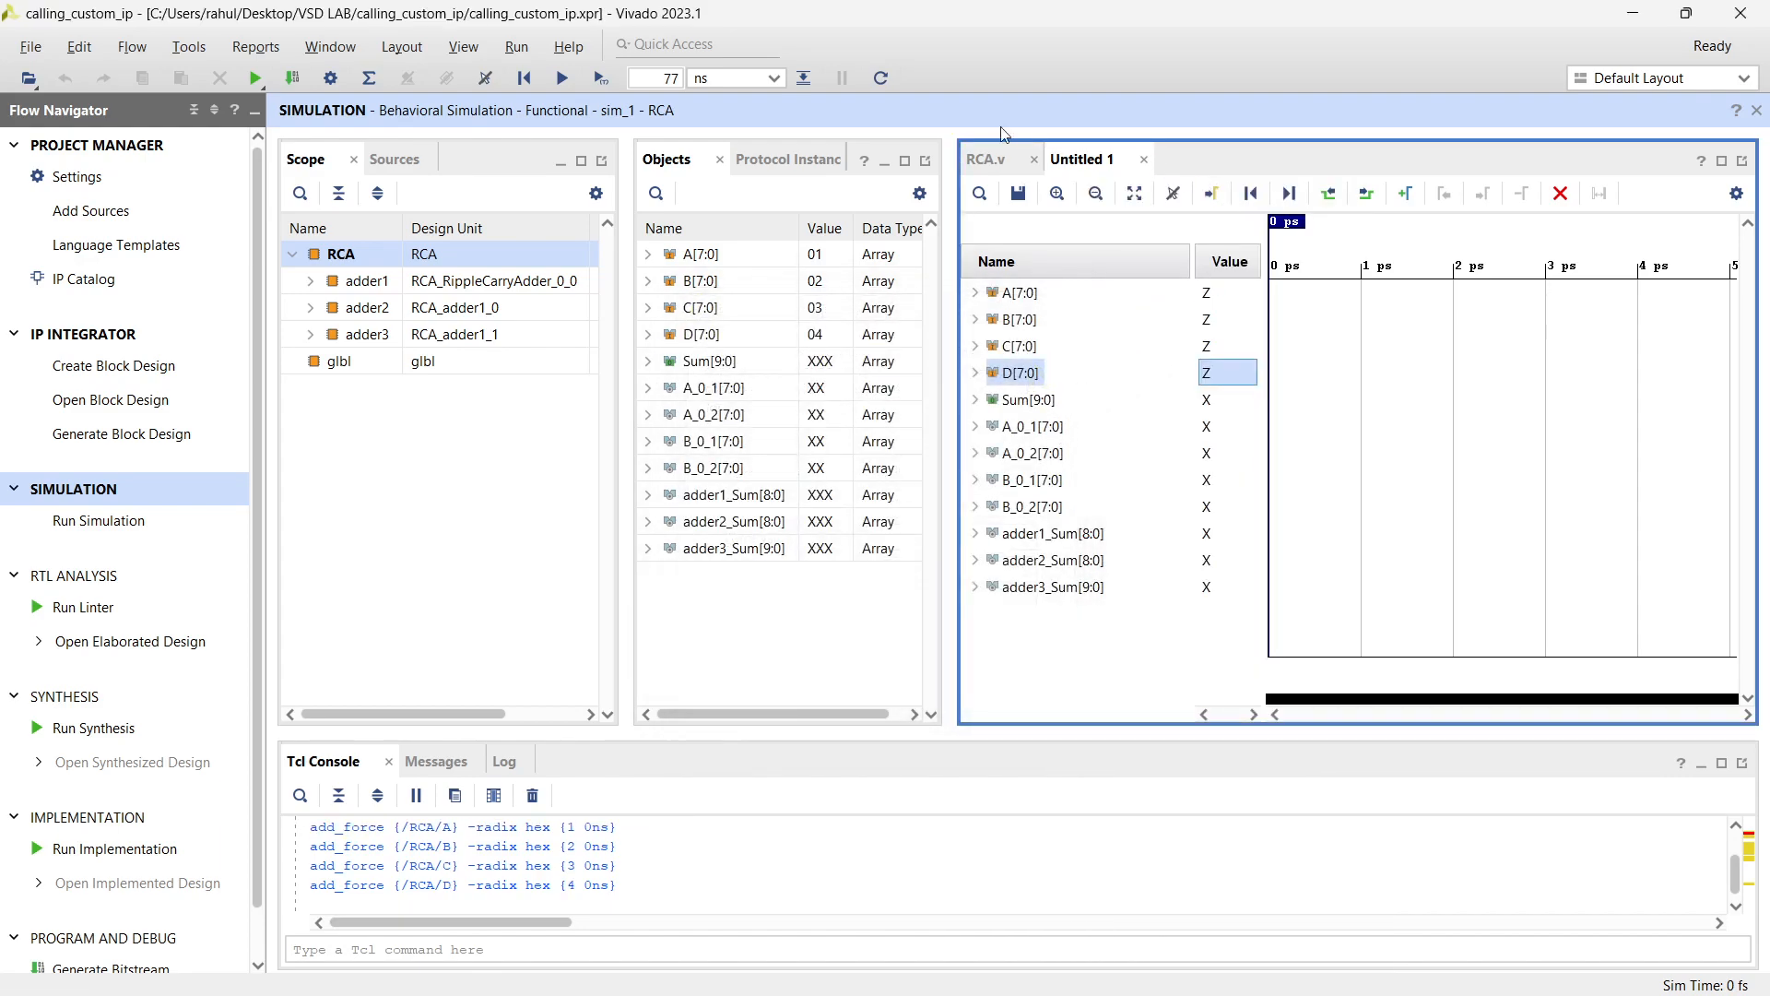
Run the simulation for 77 ns and inspect the input and Sum[9:0] waveforms, moving the time cursor to 76,998 ps
{"action": "left_click", "coordinate": [600, 76]}
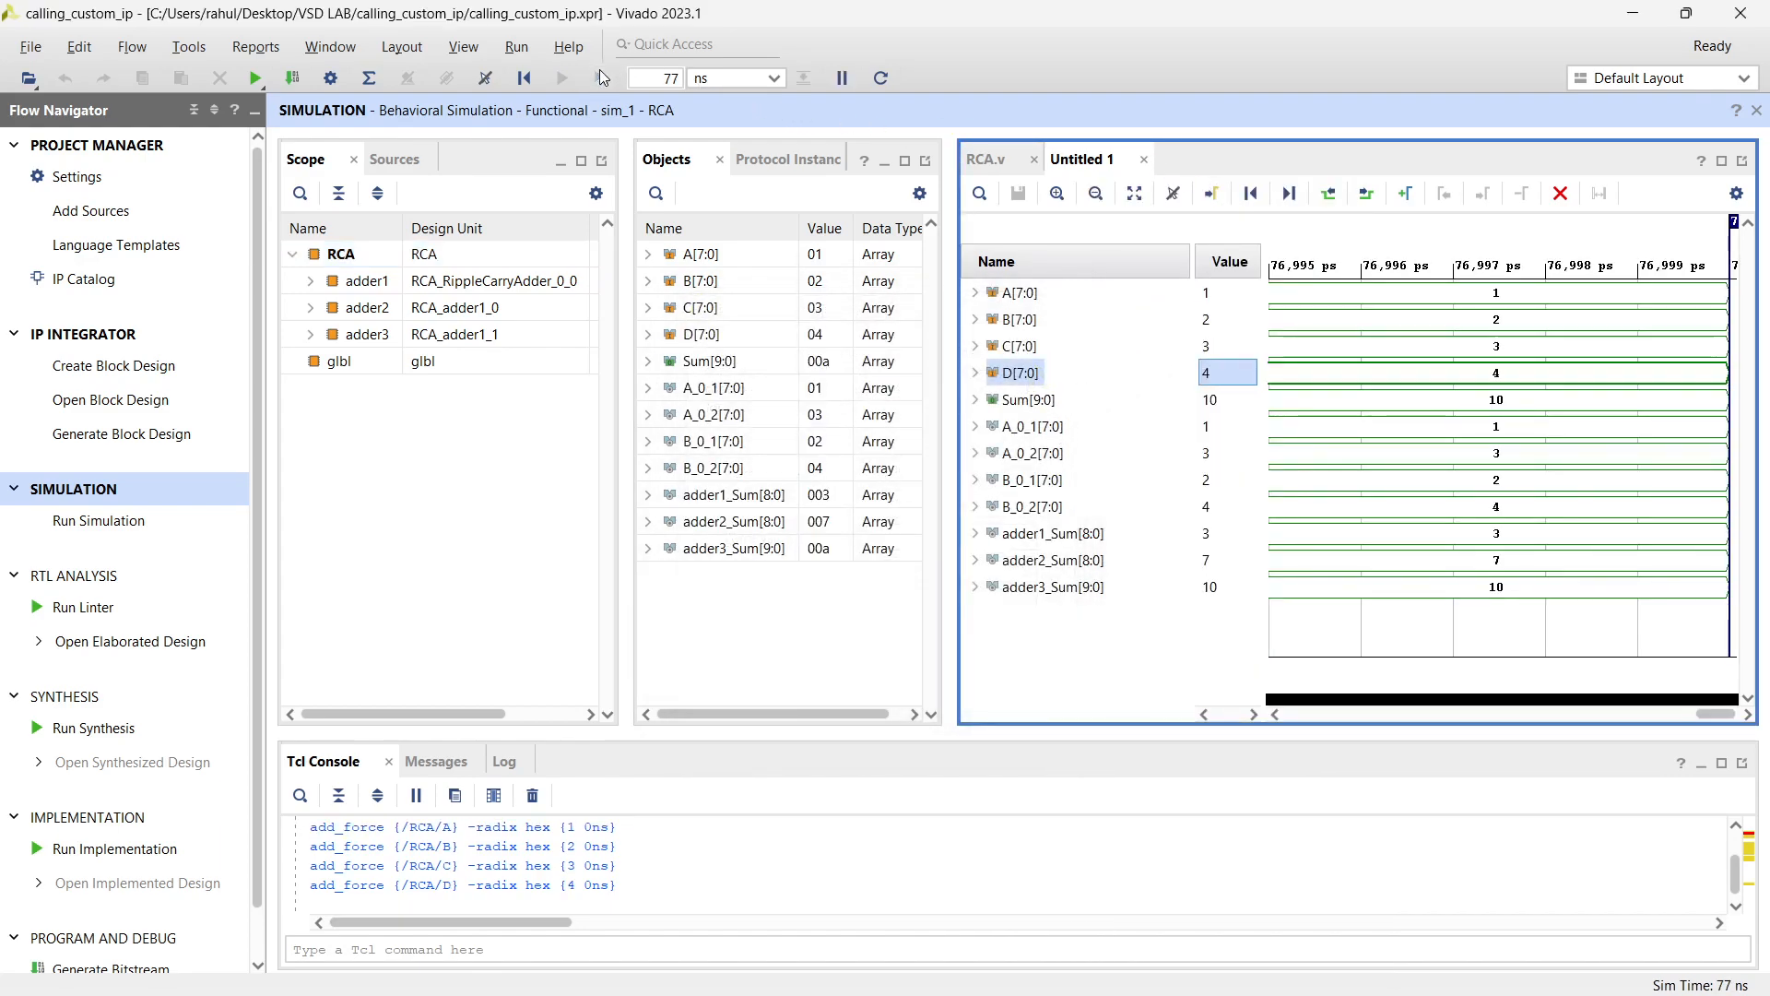
{"action": "left_click", "coordinate": [1467, 326]}
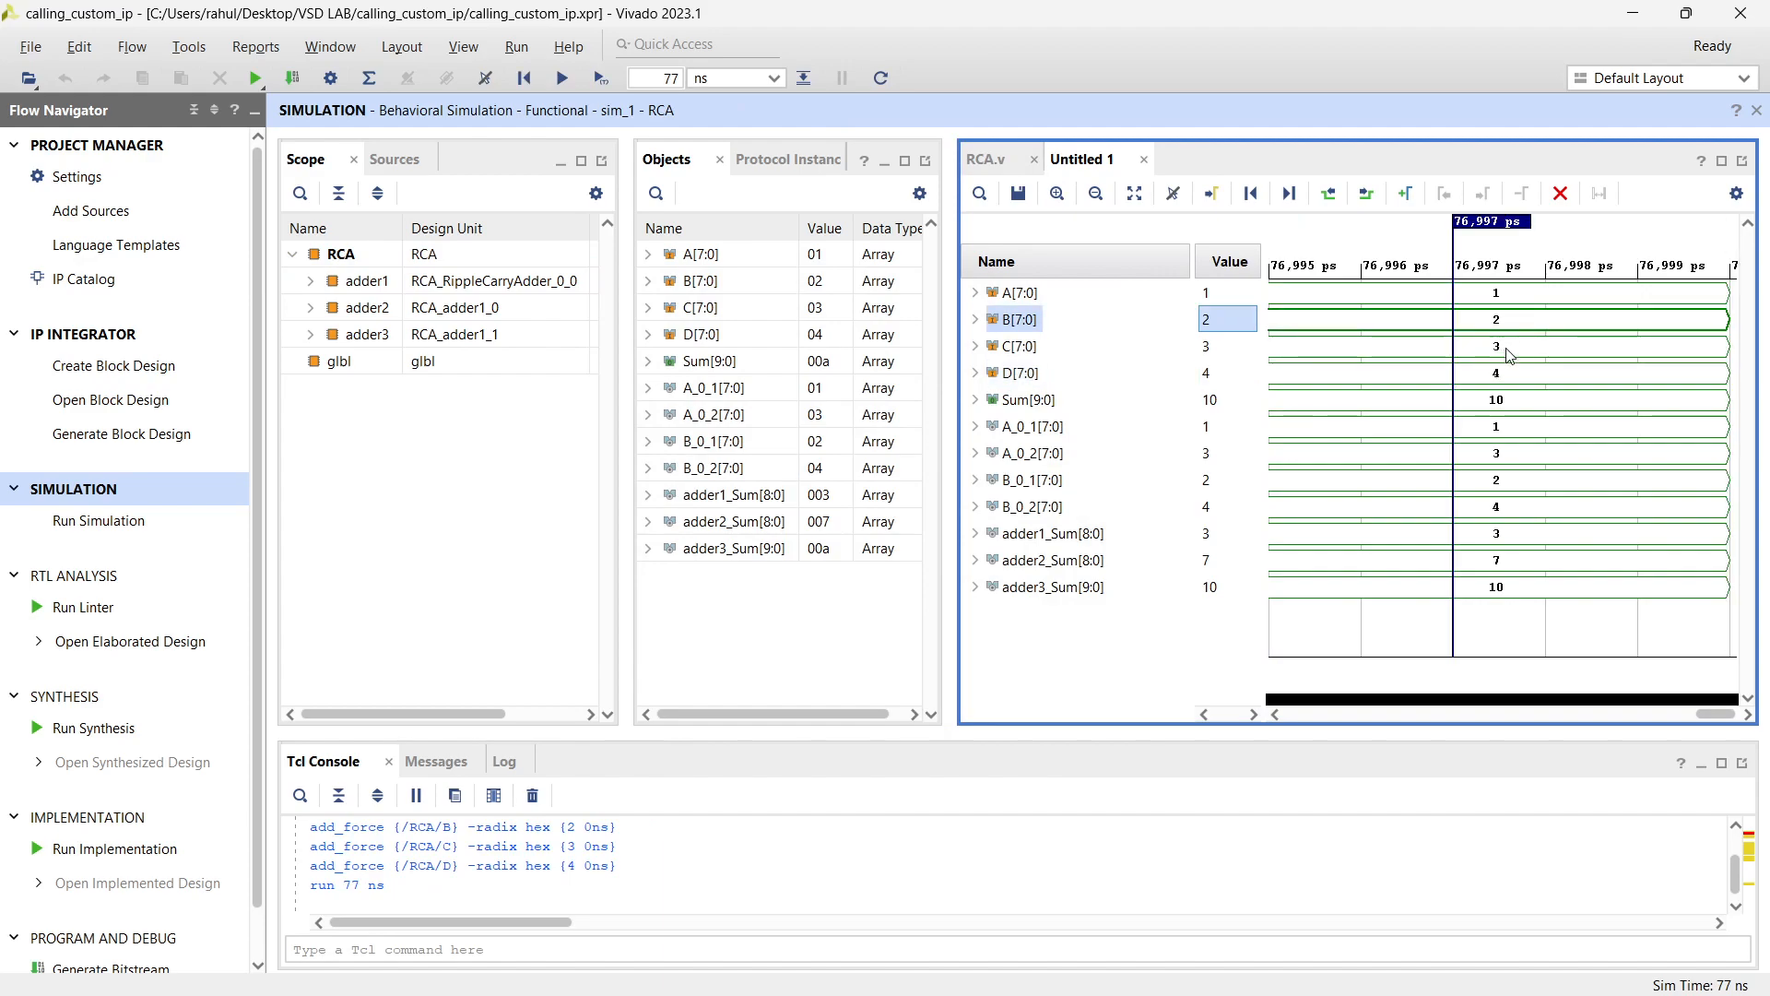
{"action": "left_click", "coordinate": [1500, 404]}
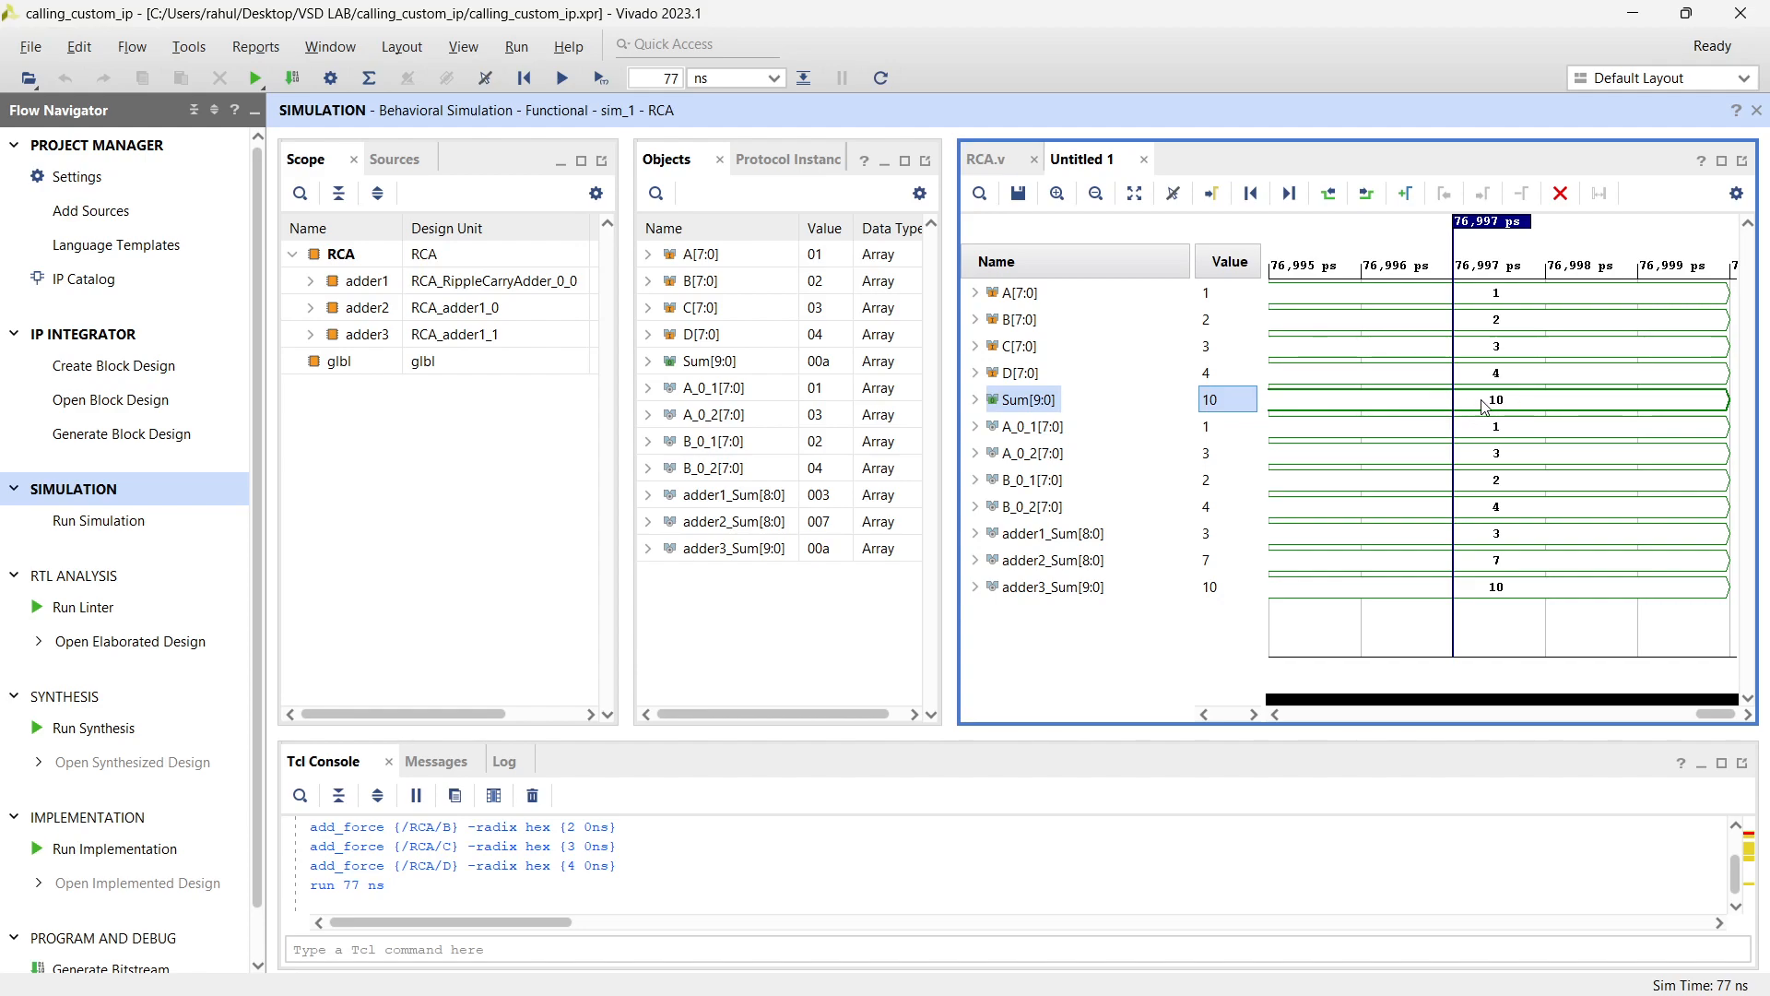
{"action": "mouse_move", "coordinate": [1455, 245]}
{"action": "left_mouse_down"}
{"action": "mouse_move", "coordinate": [1561, 239]}
{"action": "mouse_move", "coordinate": [1460, 239]}
{"action": "left_mouse_up"}
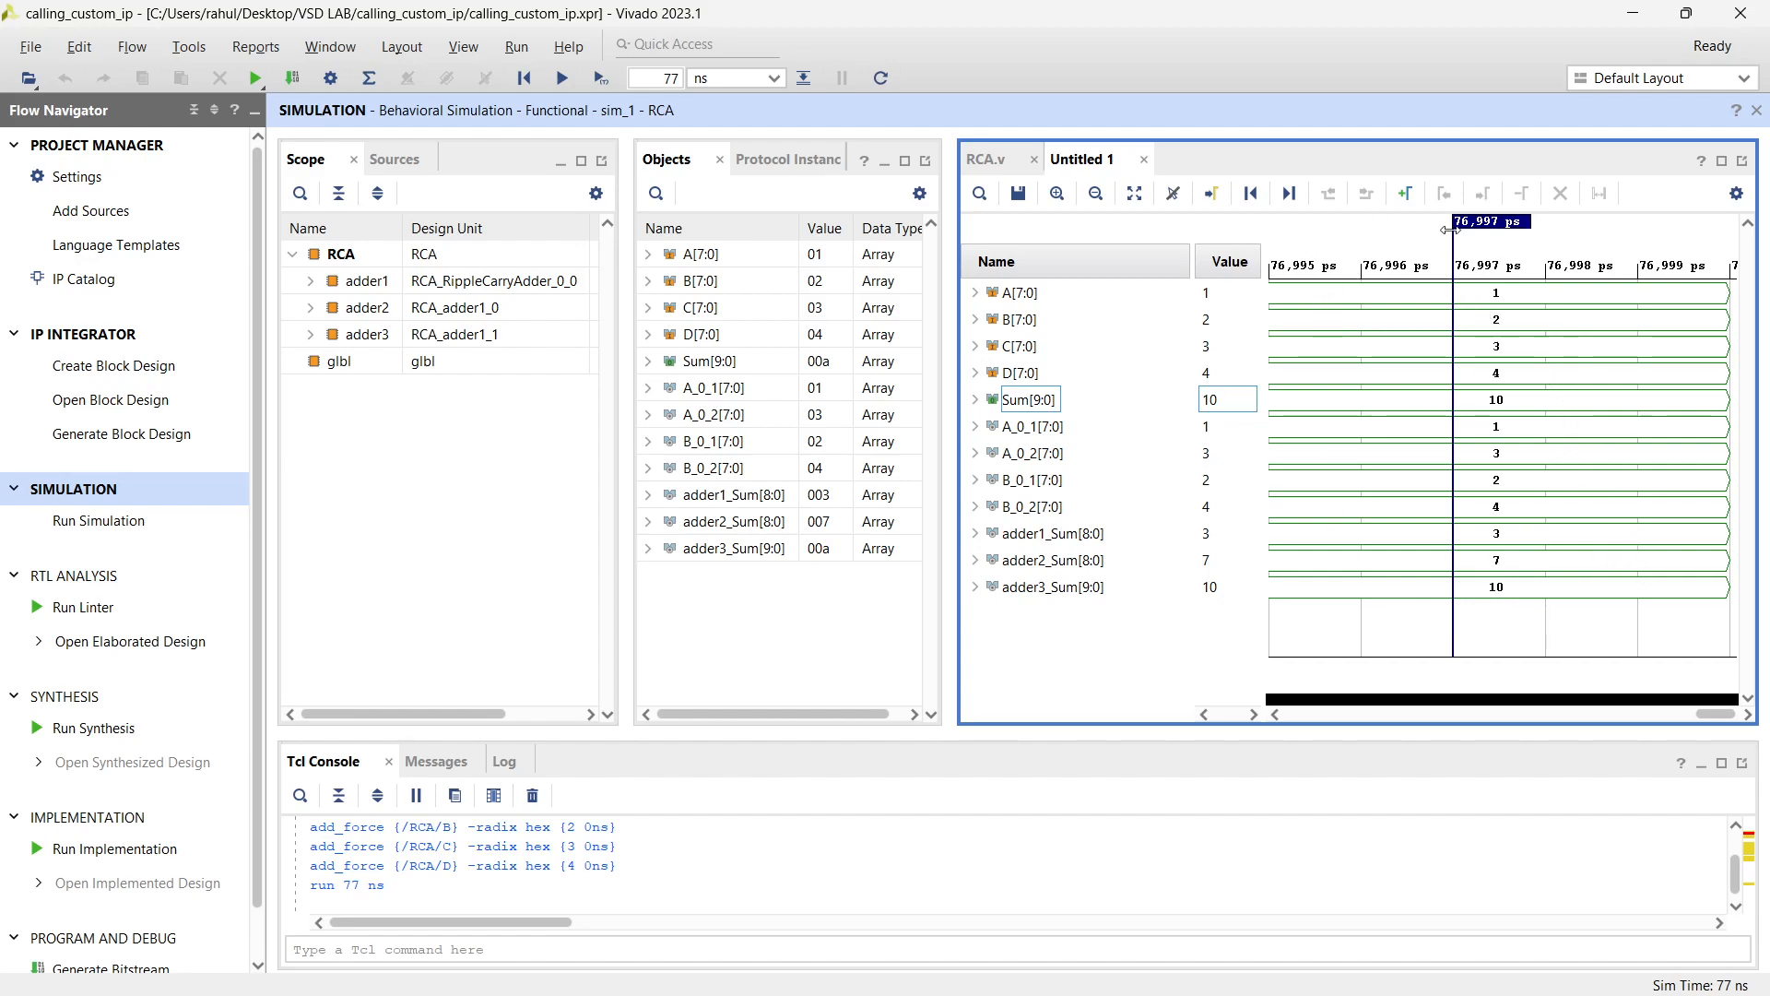
{"action": "left_click_drag", "start_coordinate": [1453, 239], "coordinate": [1546, 242]}
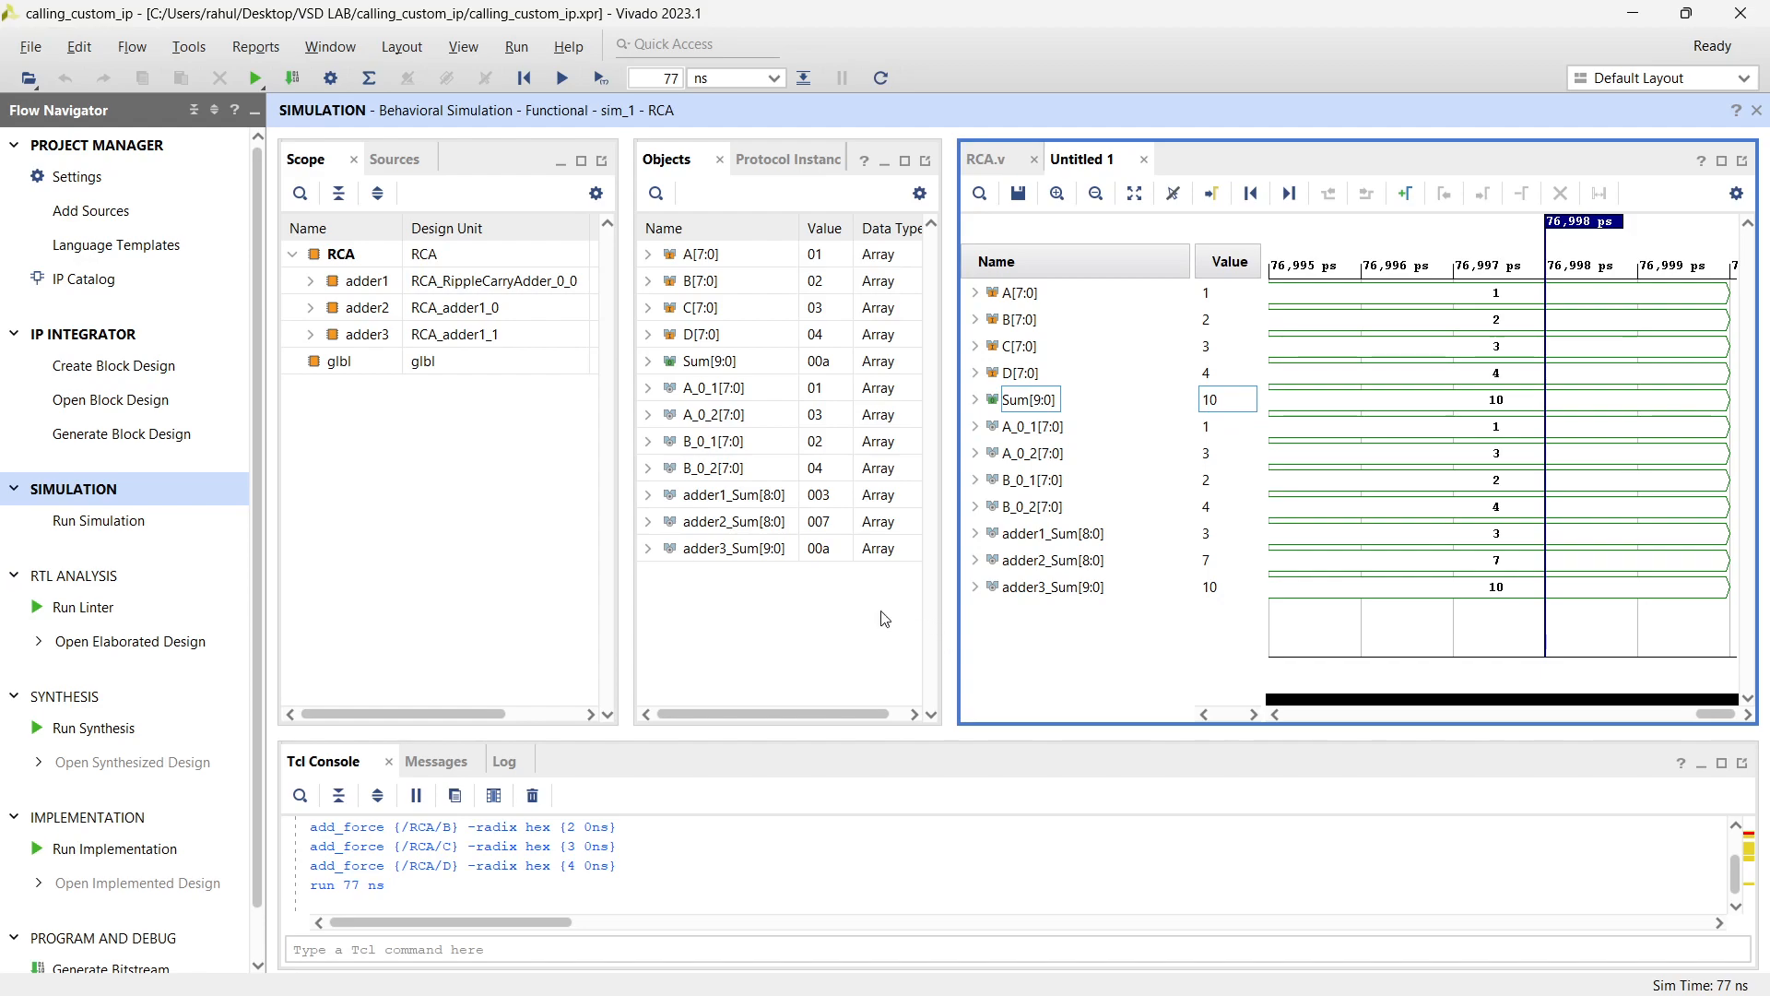
Compare the project sources with the simulation scope, open the RCA scope's source code, and return to the block design
{"action": "left_click", "coordinate": [414, 162]}
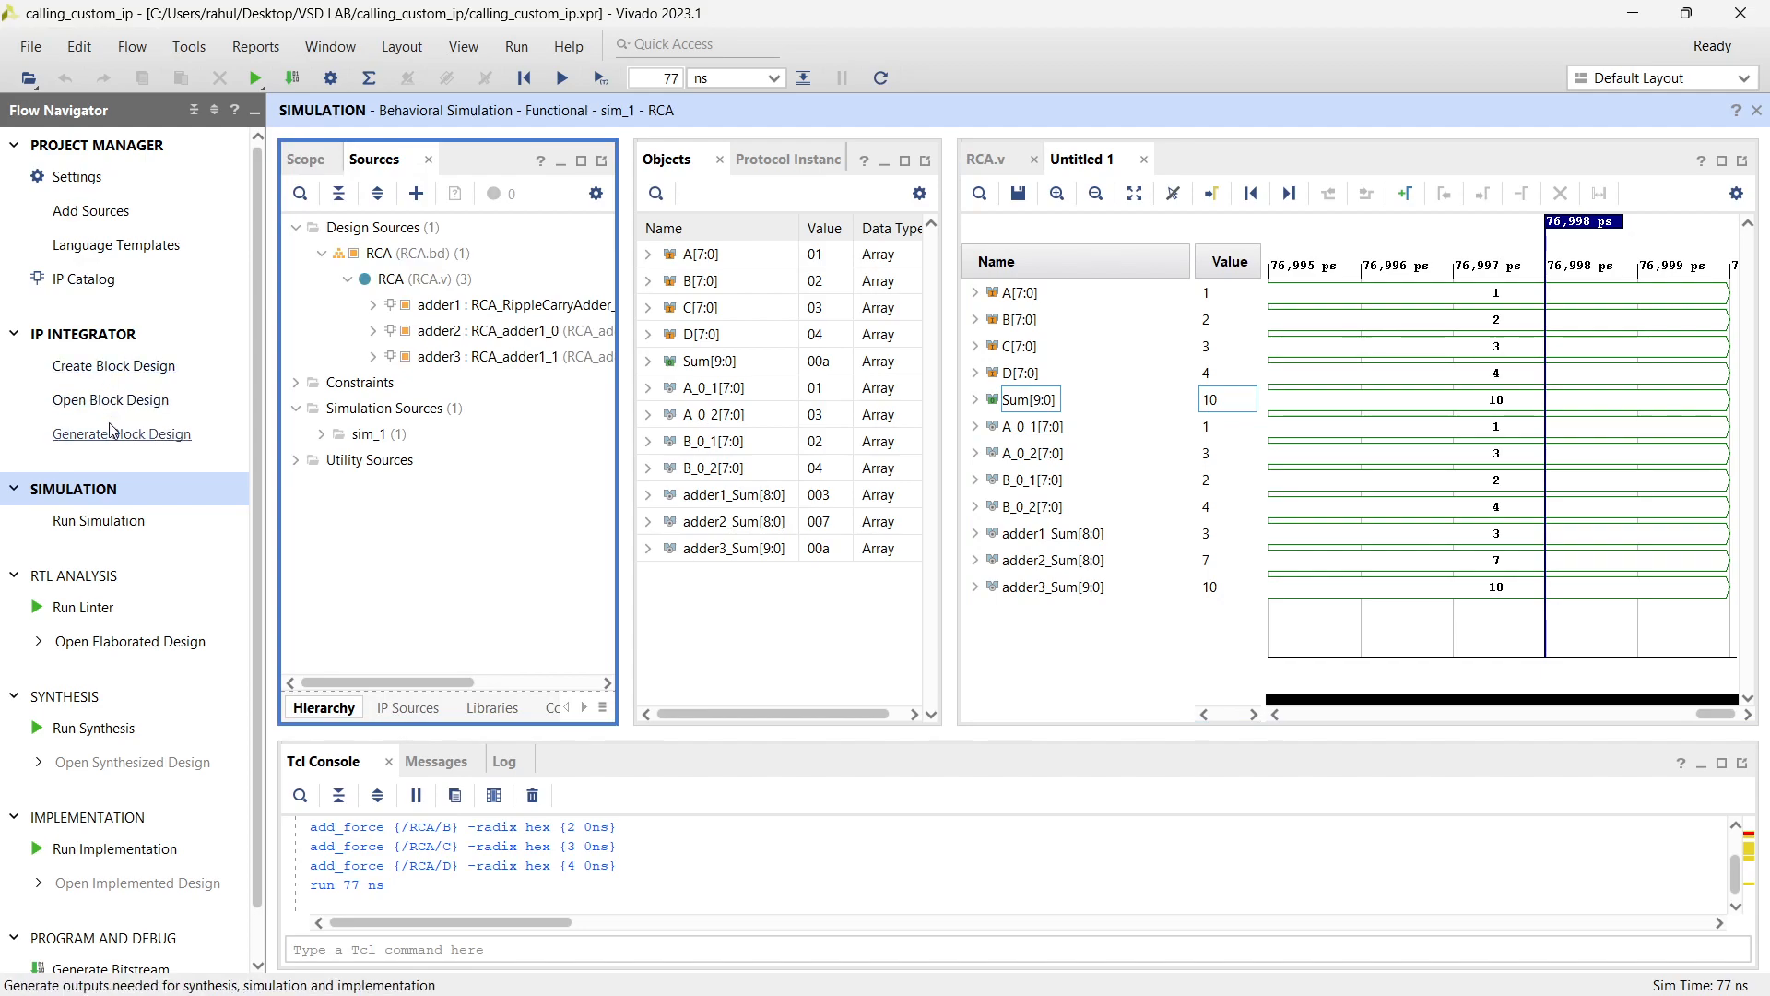
{"action": "left_click", "coordinate": [310, 163]}
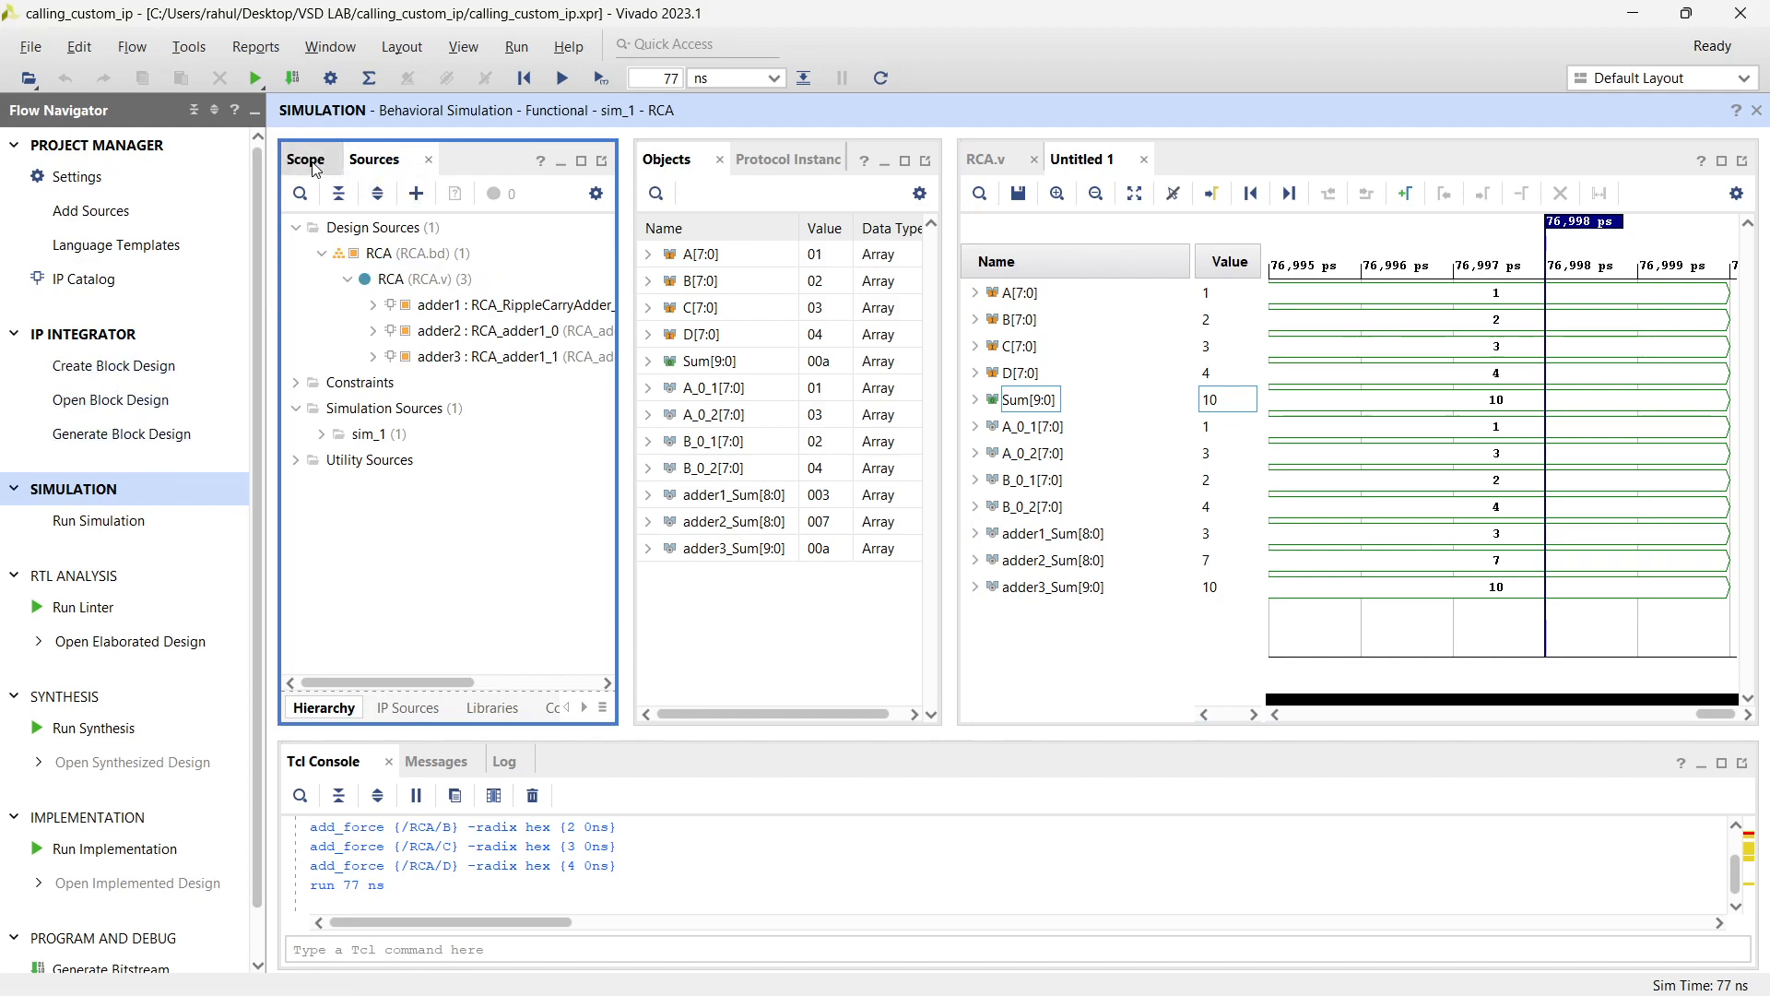
{"action": "left_click", "coordinate": [393, 160]}
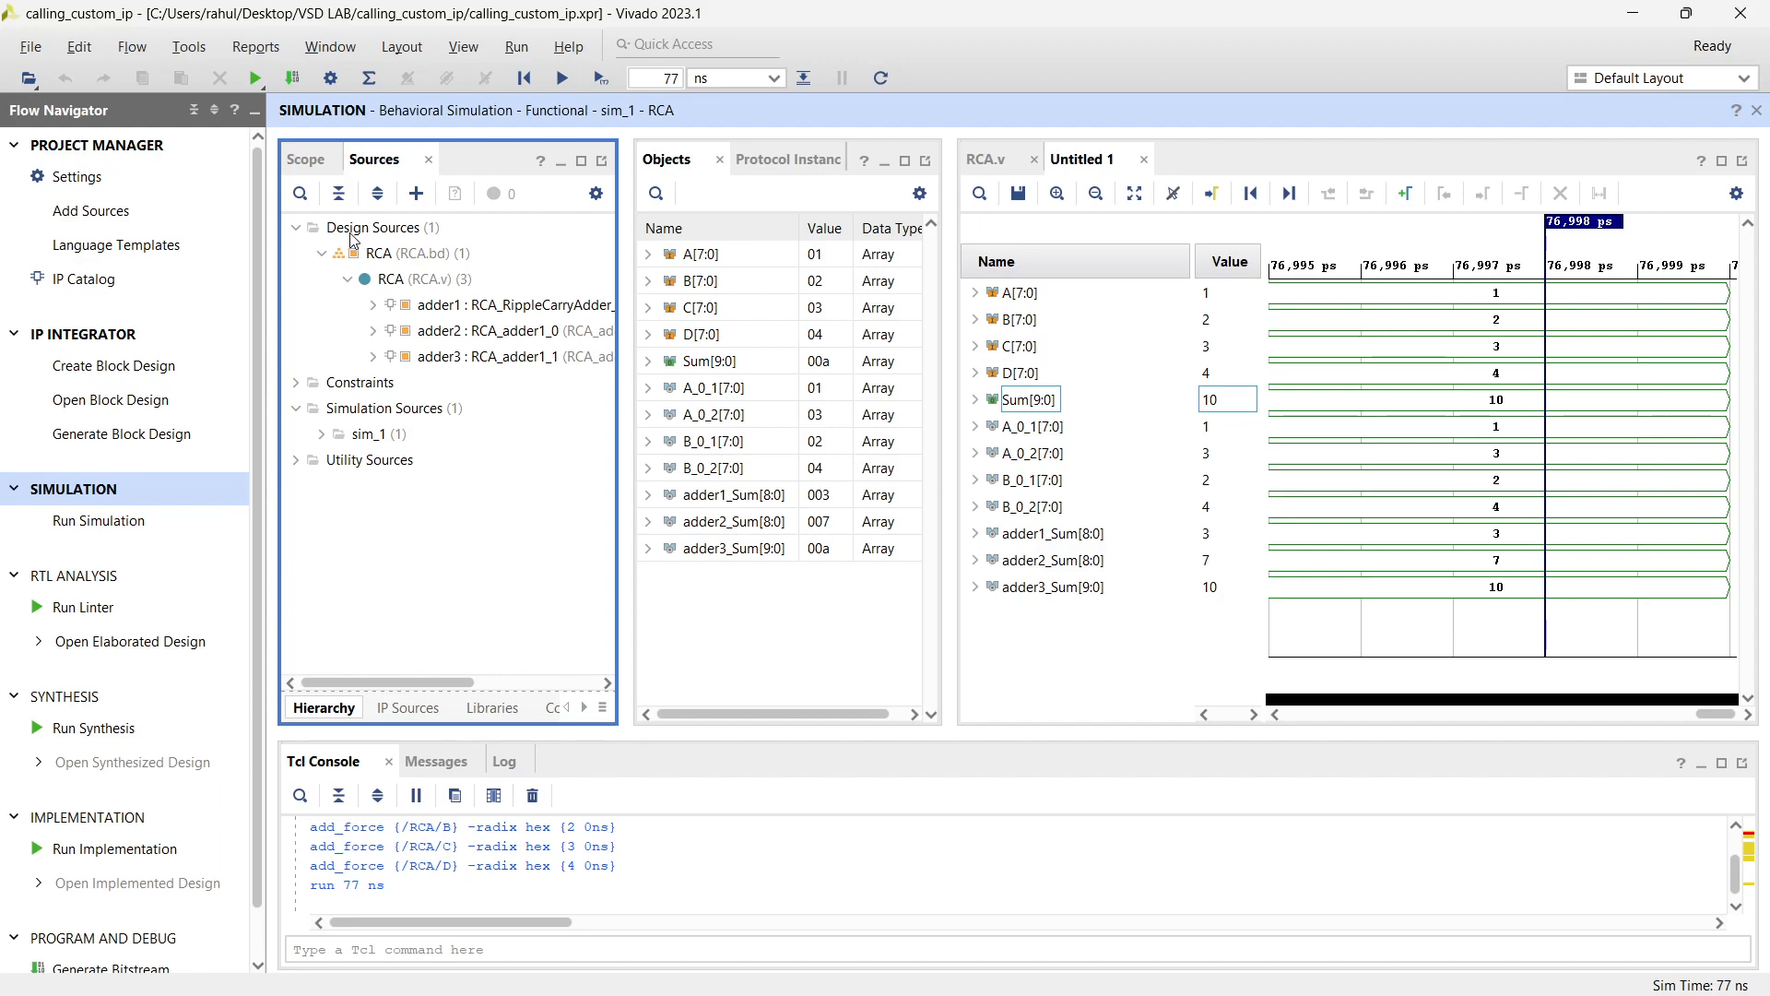
{"action": "left_click", "coordinate": [307, 162]}
{"action": "double_click", "coordinate": [356, 256]}
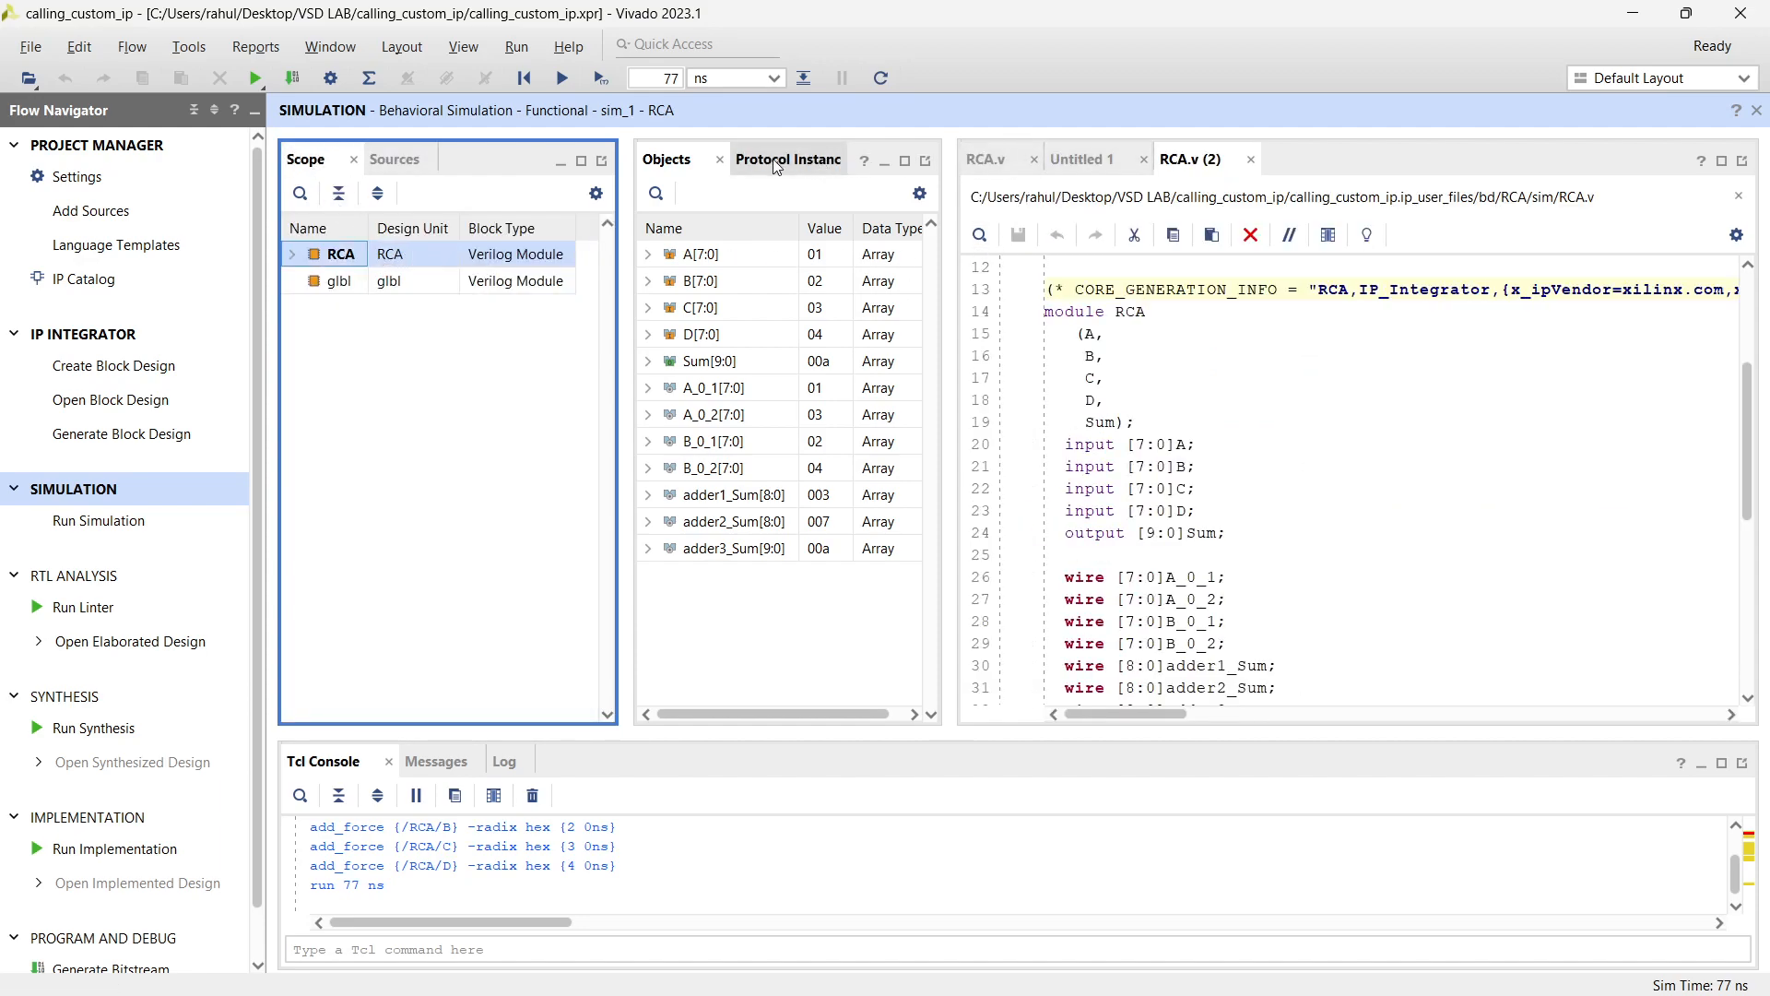
{"action": "left_click", "coordinate": [92, 147]}
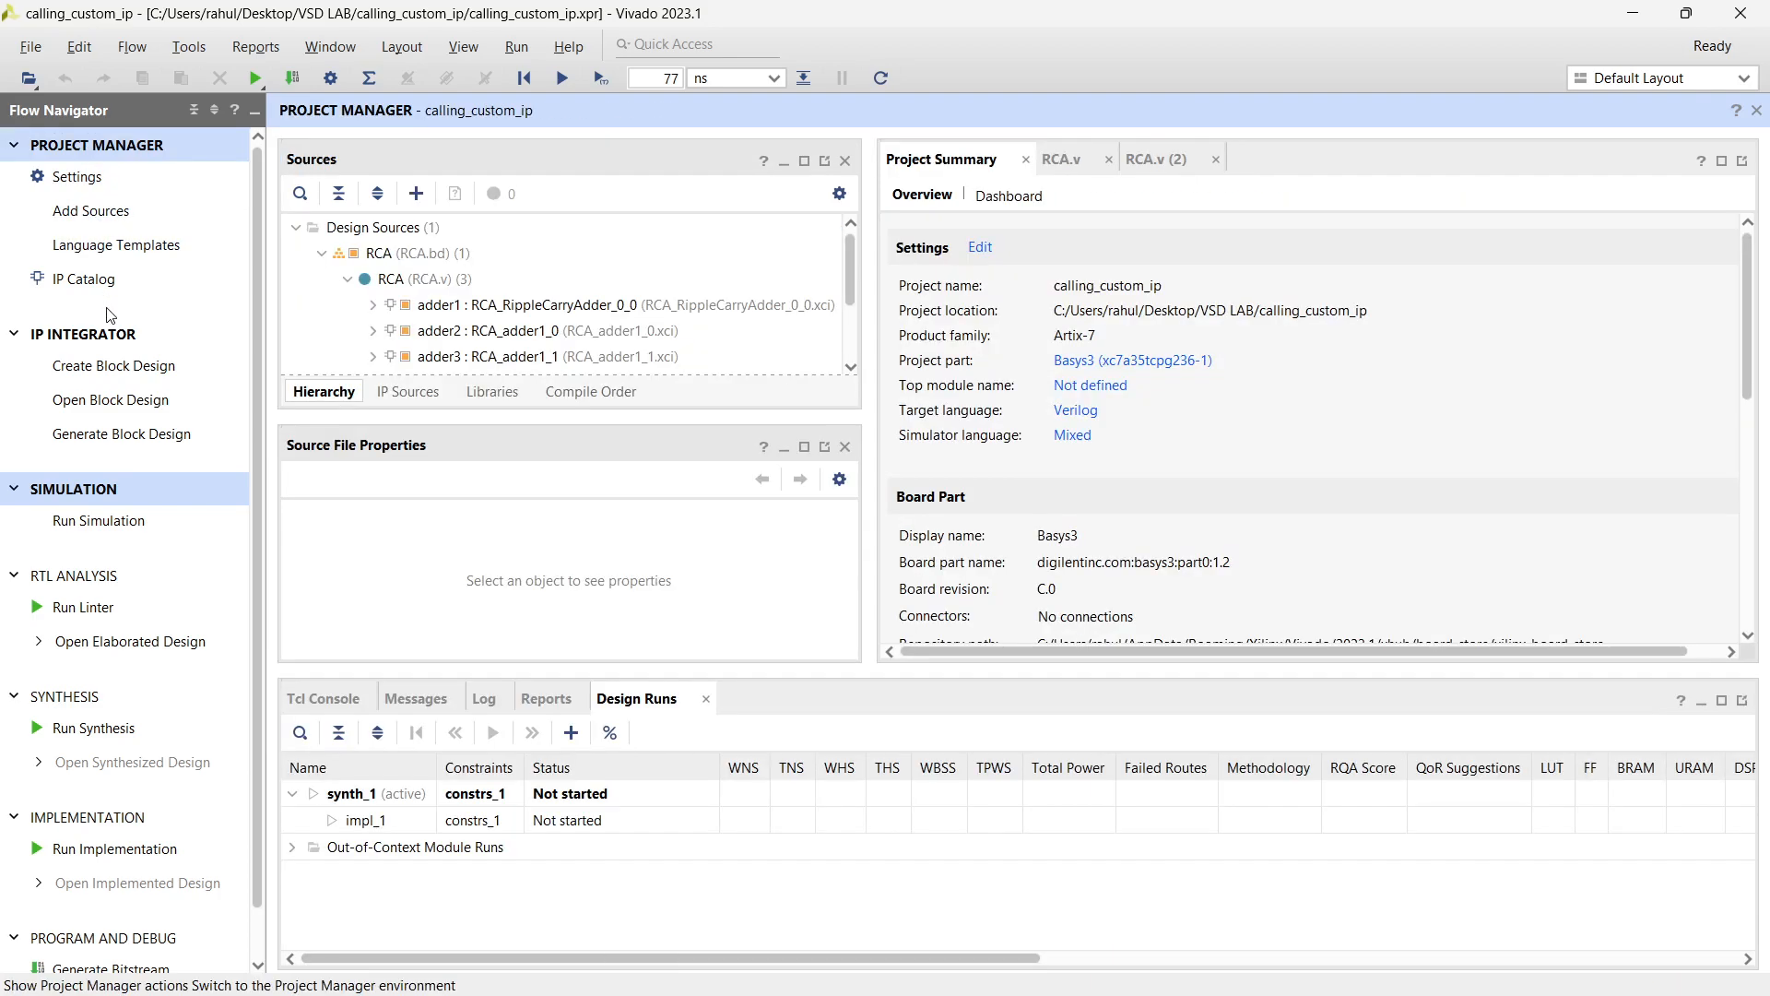
{"action": "left_click", "coordinate": [108, 334]}
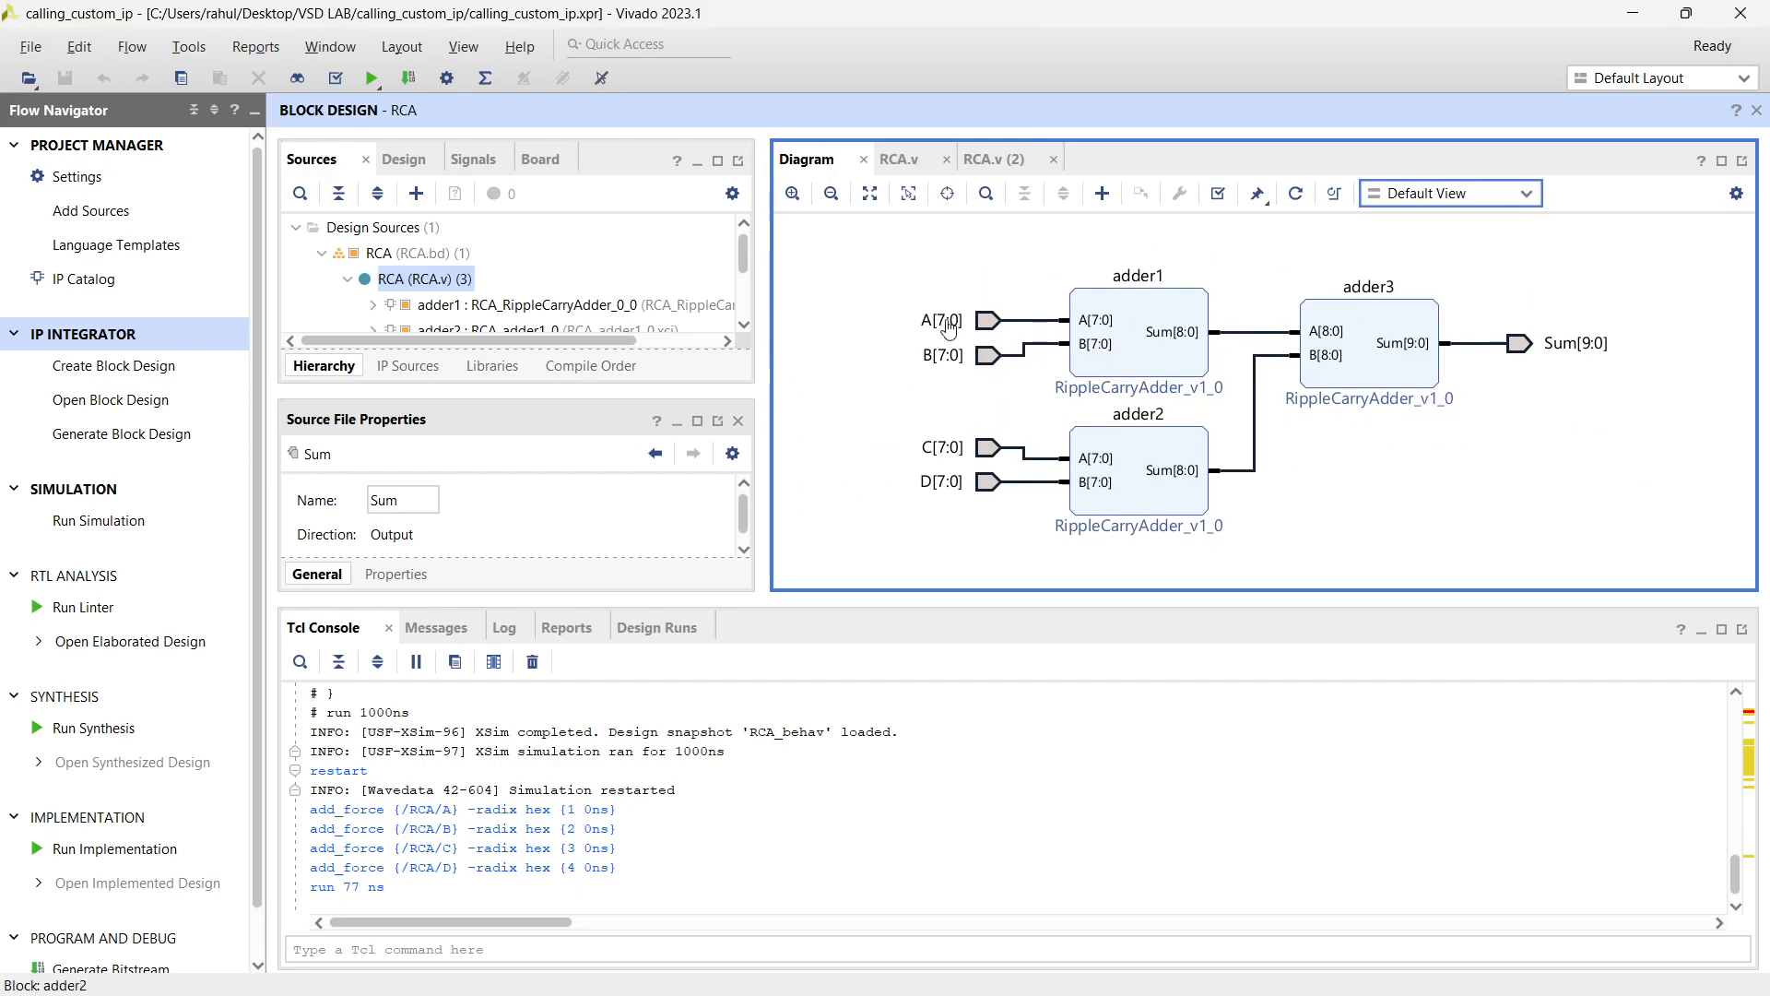
Examine the adder instances, wires and port declarations in the generated RCA.v, and return to the block diagram
{"action": "left_click", "coordinate": [899, 158]}
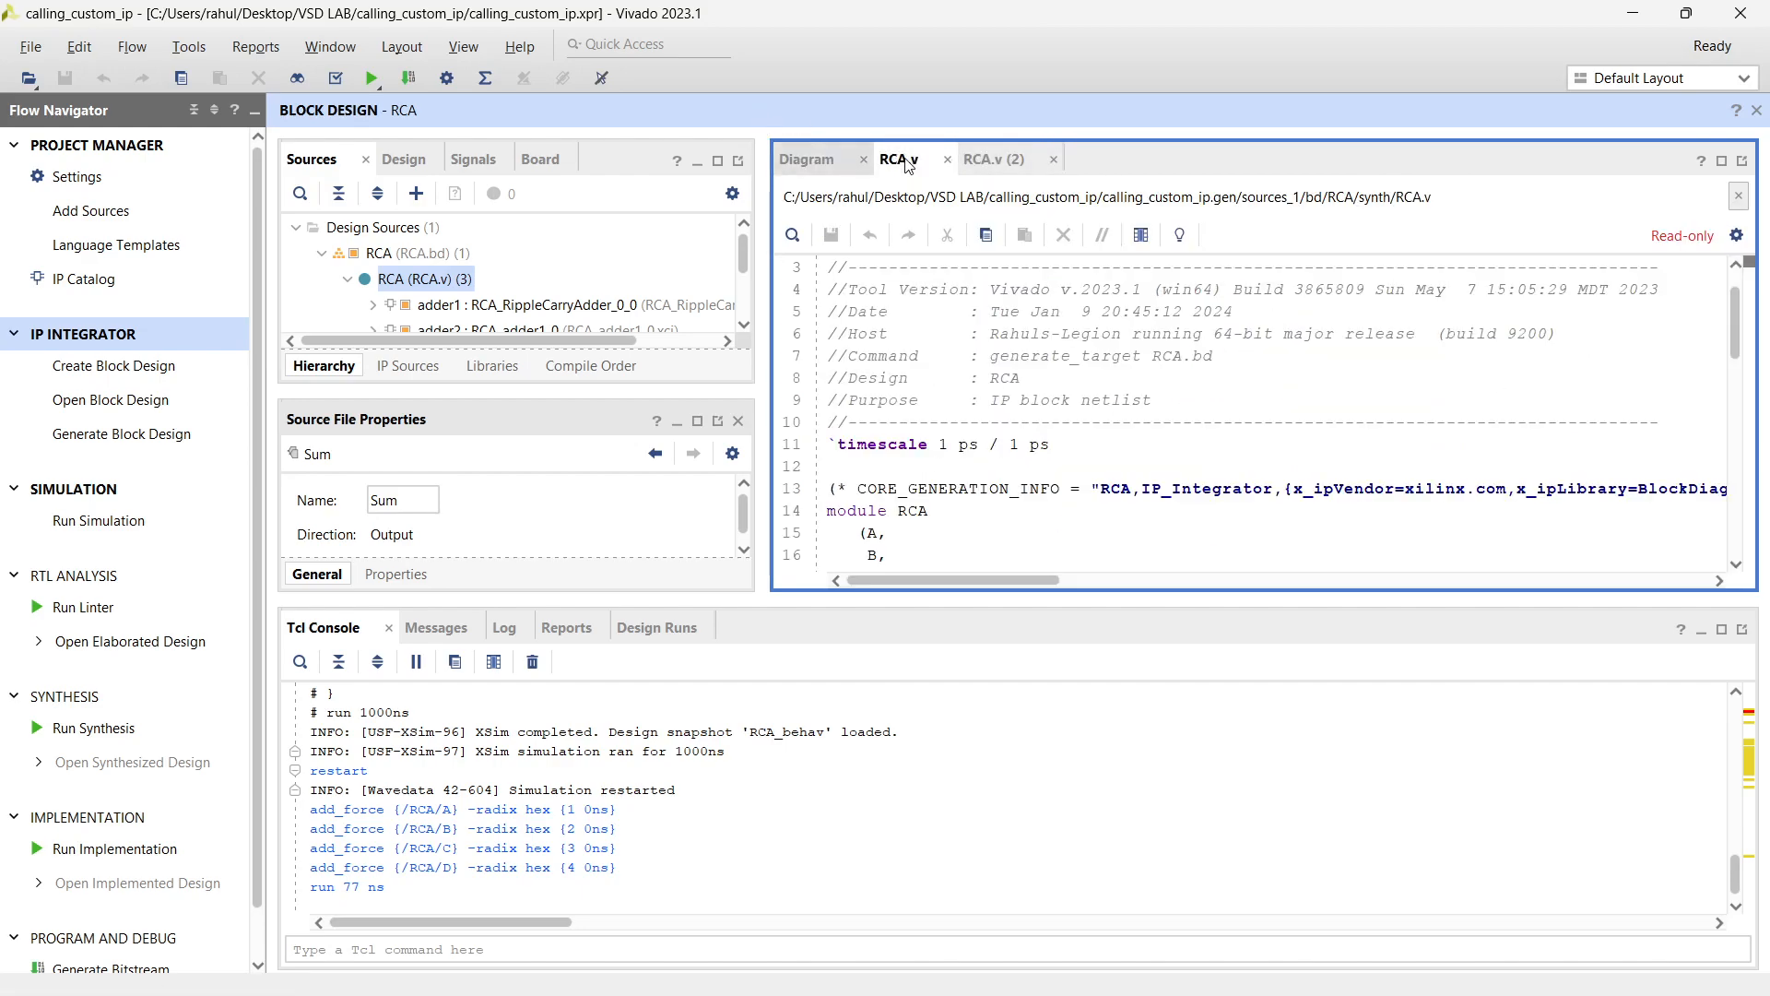
{"action": "scroll", "coordinate": [1008, 361], "scroll_direction": "down", "scroll_amount": 12}
{"action": "left_click", "coordinate": [1035, 415]}
{"action": "left_click_drag", "start_coordinate": [888, 332], "coordinate": [1088, 533]}
{"action": "scroll", "coordinate": [1101, 512], "scroll_direction": "up", "scroll_amount": 1}
{"action": "left_click", "coordinate": [1100, 511]}
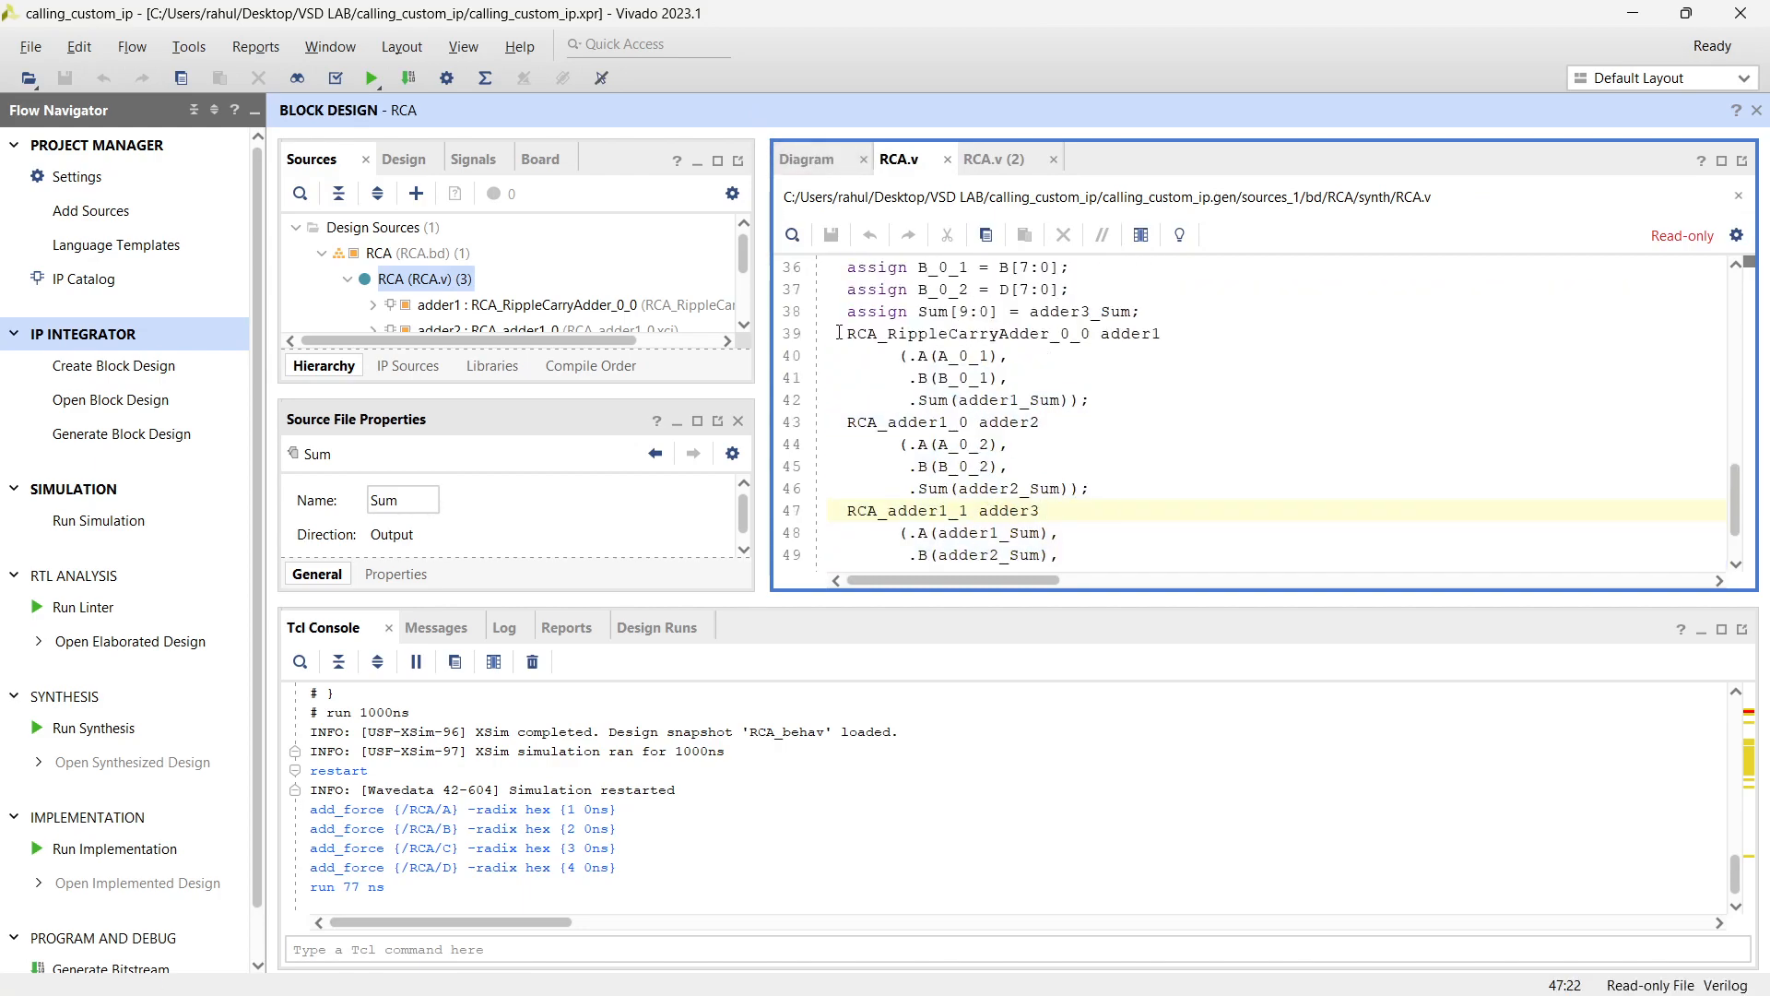
{"action": "left_click_drag", "start_coordinate": [839, 331], "coordinate": [1101, 399]}
{"action": "scroll", "coordinate": [1107, 402], "scroll_direction": "down", "scroll_amount": 1}
{"action": "left_click_drag", "start_coordinate": [1108, 527], "coordinate": [790, 451]}
{"action": "left_click", "coordinate": [1070, 441]}
{"action": "left_click_drag", "start_coordinate": [1150, 417], "coordinate": [802, 366]}
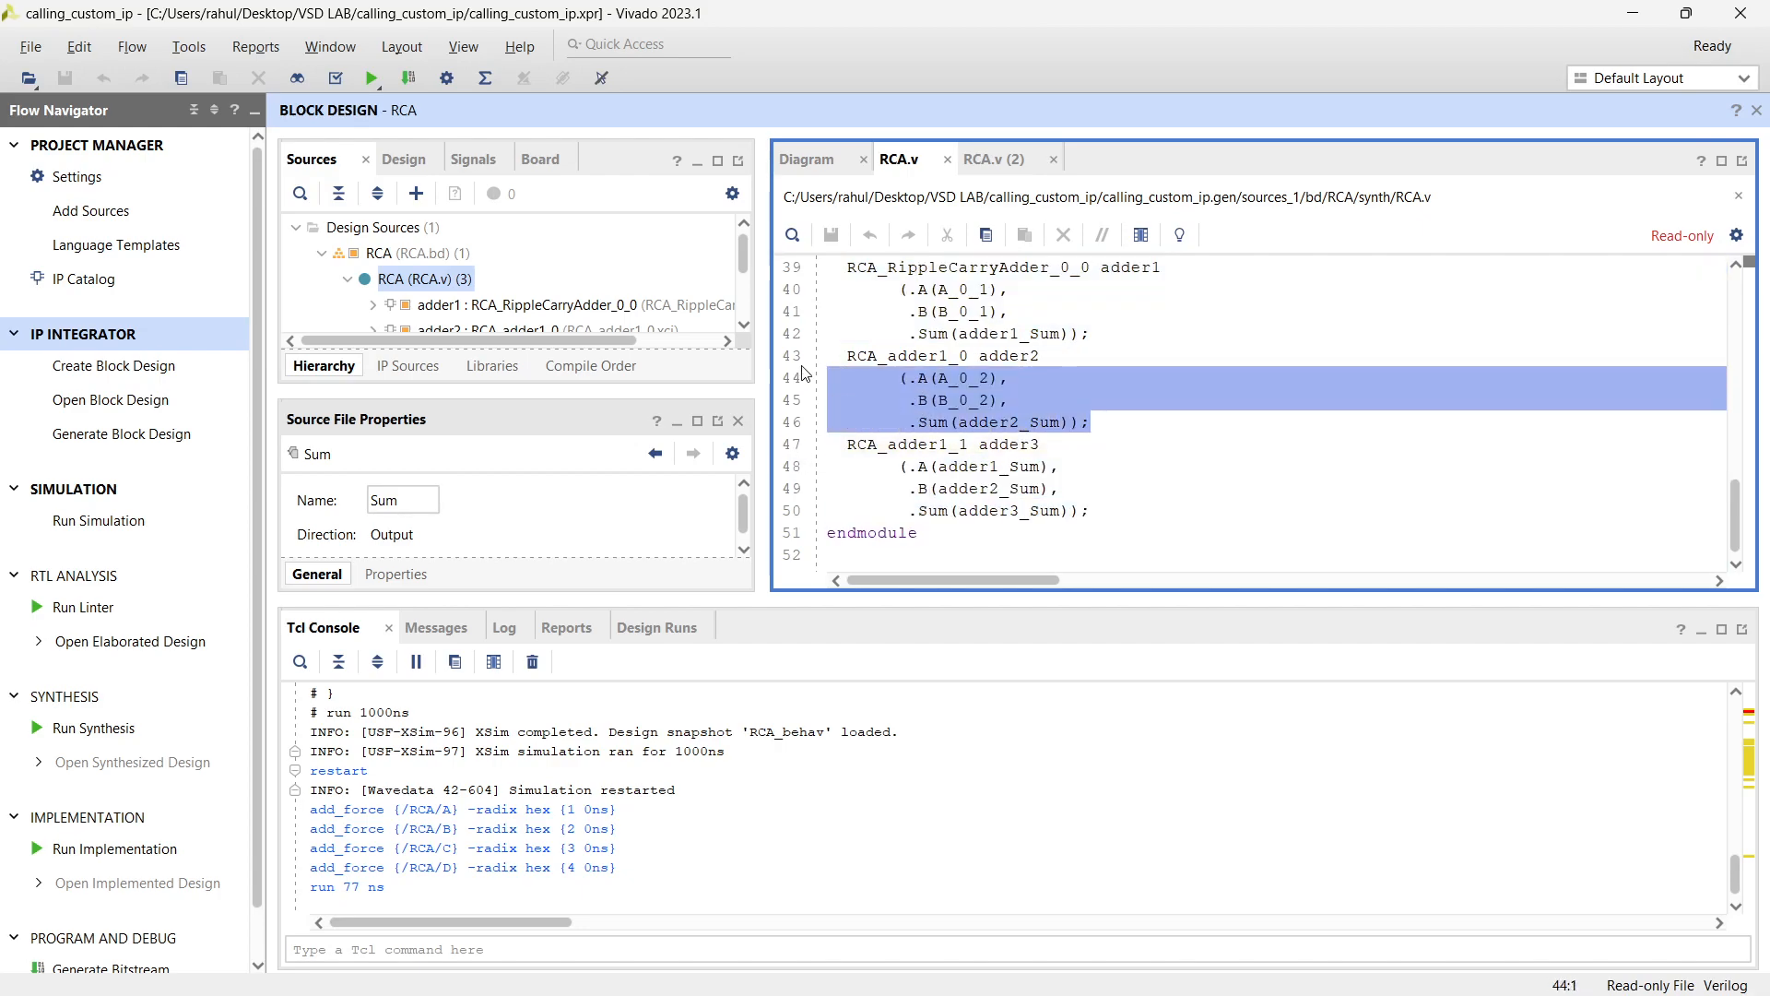
{"action": "scroll", "coordinate": [1054, 466], "scroll_direction": "up", "scroll_amount": 6}
{"action": "left_click_drag", "start_coordinate": [1079, 514], "coordinate": [816, 381]}
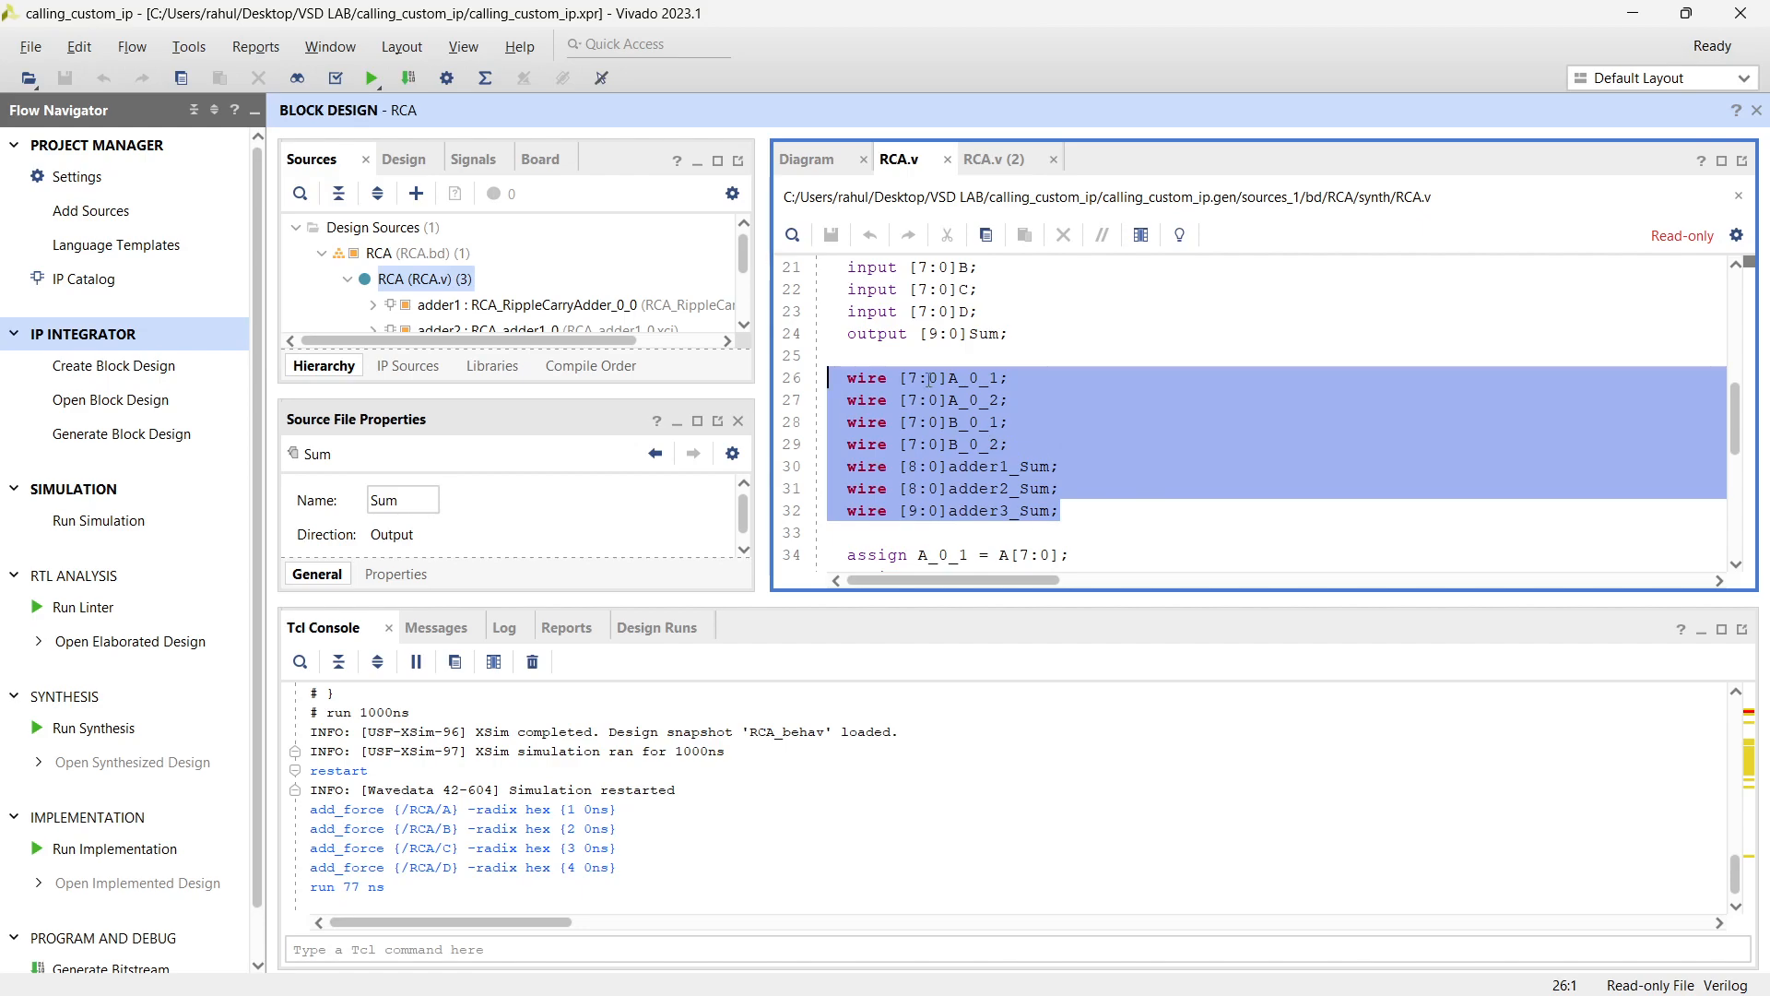
{"action": "scroll", "coordinate": [965, 388], "scroll_direction": "up", "scroll_amount": 5}
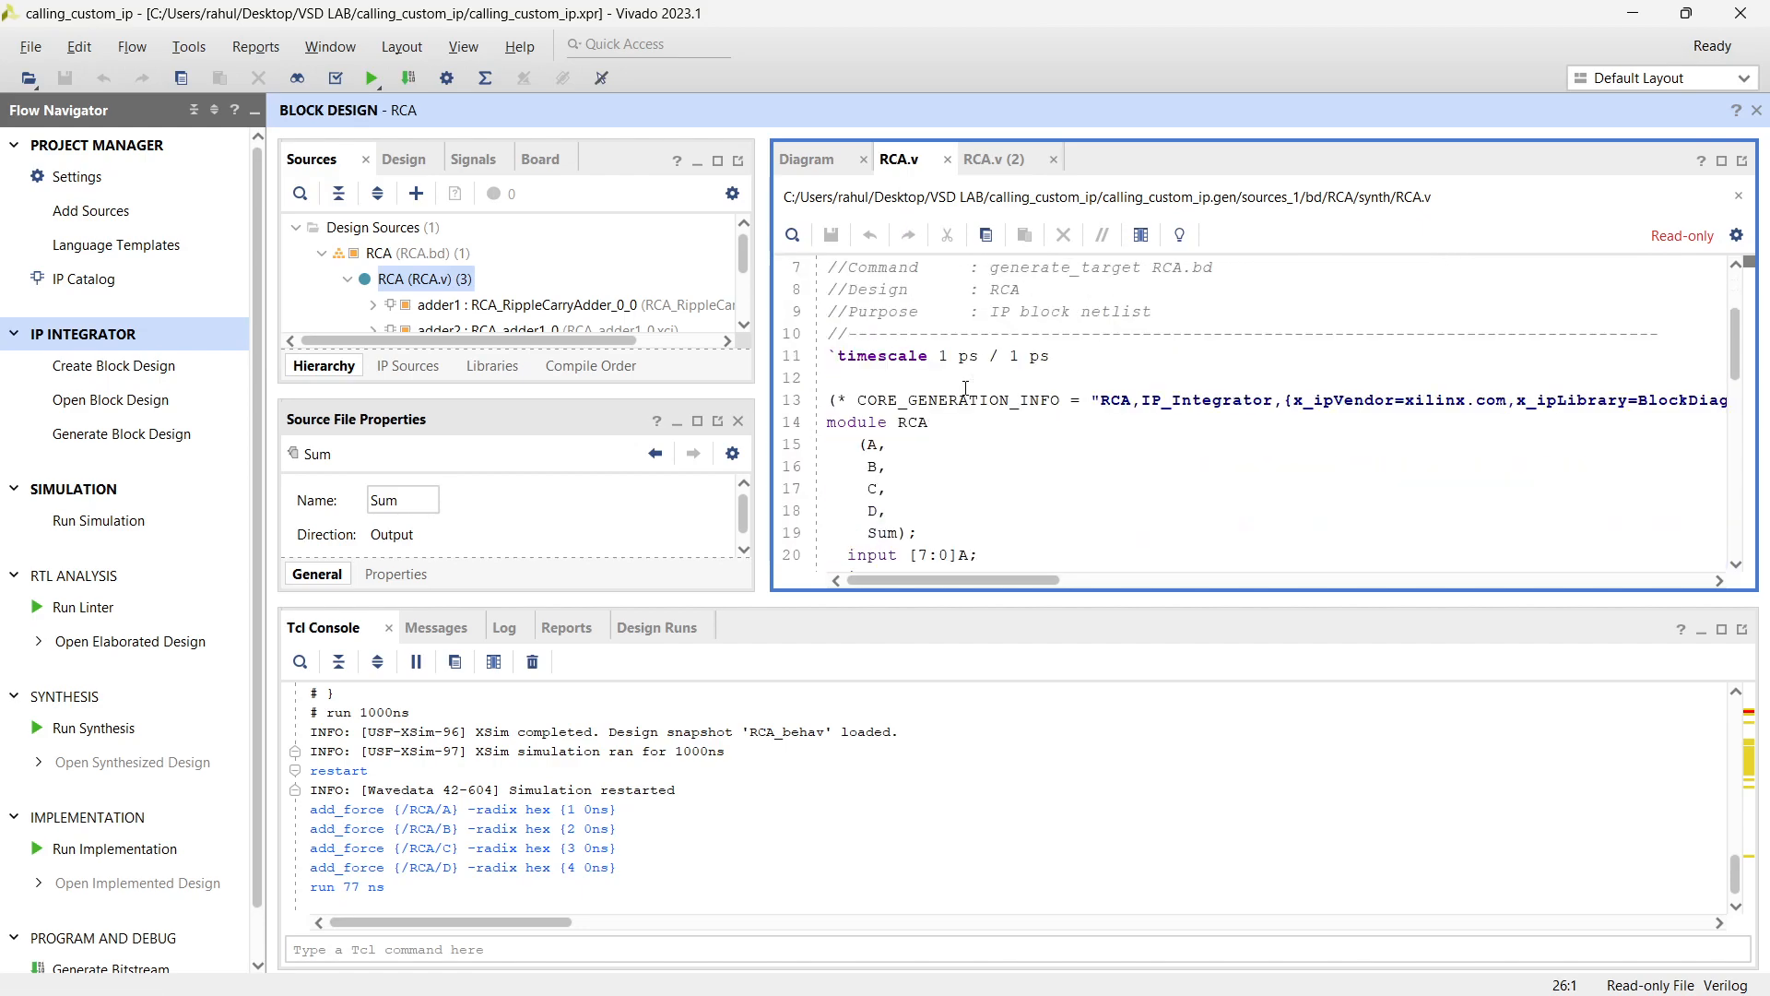
{"action": "scroll", "coordinate": [966, 389], "scroll_direction": "down", "scroll_amount": 4}
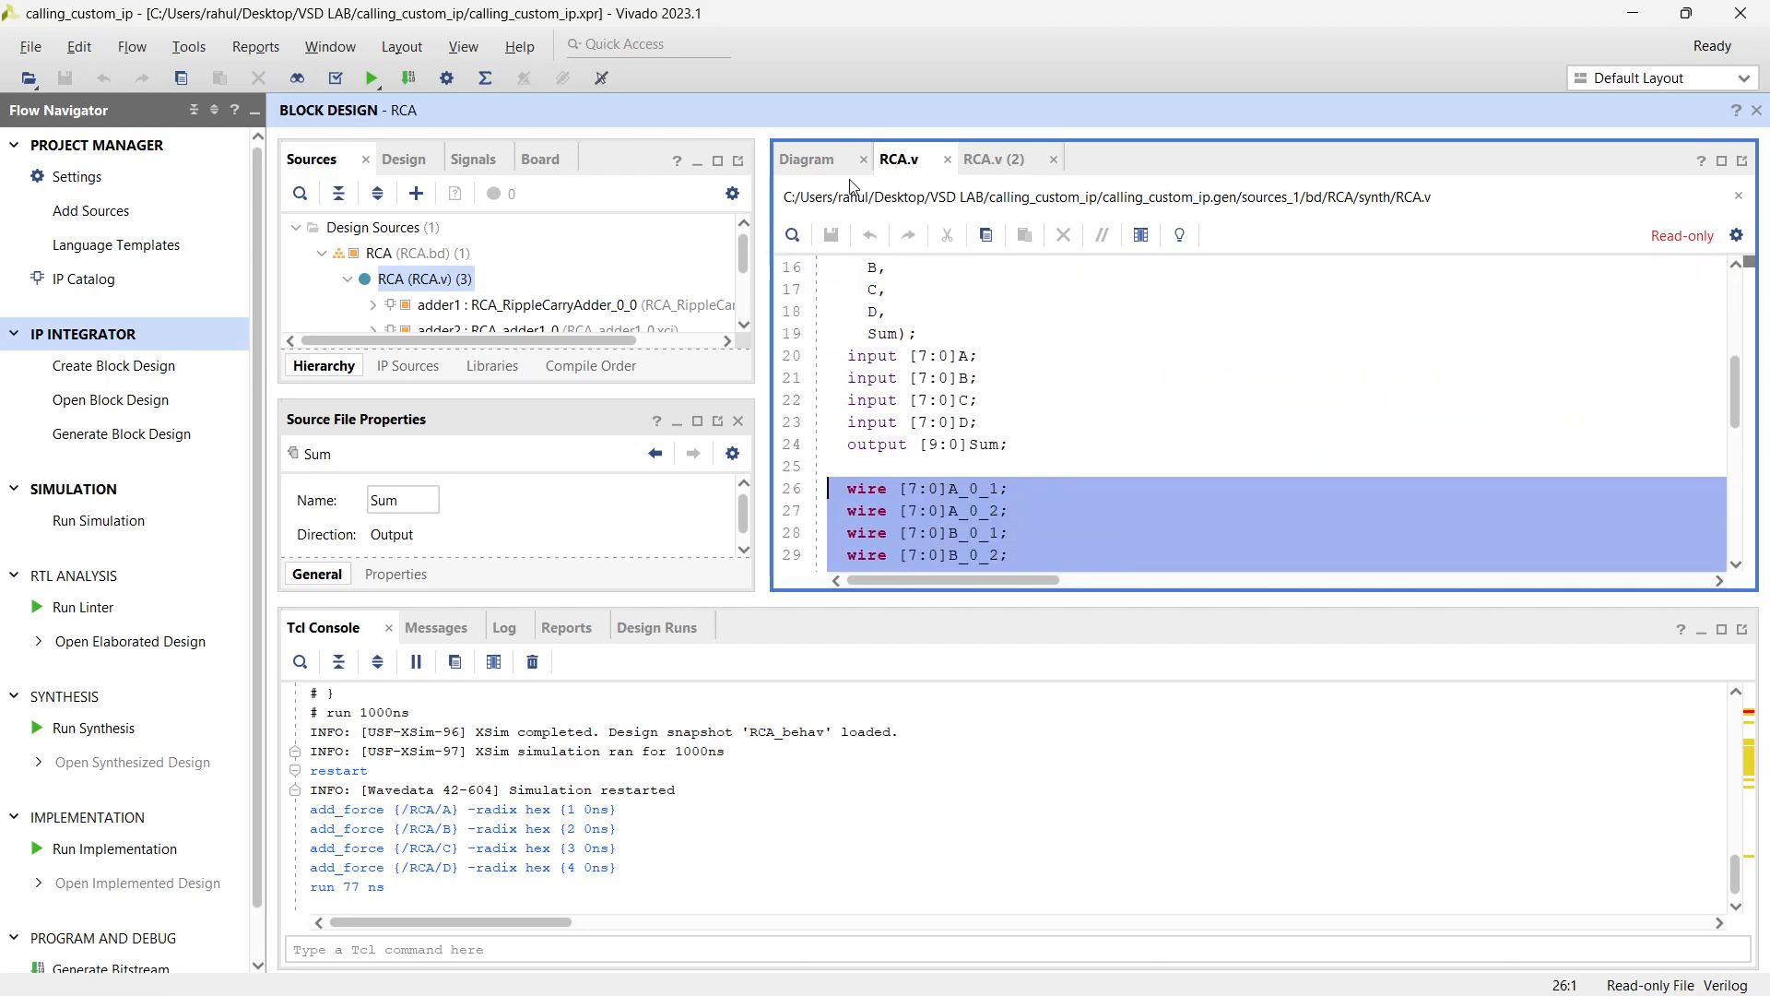
{"action": "left_click", "coordinate": [811, 159]}
{"action": "scroll", "coordinate": [588, 309], "scroll_direction": "down", "scroll_amount": 3}
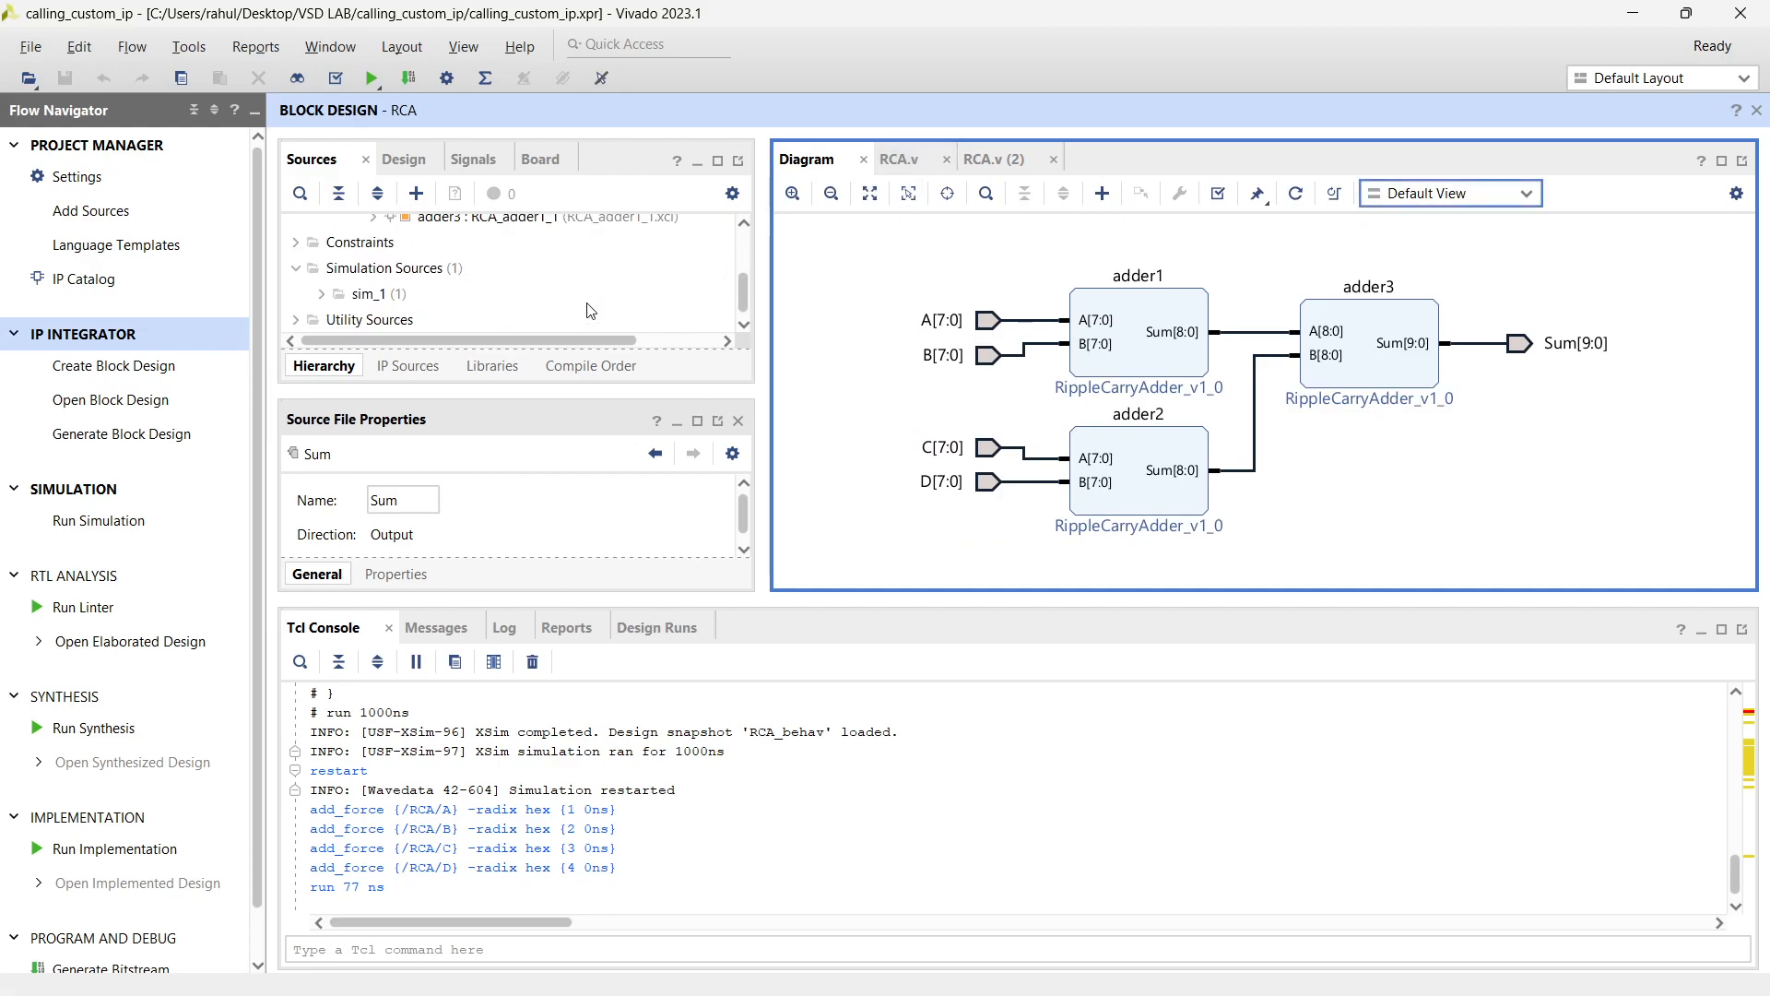
Inspect the adder1 block in the diagram and locate its entry in the design sources
{"action": "scroll", "coordinate": [591, 311], "scroll_direction": "up", "scroll_amount": 3}
{"action": "scroll", "coordinate": [590, 310], "scroll_direction": "down", "scroll_amount": 2}
{"action": "scroll", "coordinate": [1158, 408], "scroll_direction": "up", "scroll_amount": 1}
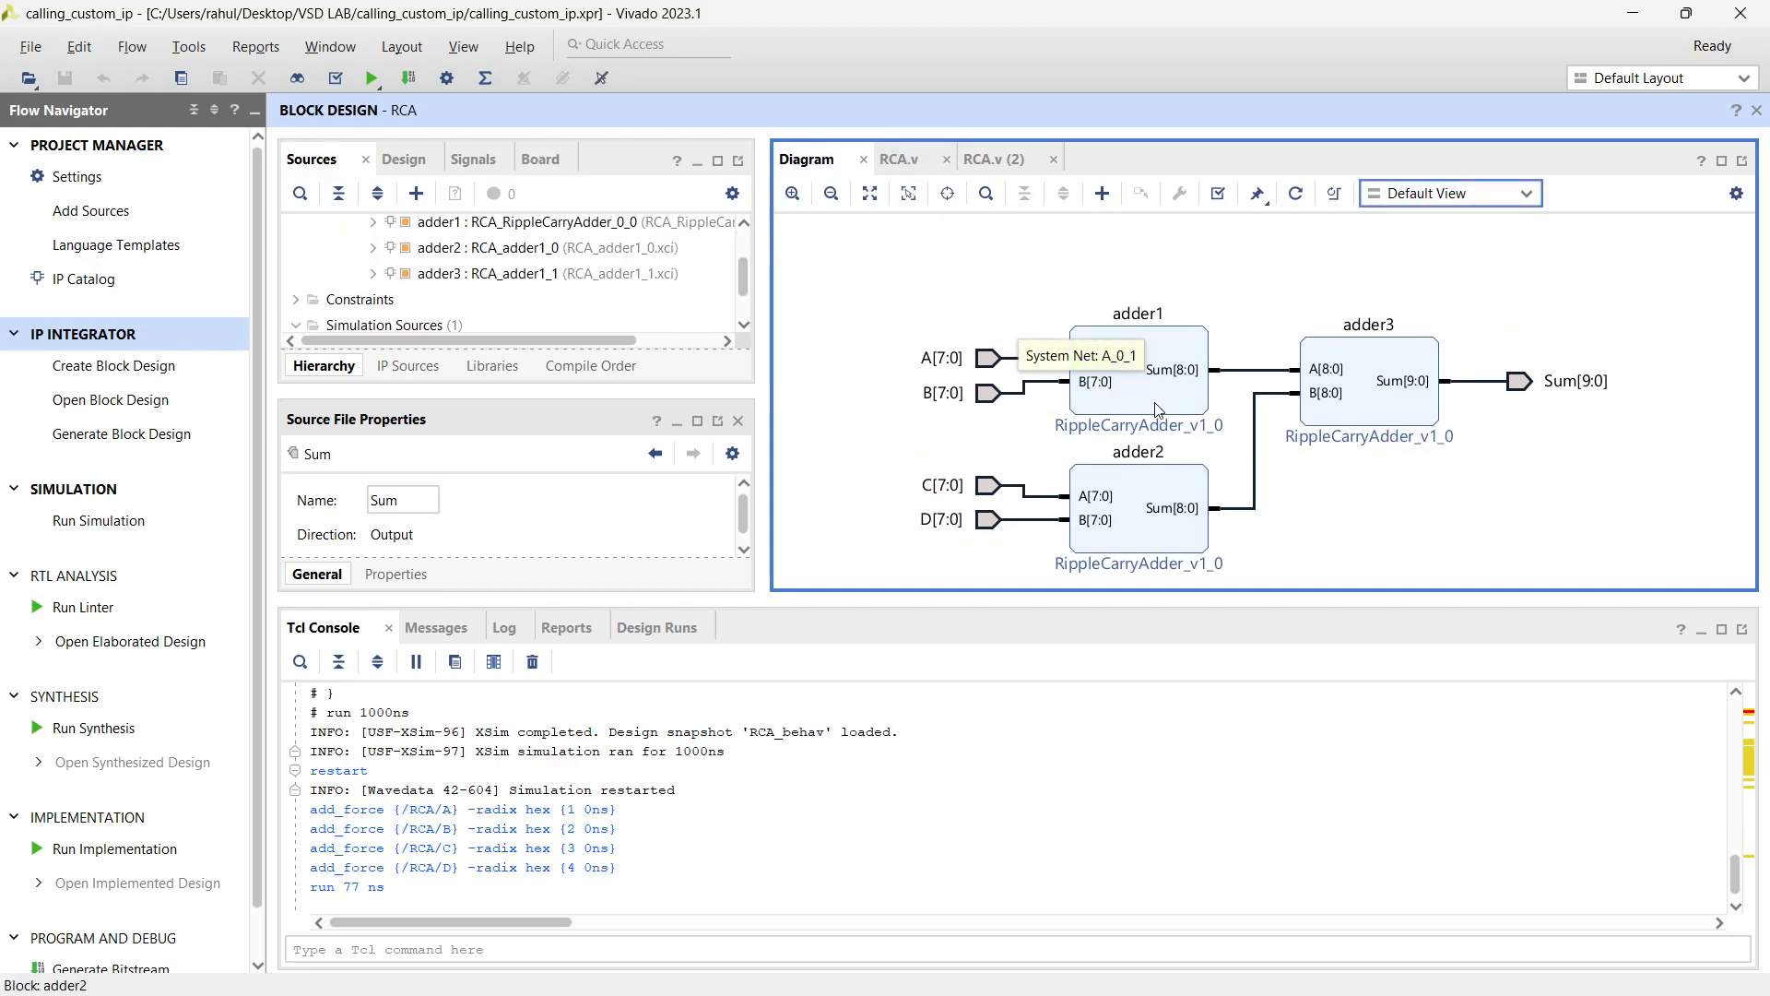
{"action": "left_click", "coordinate": [1132, 409]}
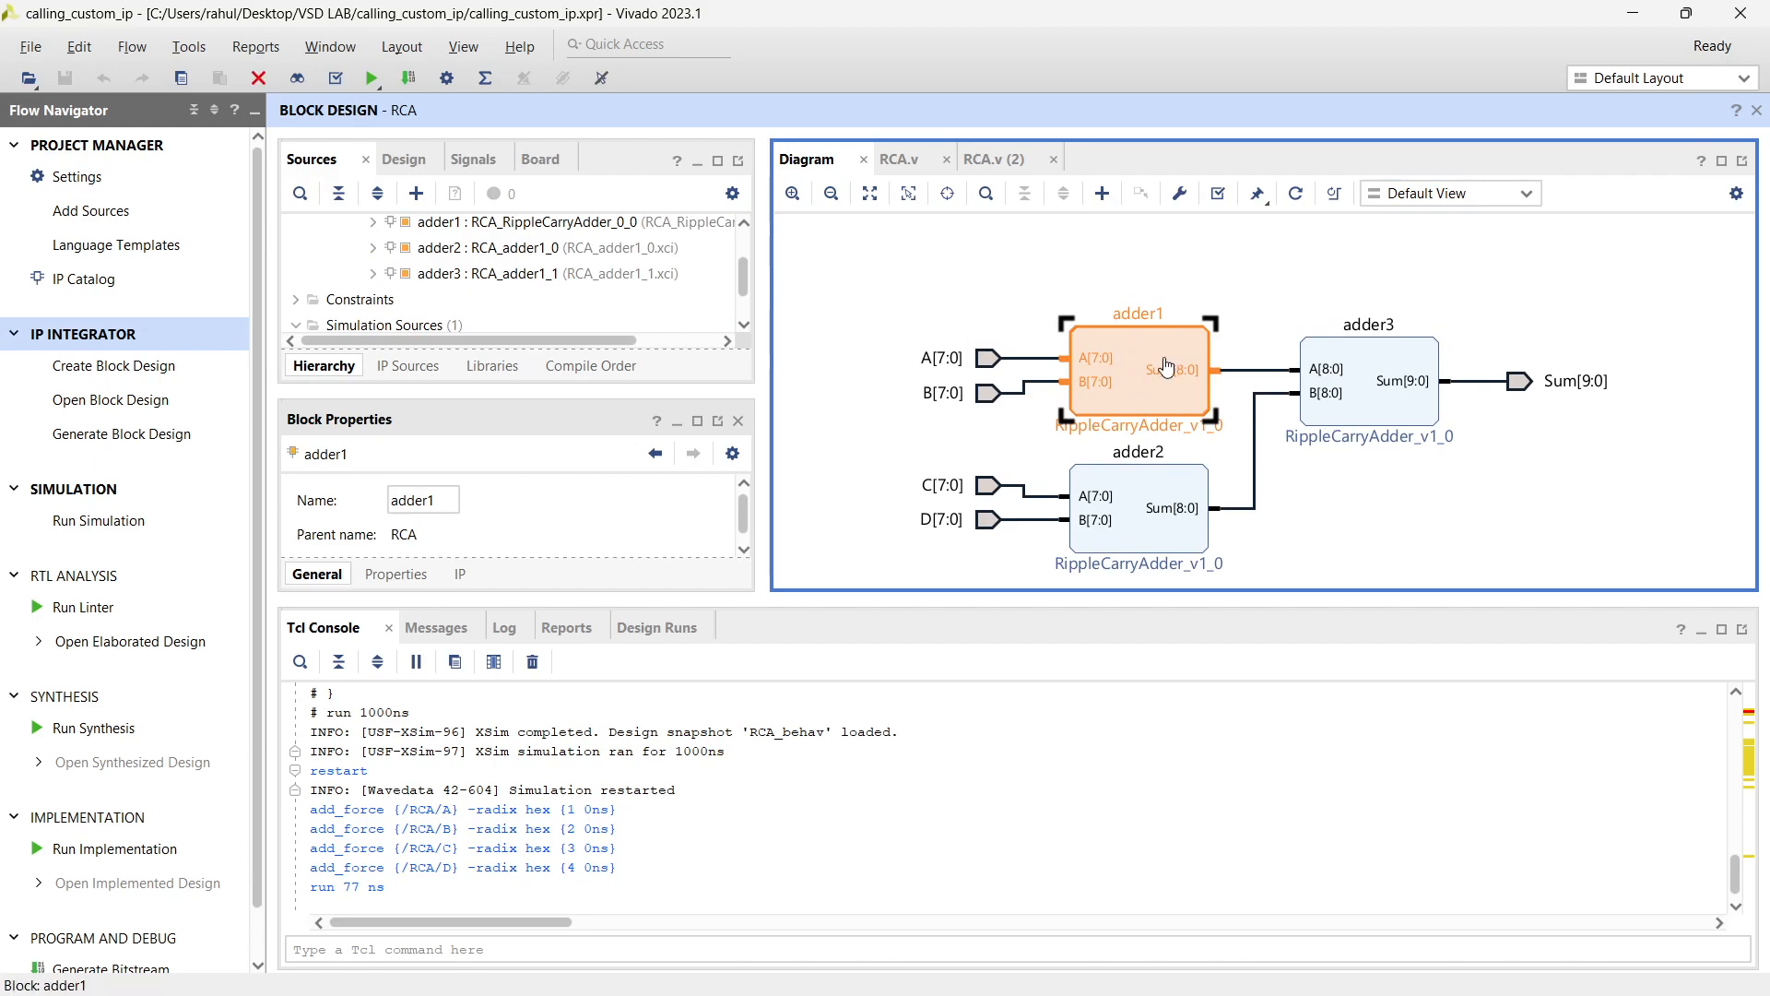
{"action": "left_click", "coordinate": [955, 291]}
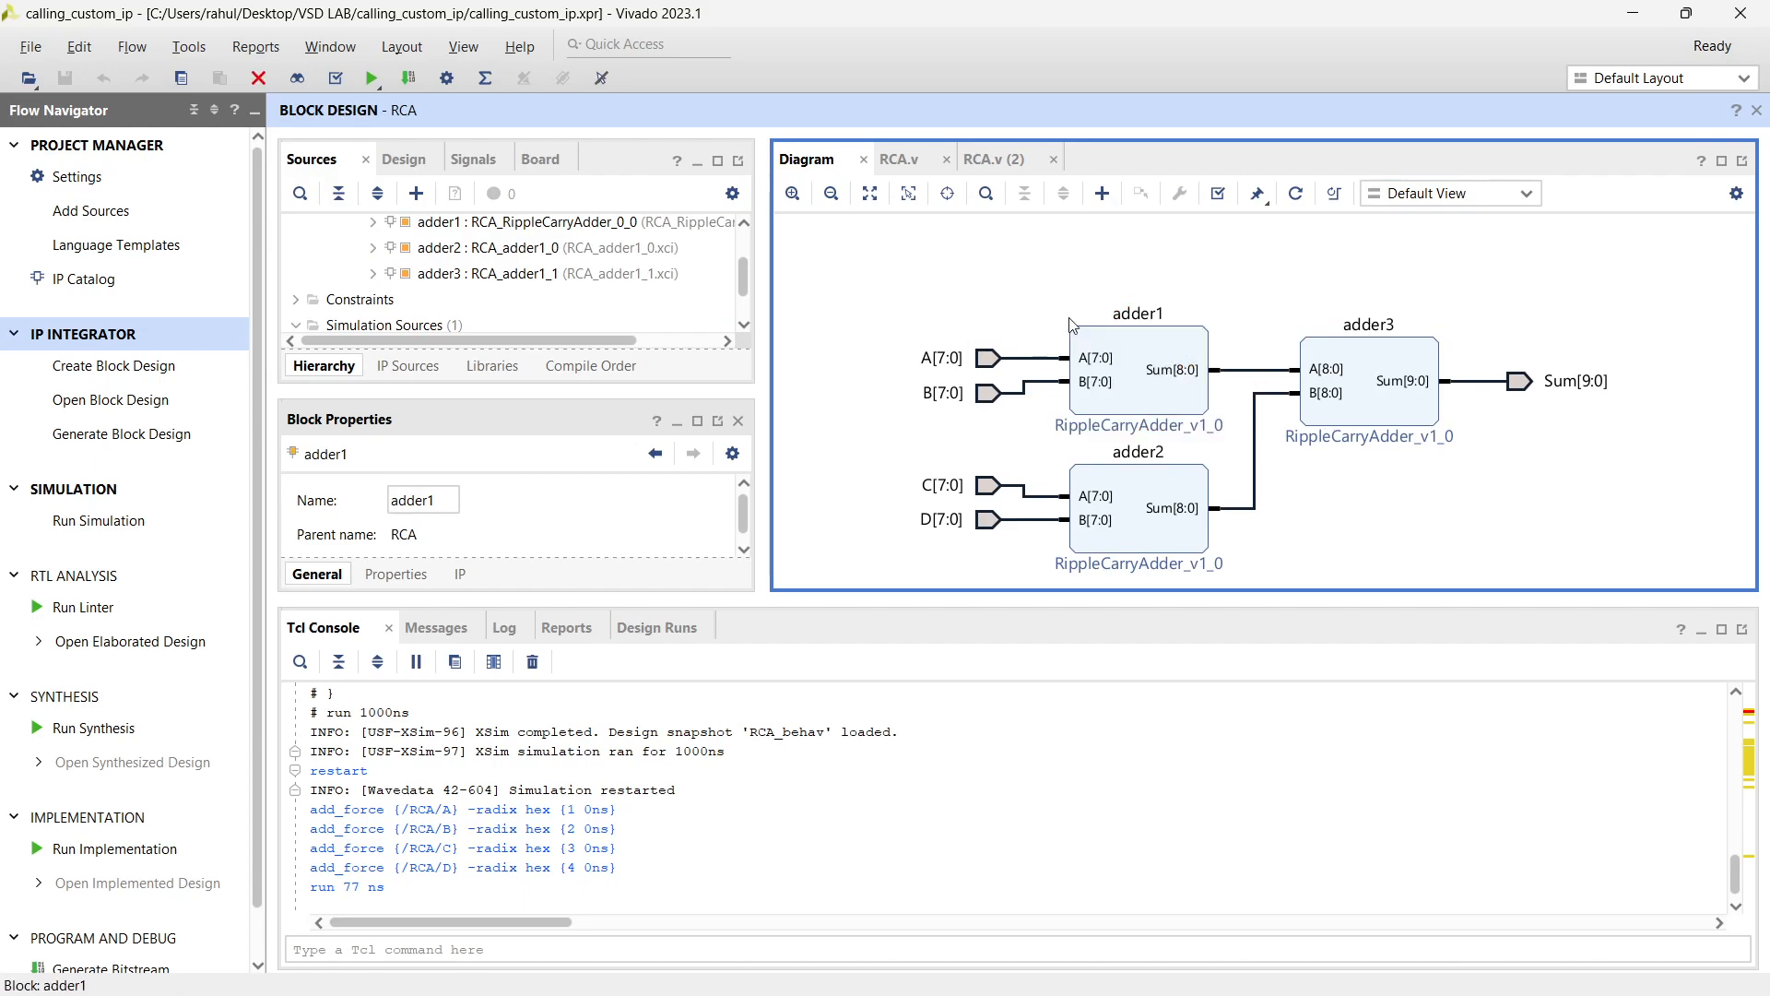
{"action": "scroll", "coordinate": [452, 303], "scroll_direction": "up", "scroll_amount": 1}
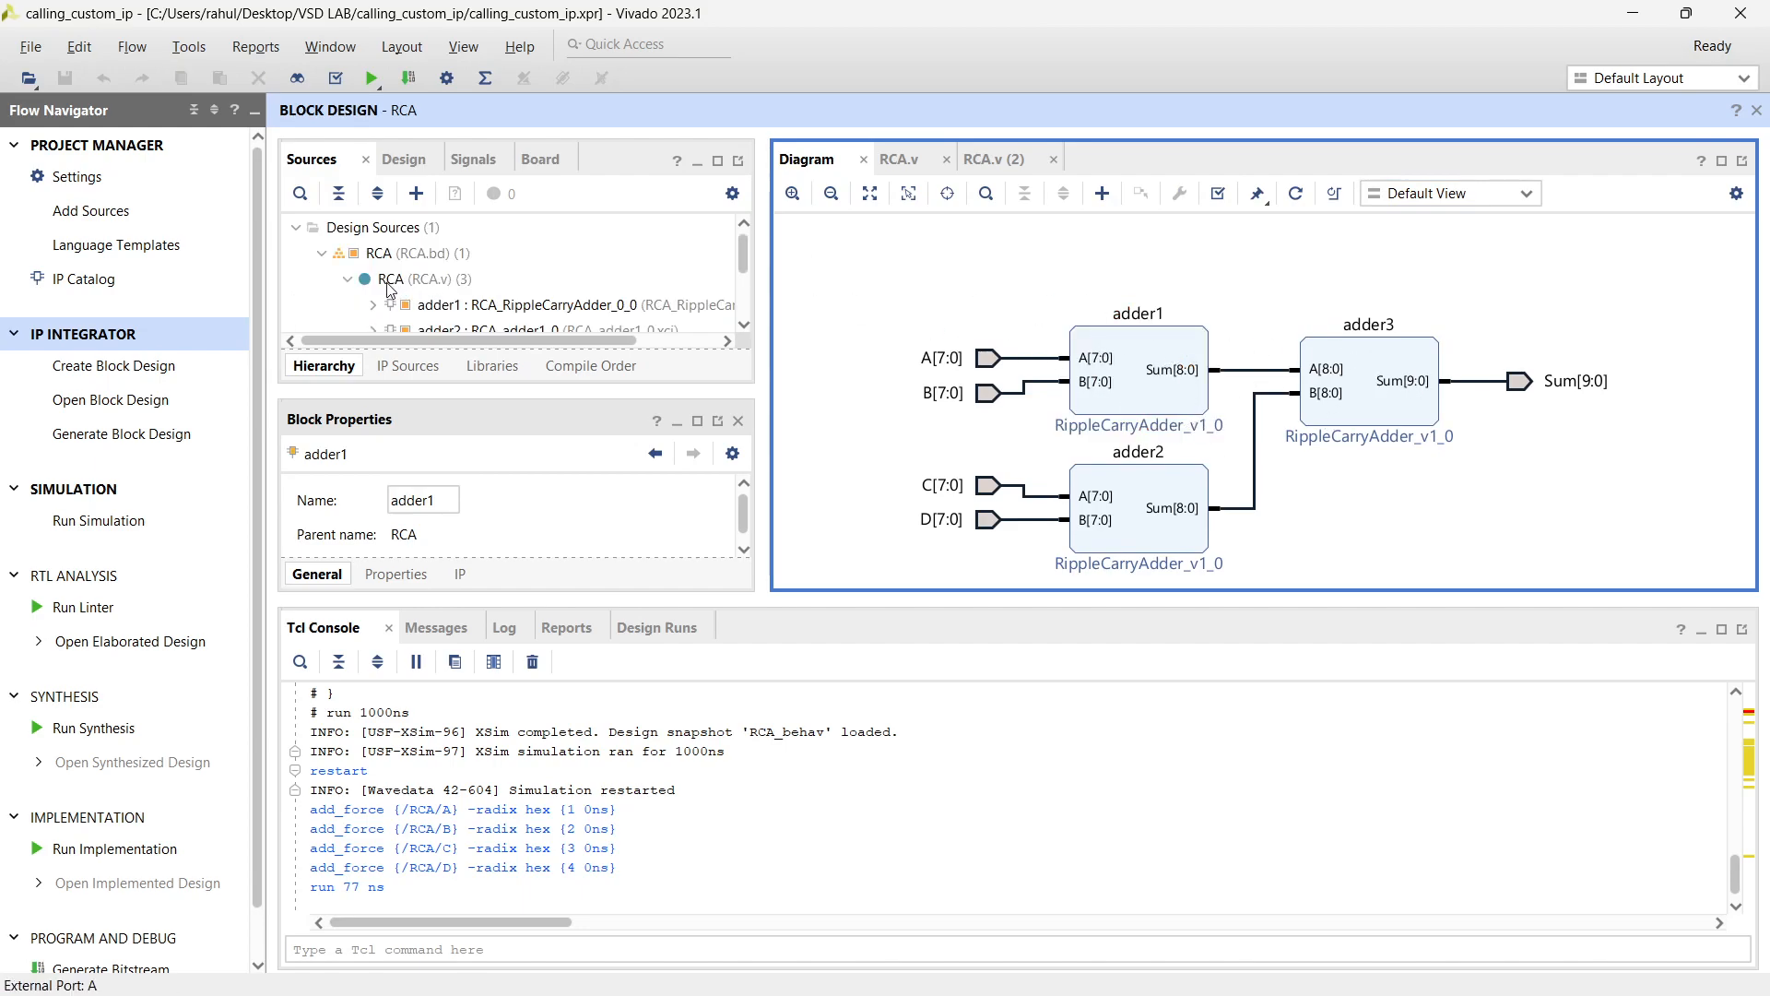
{"action": "left_click", "coordinate": [372, 307]}
{"action": "left_click", "coordinate": [1094, 409]}
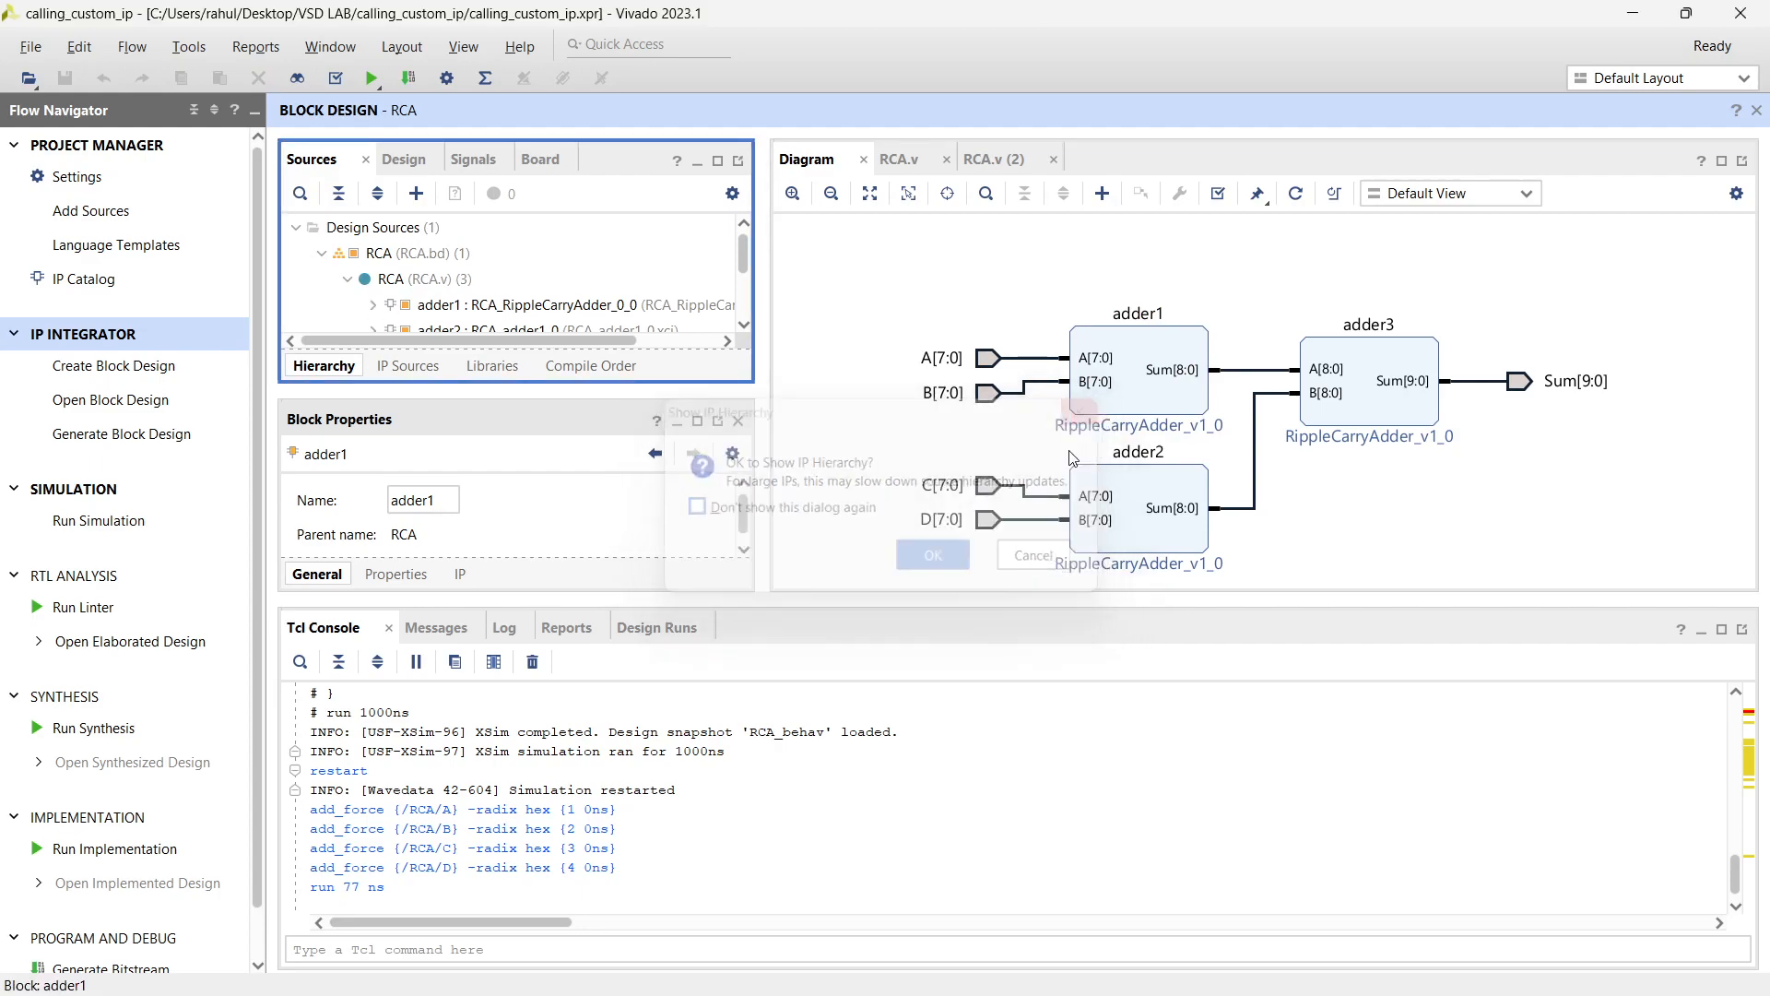
Show the IP hierarchy beneath adder3 in the design sources
{"action": "scroll", "coordinate": [574, 287], "scroll_direction": "down", "scroll_amount": 1}
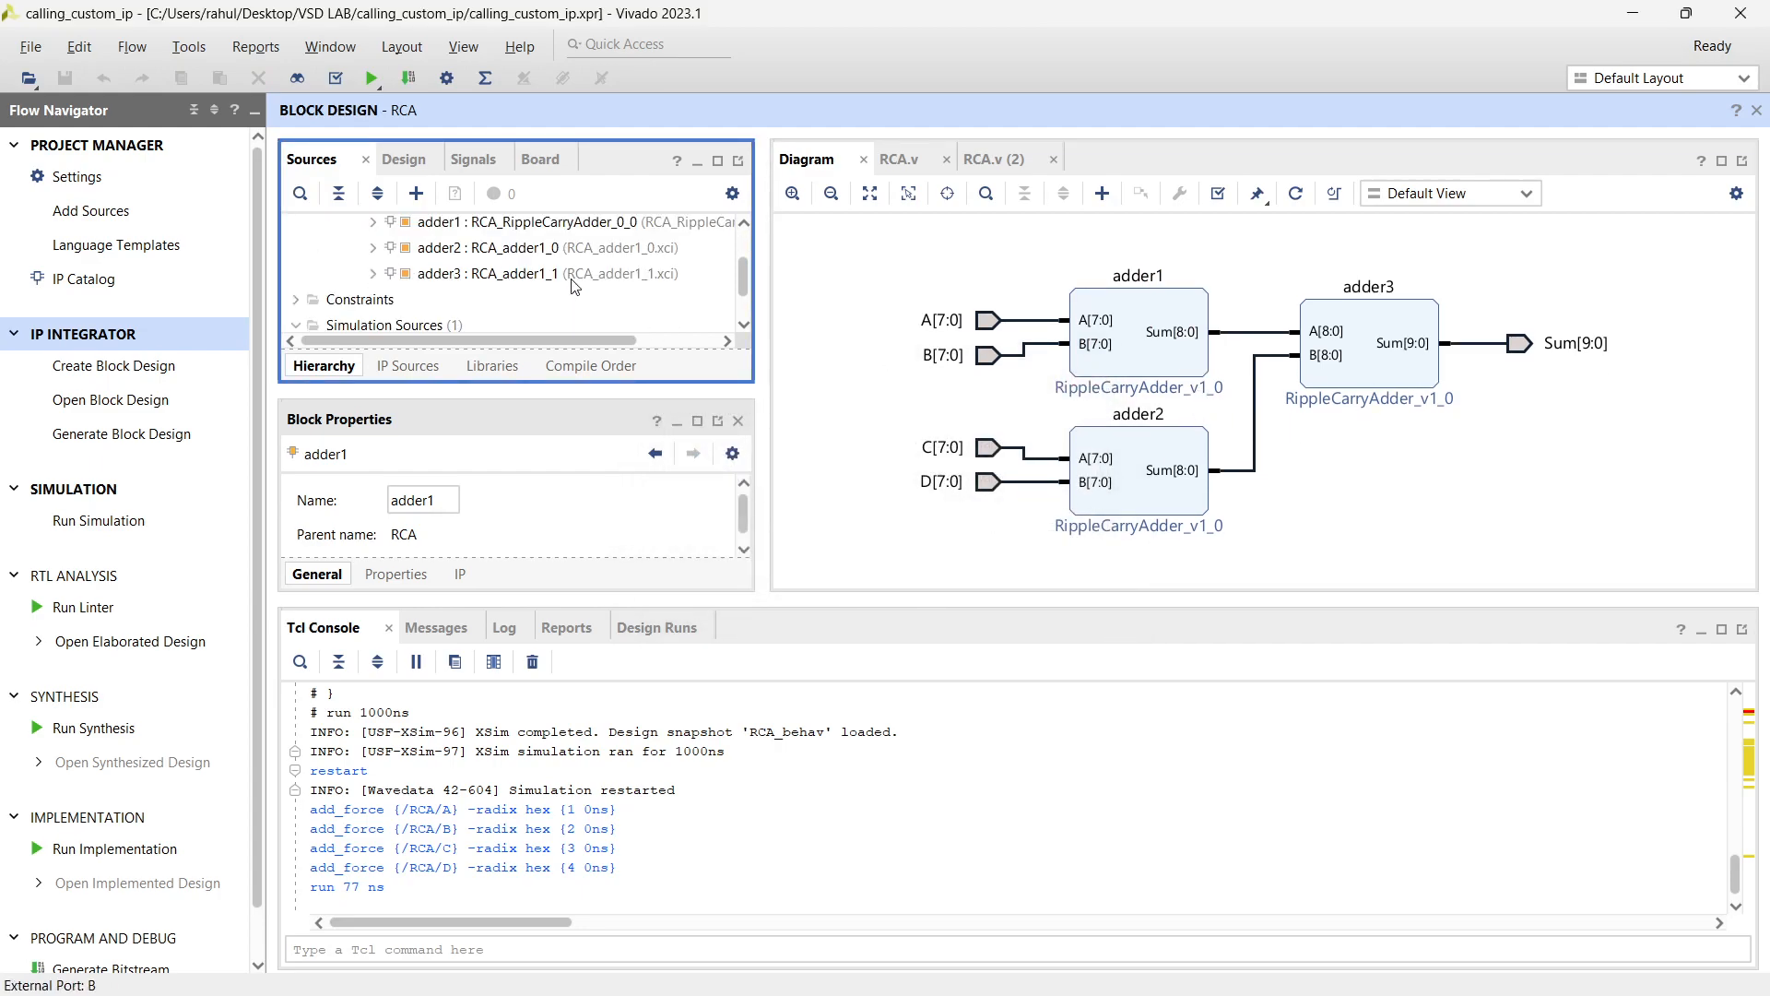
{"action": "left_click", "coordinate": [373, 274]}
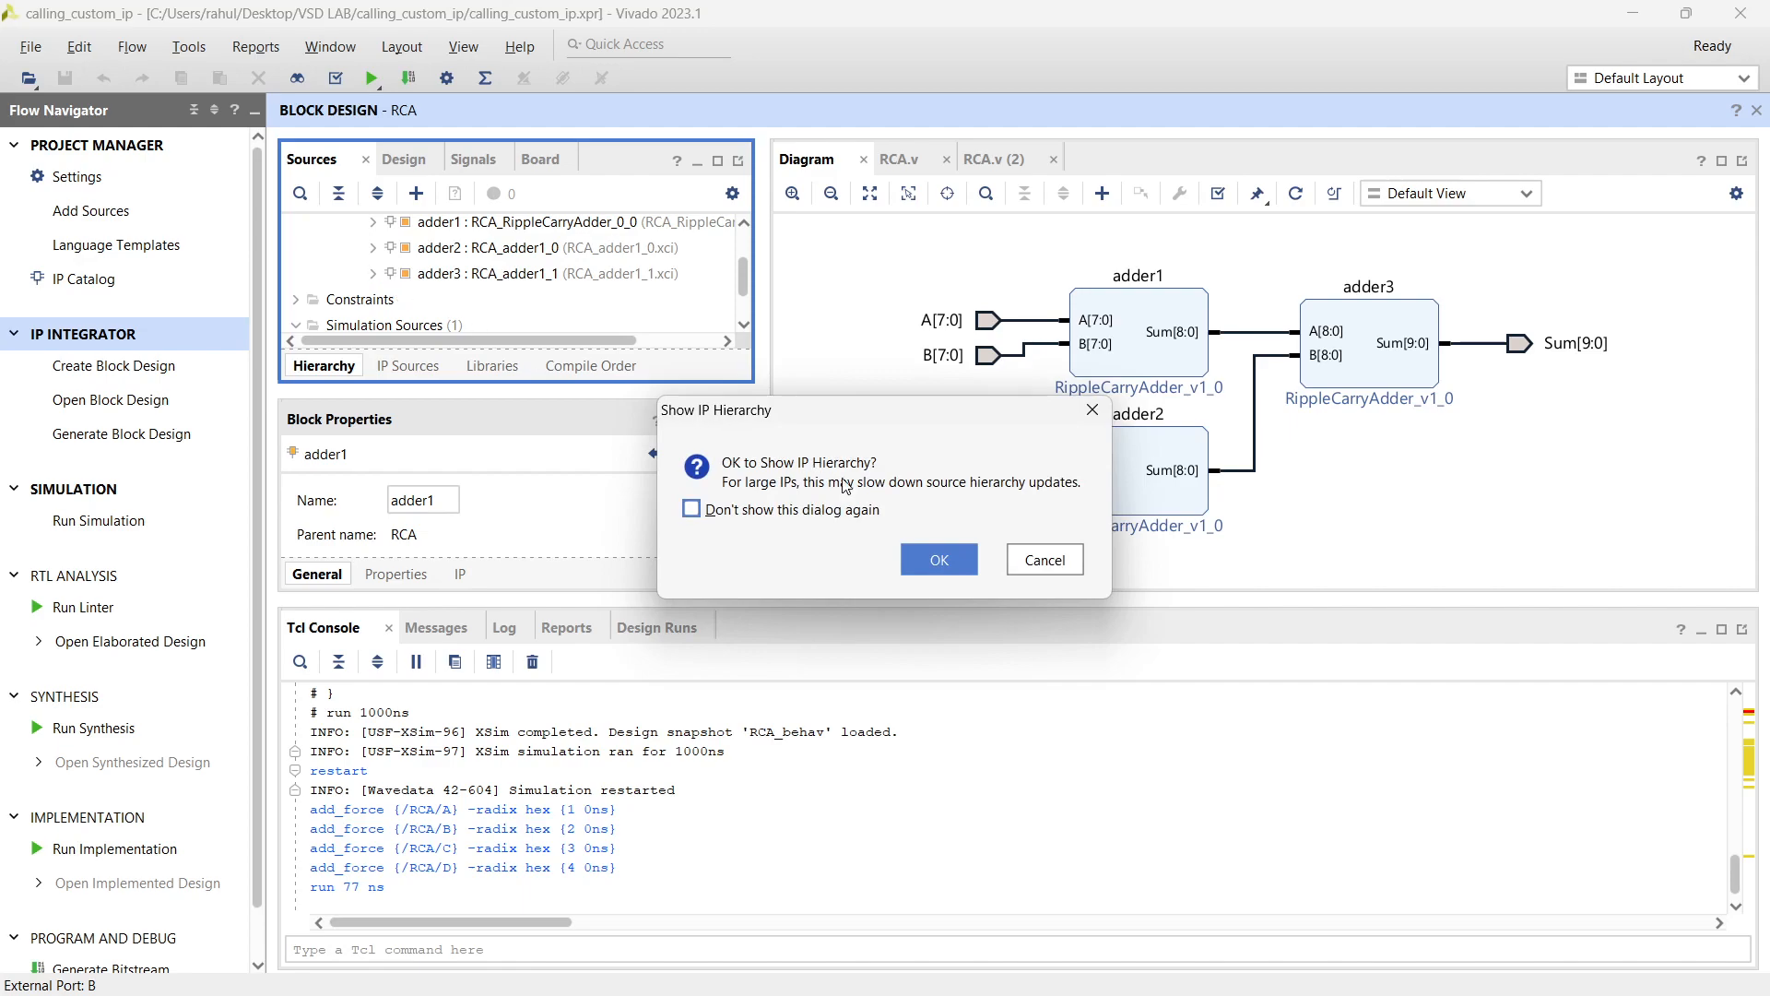
{"action": "left_click", "coordinate": [922, 558]}
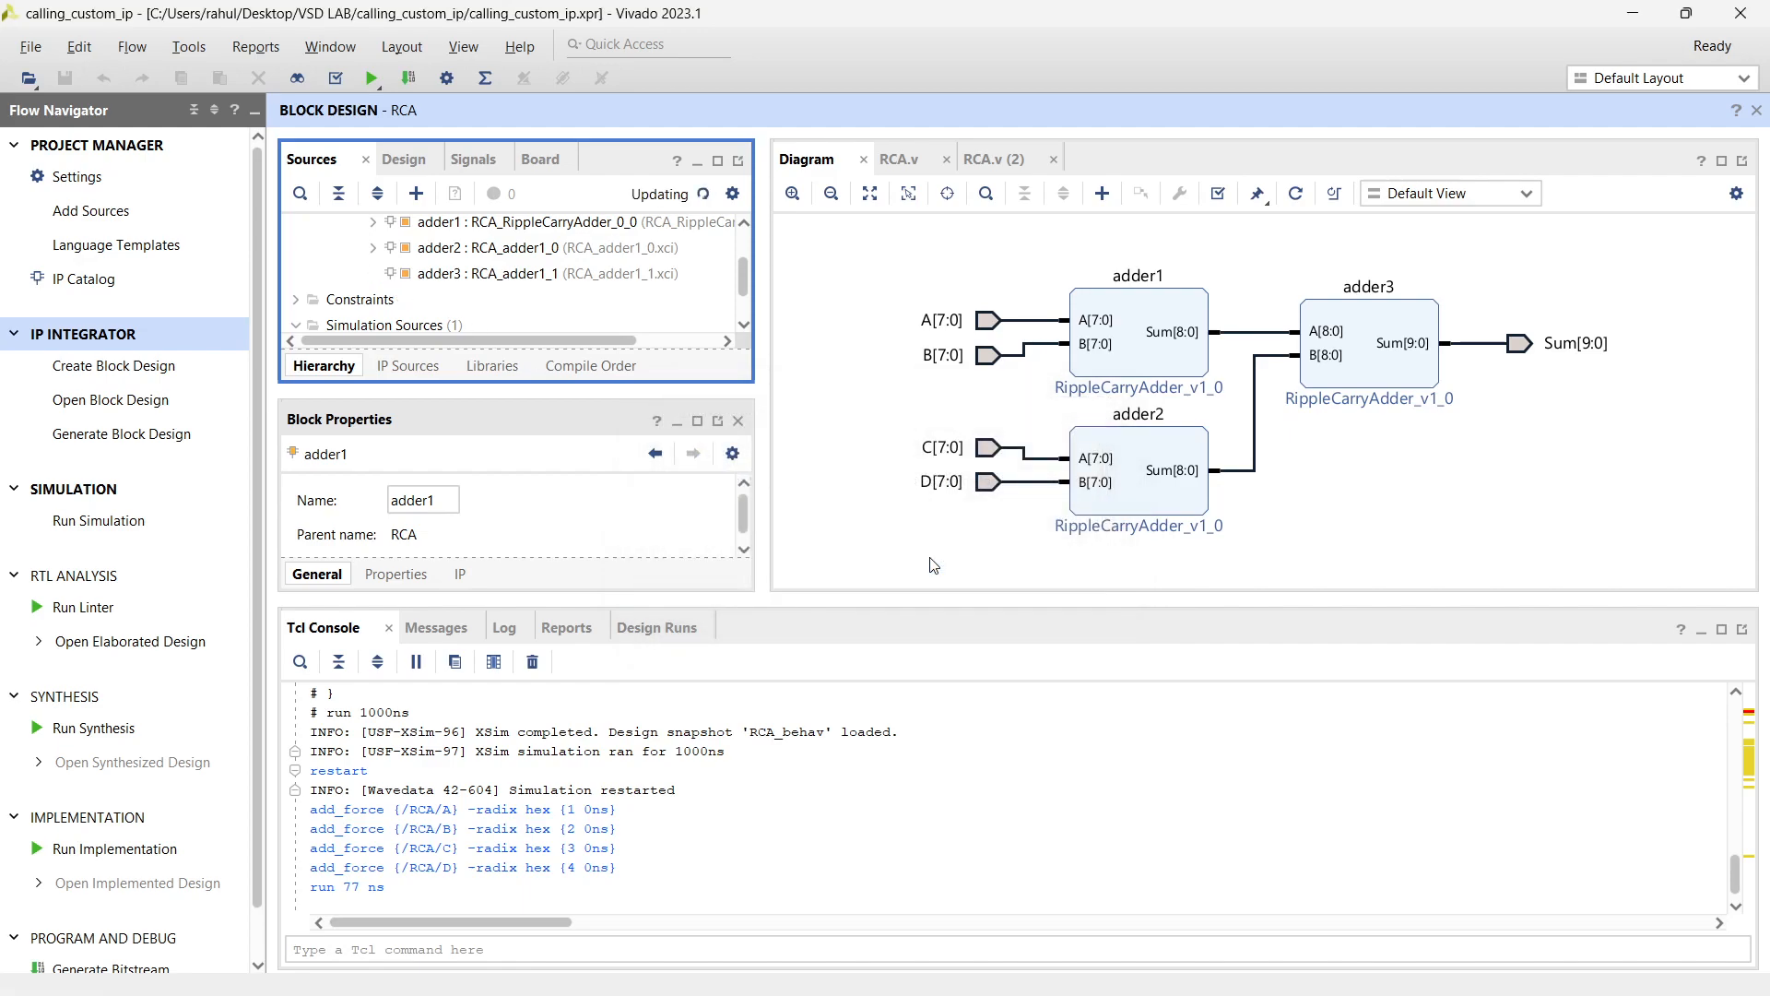
{"action": "left_click", "coordinate": [417, 276]}
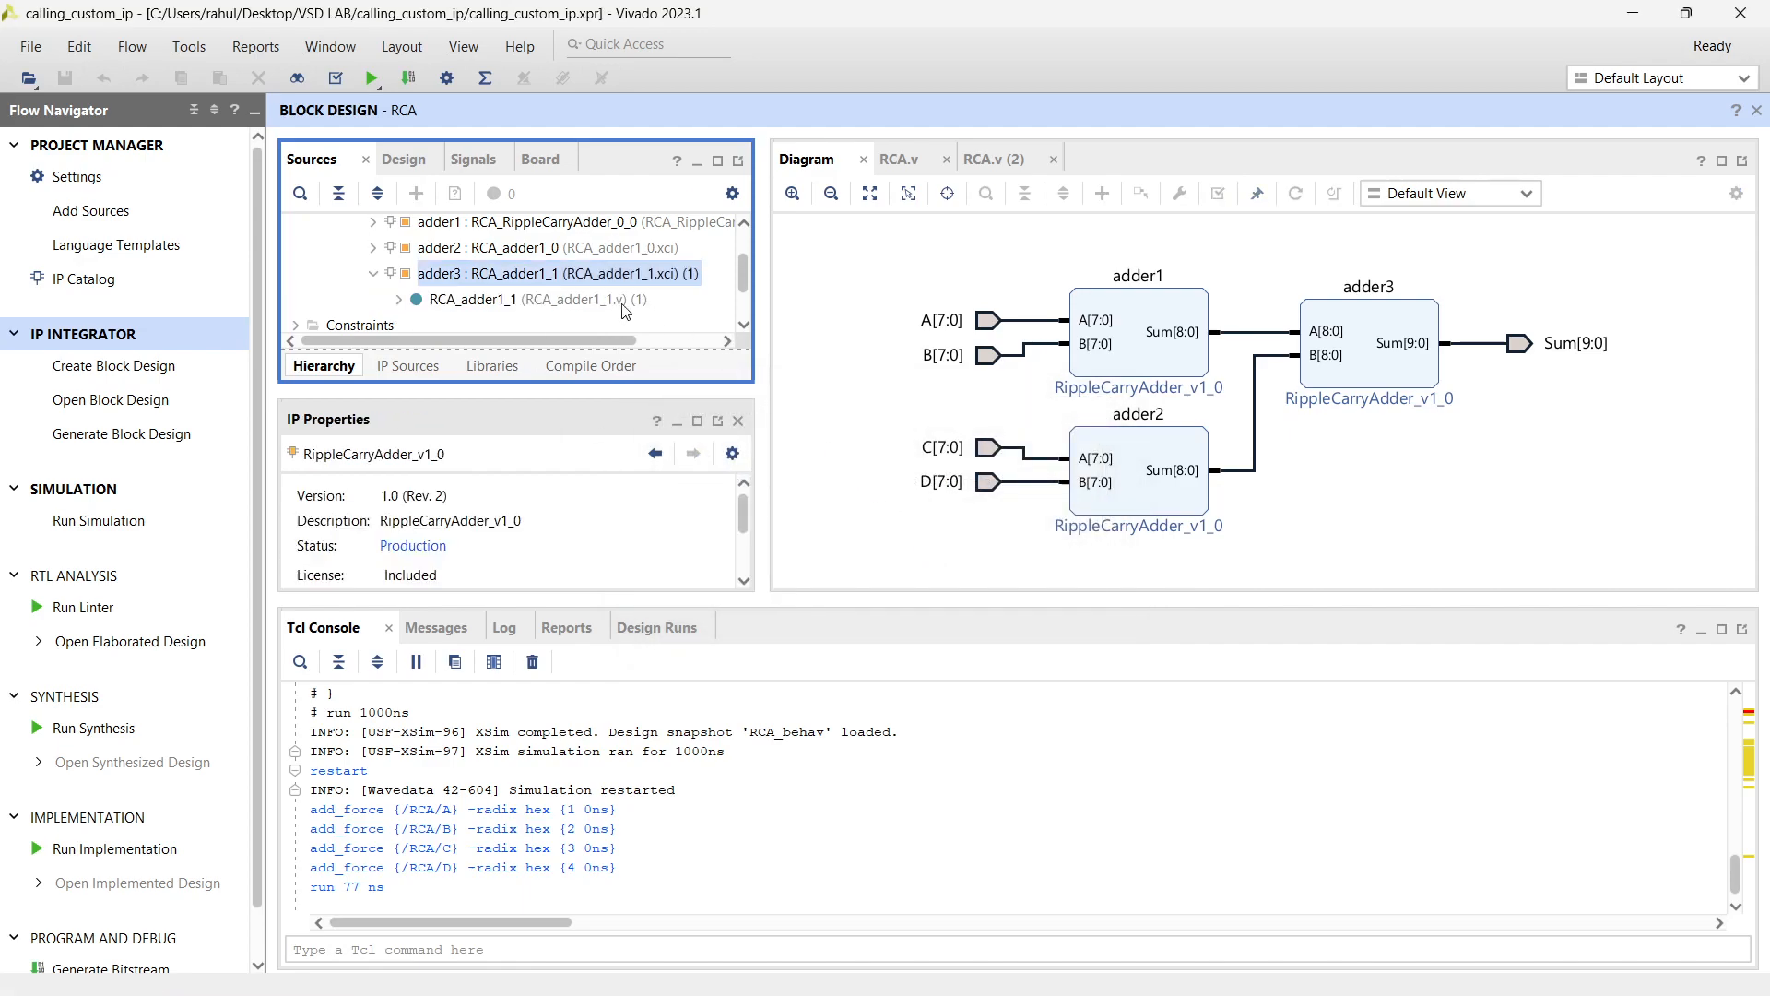
Open RCA_adder1_1.v under adder3 and examine its port widths and RippleCarryAdder instance
{"action": "double_click", "coordinate": [527, 300]}
{"action": "scroll", "coordinate": [1038, 450], "scroll_direction": "down", "scroll_amount": 5}
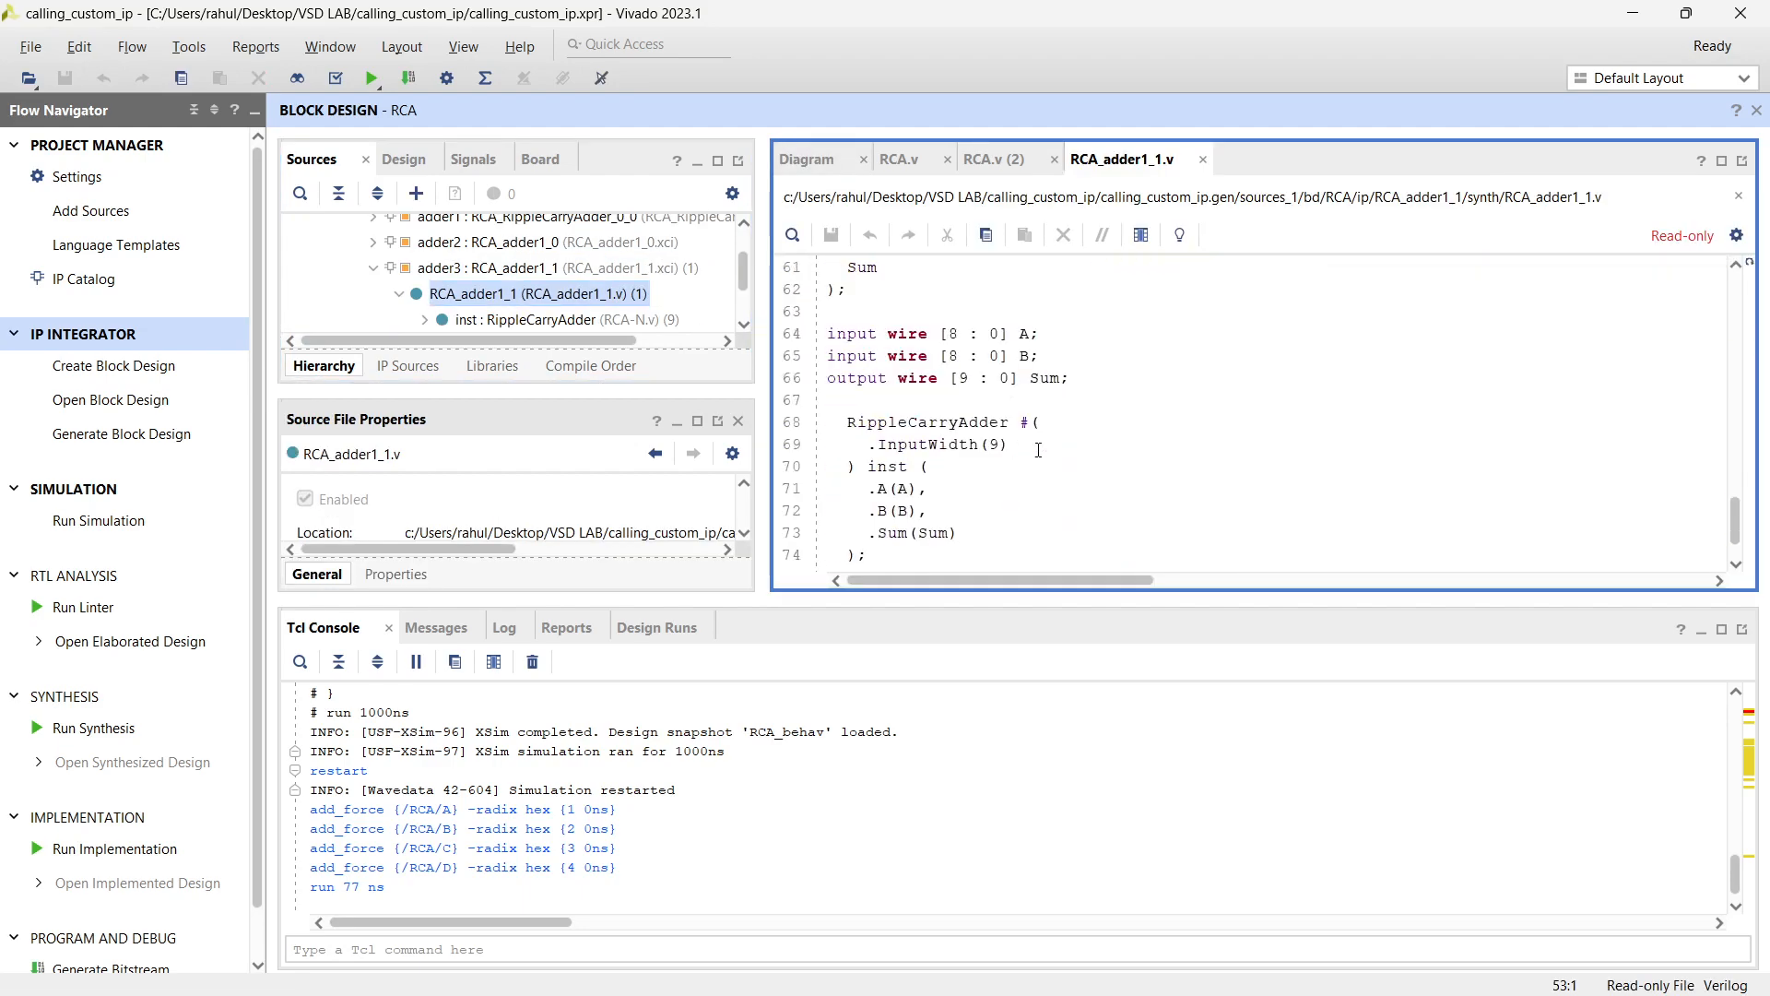
{"action": "scroll", "coordinate": [1032, 452], "scroll_direction": "up", "scroll_amount": 7}
{"action": "scroll", "coordinate": [1019, 455], "scroll_direction": "down", "scroll_amount": 7}
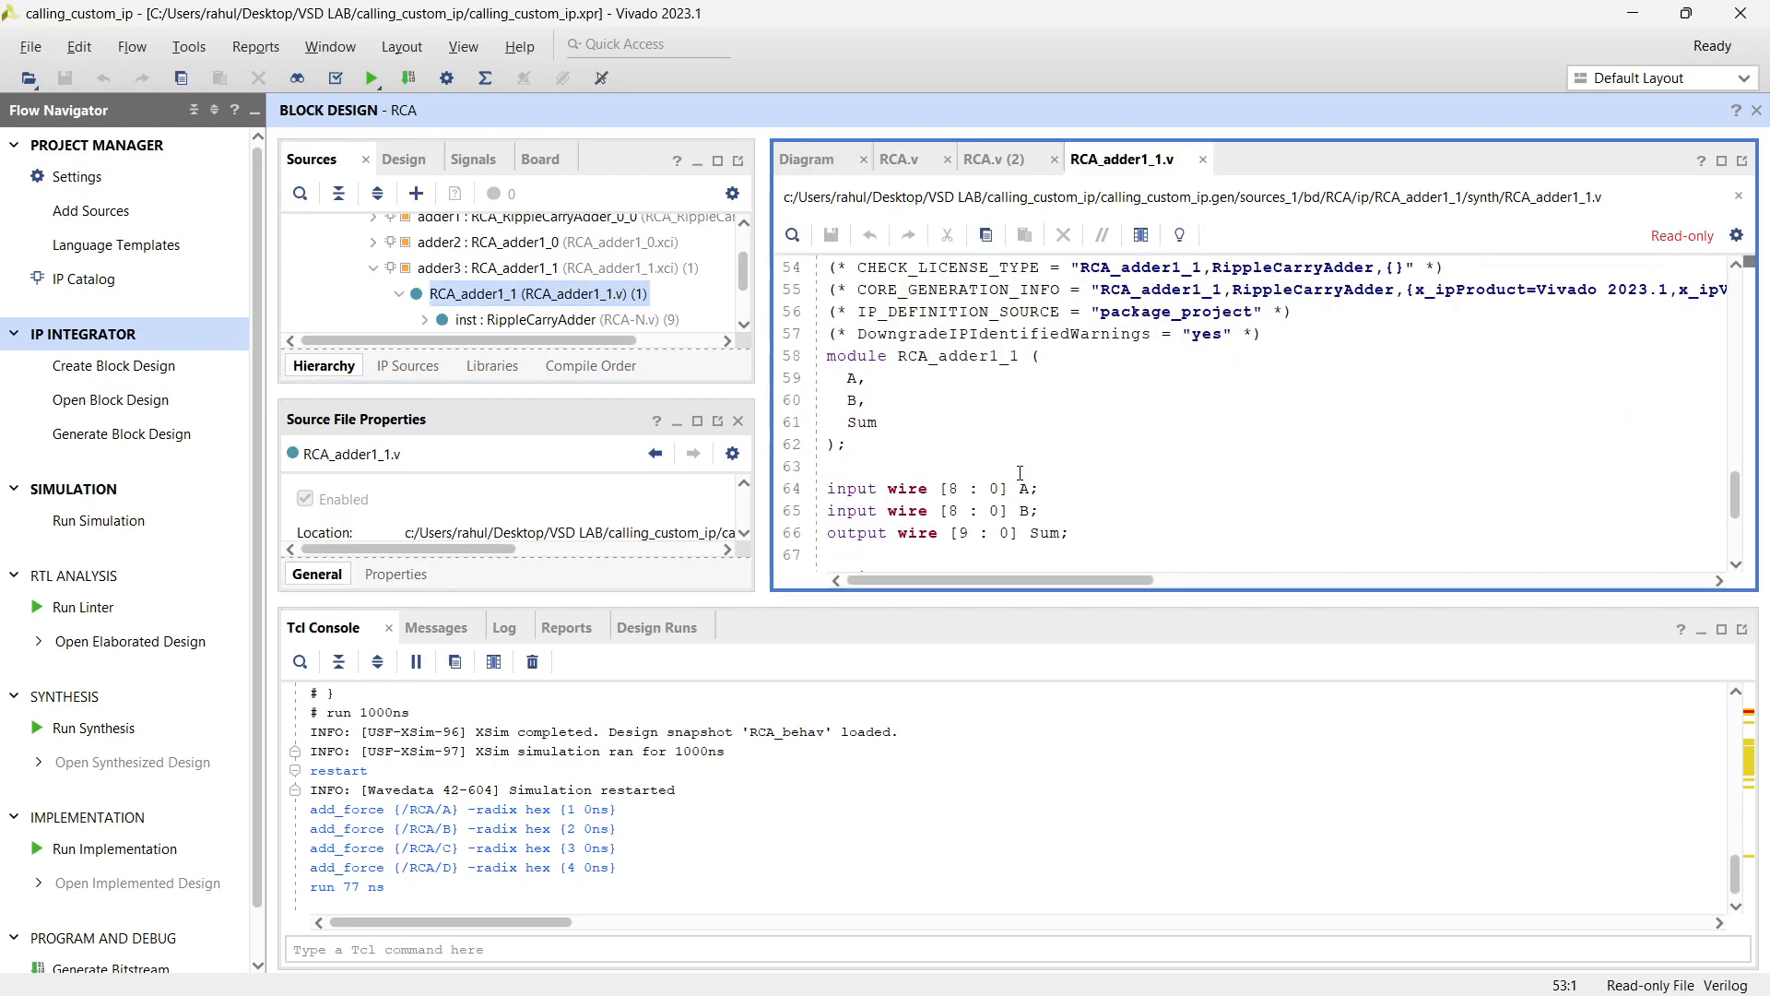
{"action": "scroll", "coordinate": [515, 278], "scroll_direction": "down", "scroll_amount": 1}
{"action": "scroll", "coordinate": [530, 286], "scroll_direction": "up", "scroll_amount": 1}
Open RCA-N.v under adder3, examine the overflow assignment and full_adder logic, and close the file
{"action": "double_click", "coordinate": [553, 323]}
{"action": "scroll", "coordinate": [1047, 394], "scroll_direction": "down", "scroll_amount": 6}
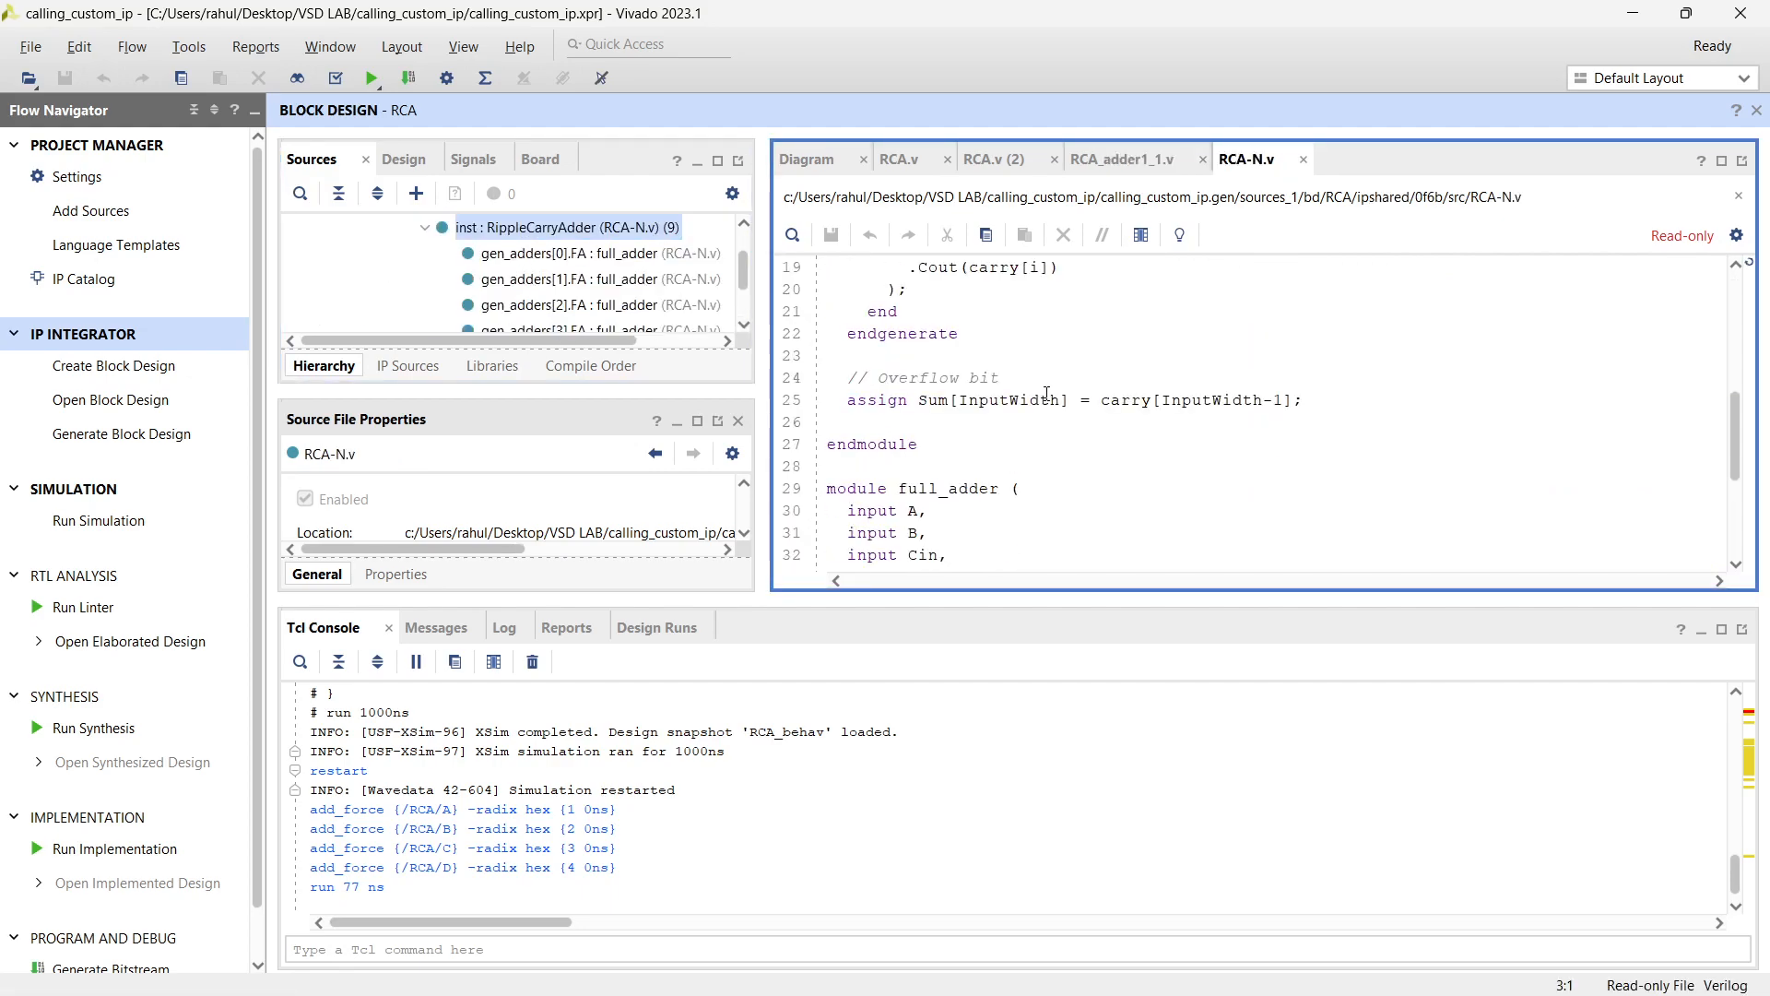
{"action": "scroll", "coordinate": [1046, 393], "scroll_direction": "down", "scroll_amount": 4}
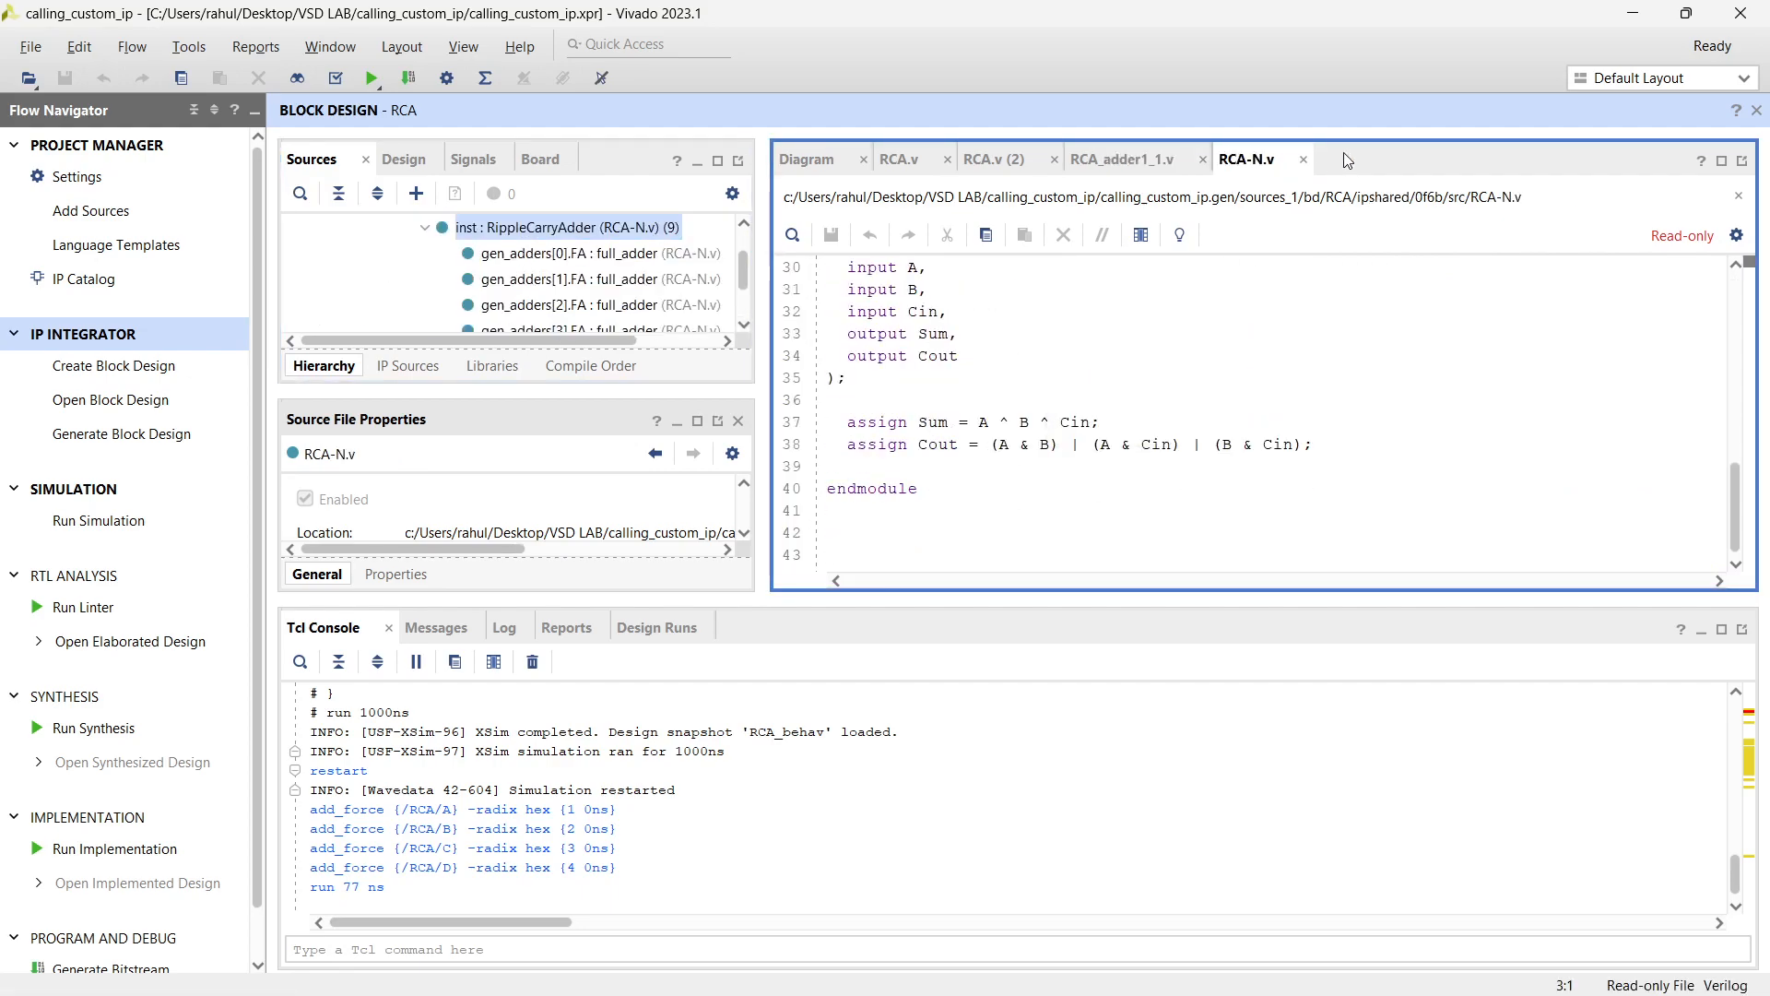
{"action": "left_click", "coordinate": [1301, 160]}
Look through the adder entries in the design sources and collapse the adder3 hierarchy
{"action": "scroll", "coordinate": [1056, 346], "scroll_direction": "up", "scroll_amount": 8}
{"action": "scroll", "coordinate": [1056, 346], "scroll_direction": "down", "scroll_amount": 5}
{"action": "scroll", "coordinate": [590, 291], "scroll_direction": "down", "scroll_amount": 3}
{"action": "scroll", "coordinate": [590, 292], "scroll_direction": "up", "scroll_amount": 4}
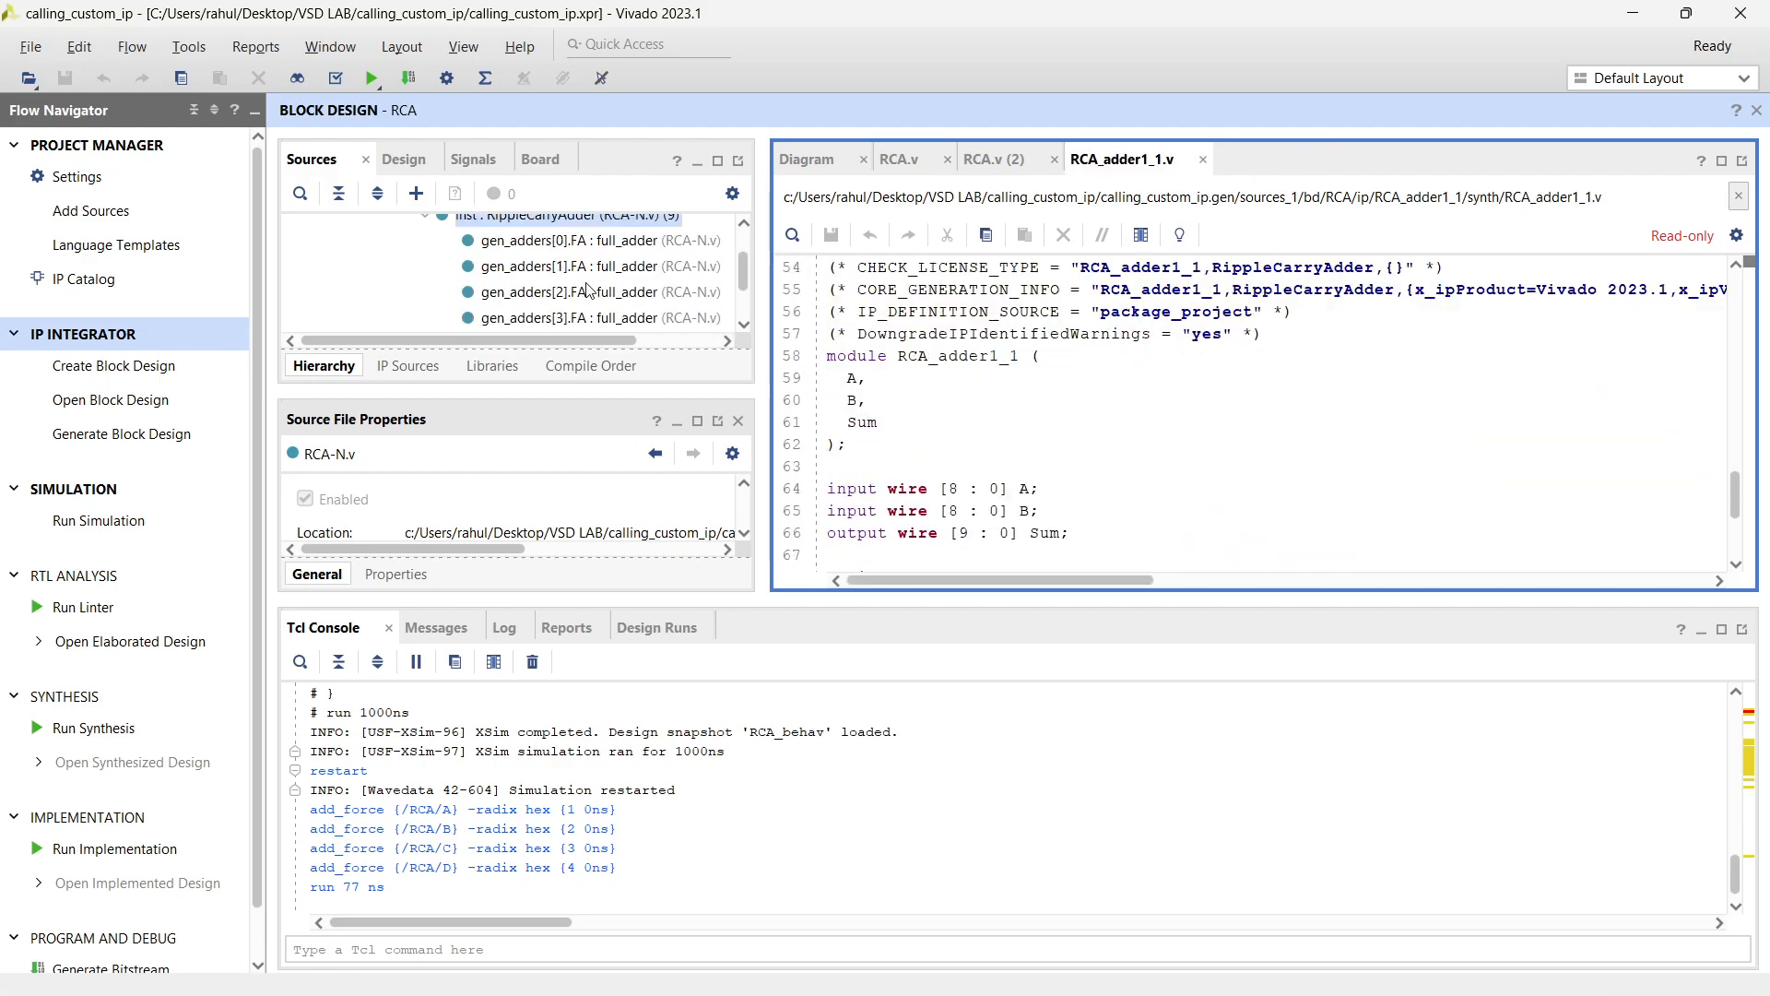
{"action": "scroll", "coordinate": [540, 295], "scroll_direction": "up", "scroll_amount": 1}
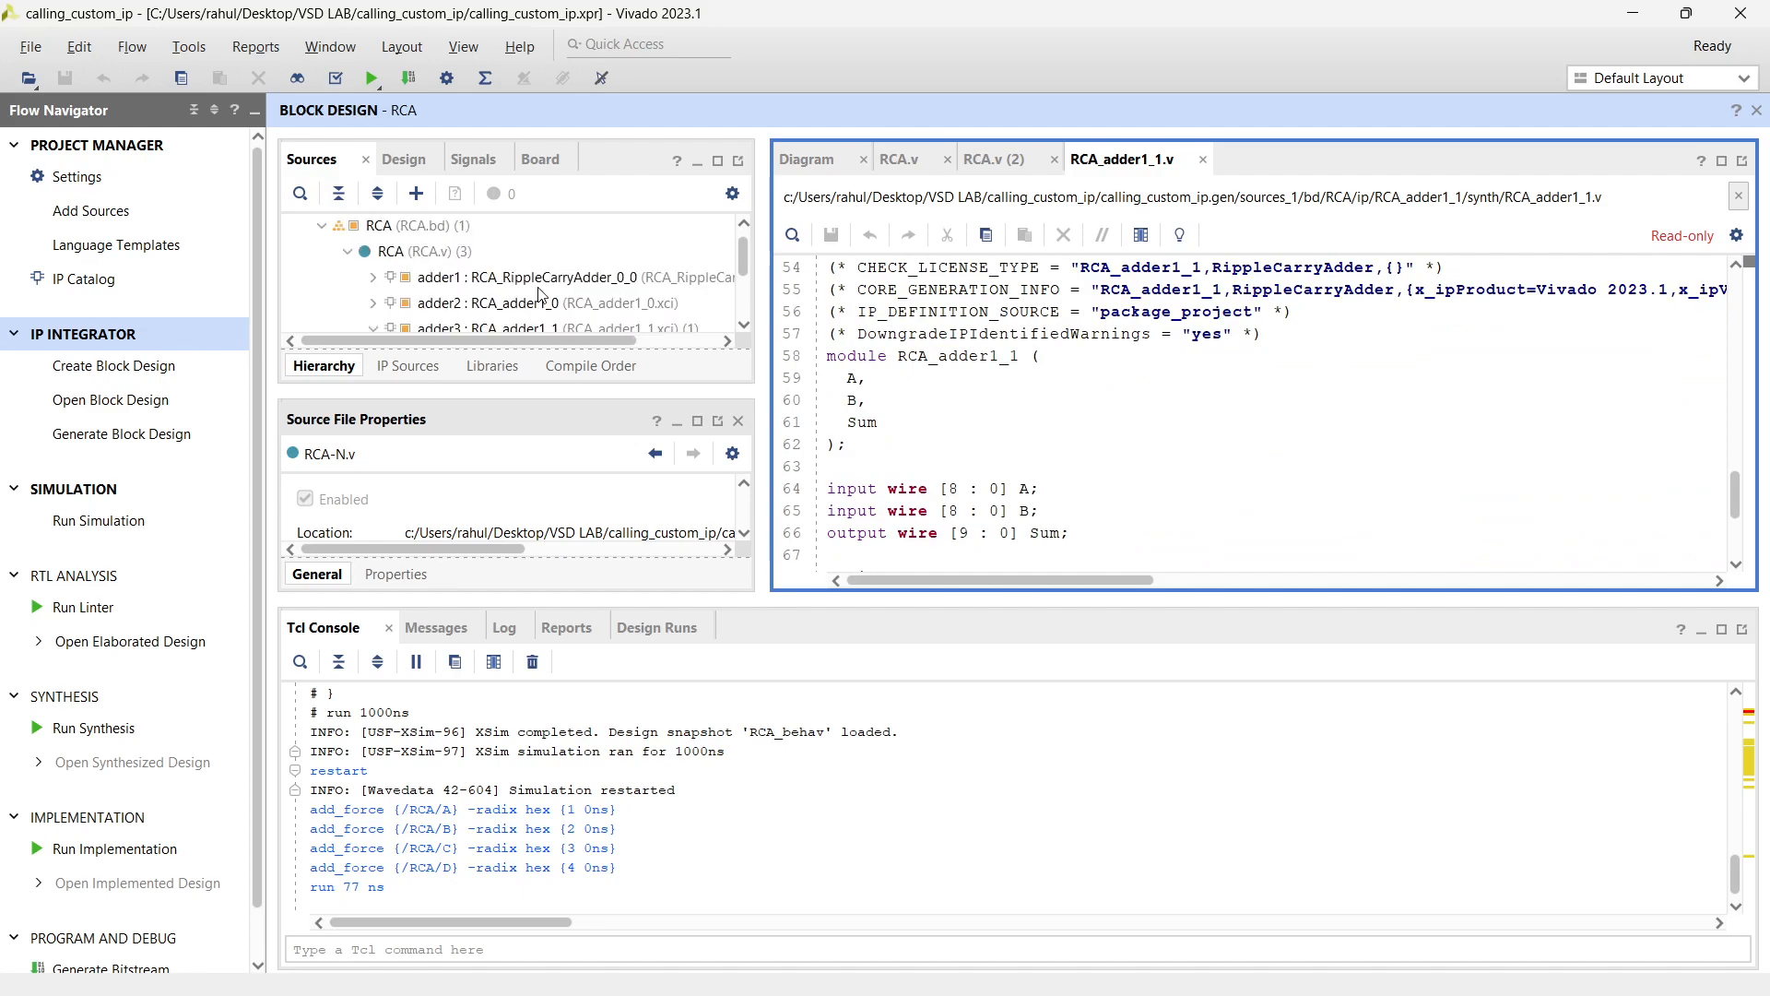
{"action": "scroll", "coordinate": [643, 290], "scroll_direction": "down", "scroll_amount": 1}
{"action": "left_click", "coordinate": [371, 247]}
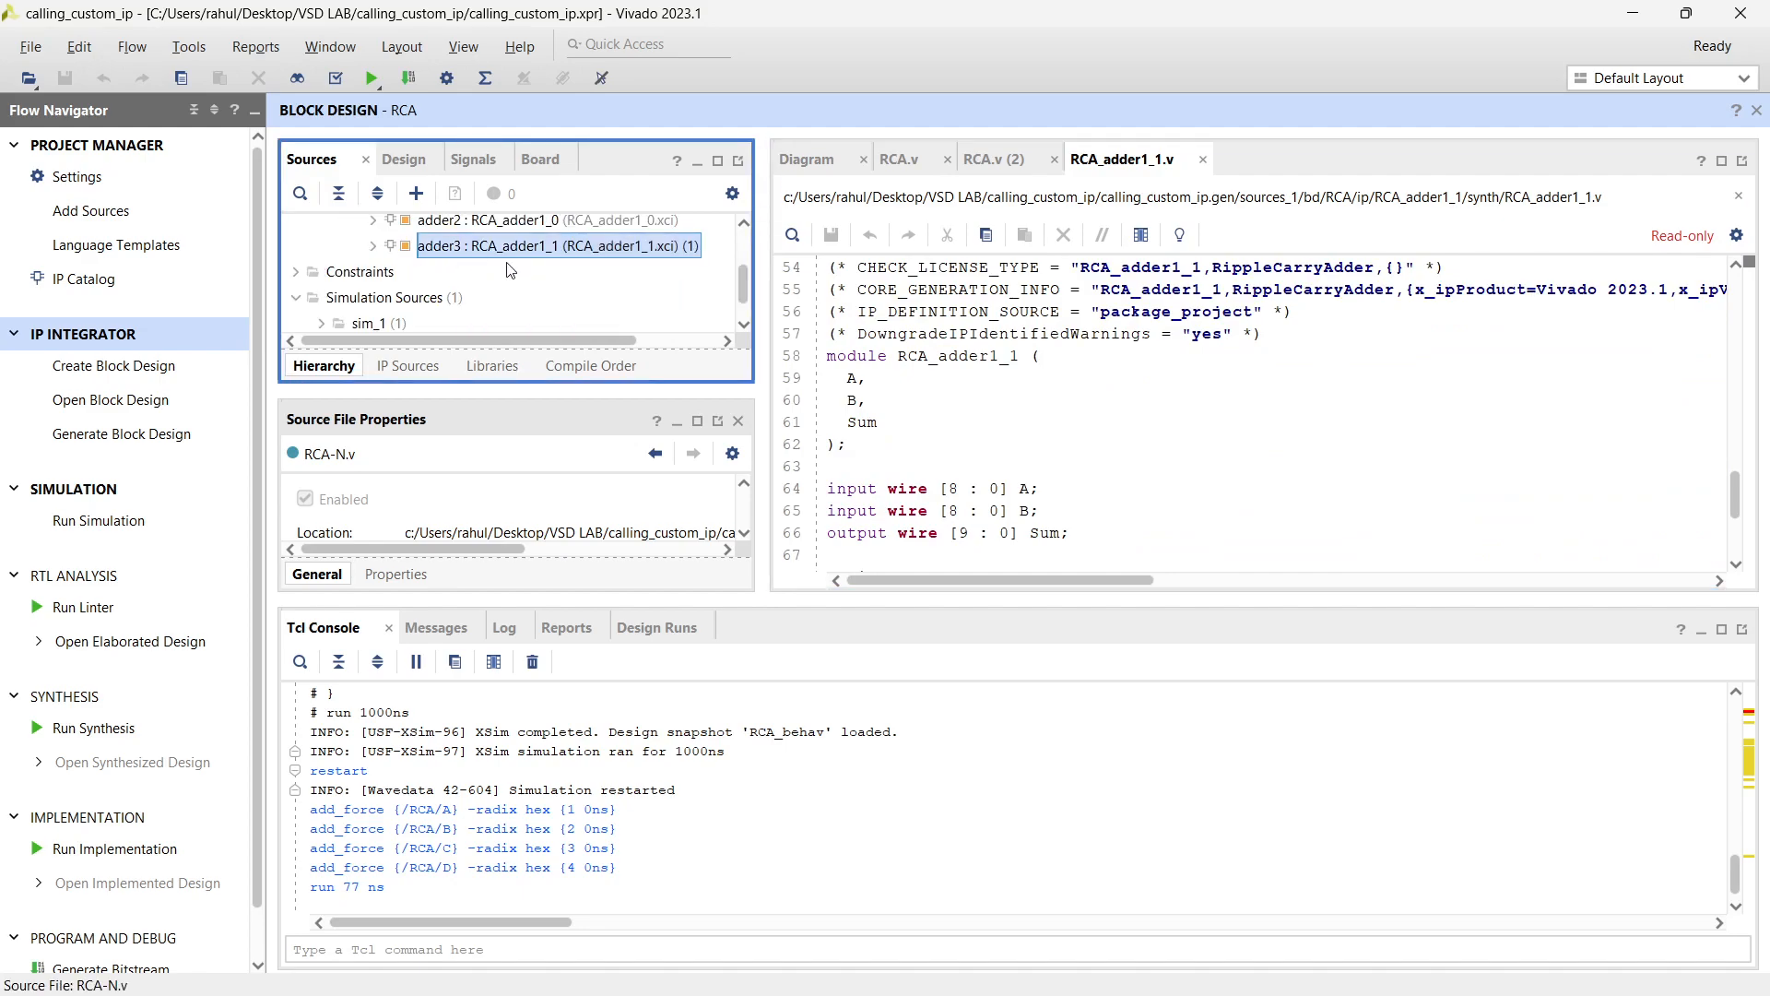
Close RCA_adder1_1.v and return to the block diagram
{"action": "left_click", "coordinate": [1204, 161]}
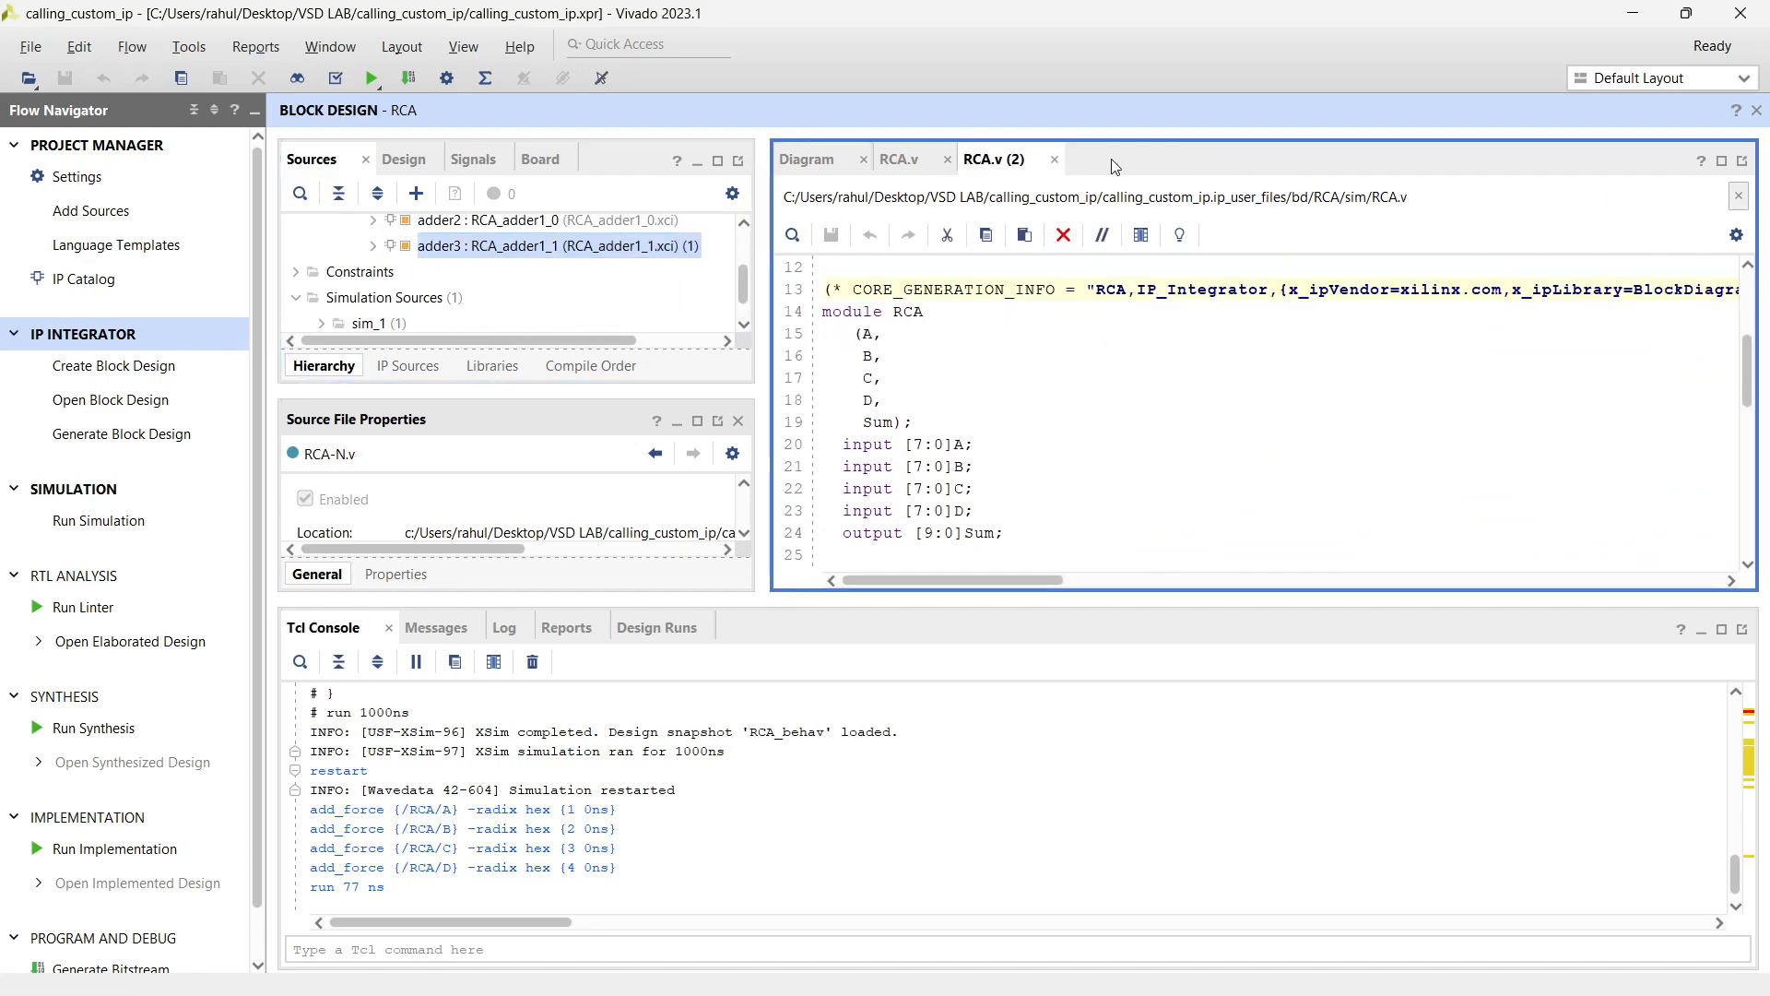
{"action": "left_click", "coordinate": [926, 161]}
{"action": "left_click", "coordinate": [841, 160]}
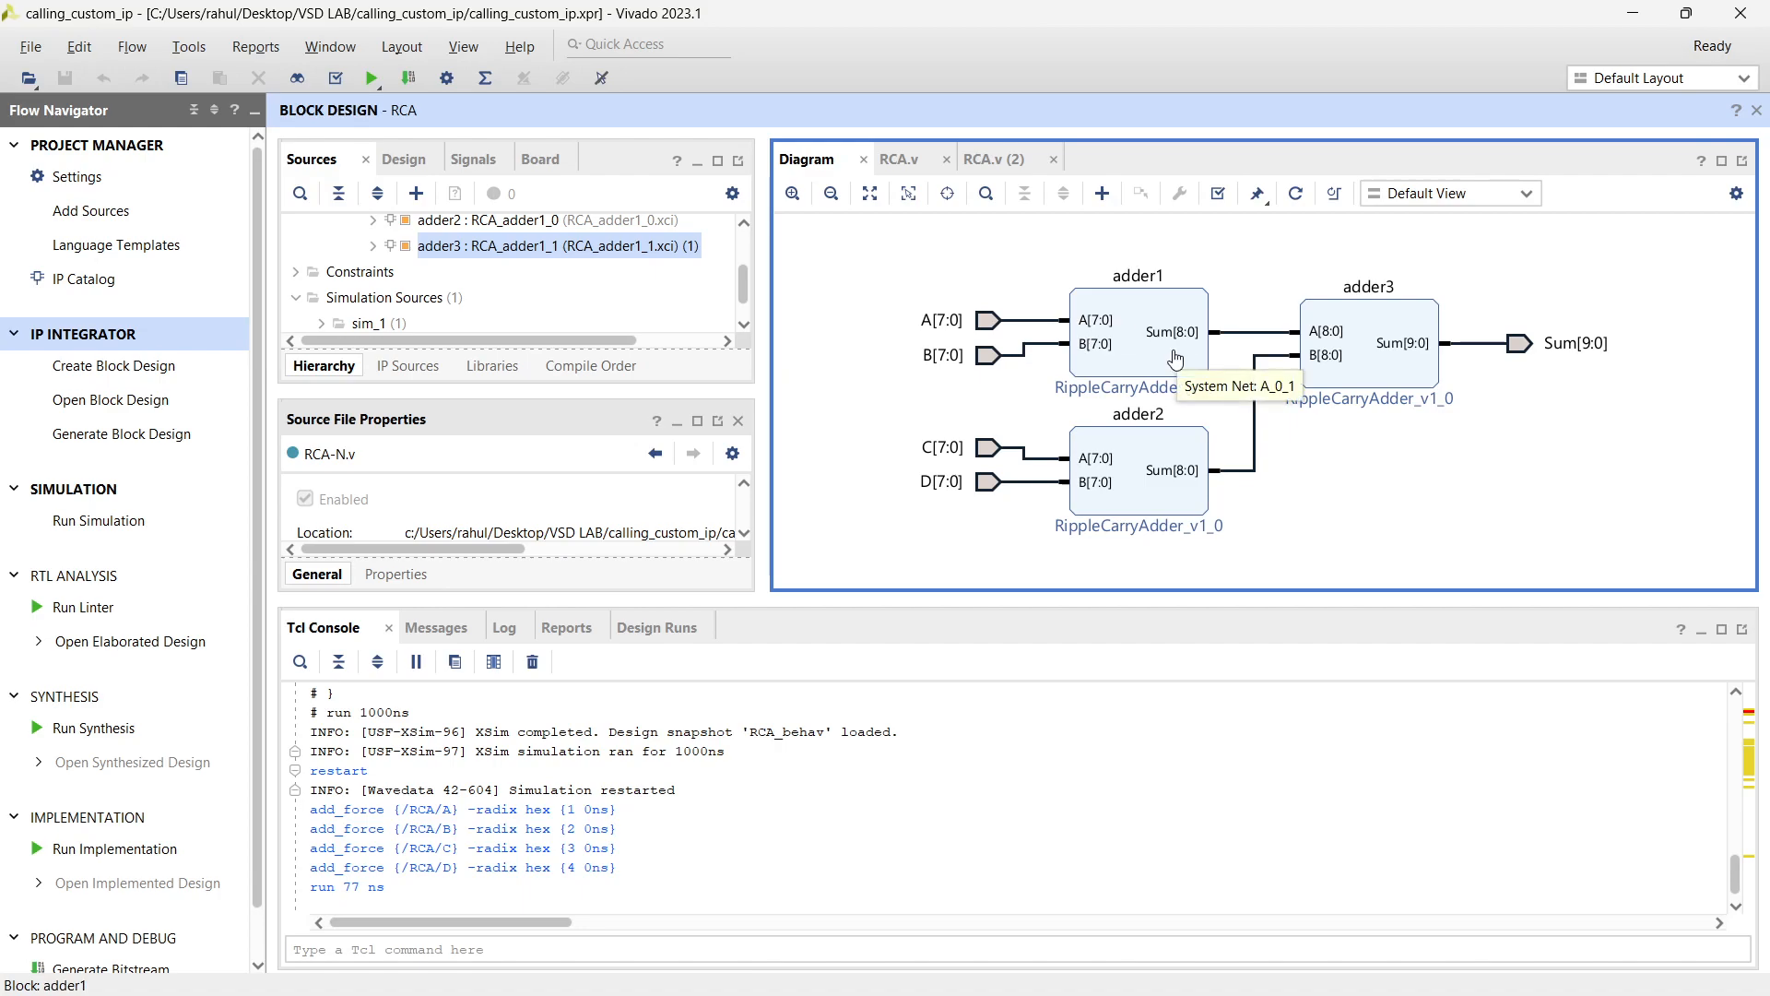
Review the adder1 block in the diagram and bring up the simulation RCA.v source
{"action": "left_click", "coordinate": [1119, 353]}
{"action": "left_click", "coordinate": [1174, 373]}
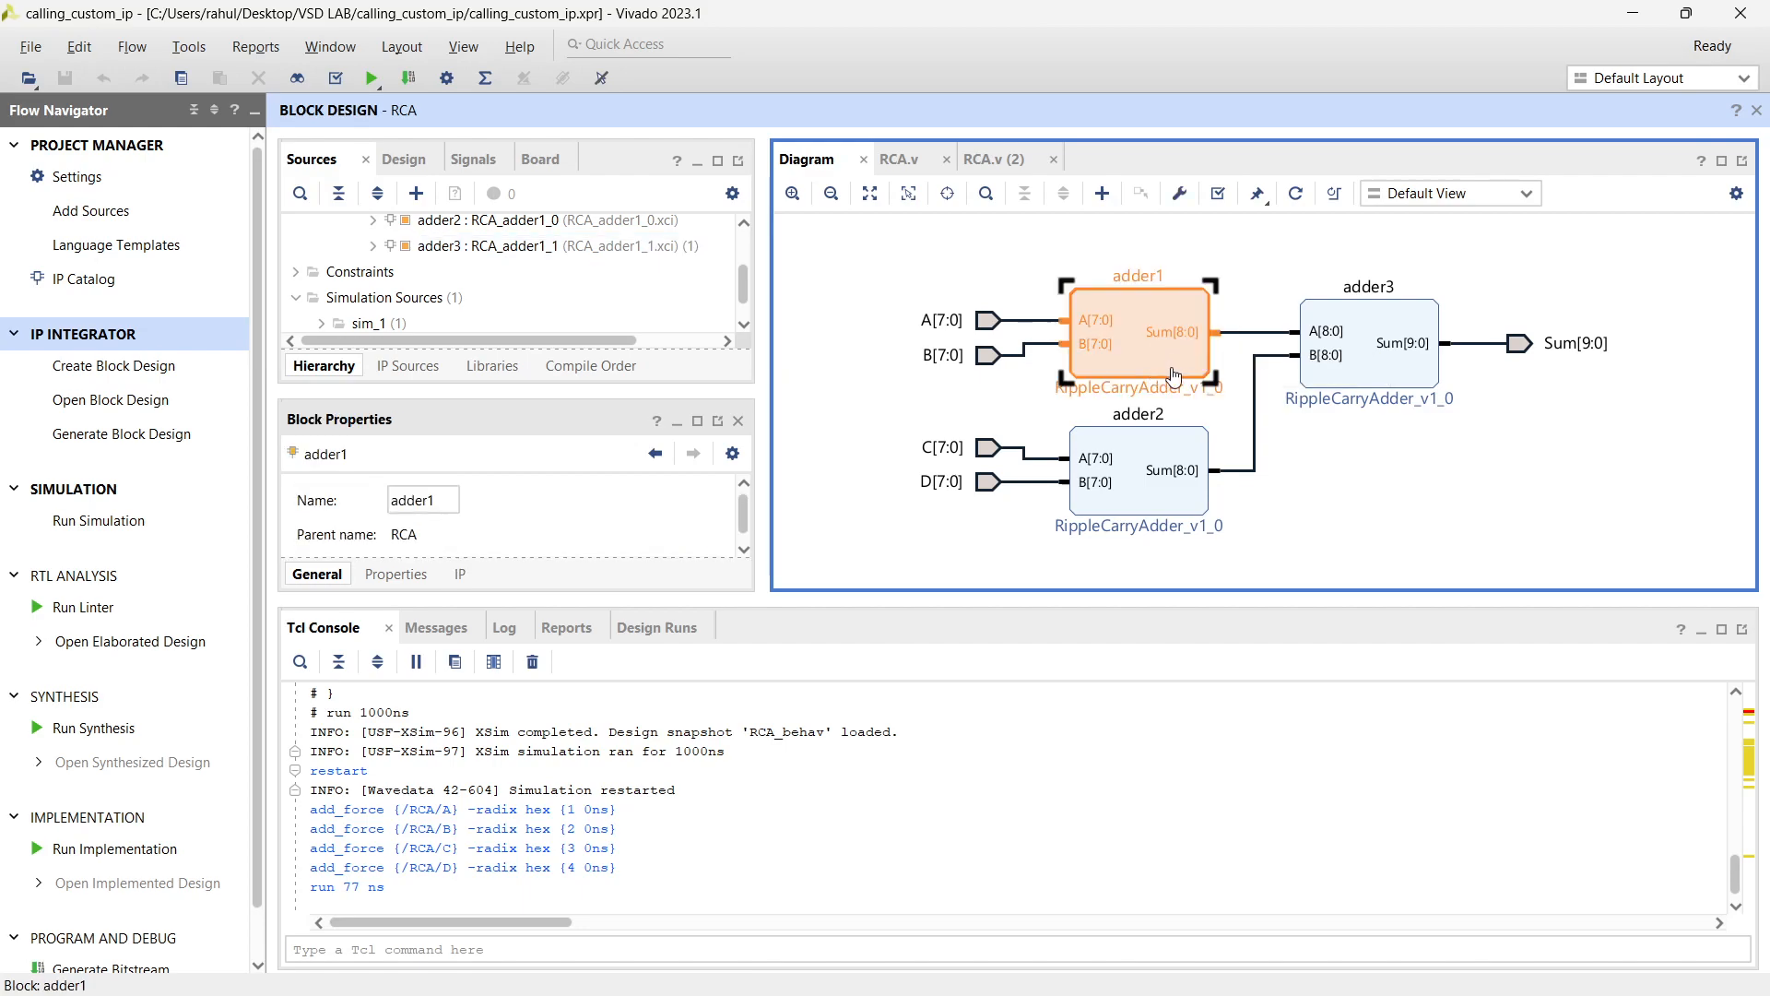
{"action": "left_click", "coordinate": [1484, 480]}
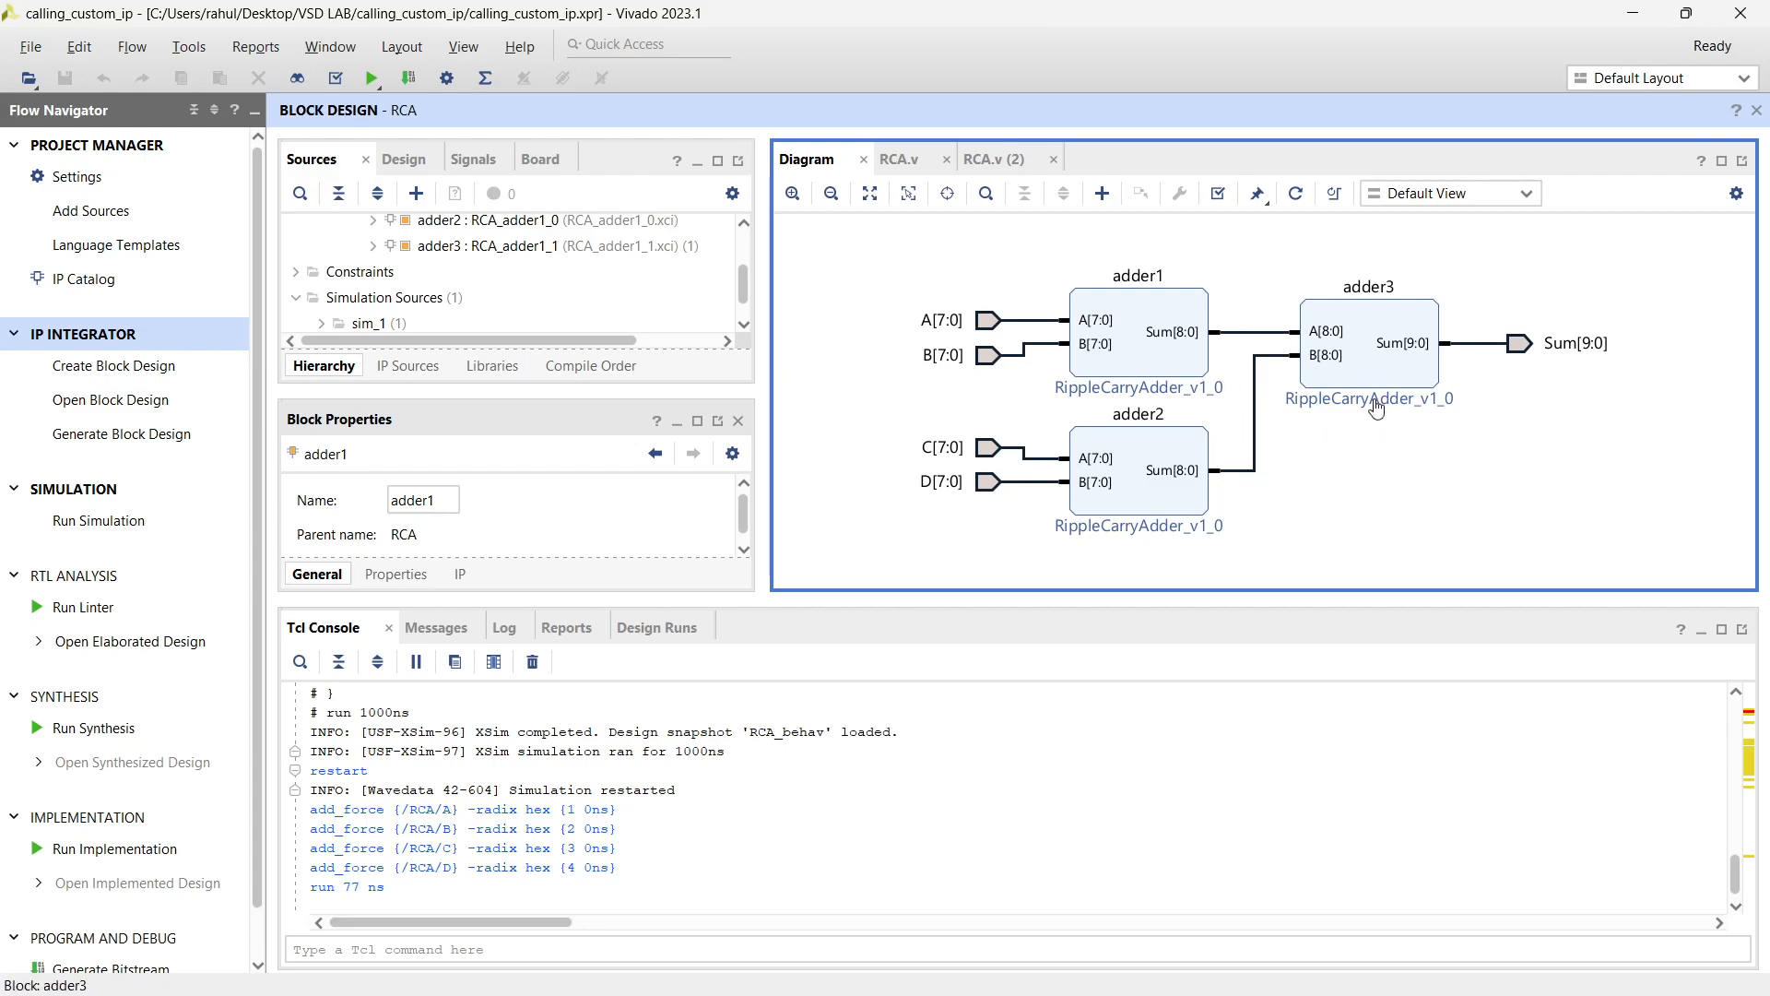
{"action": "left_click", "coordinate": [896, 158]}
{"action": "left_click", "coordinate": [994, 159]}
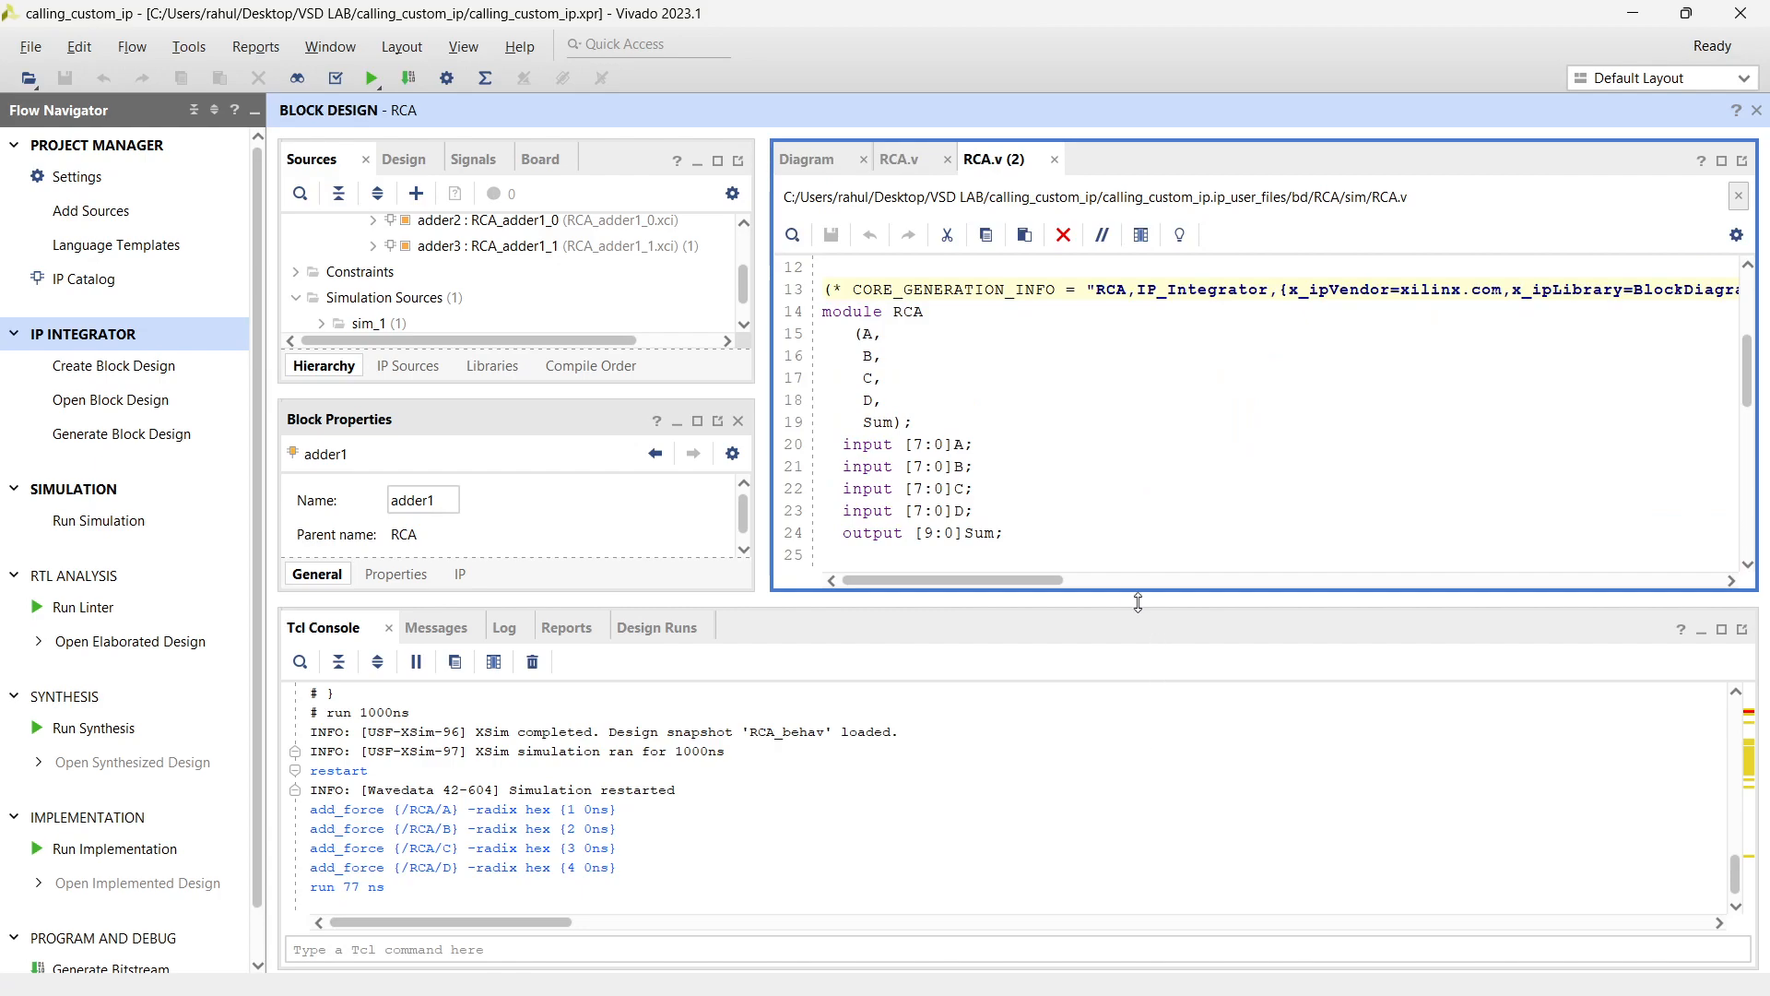